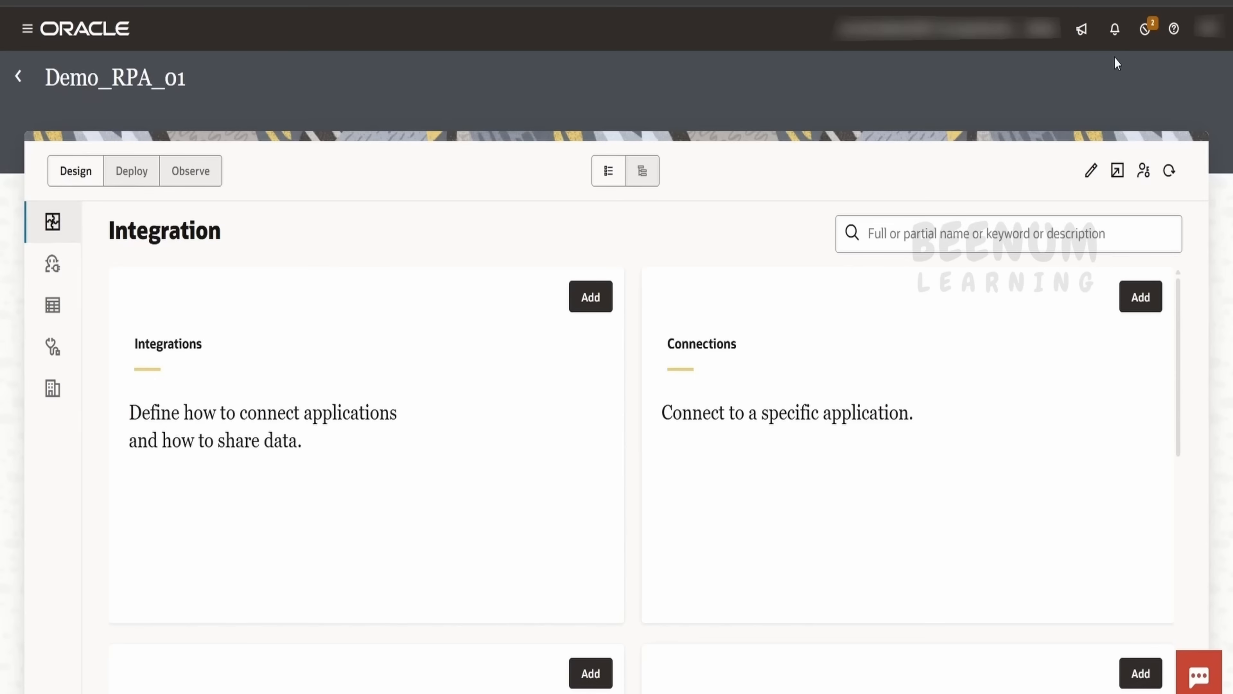
# - Open the Robot section of Demo_RPA_01 and browse its robot, pool and connection cards
pyautogui.click(52, 266)
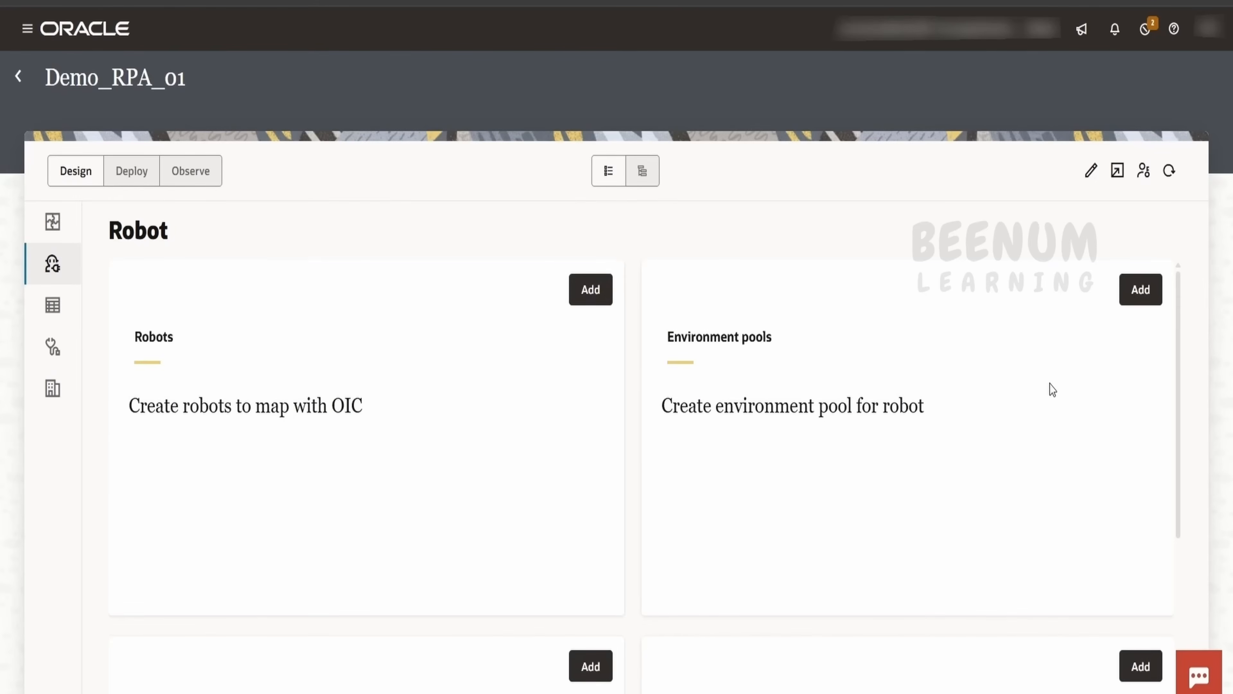
pyautogui.scroll(-2, 1051, 396)
pyautogui.scroll(-2, 1064, 432)
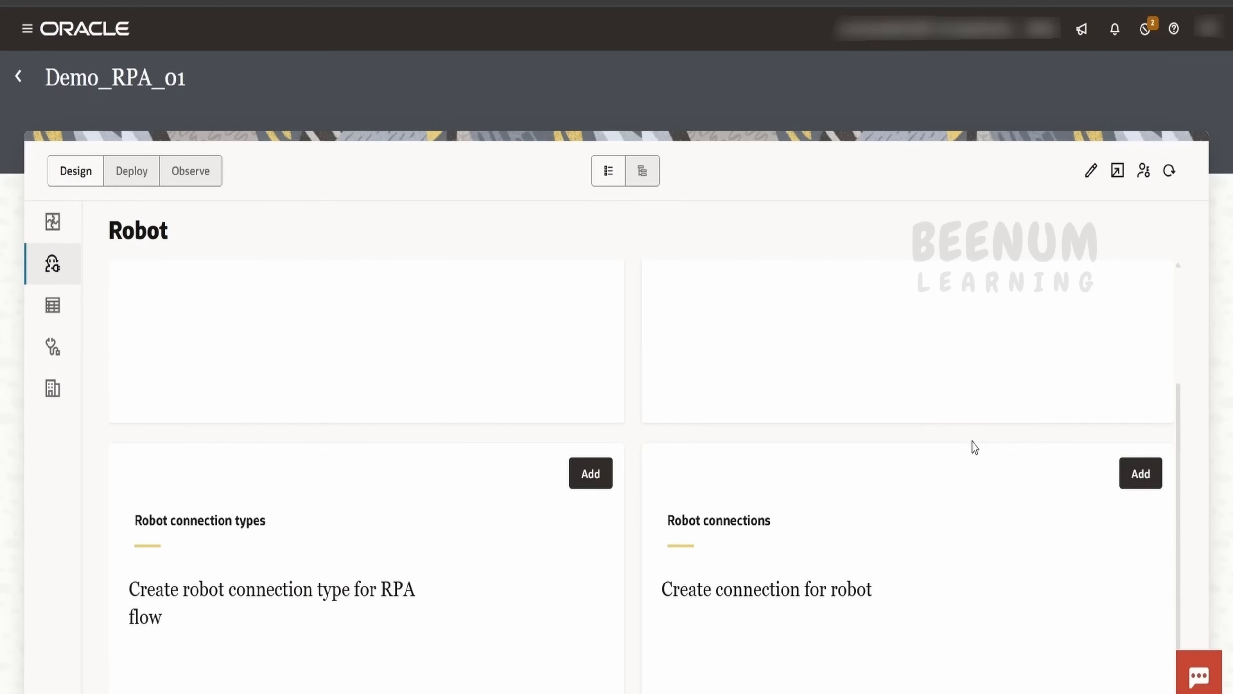
pyautogui.scroll(1, 976, 422)
pyautogui.scroll(3, 982, 399)
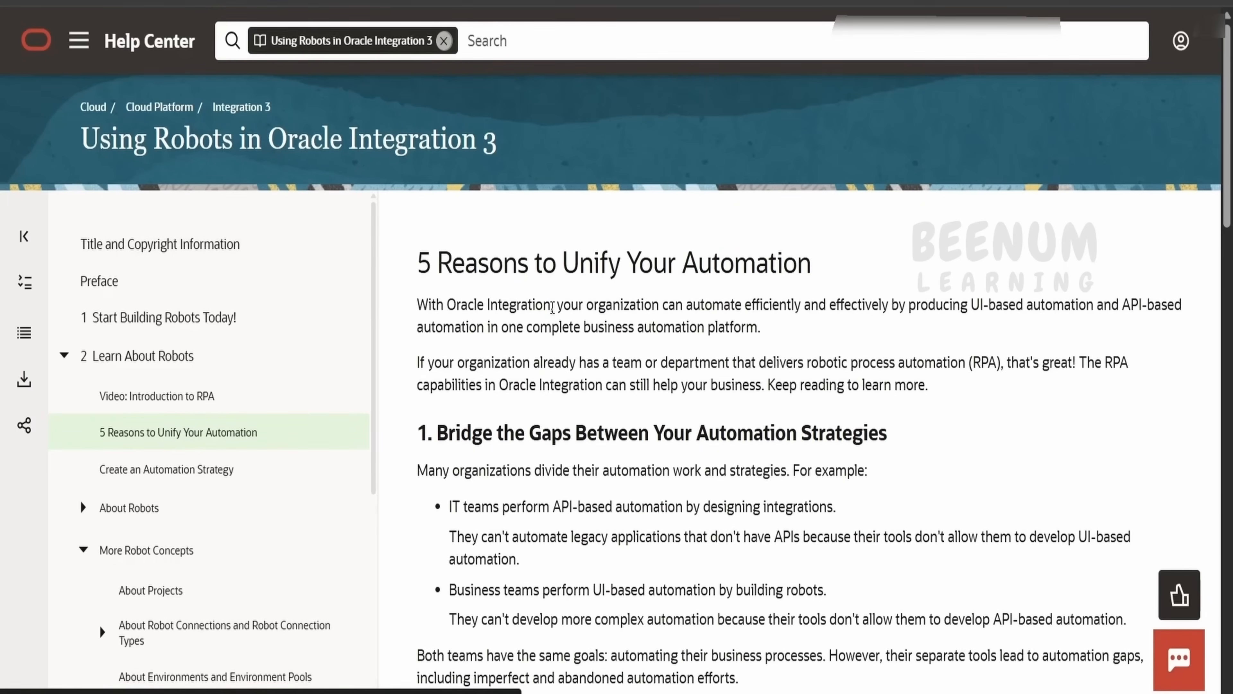
pyautogui.moveTo(552, 307); pyautogui.dragTo(759, 329)
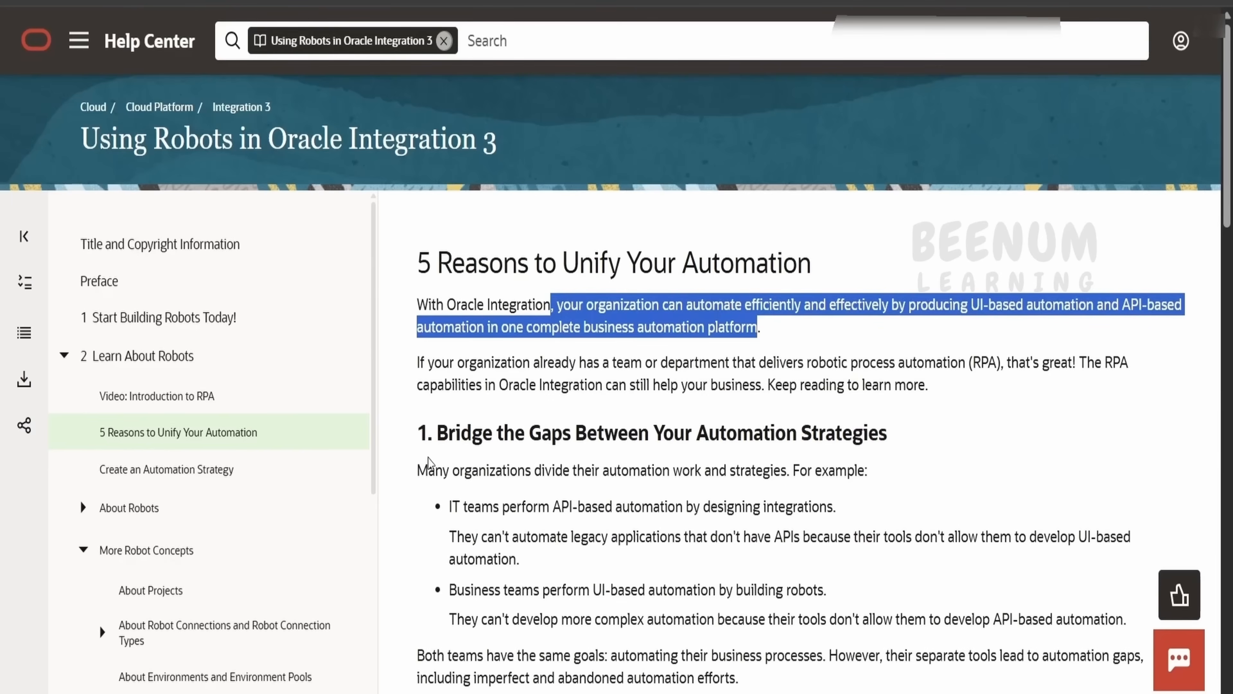
# - Highlight the Bridge the Gaps heading and its first bullet about IT teams
pyautogui.click(435, 432)
pyautogui.moveTo(434, 432); pyautogui.dragTo(900, 436)
pyautogui.moveTo(449, 506); pyautogui.dragTo(644, 509)
pyautogui.scroll(-4, 644, 511)
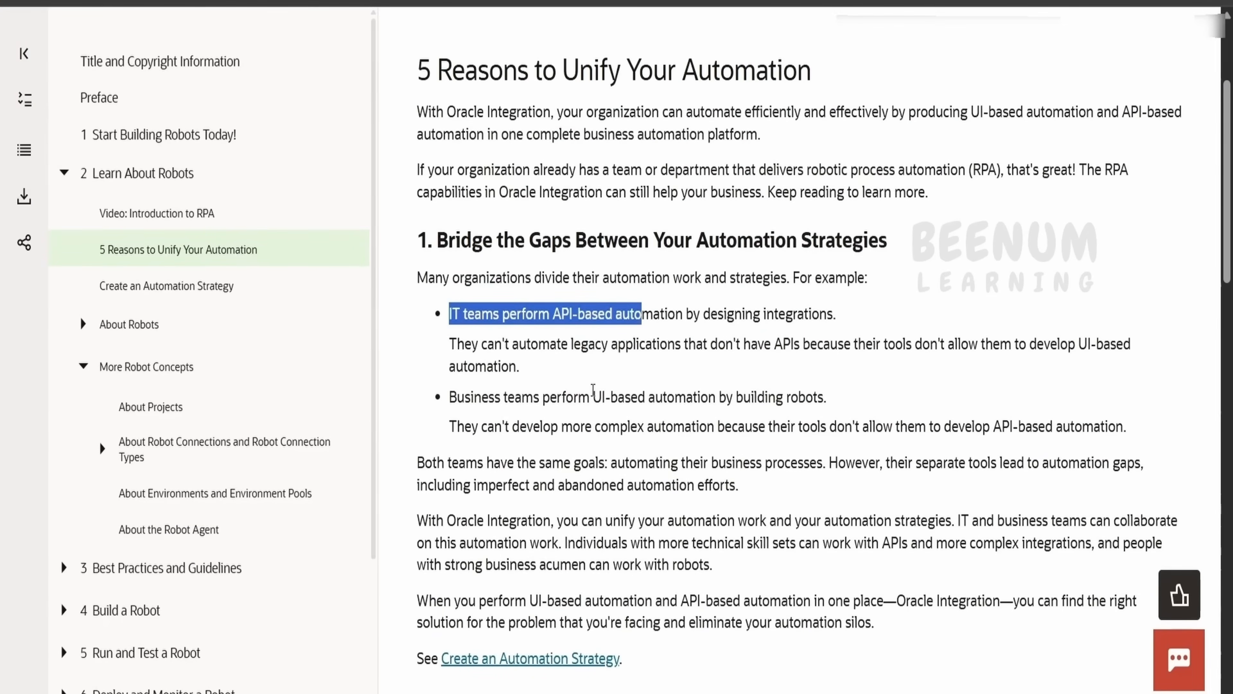
pyautogui.scroll(-8, 593, 390)
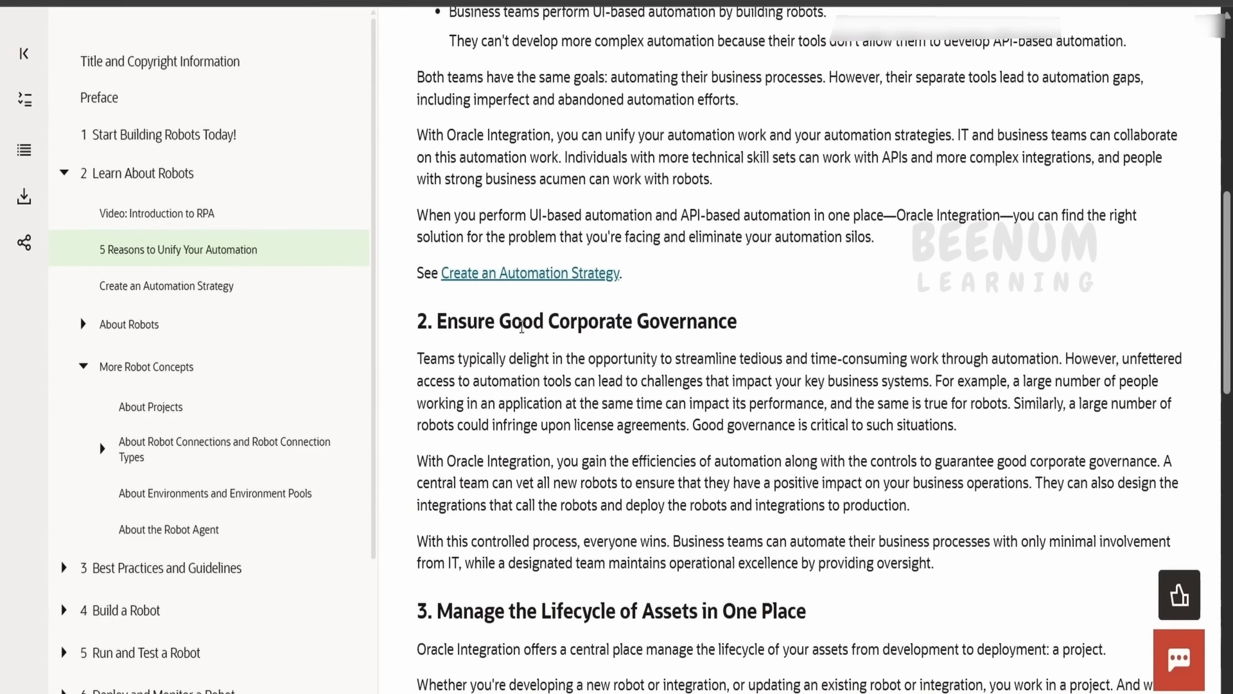
pyautogui.scroll(-4, 716, 329)
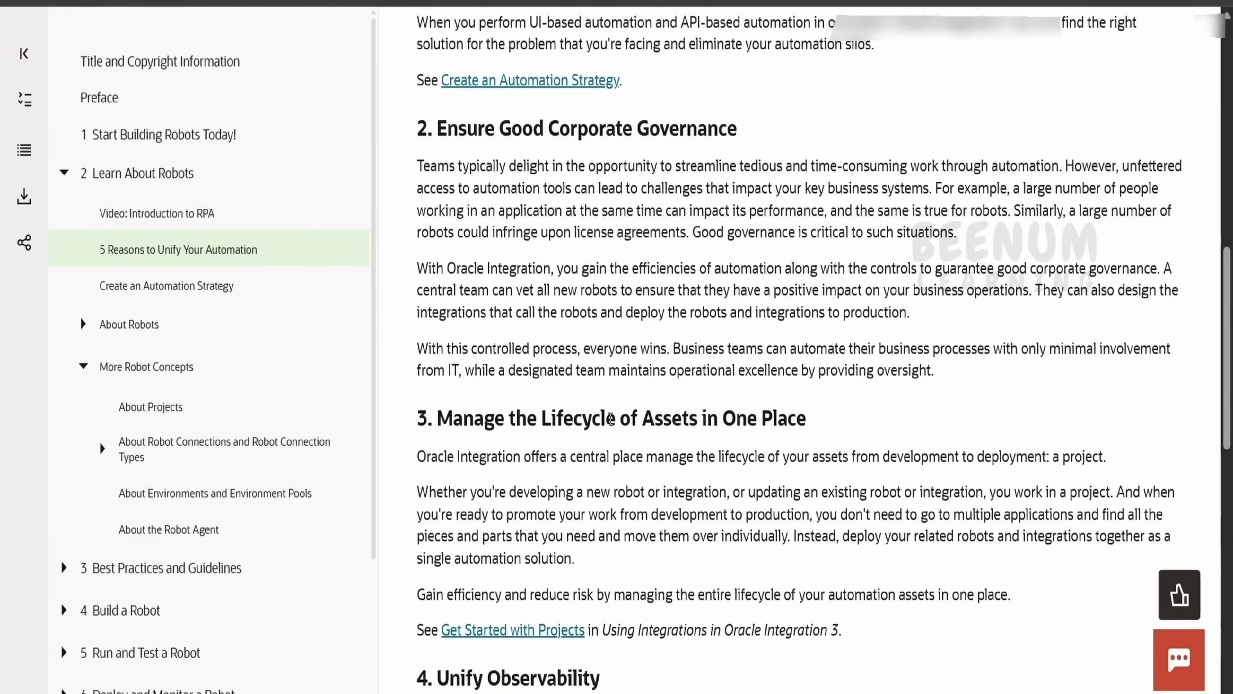
pyautogui.scroll(-4, 587, 418)
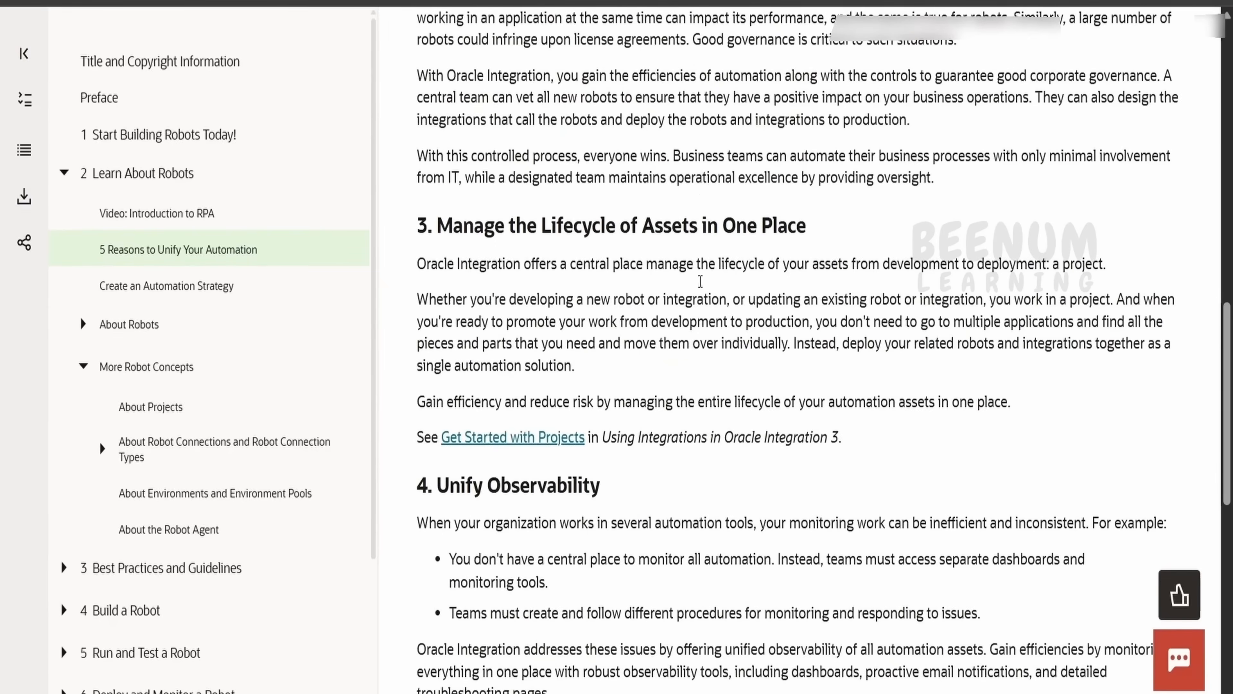
# - Highlight the Unify Observability and Build Flexible and Future-Proof Solutions headings
pyautogui.scroll(-3, 700, 280)
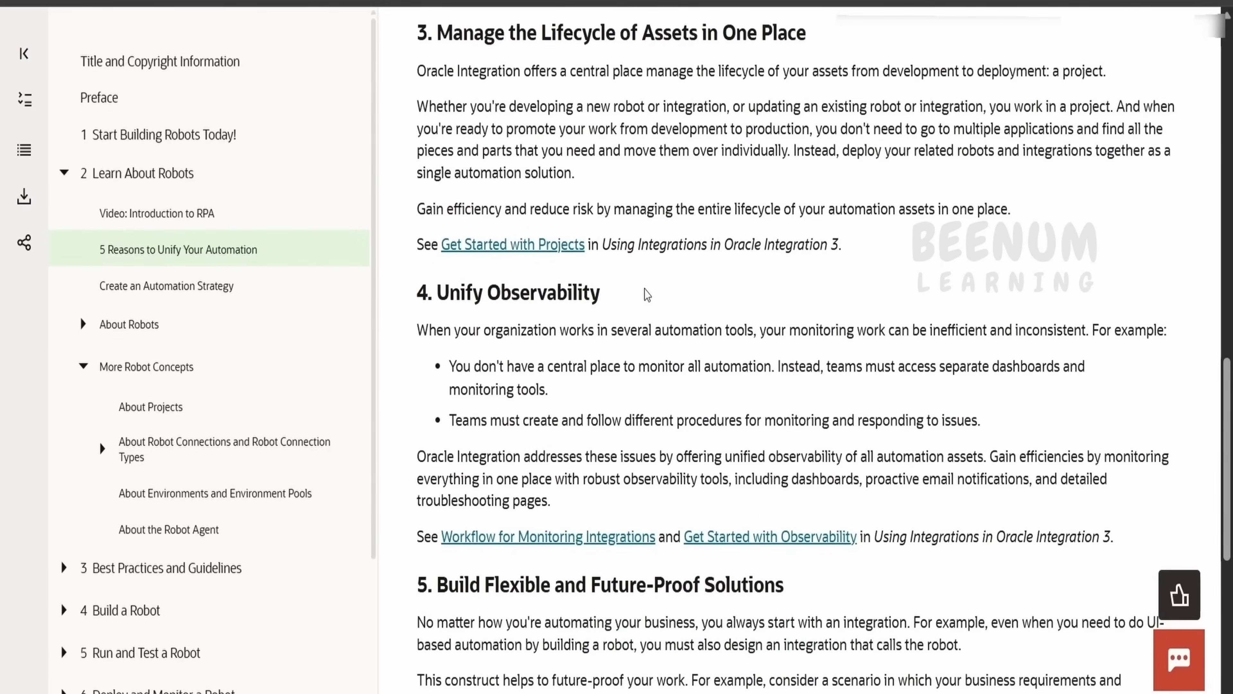
pyautogui.moveTo(647, 294); pyautogui.dragTo(444, 293)
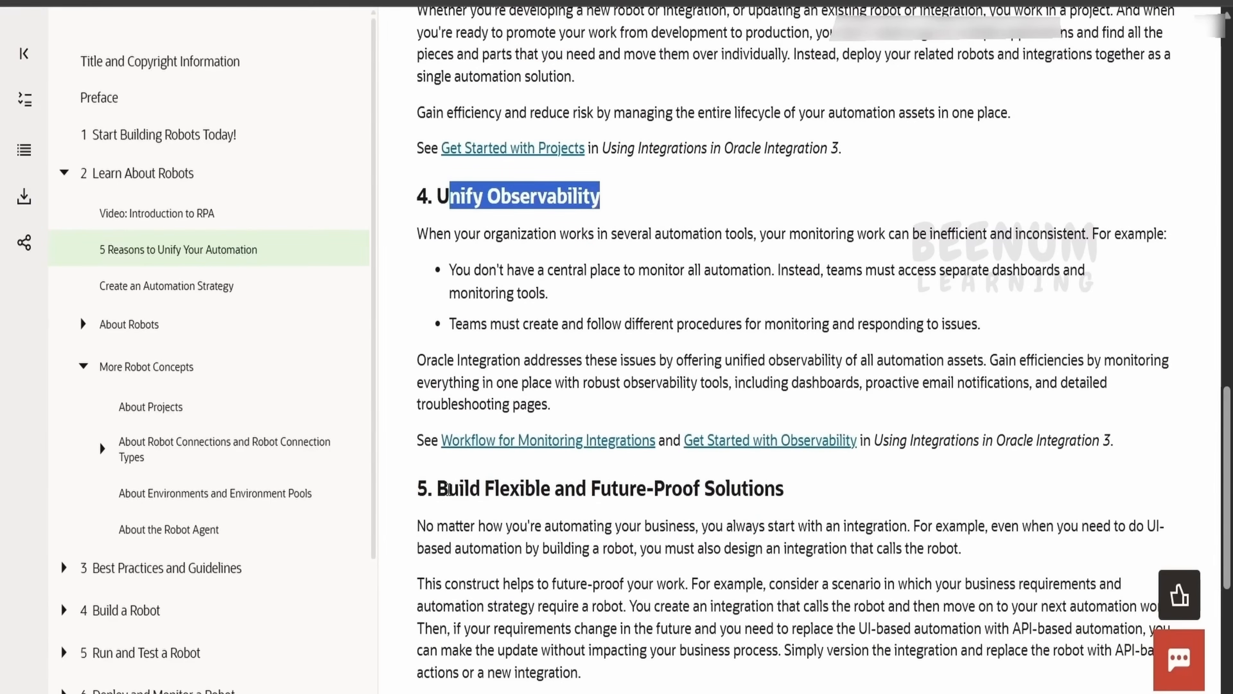
pyautogui.moveTo(438, 488); pyautogui.dragTo(796, 481)
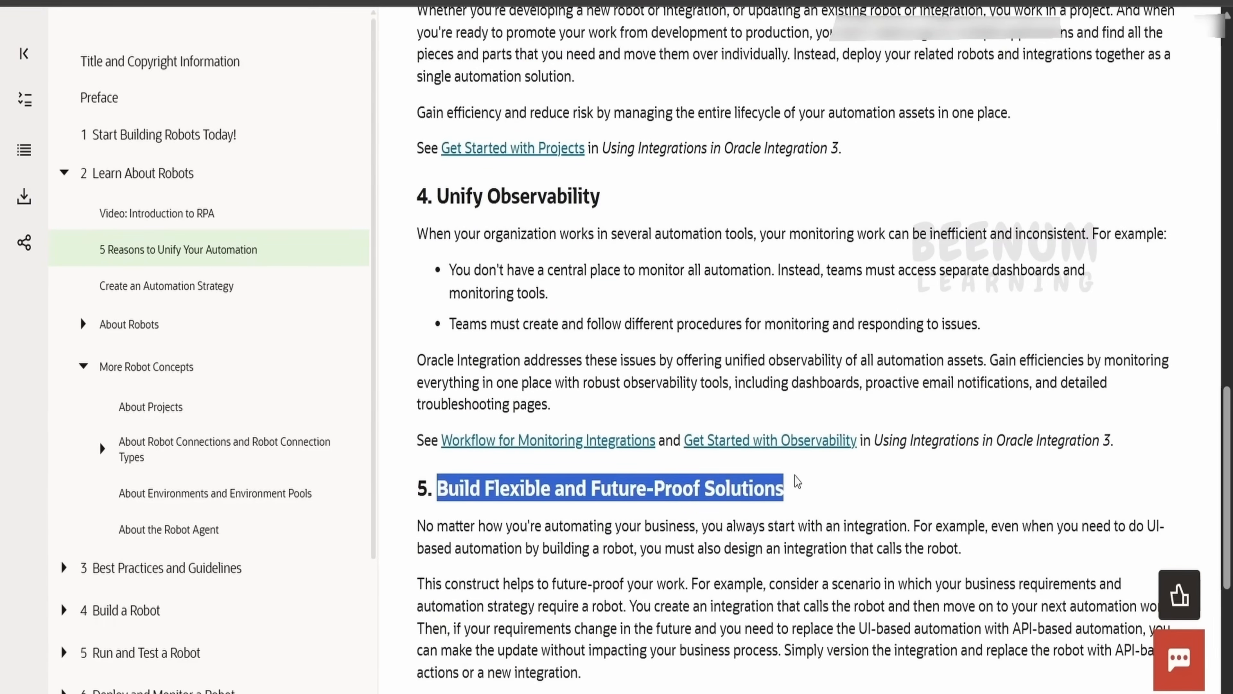
pyautogui.scroll(-4, 798, 482)
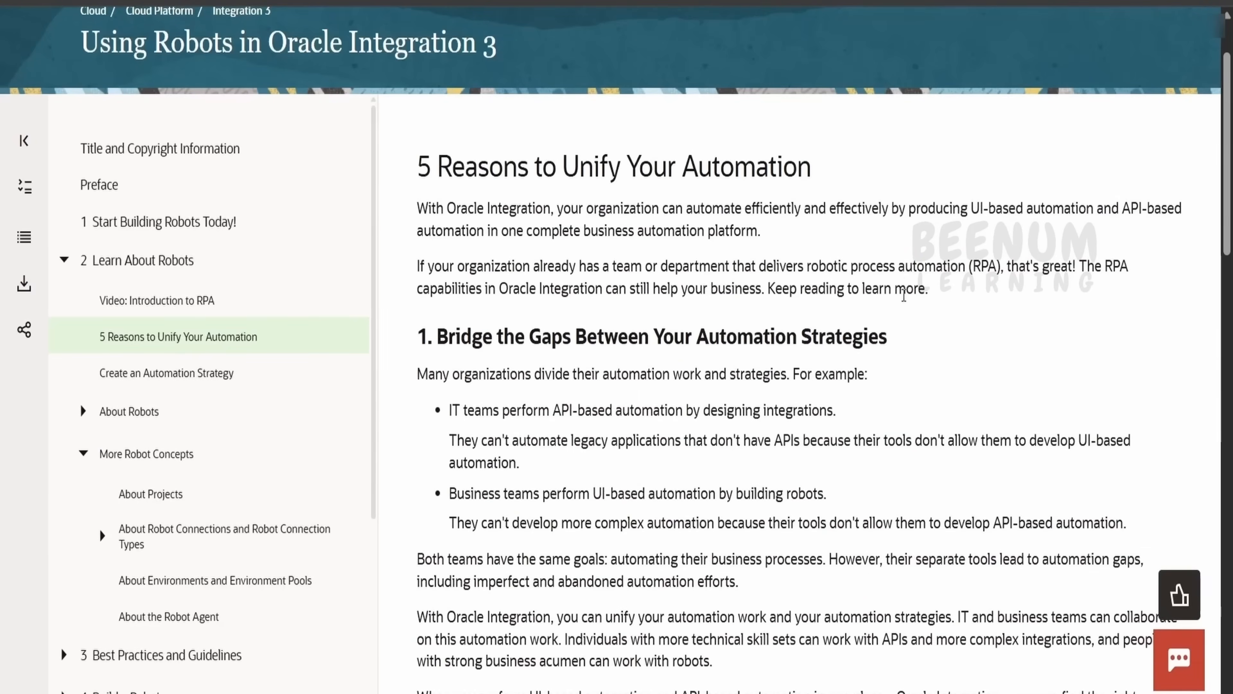
pyautogui.scroll(2, 903, 291)
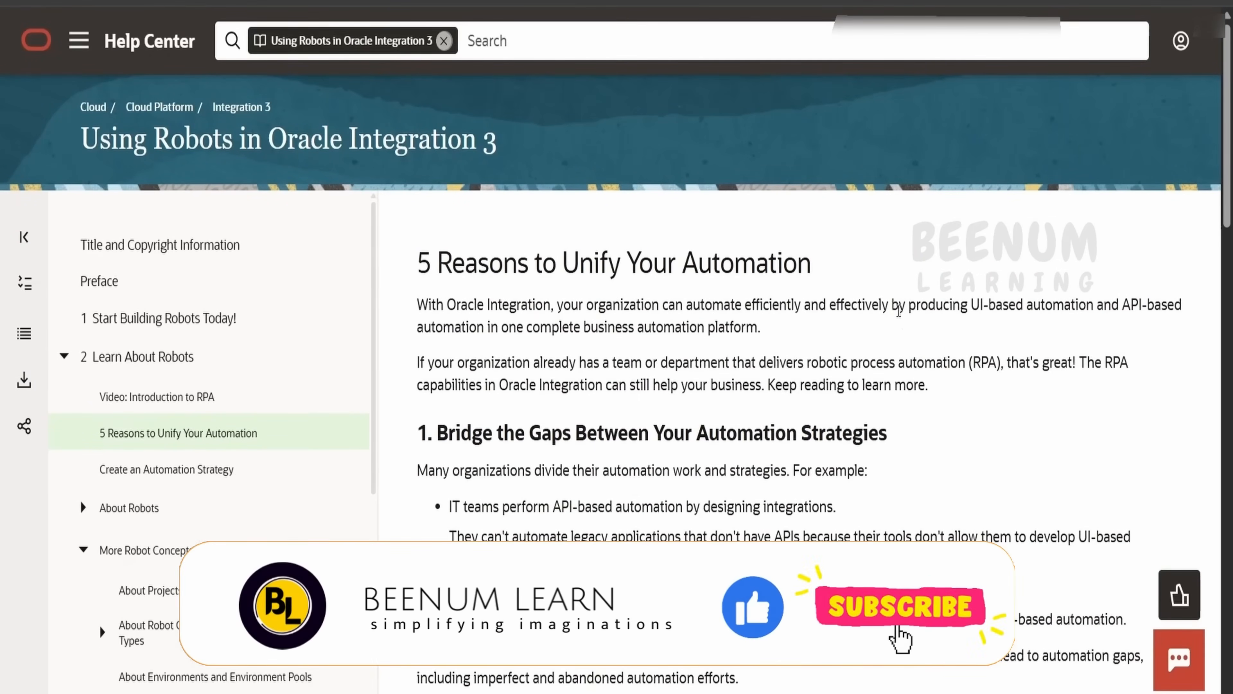
pyautogui.scroll(-2, 899, 340)
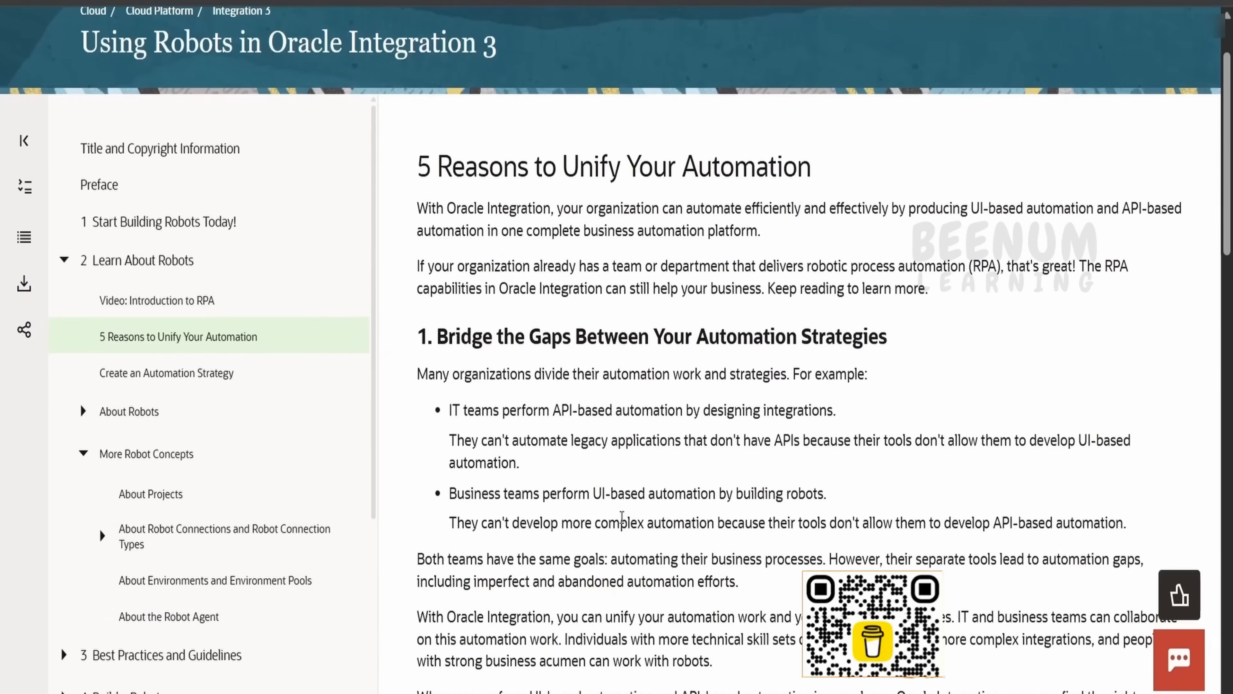
pyautogui.scroll(-4, 626, 525)
pyautogui.scroll(-5, 621, 537)
pyautogui.scroll(10, 621, 536)
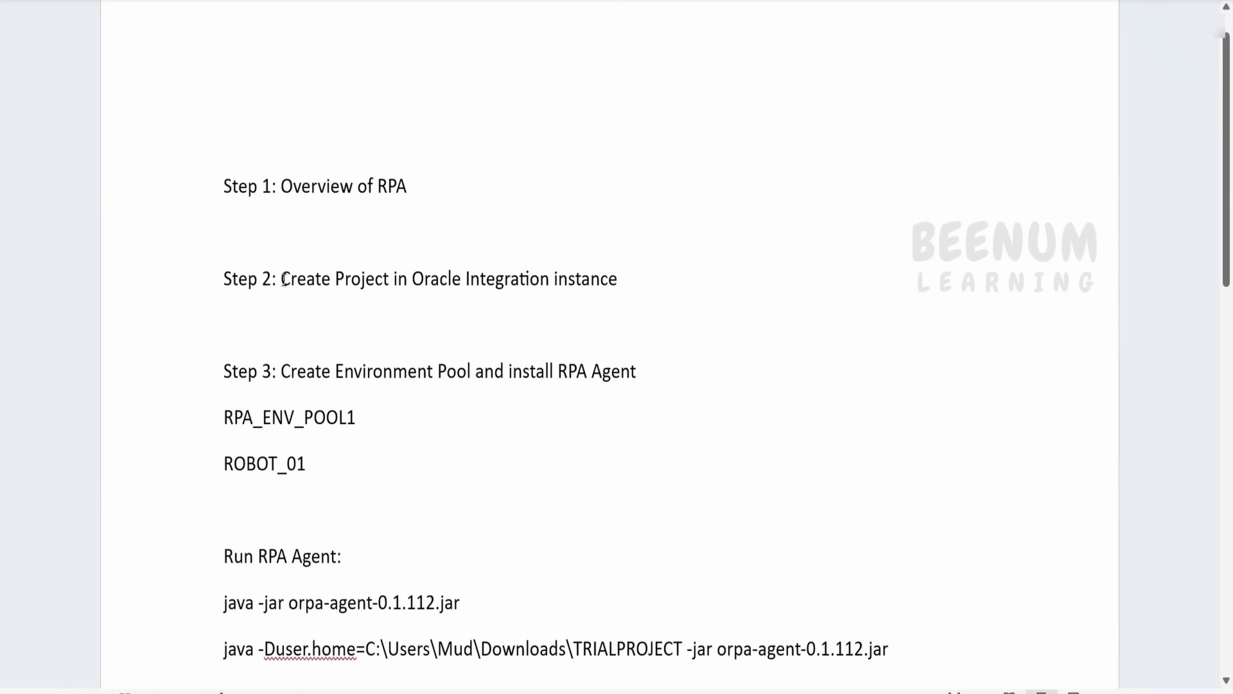
pyautogui.moveTo(282, 281); pyautogui.dragTo(412, 281)
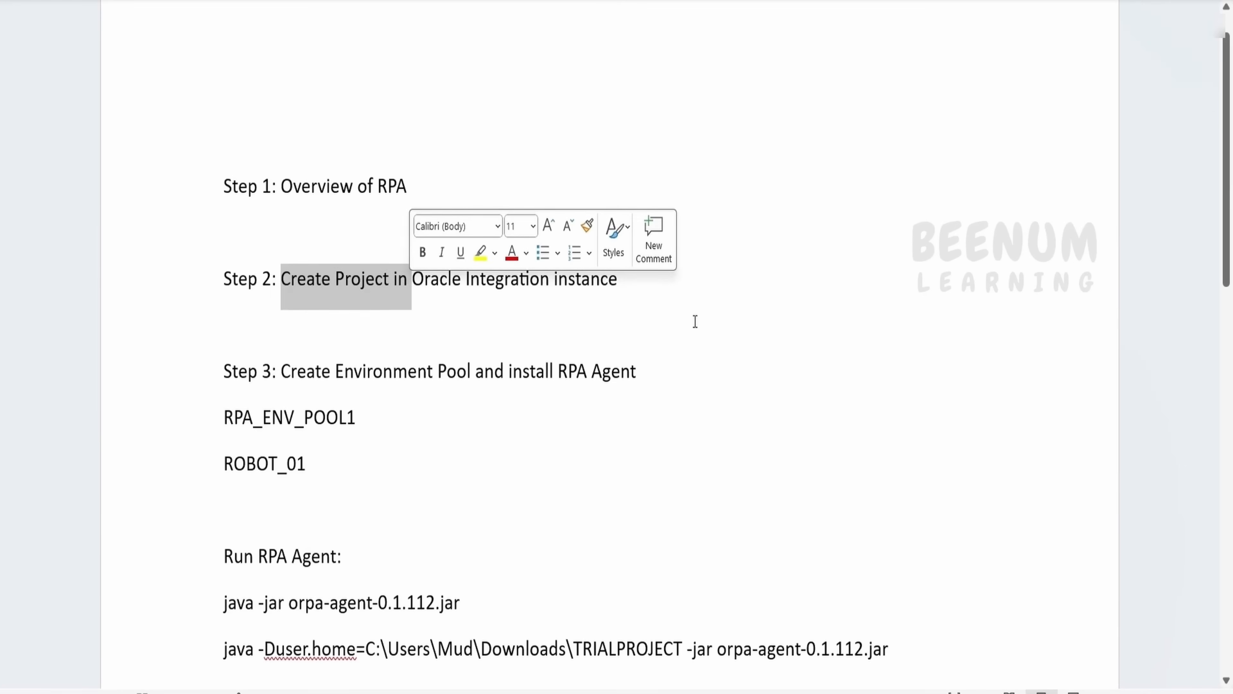
pyautogui.scroll(-1, 706, 370)
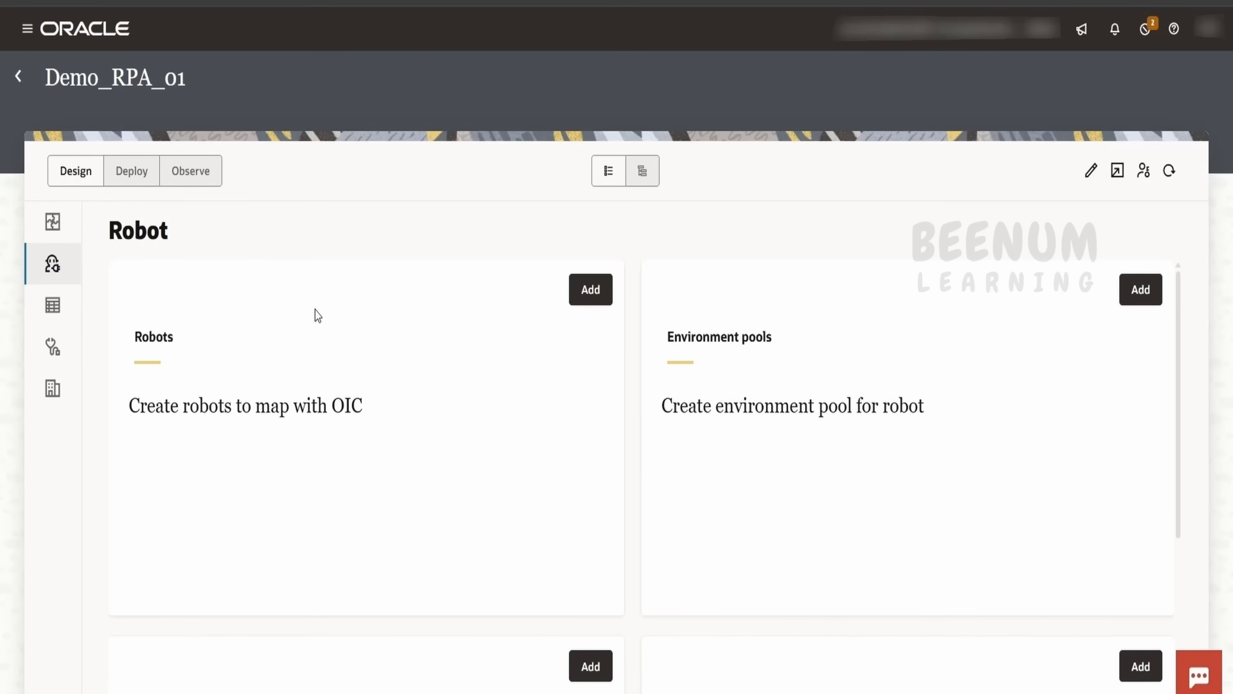
pyautogui.scroll(-4, 476, 477)
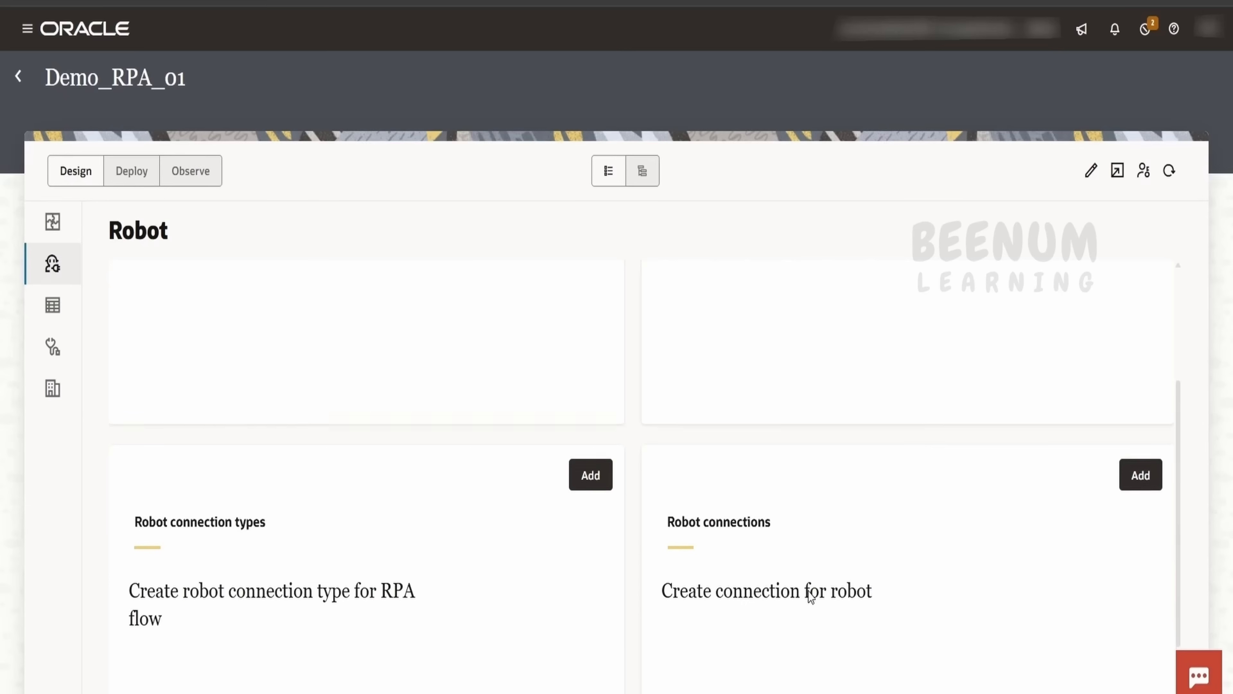
pyautogui.scroll(4, 806, 589)
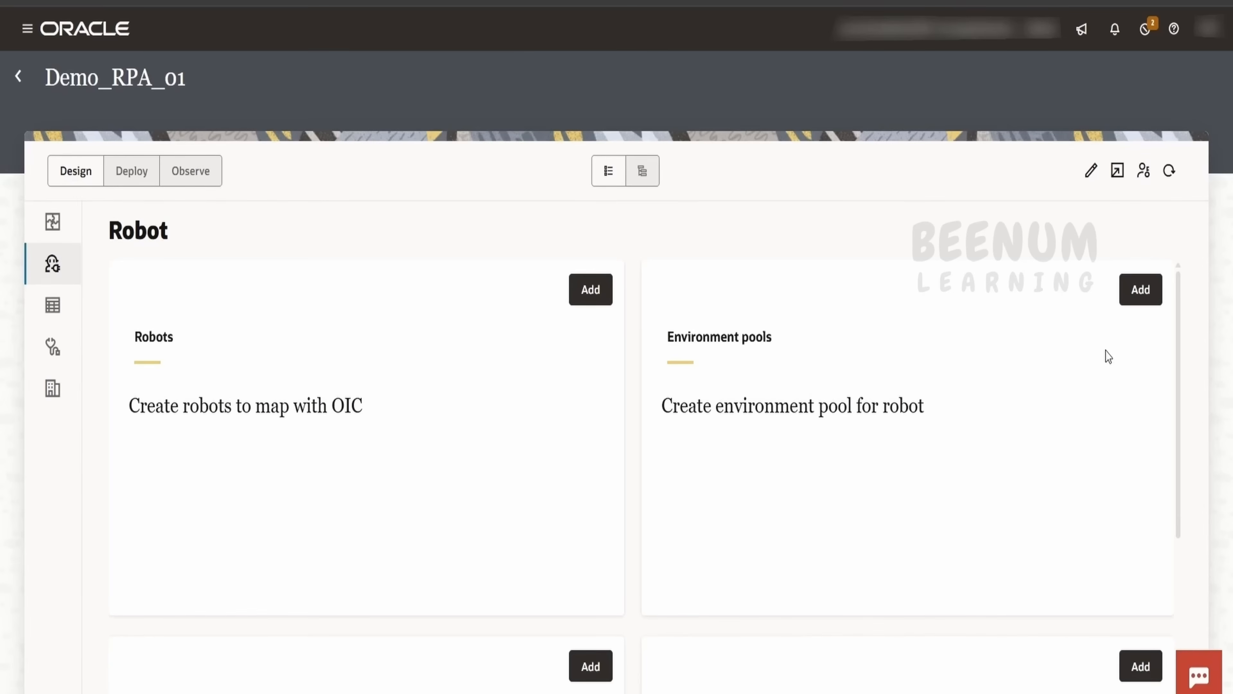
# - Add an environment pool named RPA_ENV_POOL1, pasting the name copied from the notes
pyautogui.click(1141, 290)
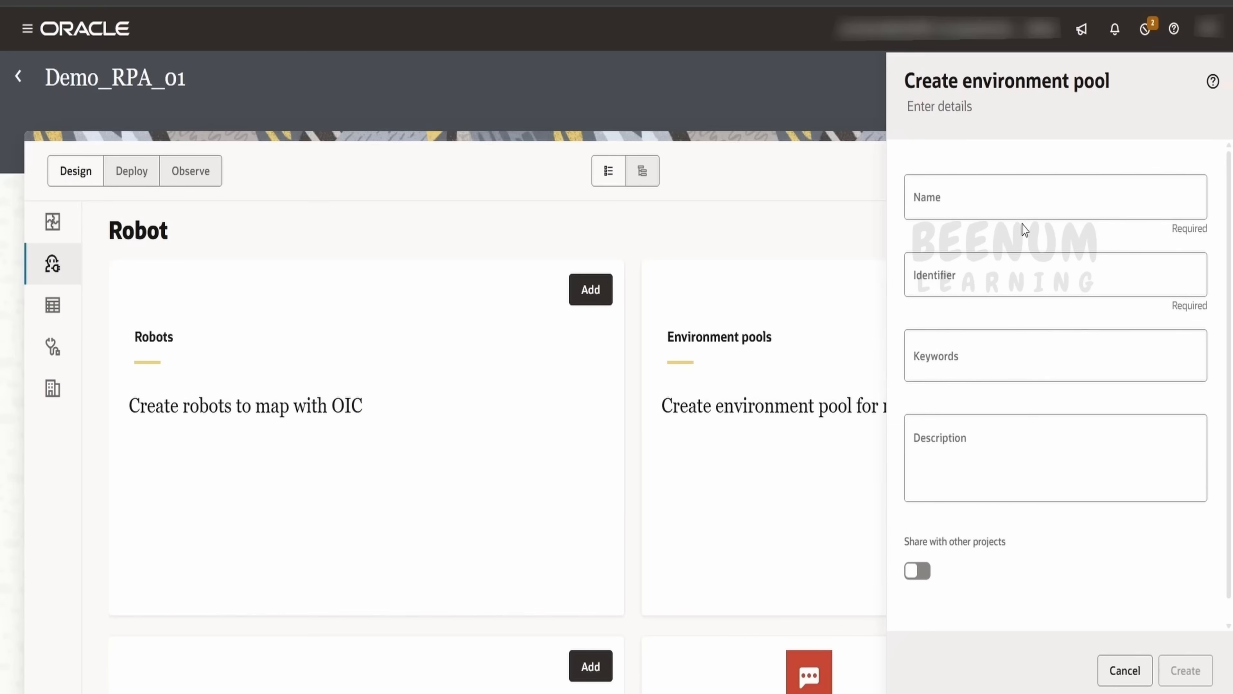
pyautogui.click(961, 206)
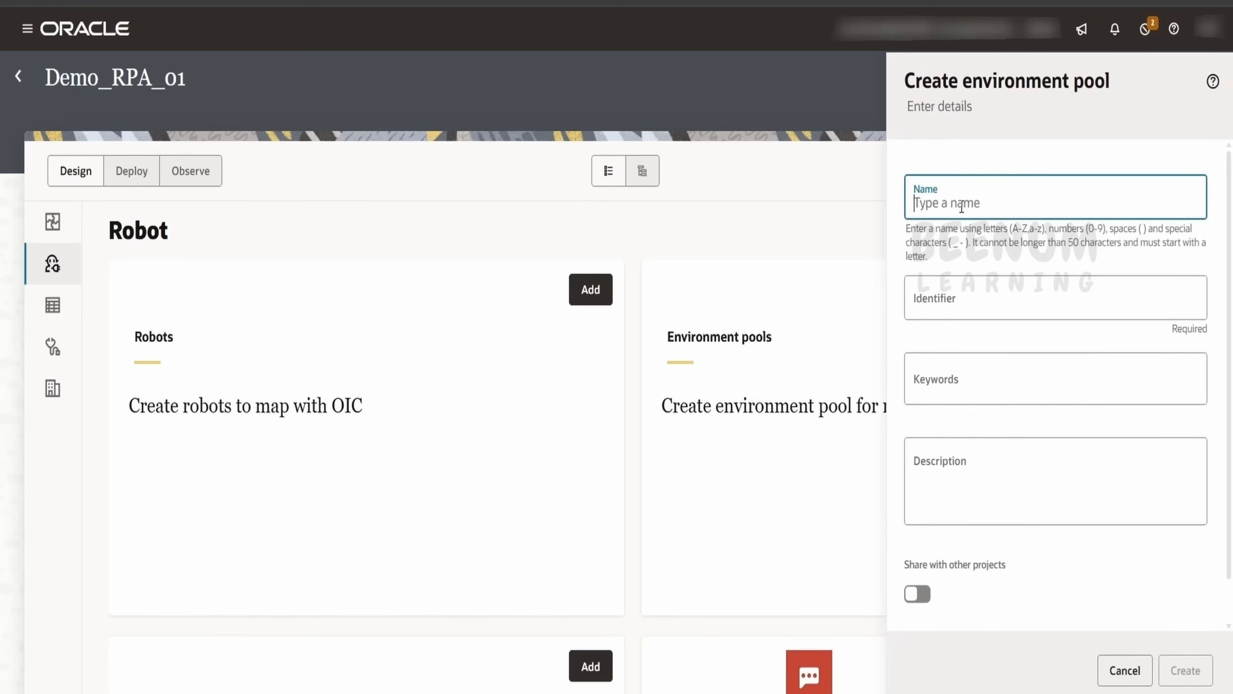
pyautogui.write('Pool_')
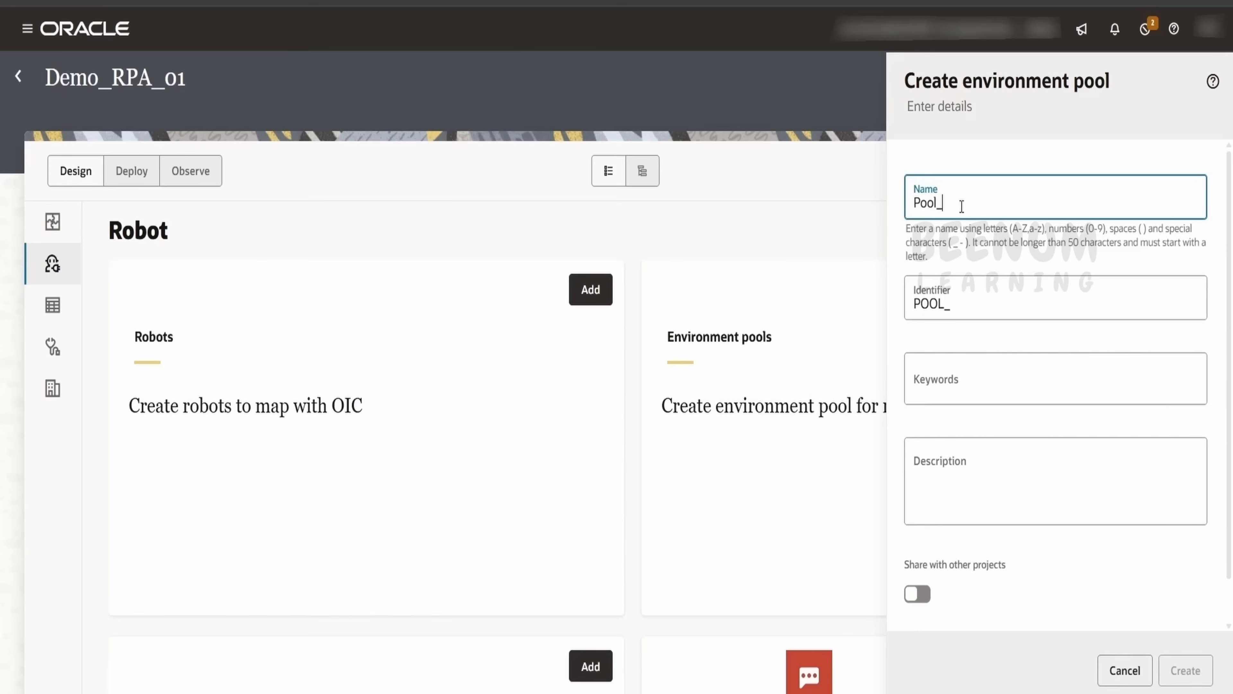
pyautogui.write('Robots_VM1')
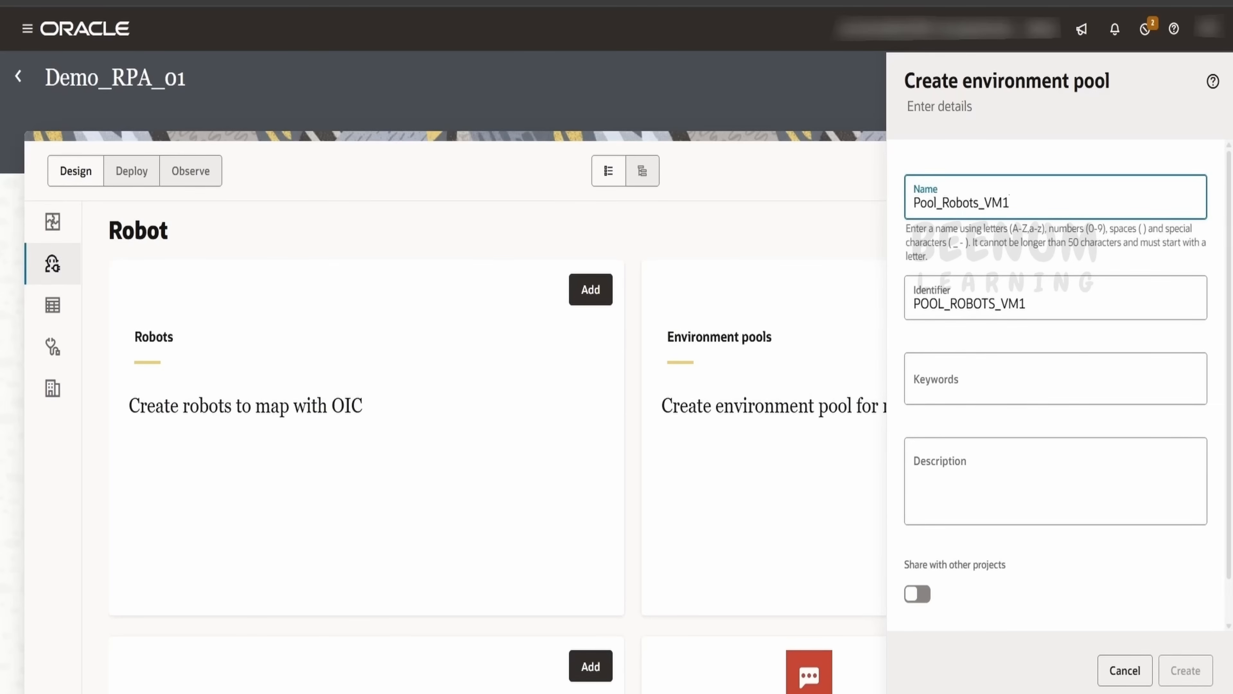
pyautogui.hotkey('alt', 'Tab')
pyautogui.moveTo(382, 342); pyautogui.dragTo(223, 344)
pyautogui.hotkey('ctrl', 'c')
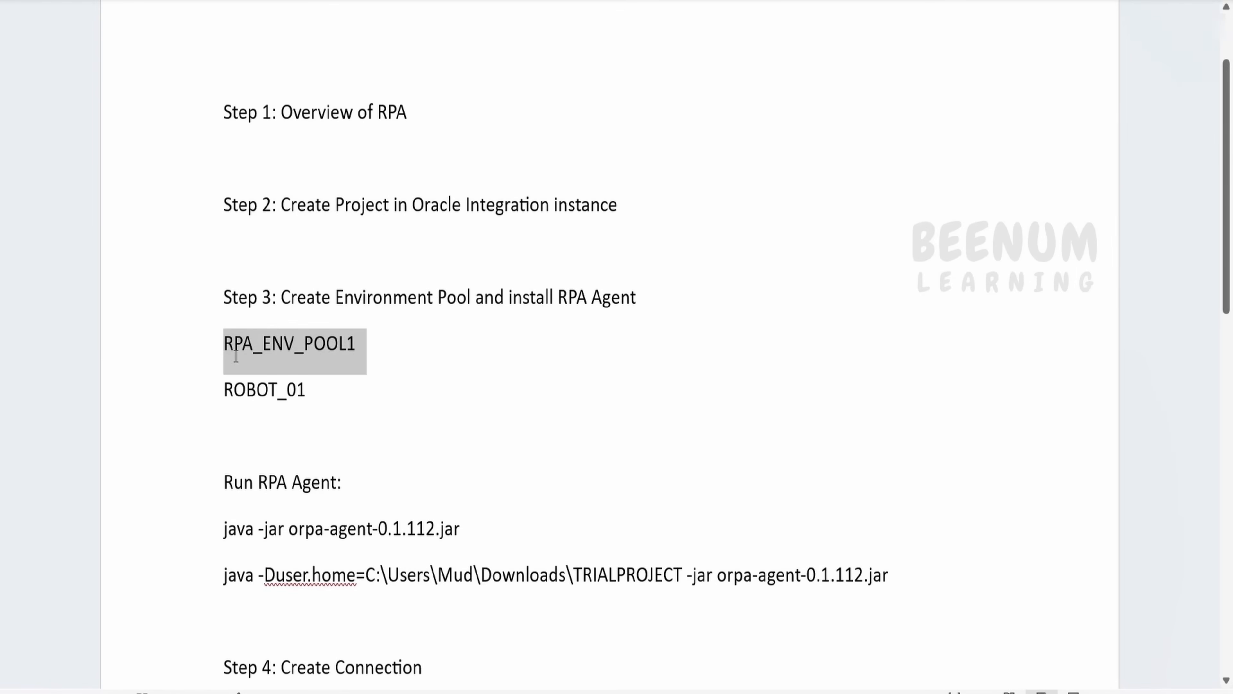
pyautogui.hotkey('alt', 'Tab')
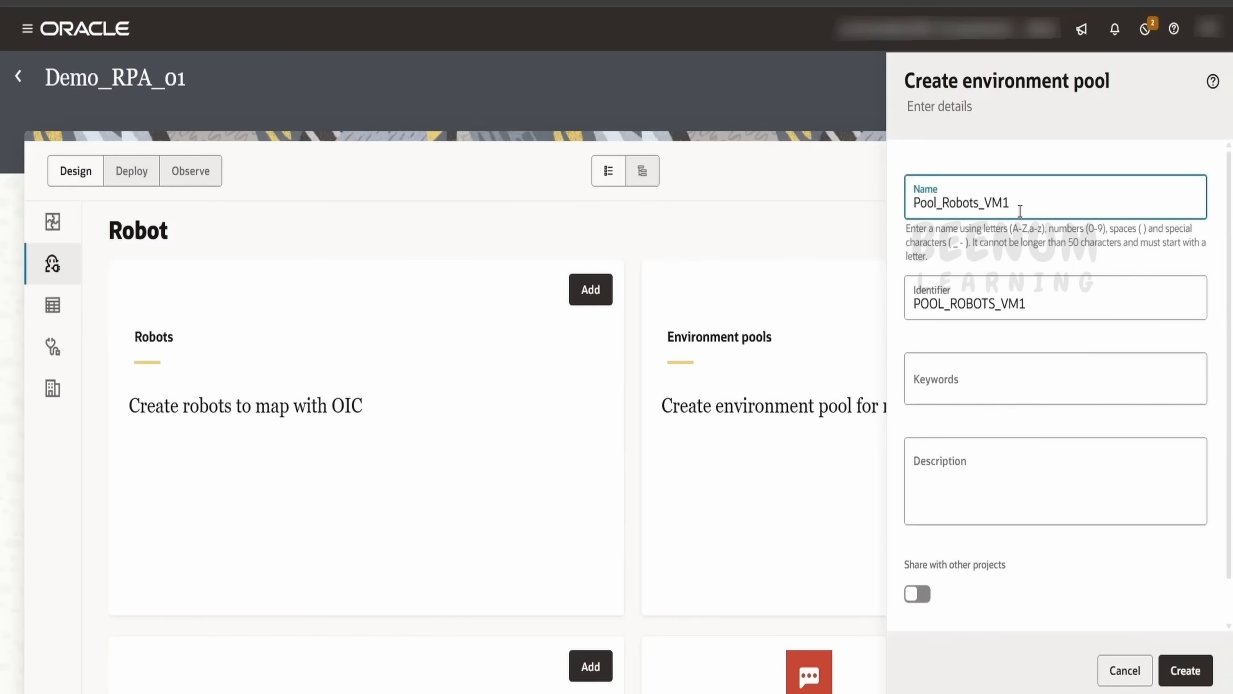
pyautogui.moveTo(1047, 213); pyautogui.dragTo(913, 207)
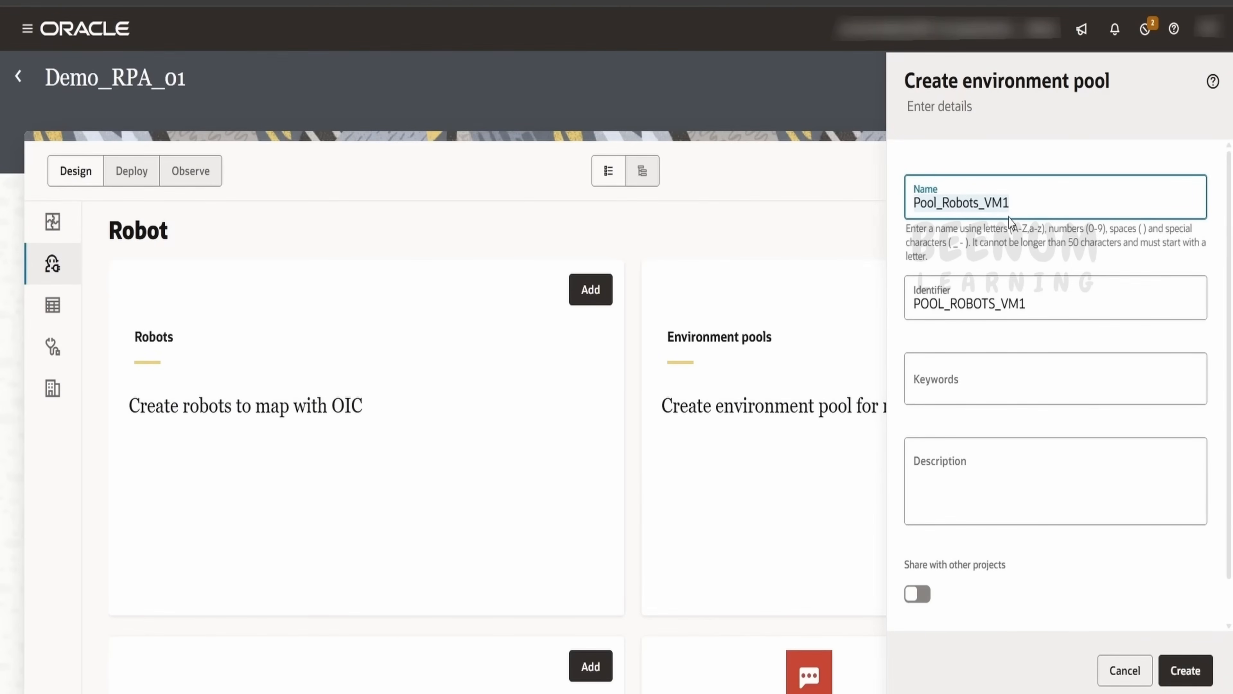
pyautogui.hotkey('ctrl', 'v')
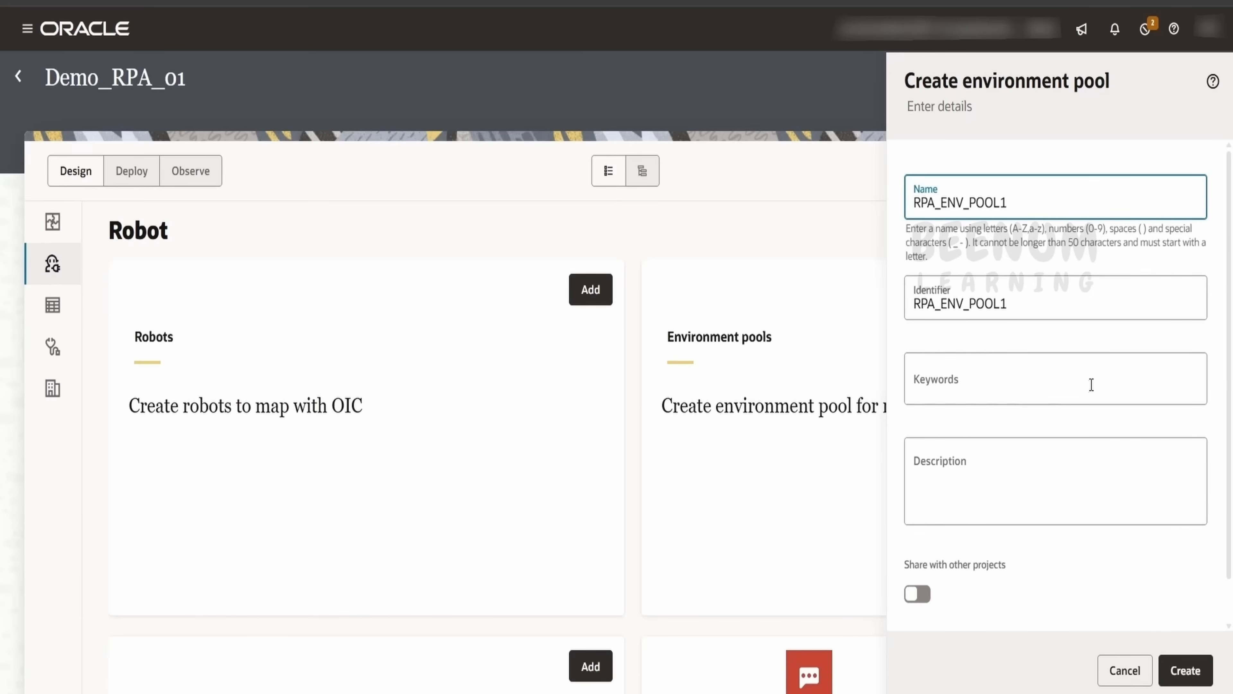
pyautogui.click(1179, 673)
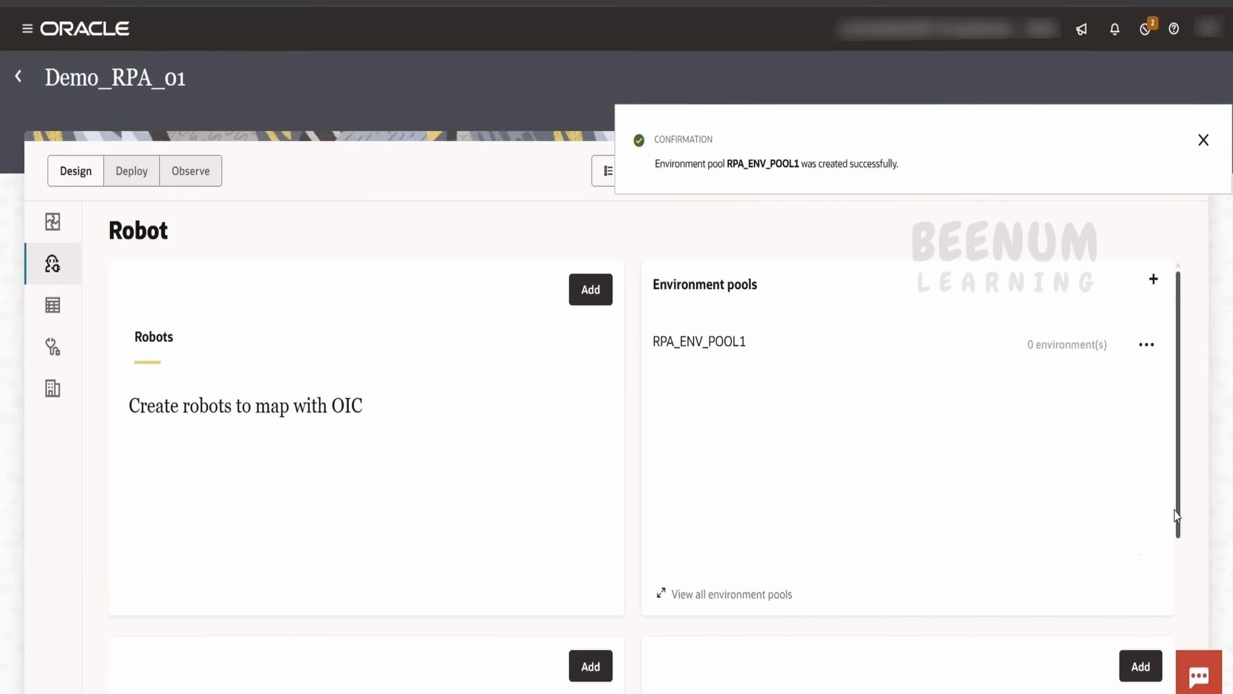
# - Dismiss the confirmation and choose Add environment from RPA_ENV_POOL1's actions menu
pyautogui.click(1208, 141)
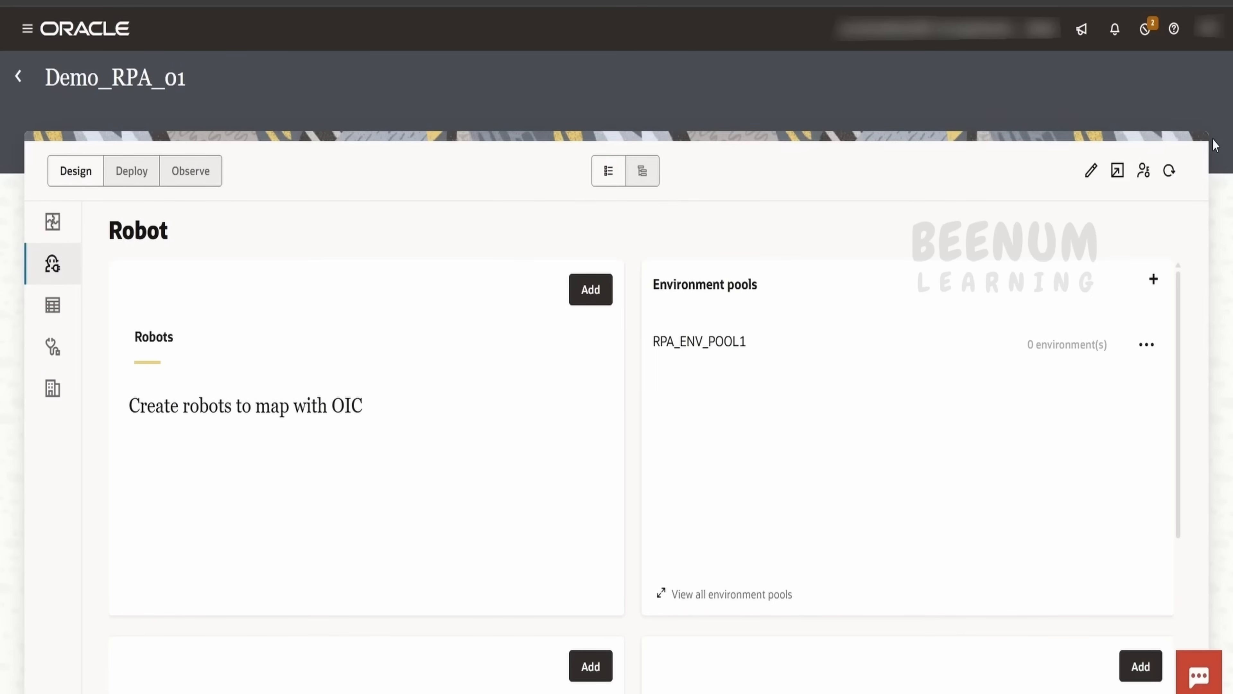
pyautogui.click(1145, 358)
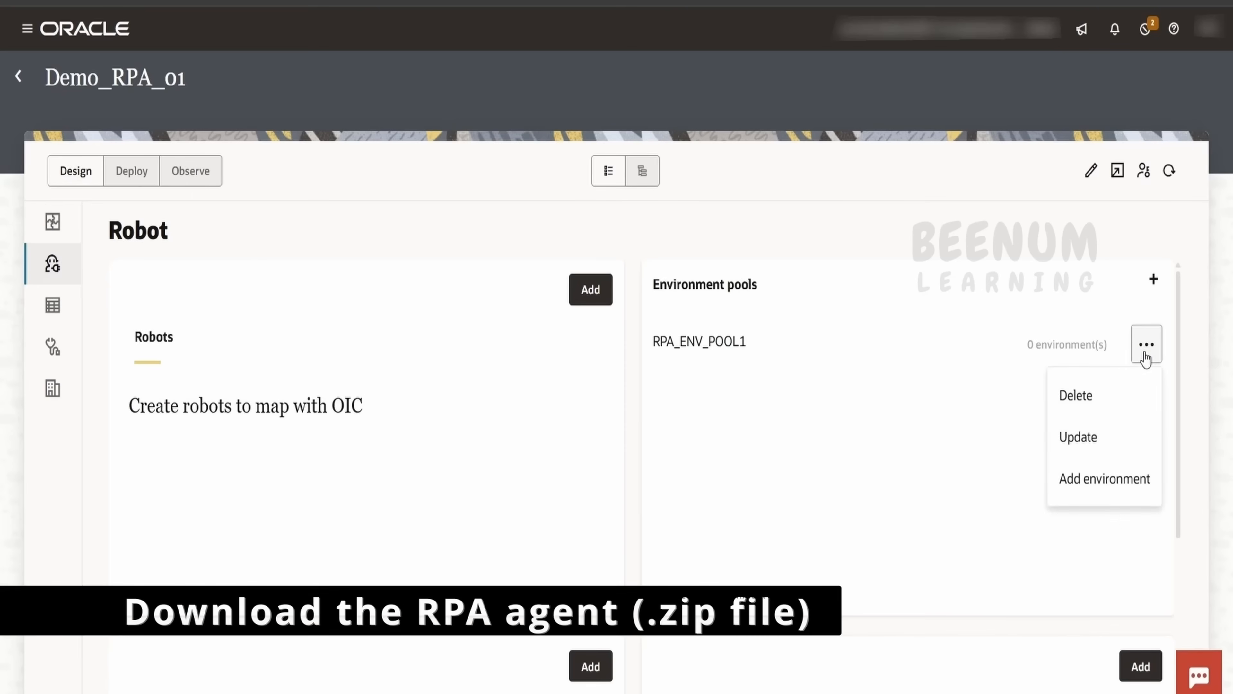
pyautogui.click(1105, 481)
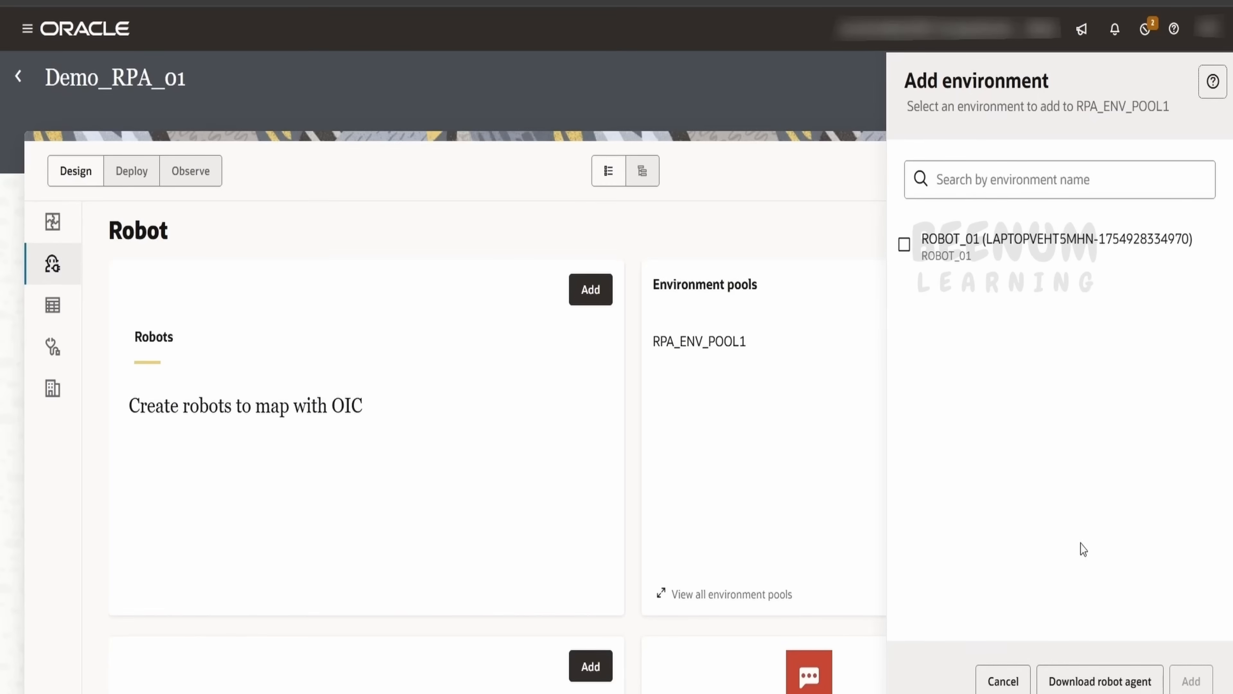
# - Download the robot agent from the Add environment panel, then switch to the agent documentation
pyautogui.click(1116, 683)
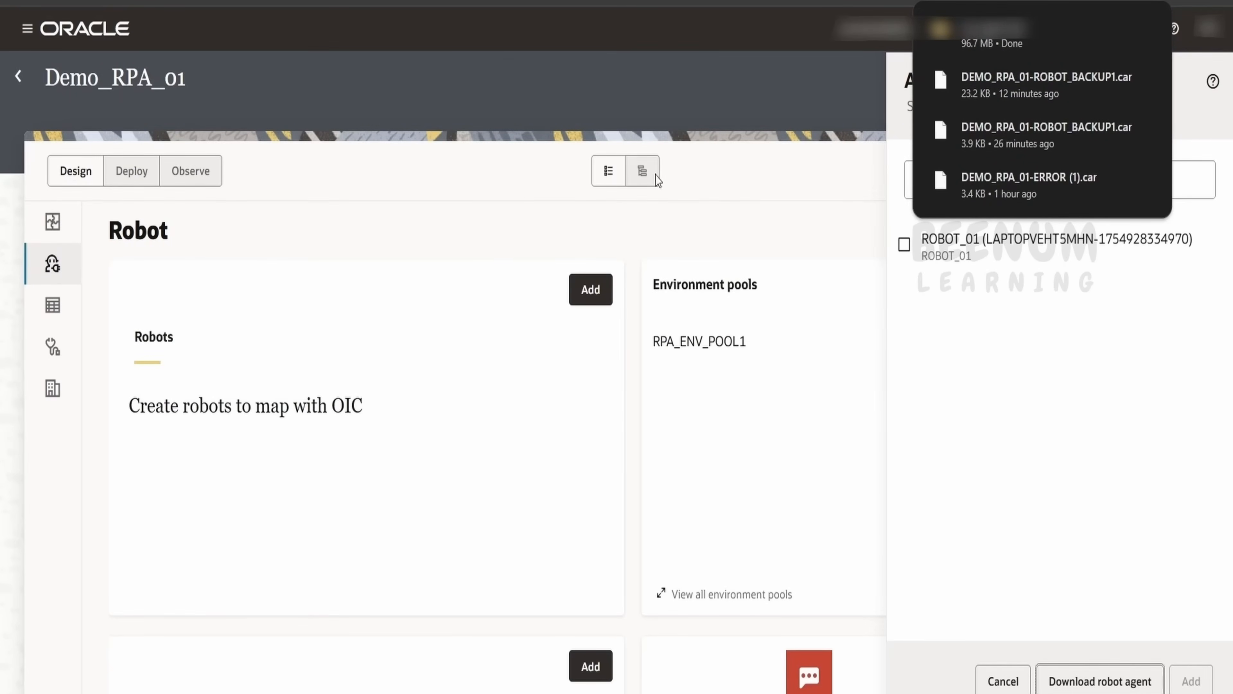
pyautogui.hotkey('ctrl', 'Tab')
# - Read through the Download the Robot Agent help page
pyautogui.scroll(-5, 487, 344)
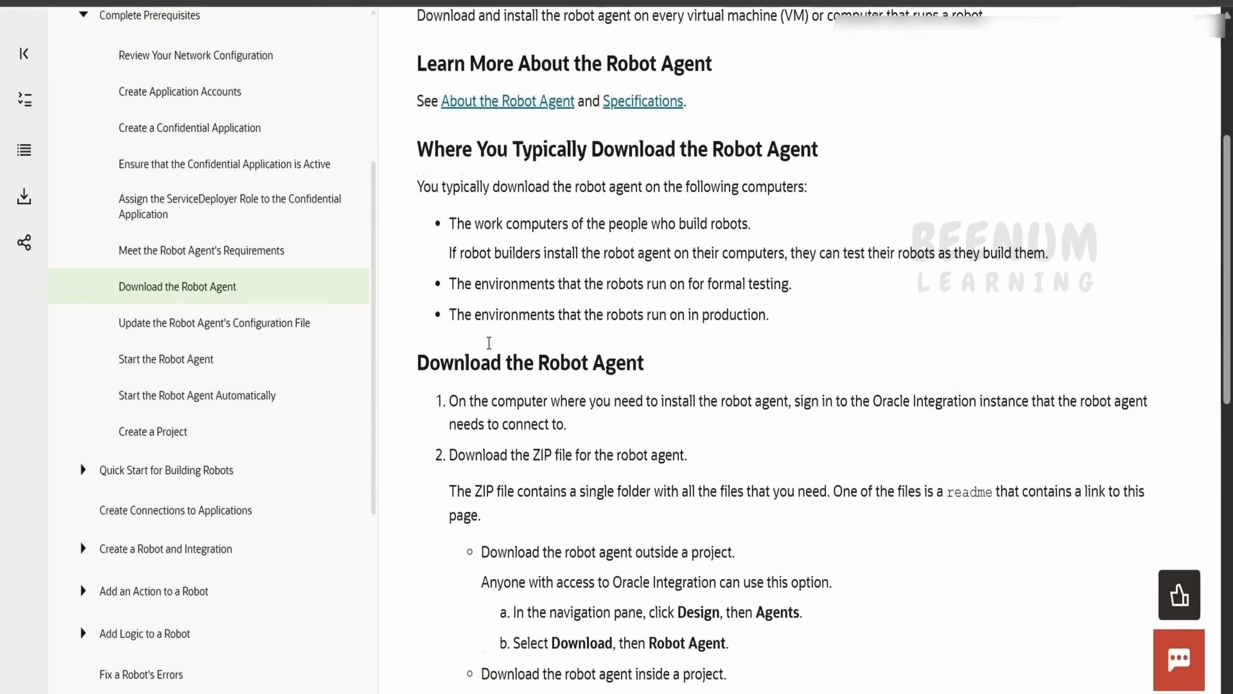
pyautogui.scroll(-8, 543, 293)
pyautogui.scroll(14, 707, 453)
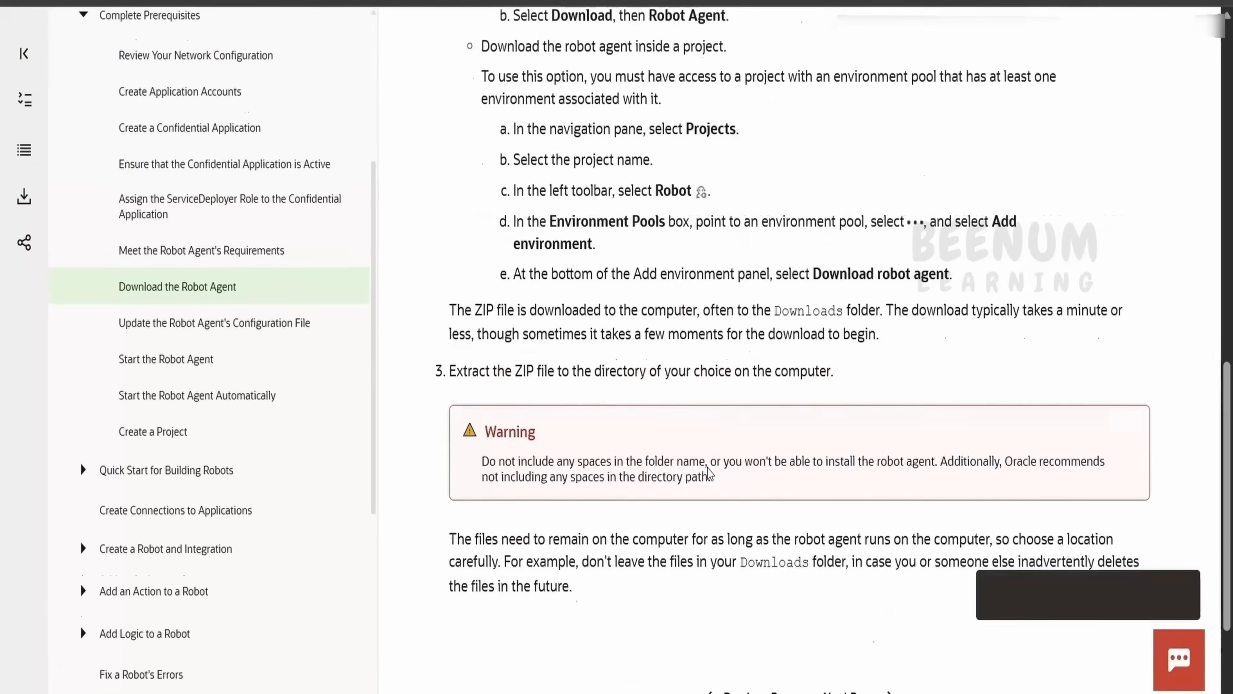
pyautogui.scroll(5, 708, 453)
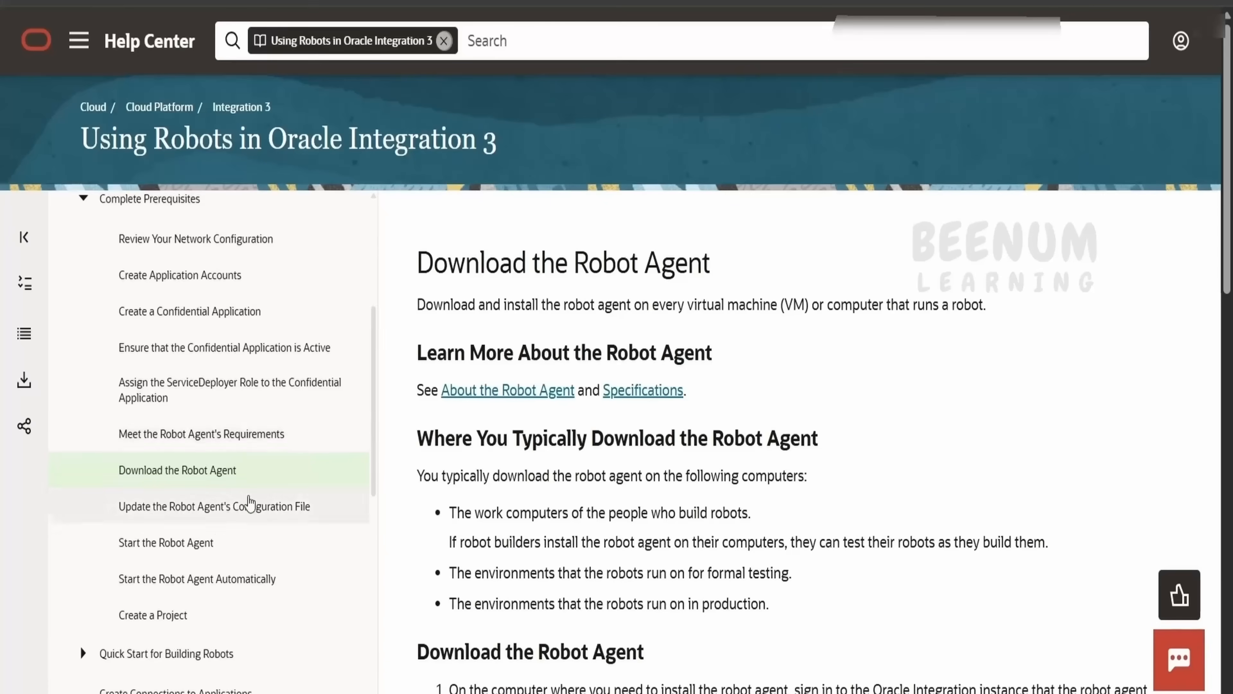
pyautogui.scroll(4, 248, 504)
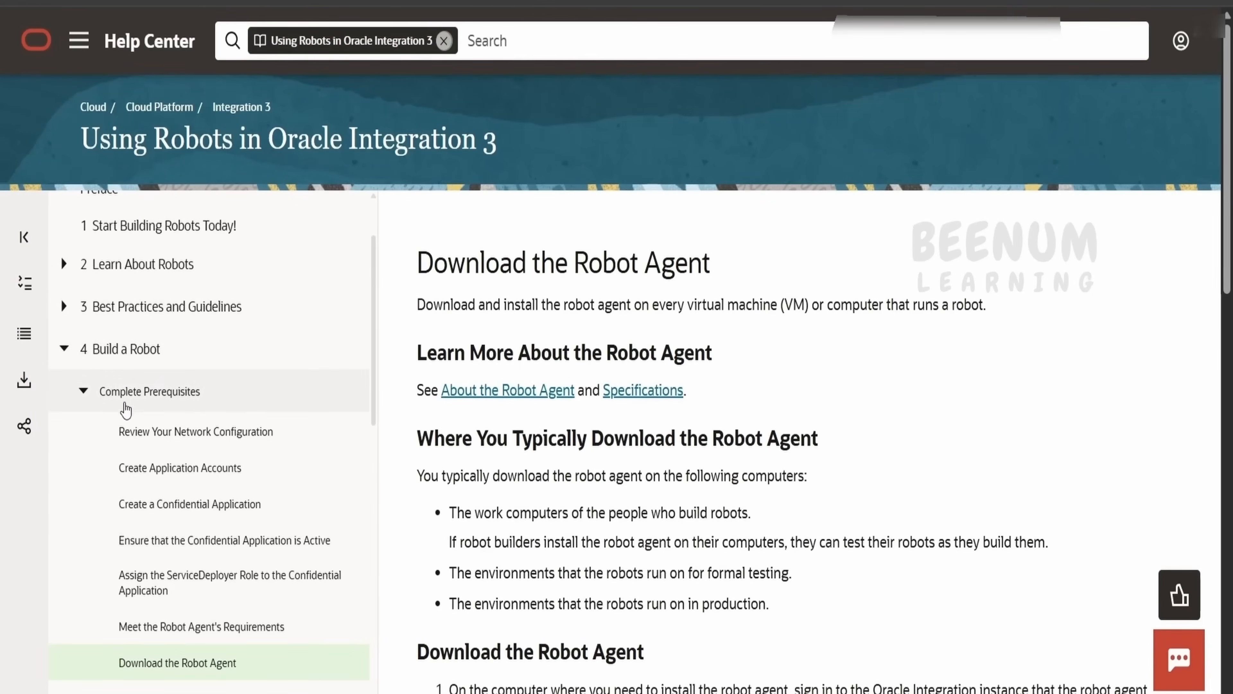
pyautogui.scroll(-3, 203, 394)
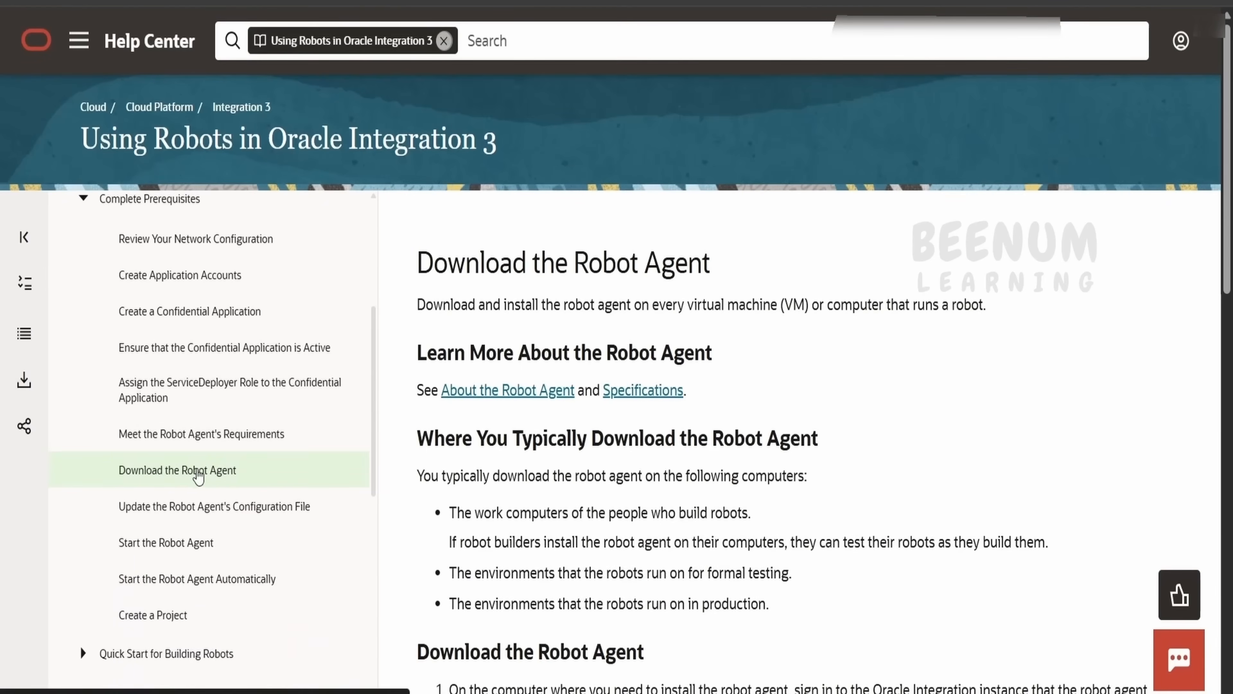
pyautogui.scroll(-15, 581, 625)
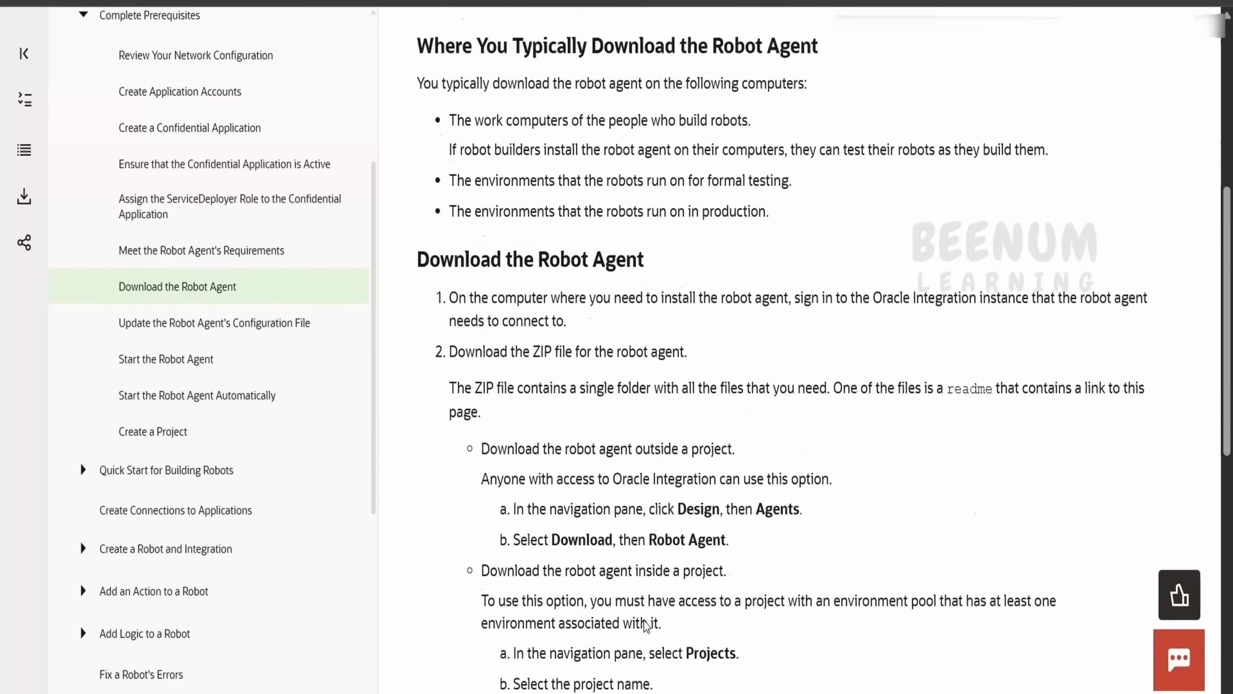
pyautogui.scroll(-2, 648, 631)
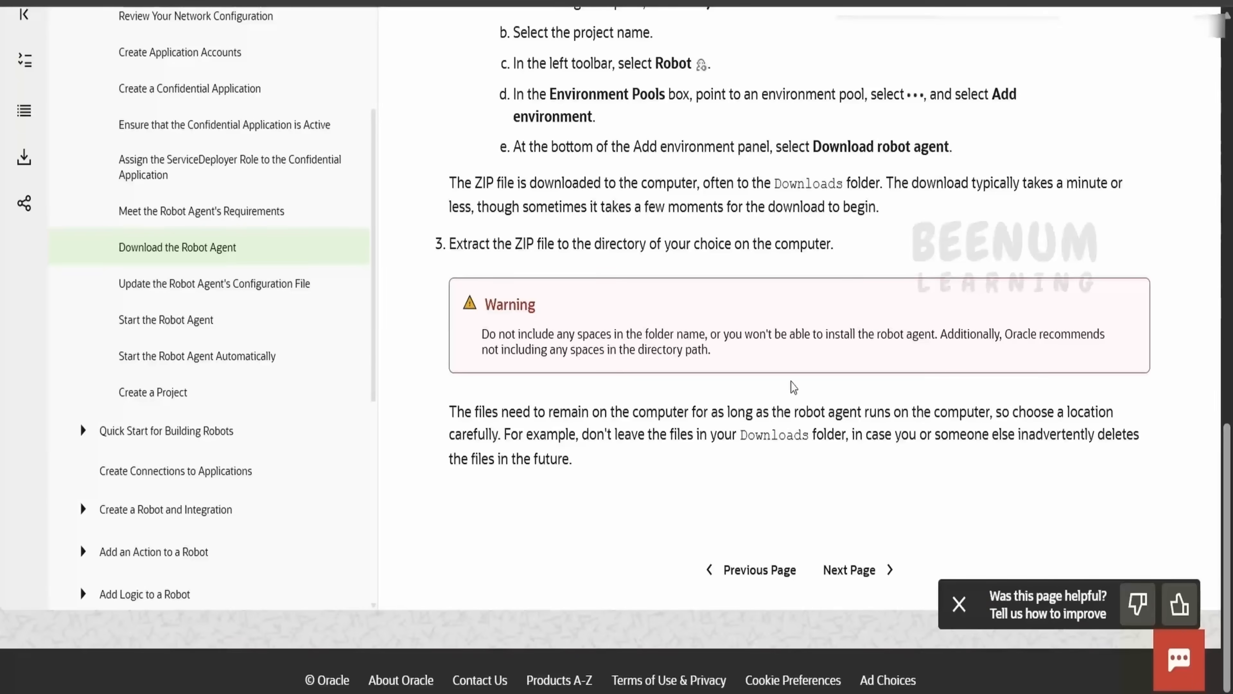
# - Open the Start the Robot Agent documentation page and scroll through it
pyautogui.click(165, 321)
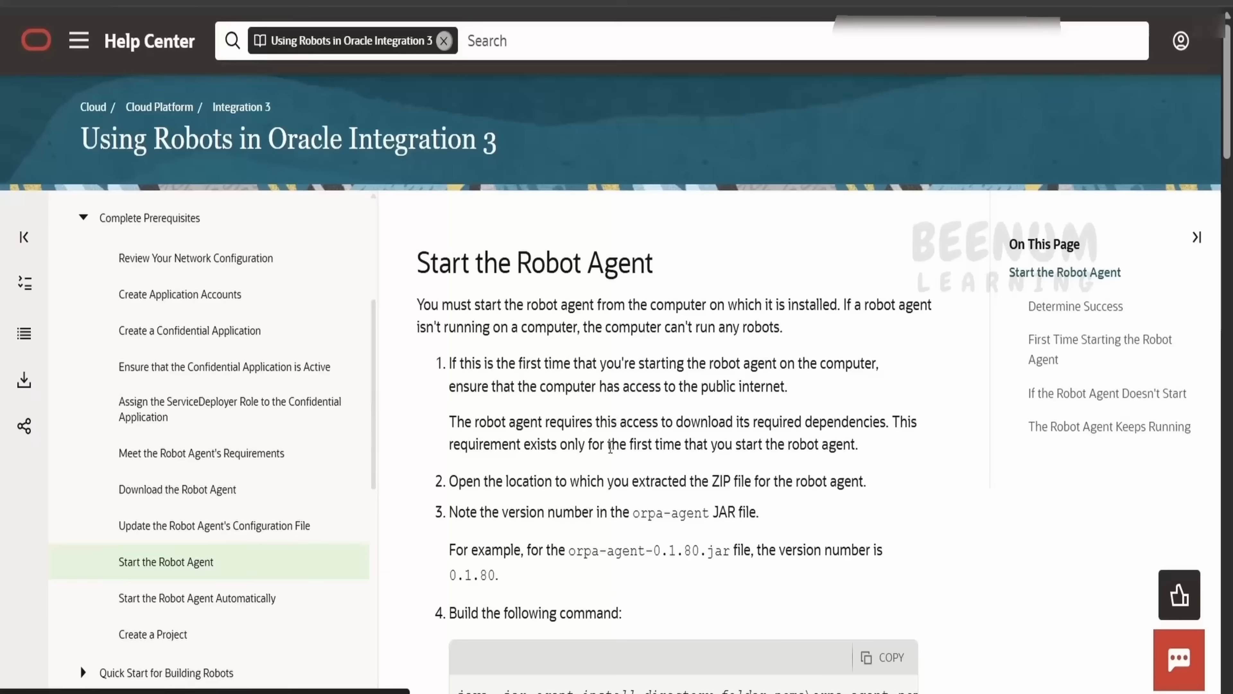
pyautogui.scroll(-5, 702, 247)
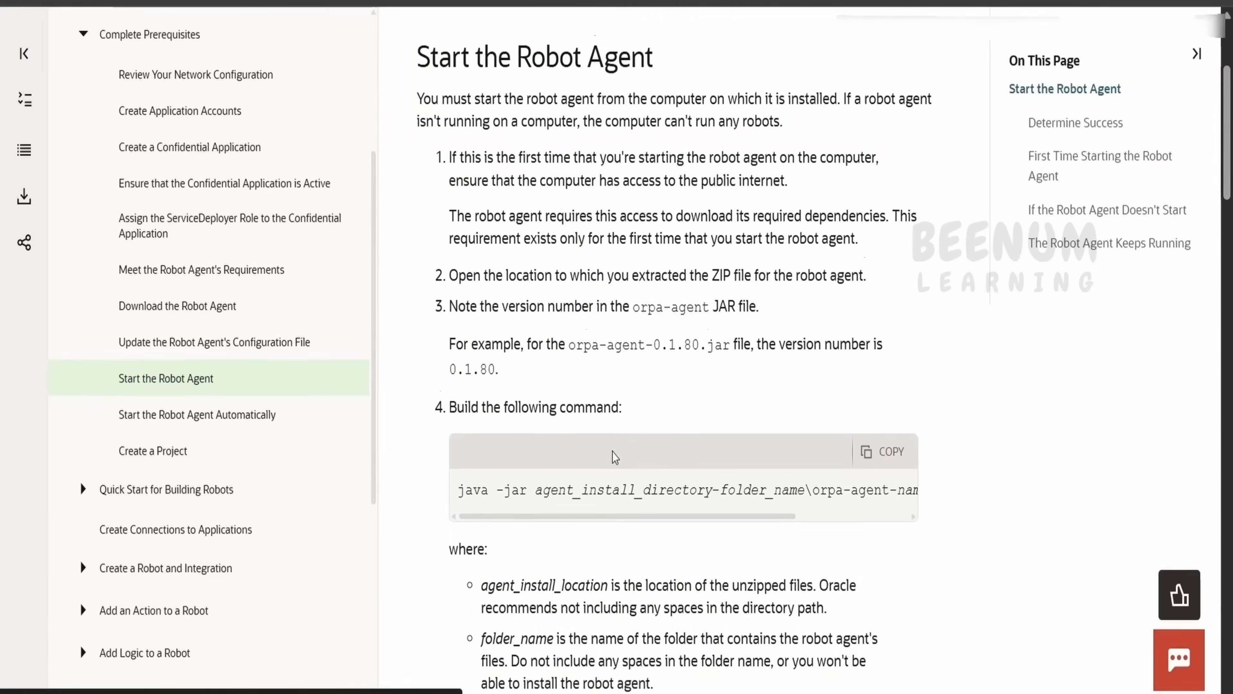
pyautogui.scroll(-3, 616, 478)
pyautogui.scroll(8, 616, 478)
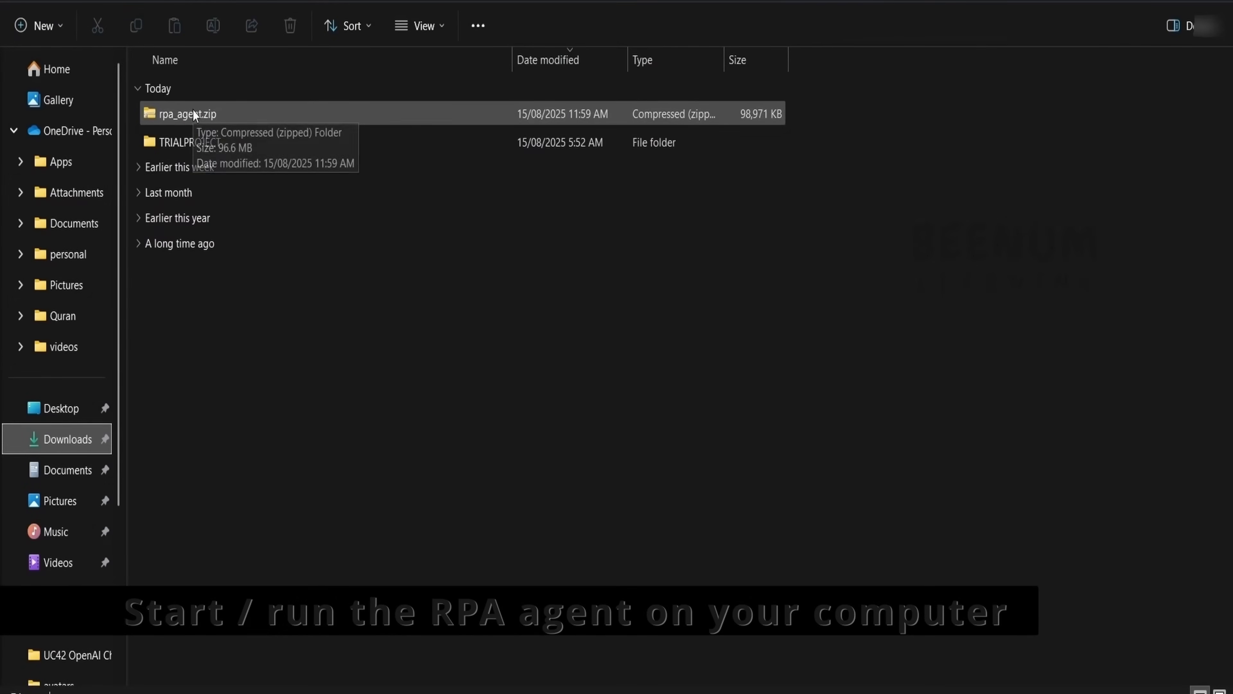
# - Attempt to extract rpa_agent.zip, then cancel rather than overwrite existing same-named files
pyautogui.rightClick(194, 112)
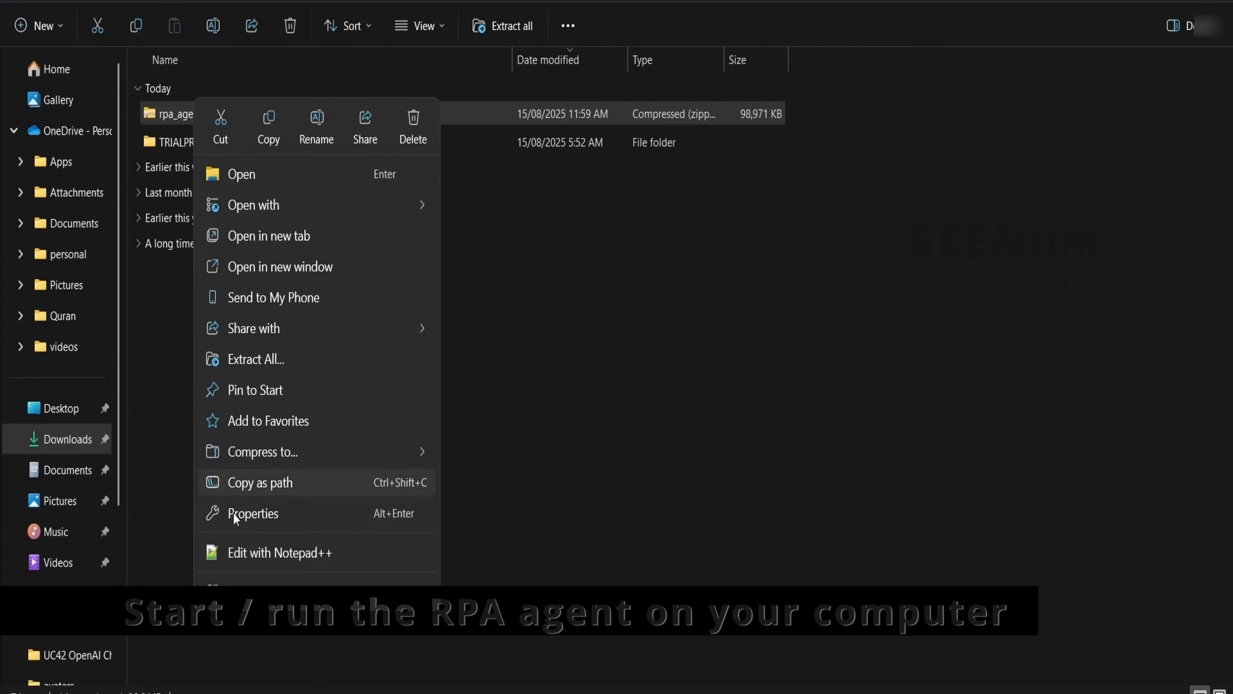
pyautogui.click(275, 360)
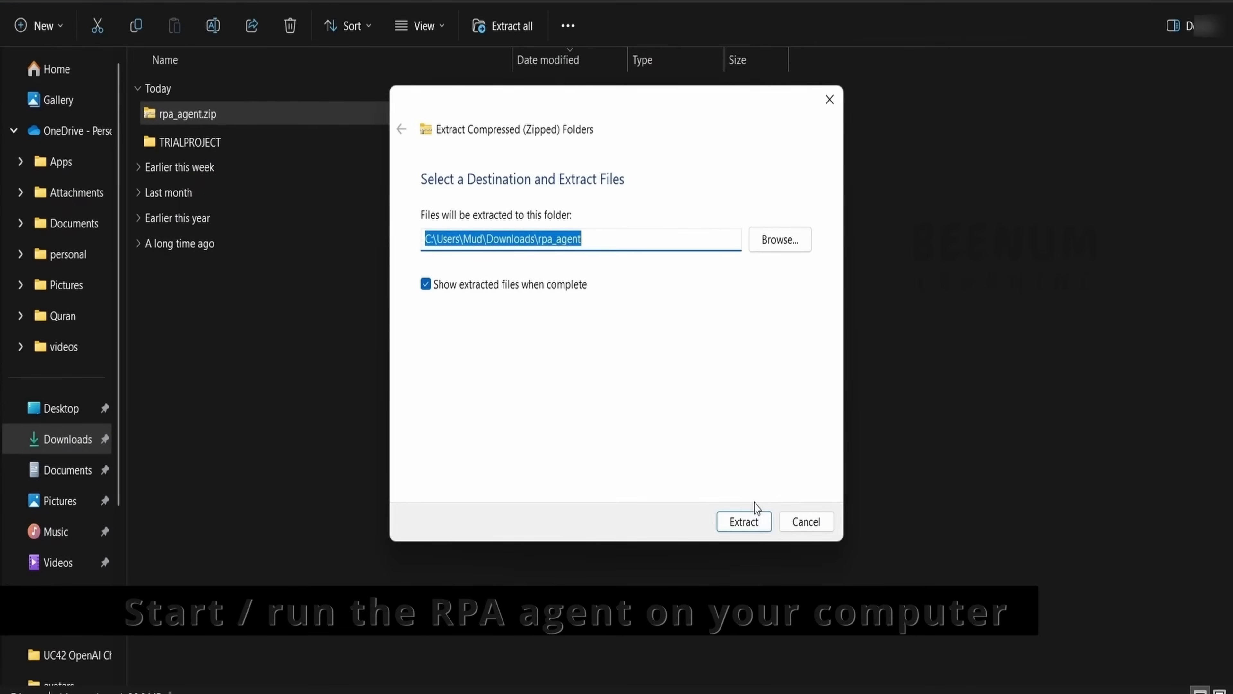
pyautogui.click(750, 519)
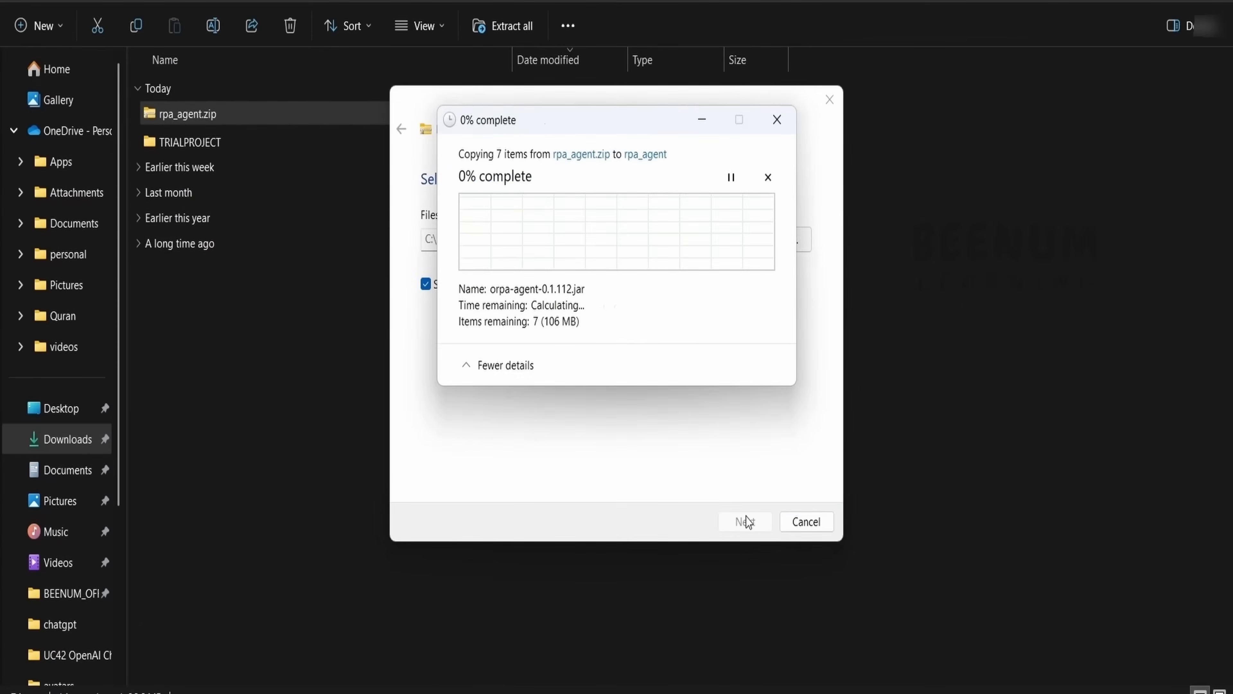
pyautogui.click(776, 119)
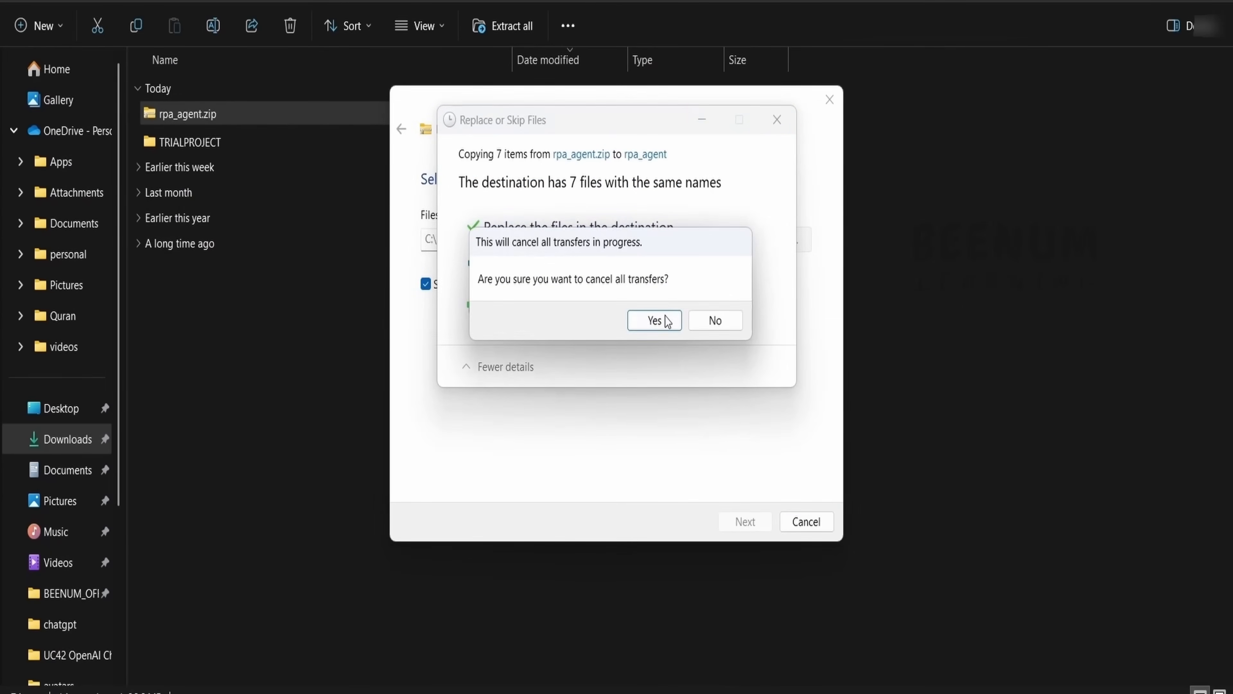
pyautogui.click(655, 321)
# - Rename the downloaded archive from rpa_agent.zip to rpa_agent_new1.zip
pyautogui.doubleClick(188, 114)
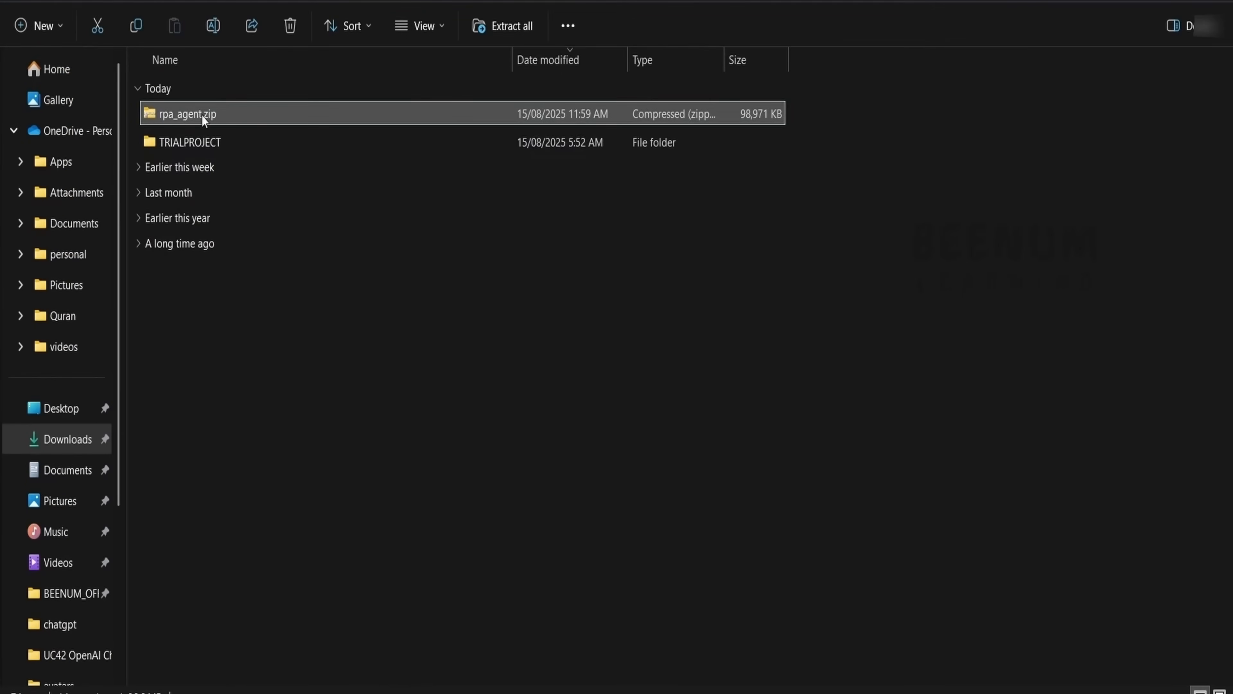
pyautogui.click(202, 115)
pyautogui.click(202, 113)
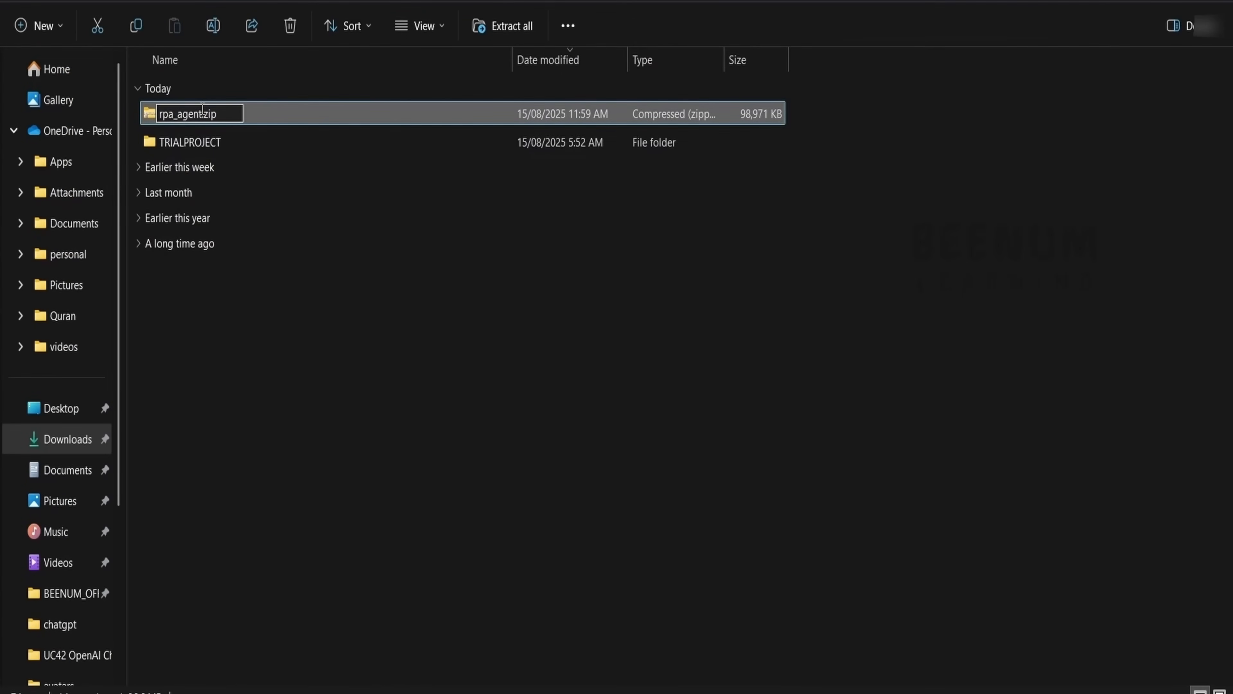
pyautogui.write('_new1')
pyautogui.press('Return')
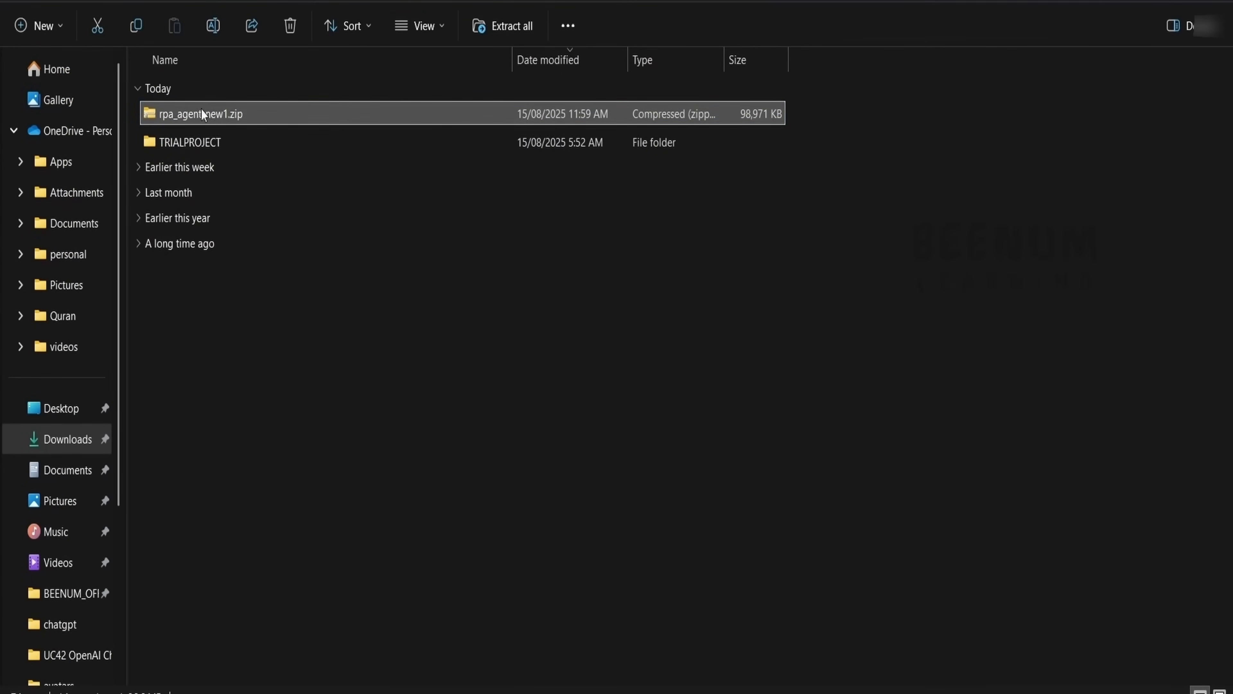
# - Extract rpa_agent_new1.zip into a new rpa_agent_new1 folder
pyautogui.rightClick(228, 104)
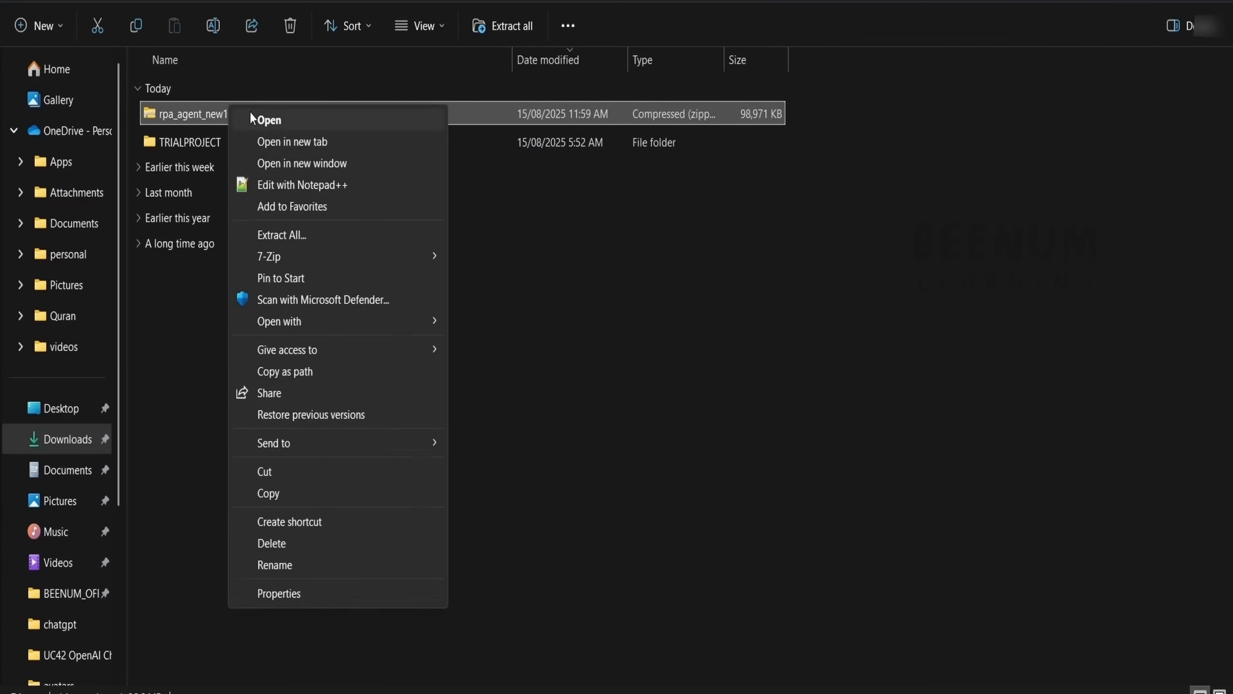
pyautogui.click(304, 238)
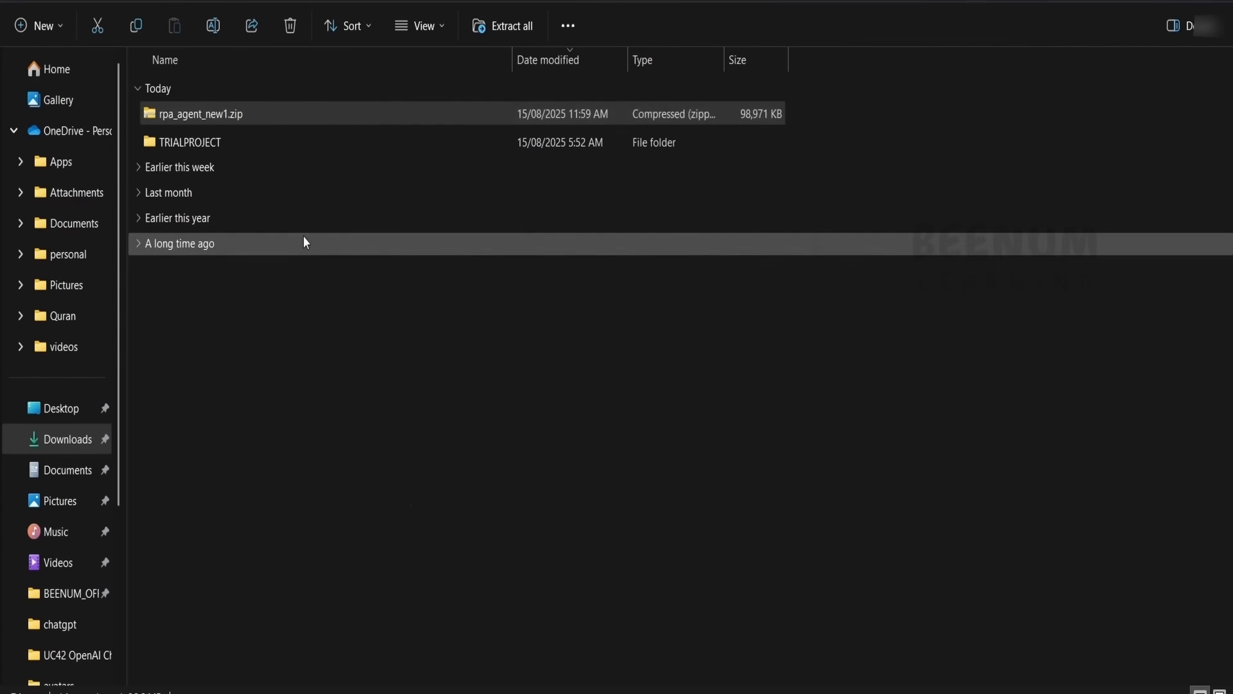
pyautogui.click(743, 522)
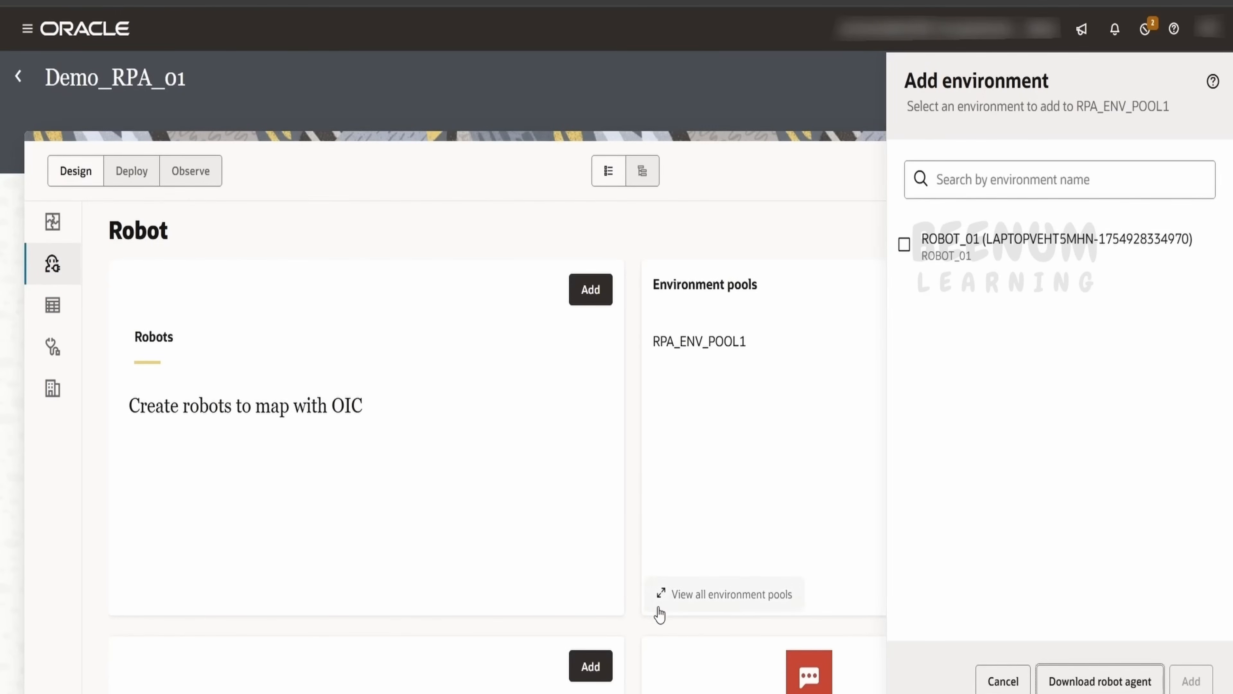
# - Set DISPLAY_NAME to ROBOT 02 in rpa_agent_new1's InstallerProfile.cfg via Notepad++ and save
pyautogui.moveTo(510, 692)
pyautogui.click(587, 589)
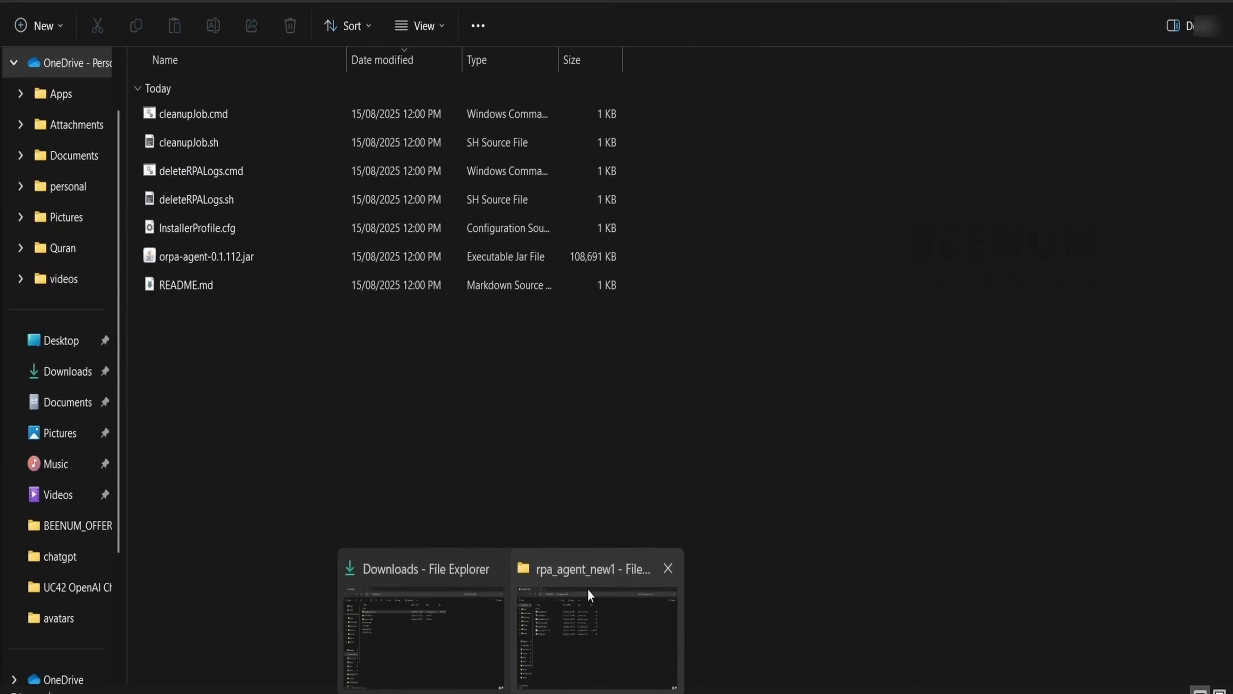
pyautogui.rightClick(213, 231)
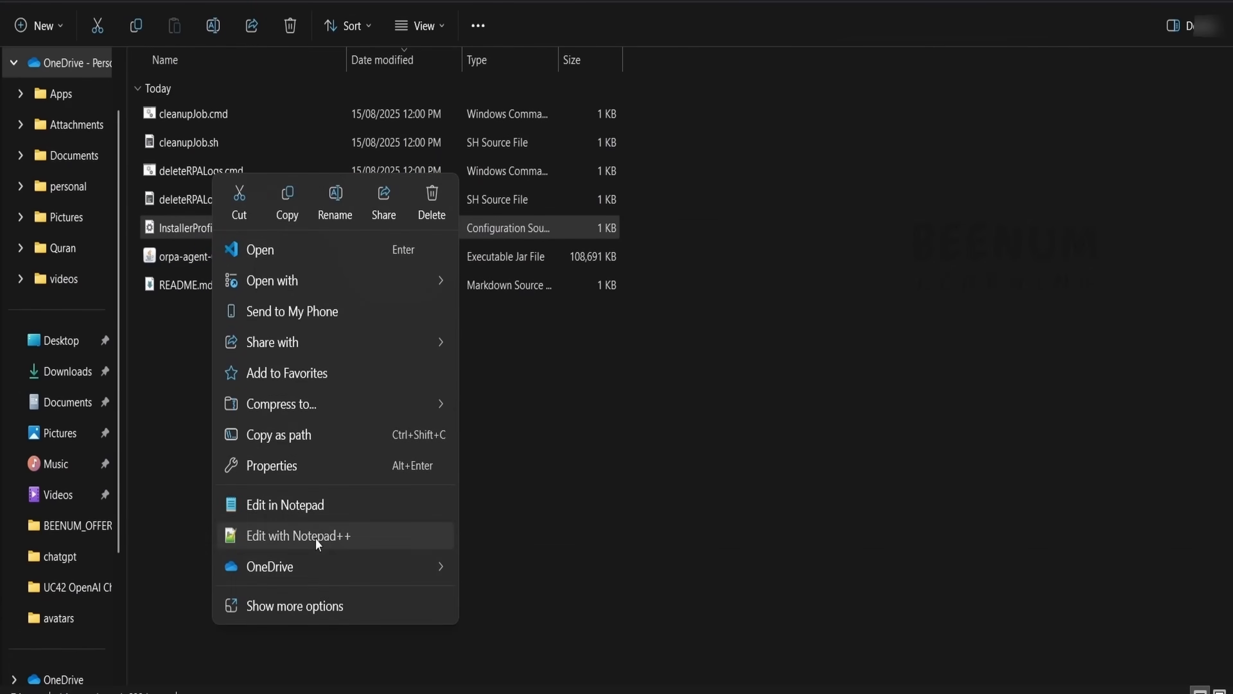
pyautogui.click(315, 538)
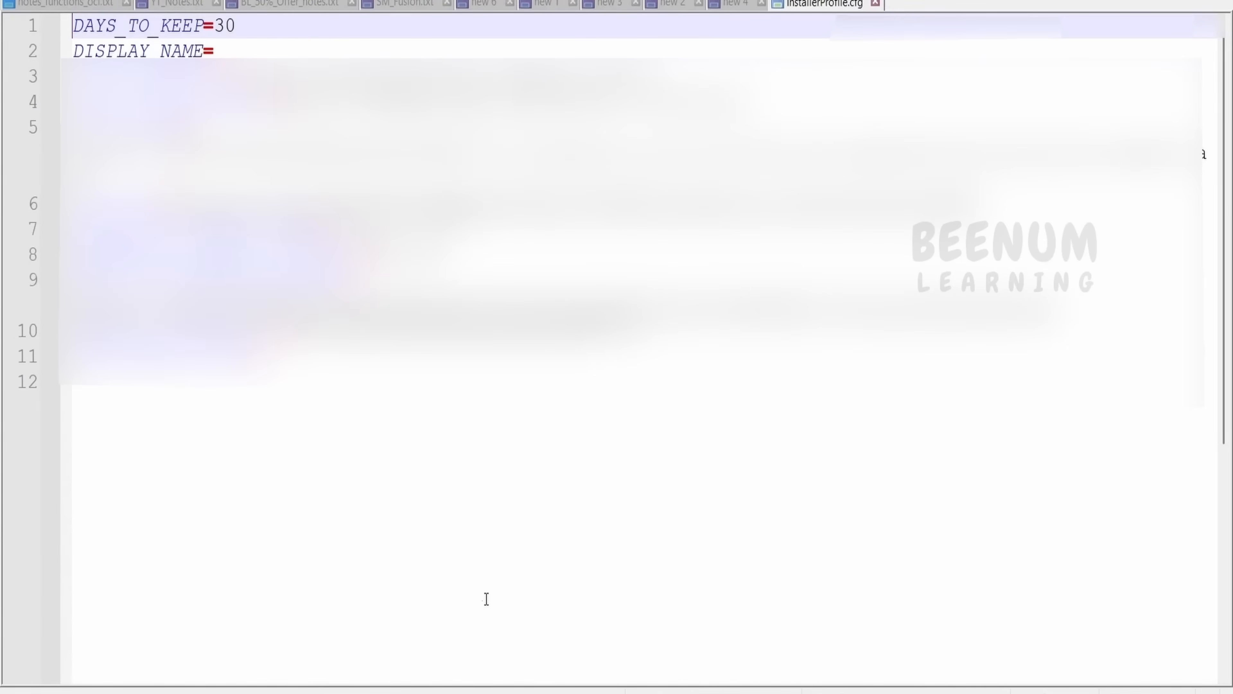
pyautogui.click(235, 52)
pyautogui.write('ROBOT')
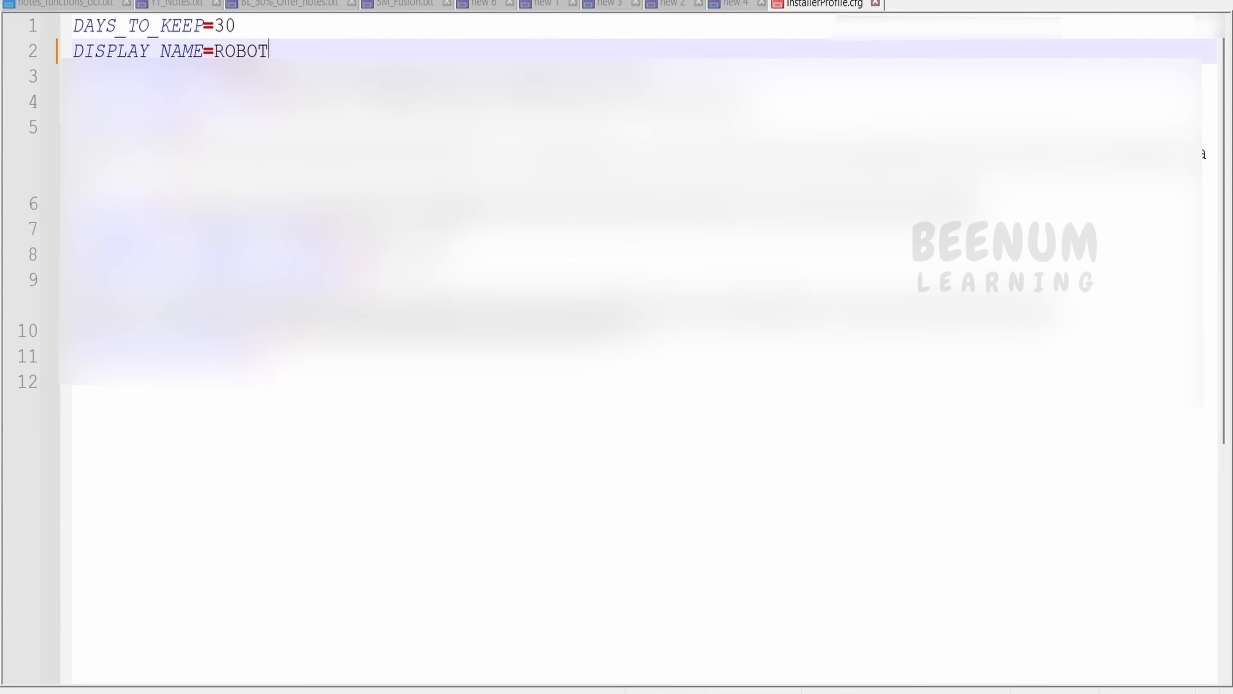
pyautogui.write(' 02')
pyautogui.hotkey('ctrl', 's')
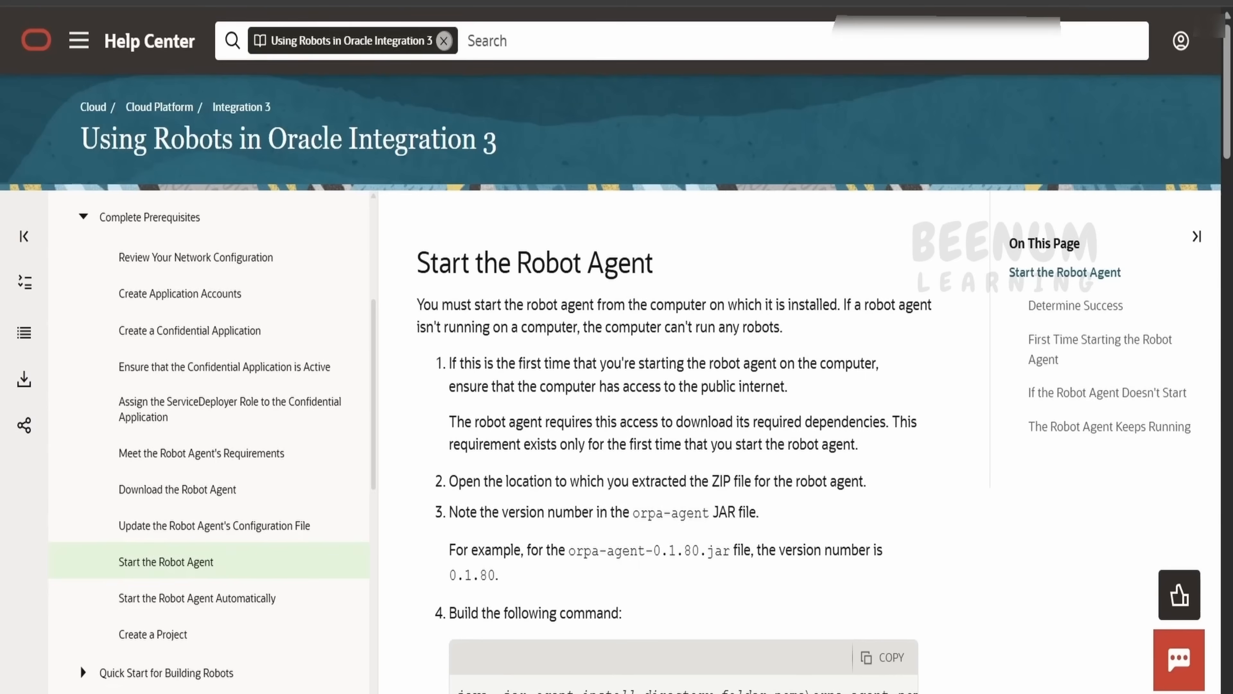
# - Review the Start the Robot Agent steps, selecting the java -jar command text
pyautogui.scroll(-7, 584, 571)
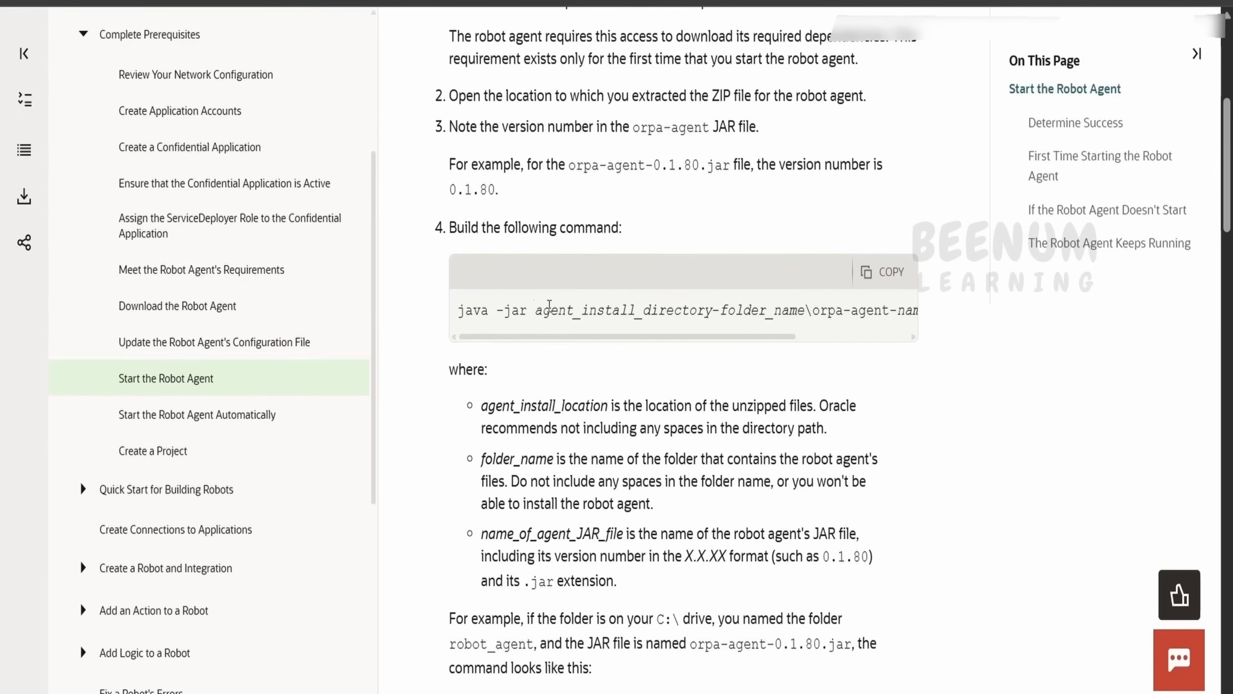
pyautogui.moveTo(461, 309); pyautogui.dragTo(803, 343)
pyautogui.scroll(7, 803, 342)
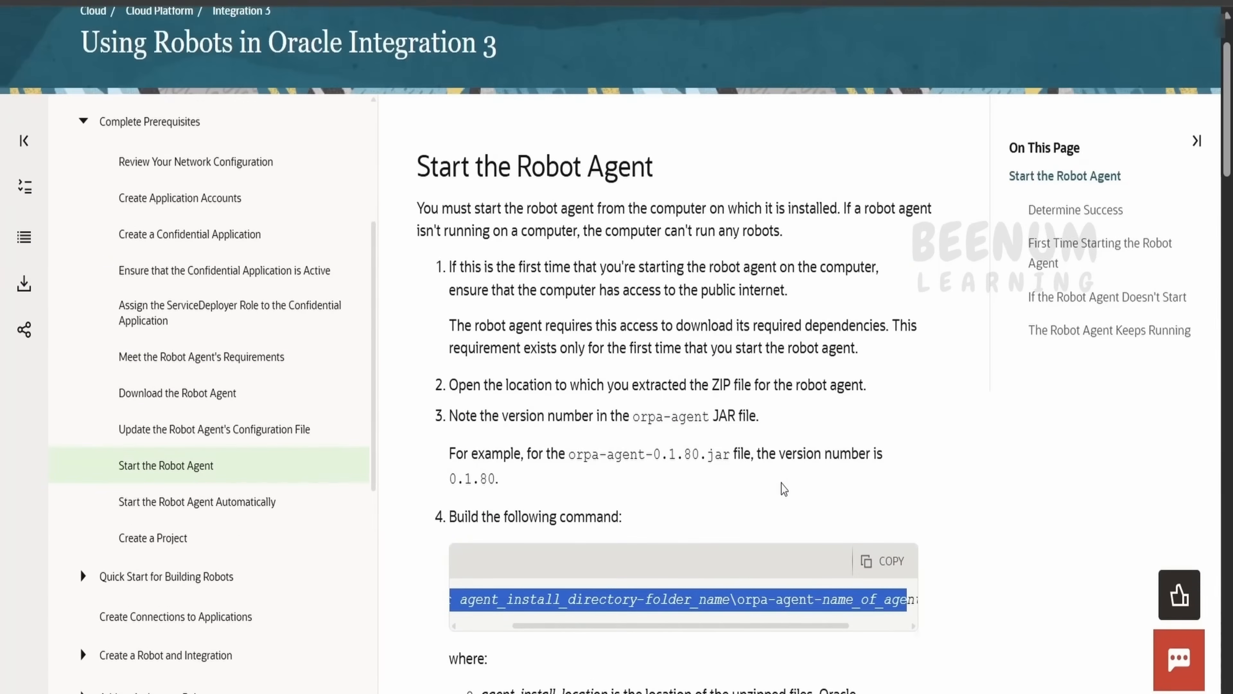
pyautogui.scroll(-4, 785, 505)
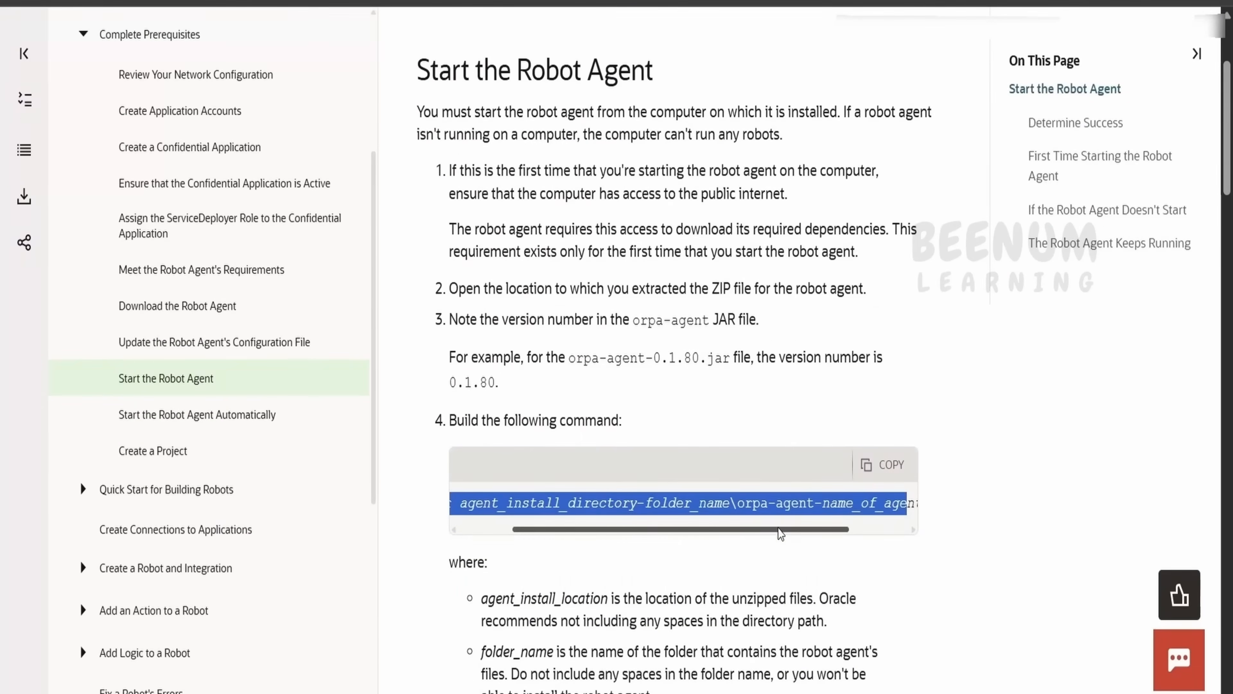
pyautogui.moveTo(779, 529); pyautogui.dragTo(588, 545)
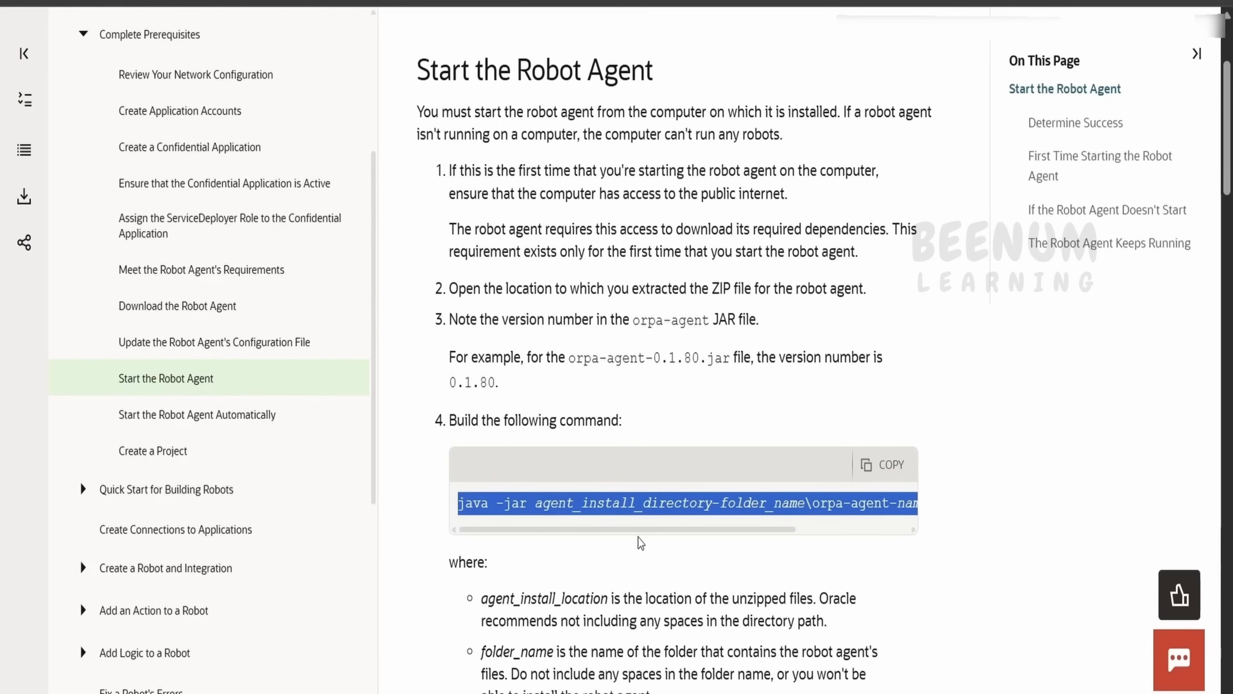
# - Bring the extracted robot agent folder window back to the front
pyautogui.click(765, 641)
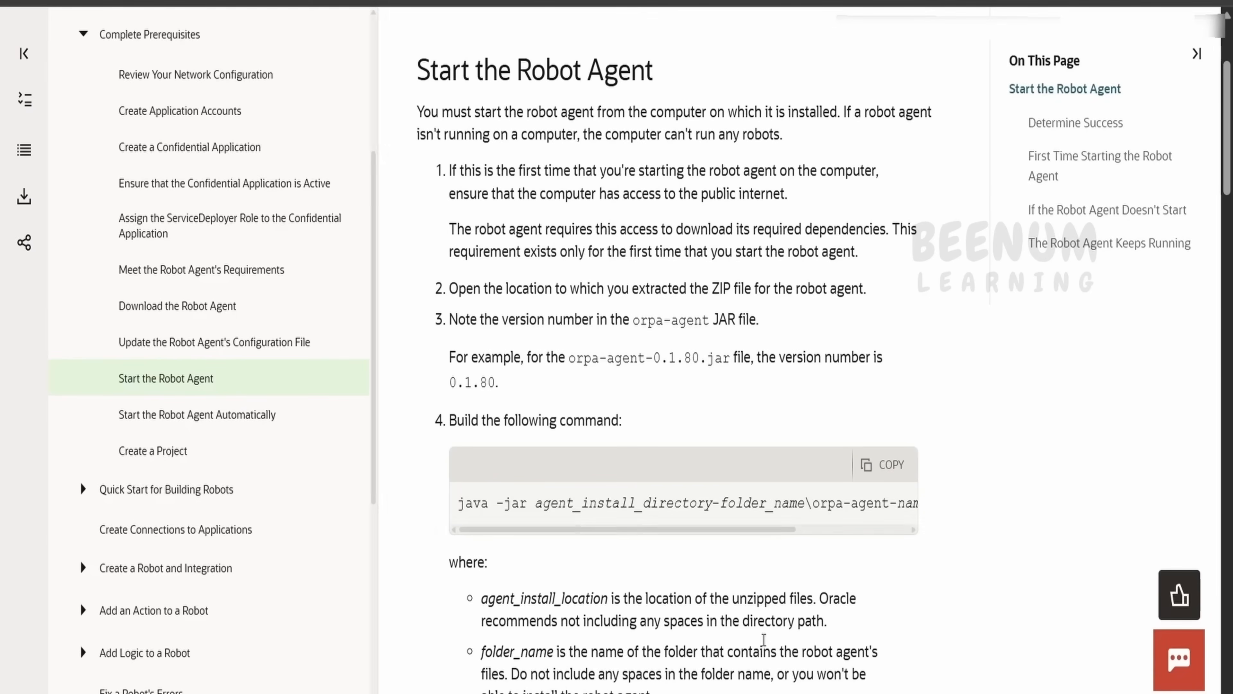
pyautogui.moveTo(524, 693)
pyautogui.click(595, 638)
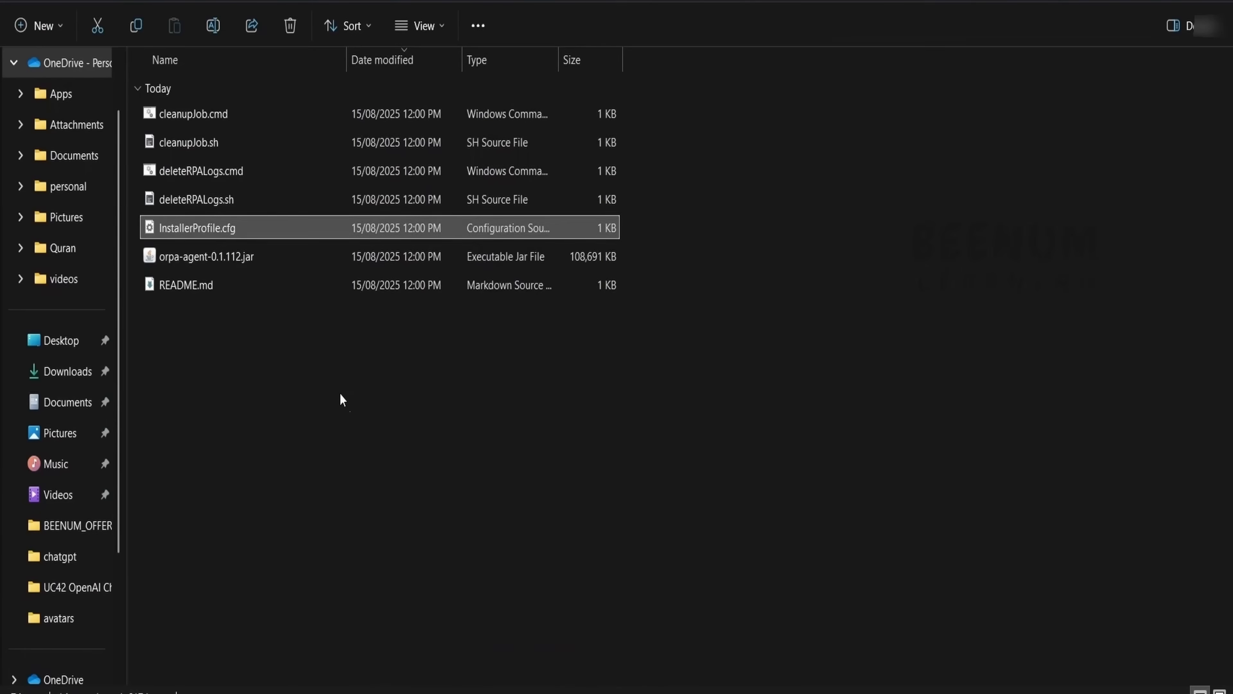
# - Launch Command Prompt as administrator and center its window on screen
pyautogui.click(203, 266)
pyautogui.press('super')
pyautogui.write('cmd')
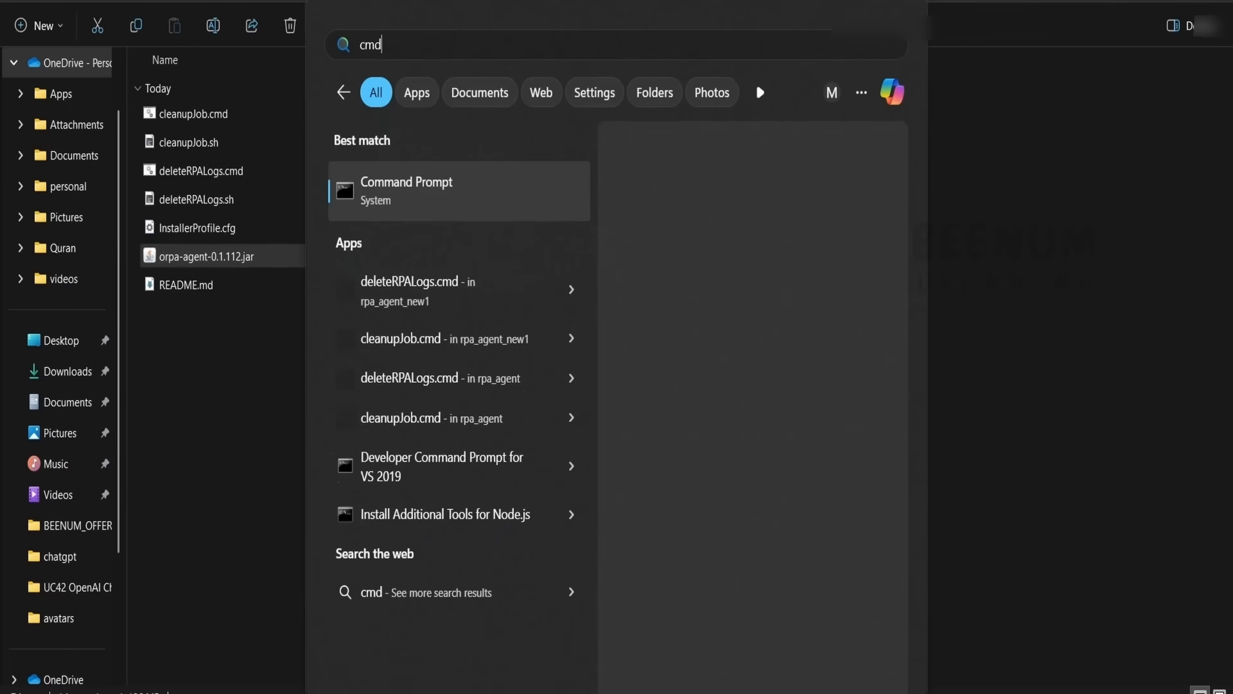
pyautogui.click(457, 195)
pyautogui.rightClick(461, 192)
pyautogui.click(518, 229)
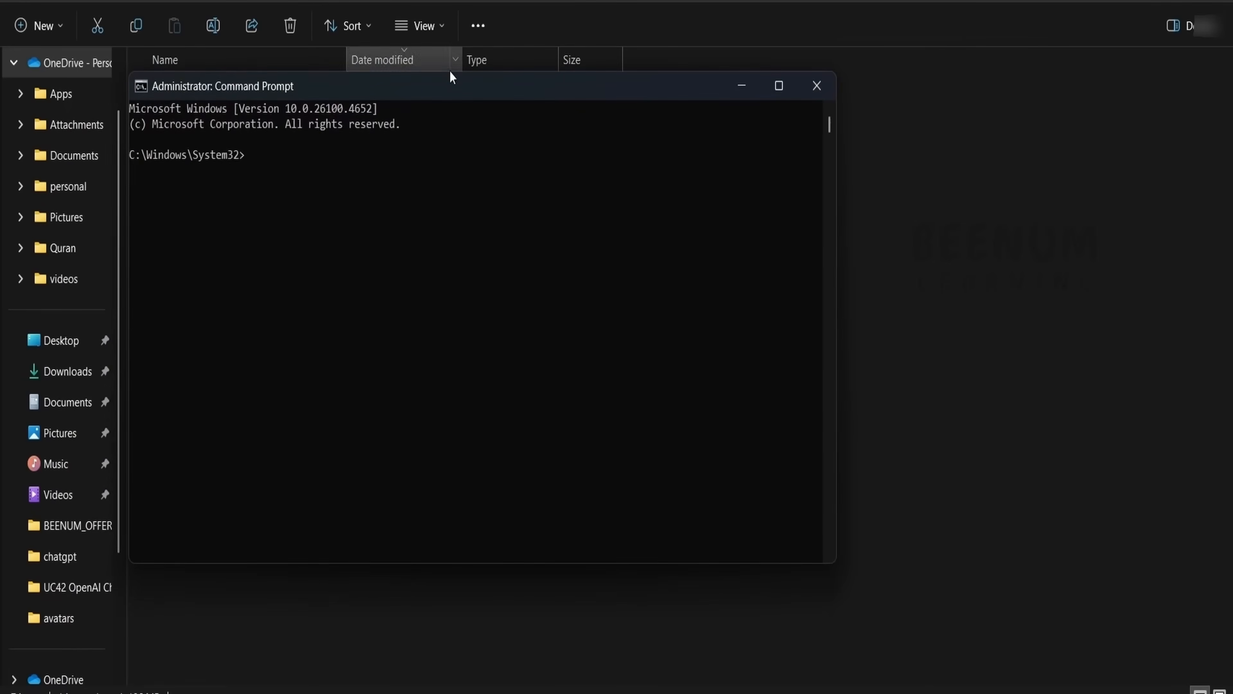
pyautogui.moveTo(452, 78); pyautogui.dragTo(742, 121)
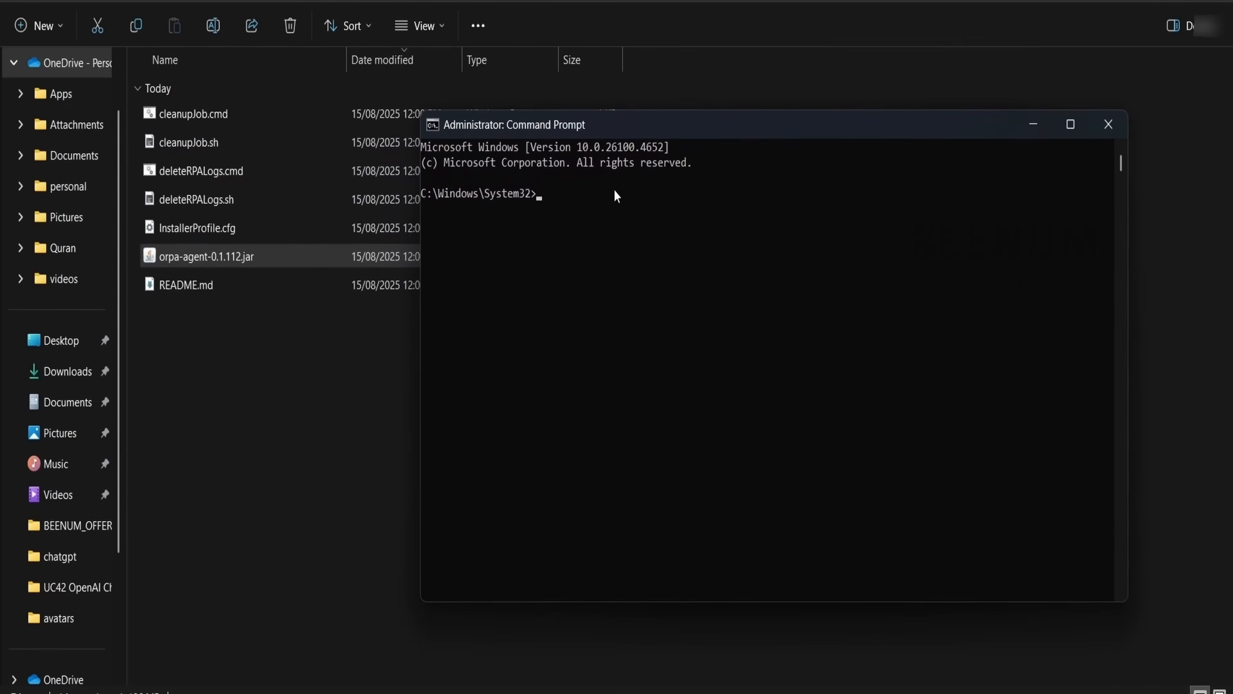
# - Run java -version to confirm Java 17 is installed
pyautogui.write('java -version')
pyautogui.press('Return')
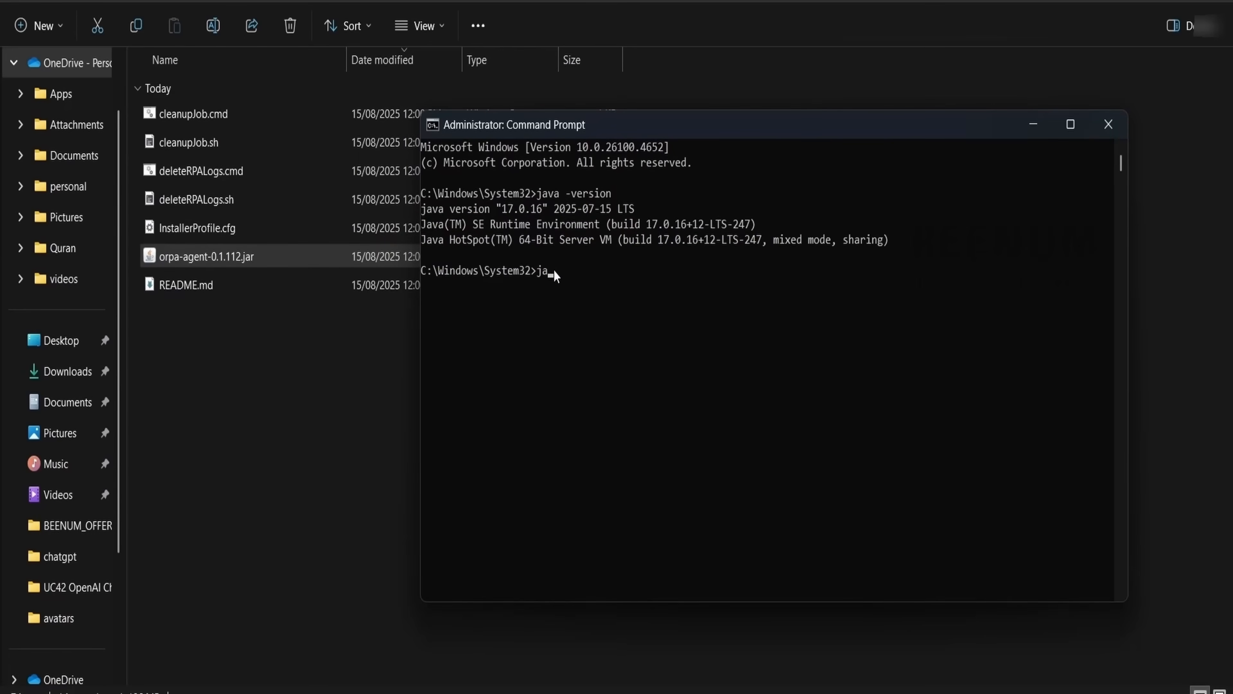
pyautogui.write('java -jar o')
pyautogui.press('Tab')
pyautogui.press('BackSpace')
pyautogui.press('BackSpace')
pyautogui.press('BackSpace')
pyautogui.press('BackSpace')
pyautogui.press('BackSpace')
pyautogui.press('BackSpace')
pyautogui.press('BackSpace')
pyautogui.press('BackSpace')
pyautogui.press('BackSpace')
pyautogui.write('rpa-agen')
pyautogui.press('BackSpace')
pyautogui.press('BackSpace')
pyautogui.press('BackSpace')
pyautogui.press('BackSpace')
pyautogui.press('BackSpace')
pyautogui.press('BackSpace')
pyautogui.press('BackSpace')
pyautogui.press('BackSpace')
pyautogui.press('BackSpace')
pyautogui.press('BackSpace')
pyautogui.press('BackSpace')
pyautogui.press('BackSpace')
pyautogui.press('BackSpace')
pyautogui.press('BackSpace')
pyautogui.press('BackSpace')
pyautogui.press('BackSpace')
pyautogui.press('BackSpace')
pyautogui.press('BackSpace')
pyautogui.press('BackSpace')
# - Change into the rpa_agent_new1 folder and run java -jar orpa-agent-0.1.112.jar
pyautogui.click(588, 1)
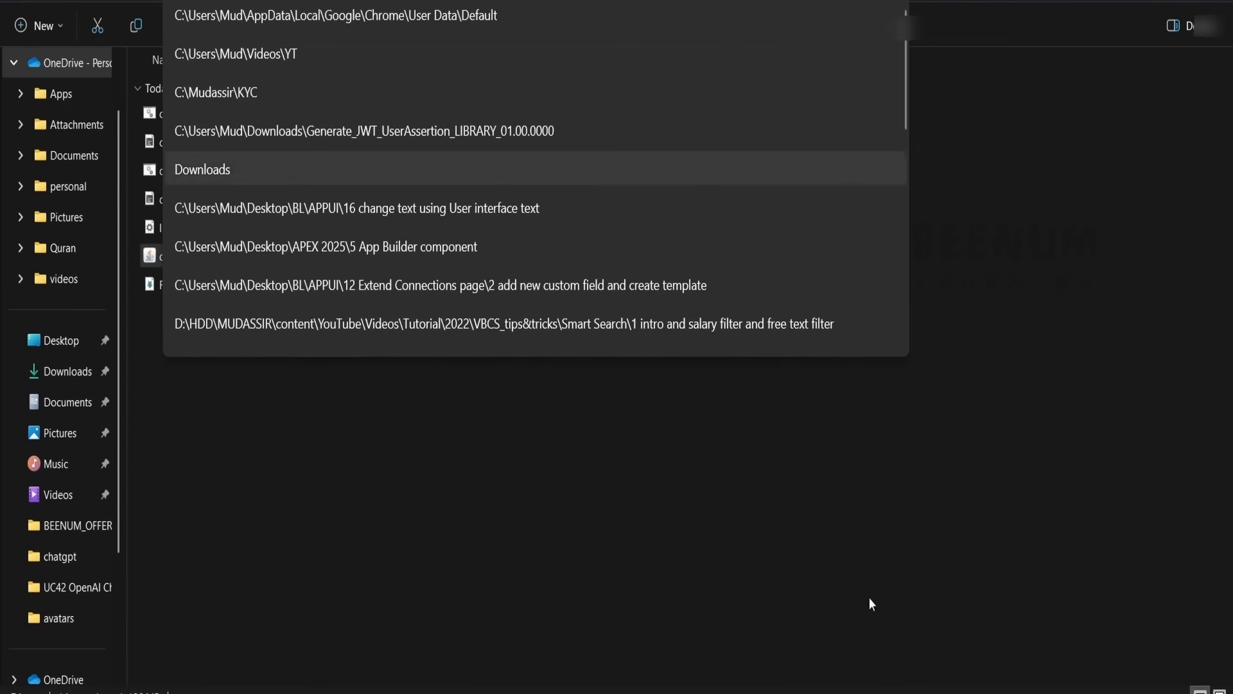
pyautogui.click(757, 693)
pyautogui.click(591, 386)
pyautogui.write('cd')
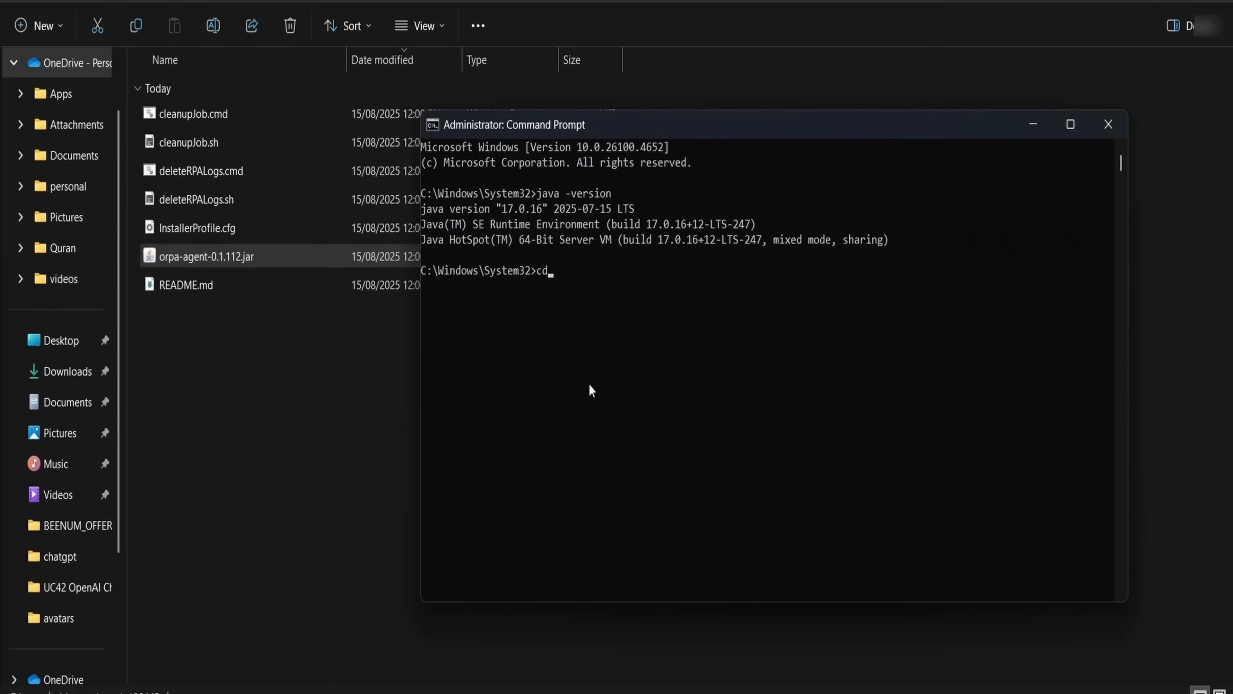
pyautogui.write('C:\\Users\\Mud\\Downloads\\rpa_agent_new1')
pyautogui.press('Return')
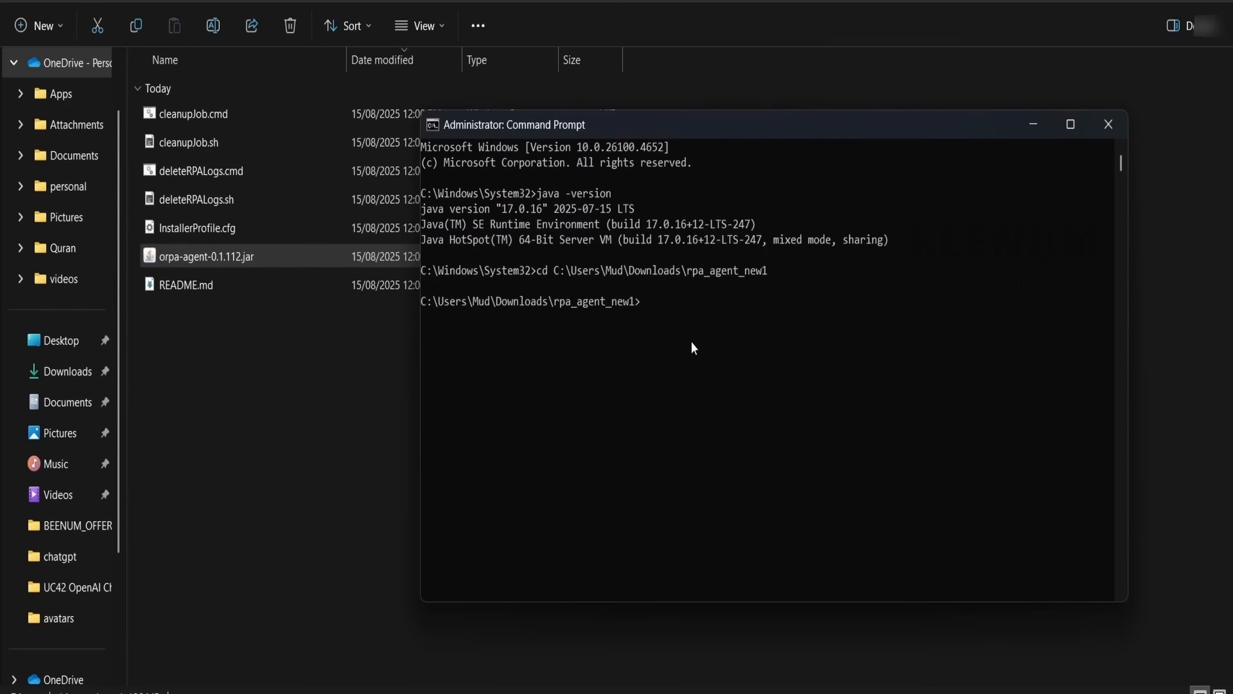
pyautogui.write('java -jar')
pyautogui.write(' o')
pyautogui.press('Tab')
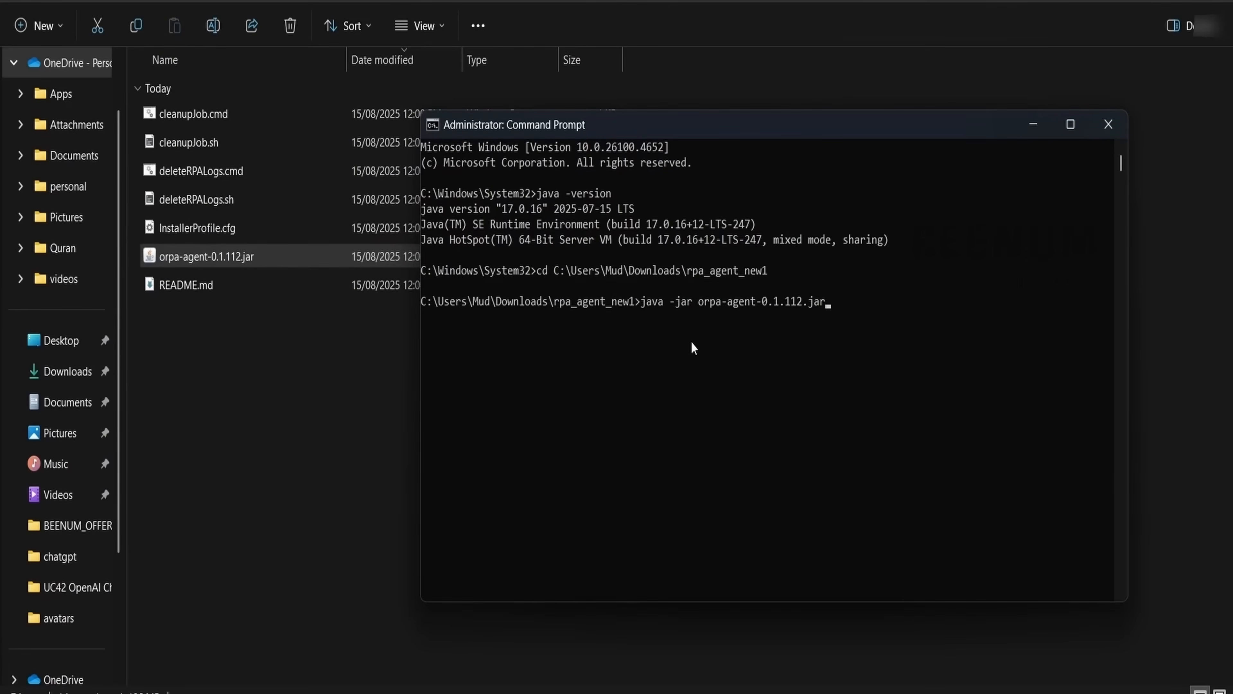
pyautogui.press('Return')
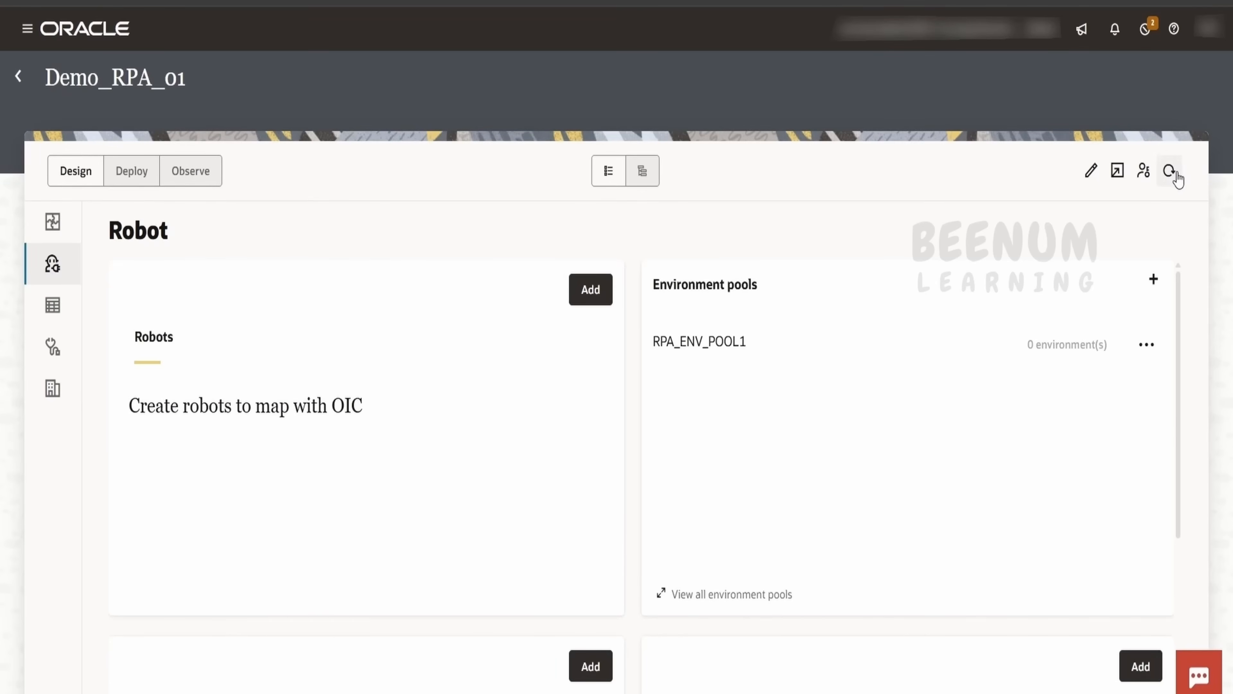
# - Refresh the Robot page and add environment ROBOT_02 to the RPA_ENV_POOL1 pool
pyautogui.click(1169, 173)
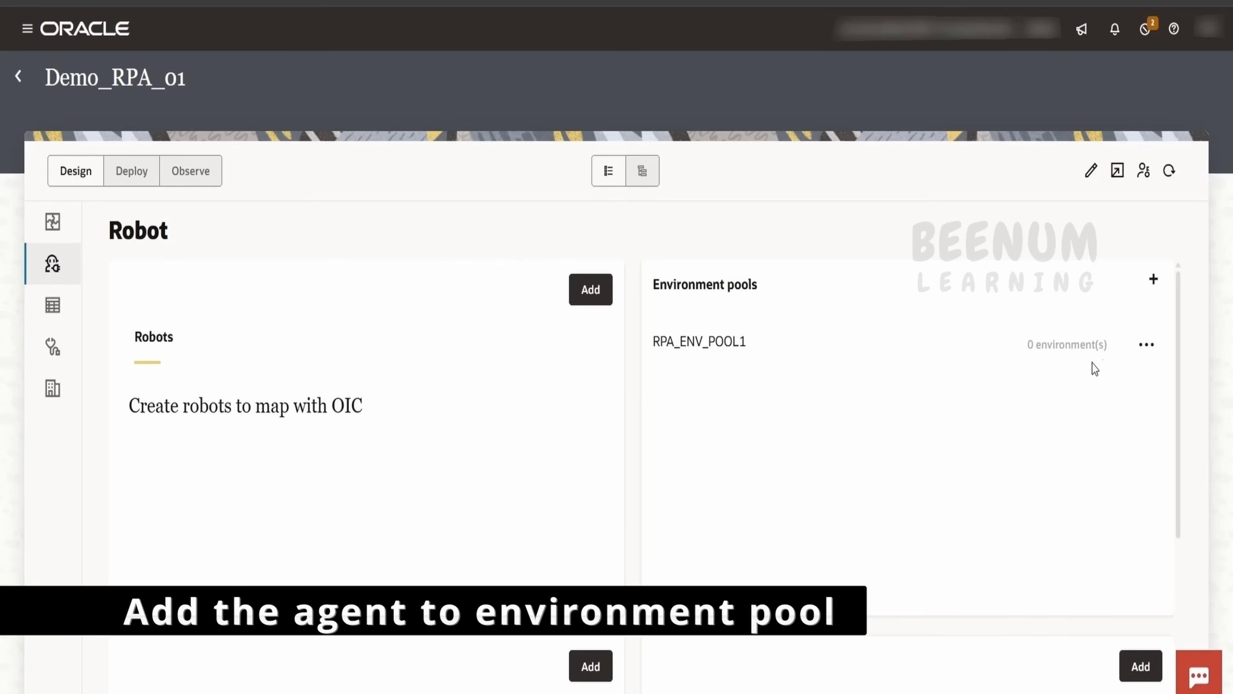
pyautogui.click(1147, 354)
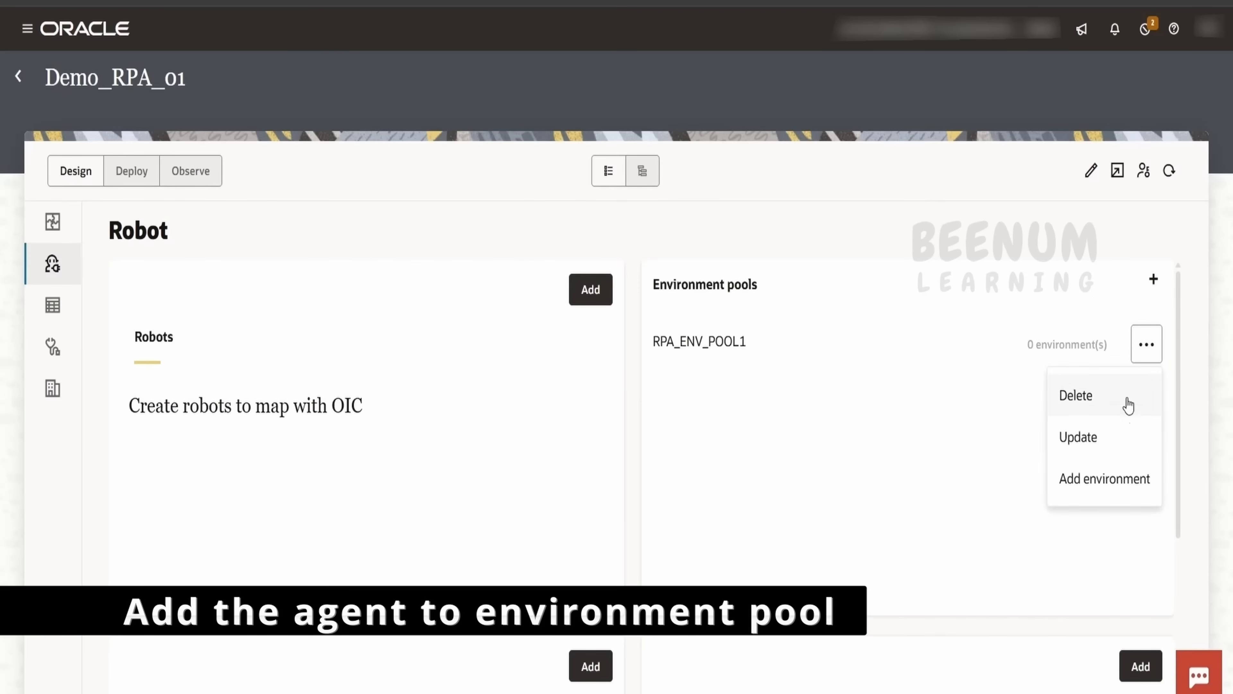
pyautogui.click(1110, 478)
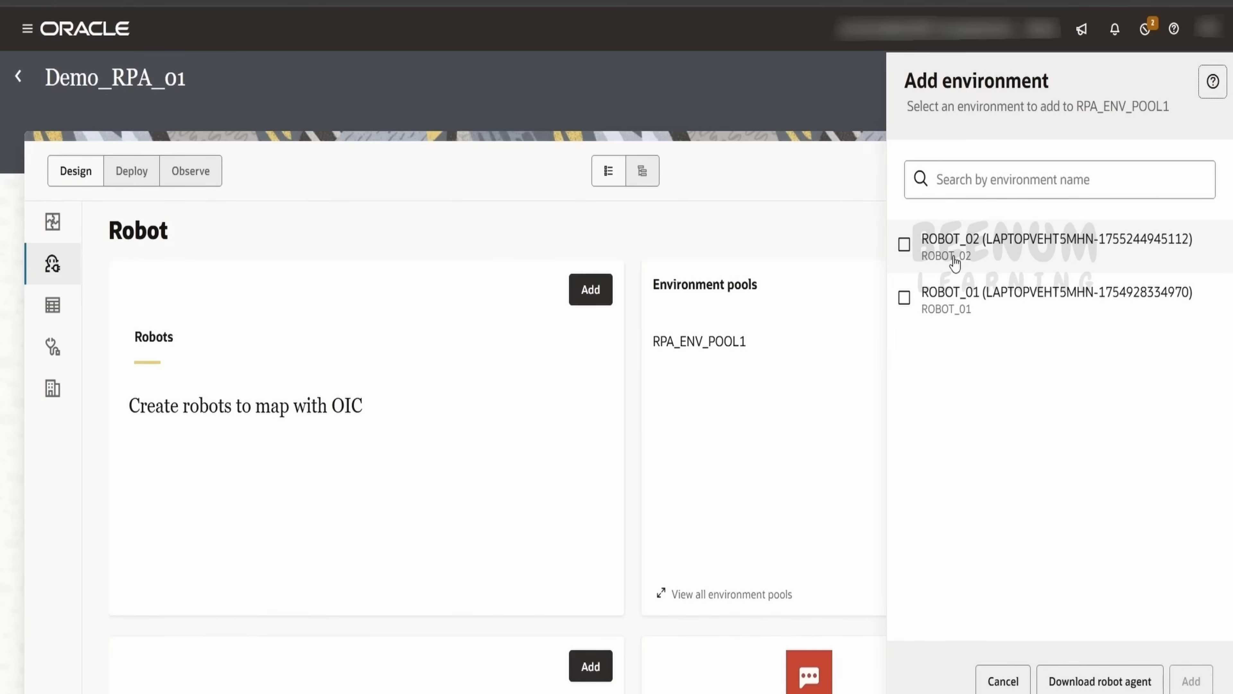
pyautogui.click(903, 244)
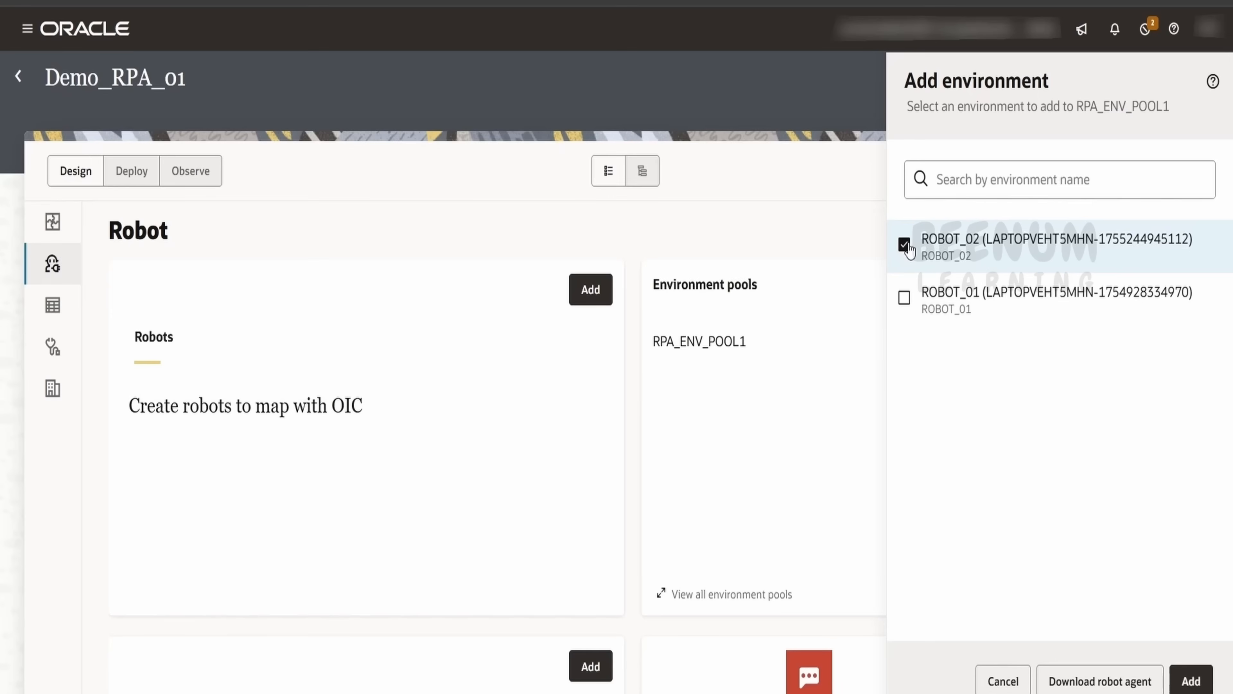
pyautogui.click(1193, 682)
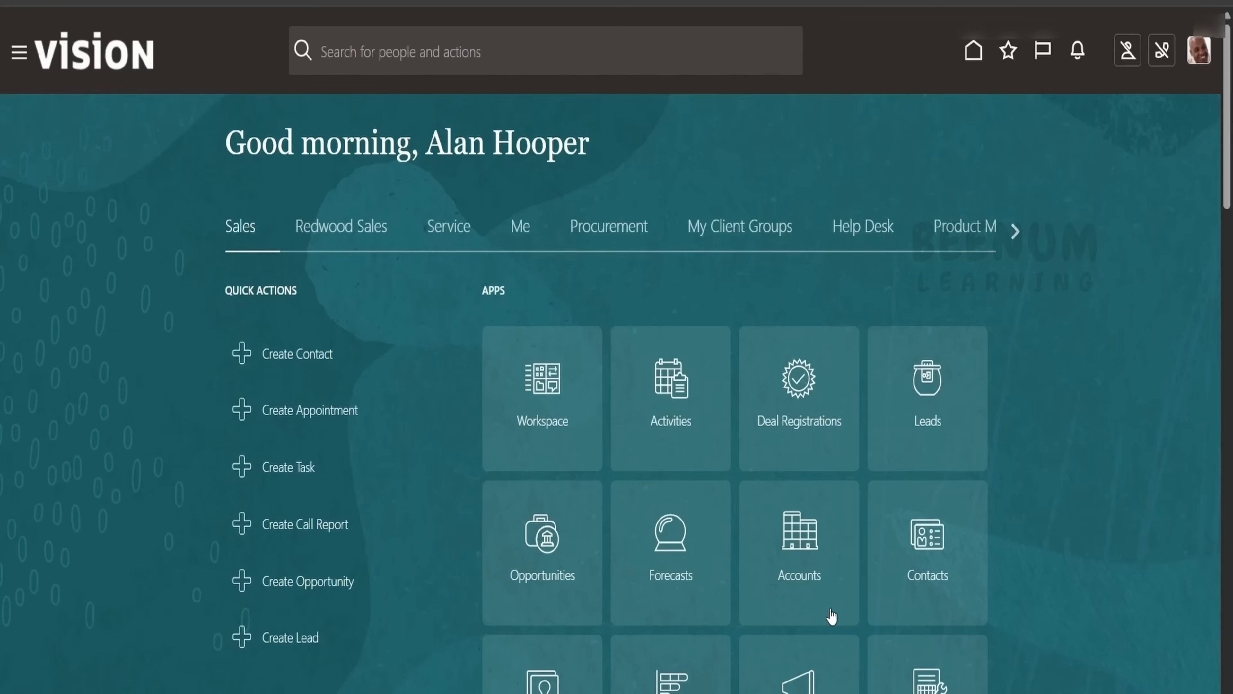
# - Review the Bitel Networking Group account's address under Accounts, then sign out of Vision
pyautogui.click(831, 614)
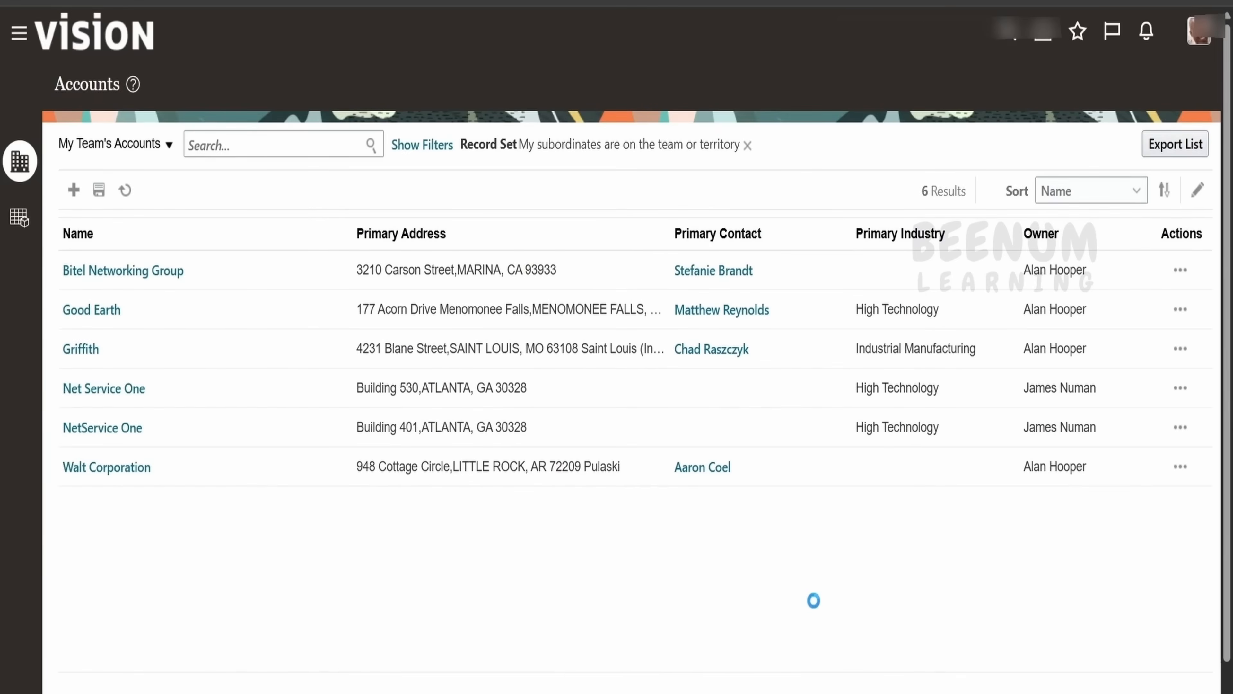
pyautogui.click(119, 276)
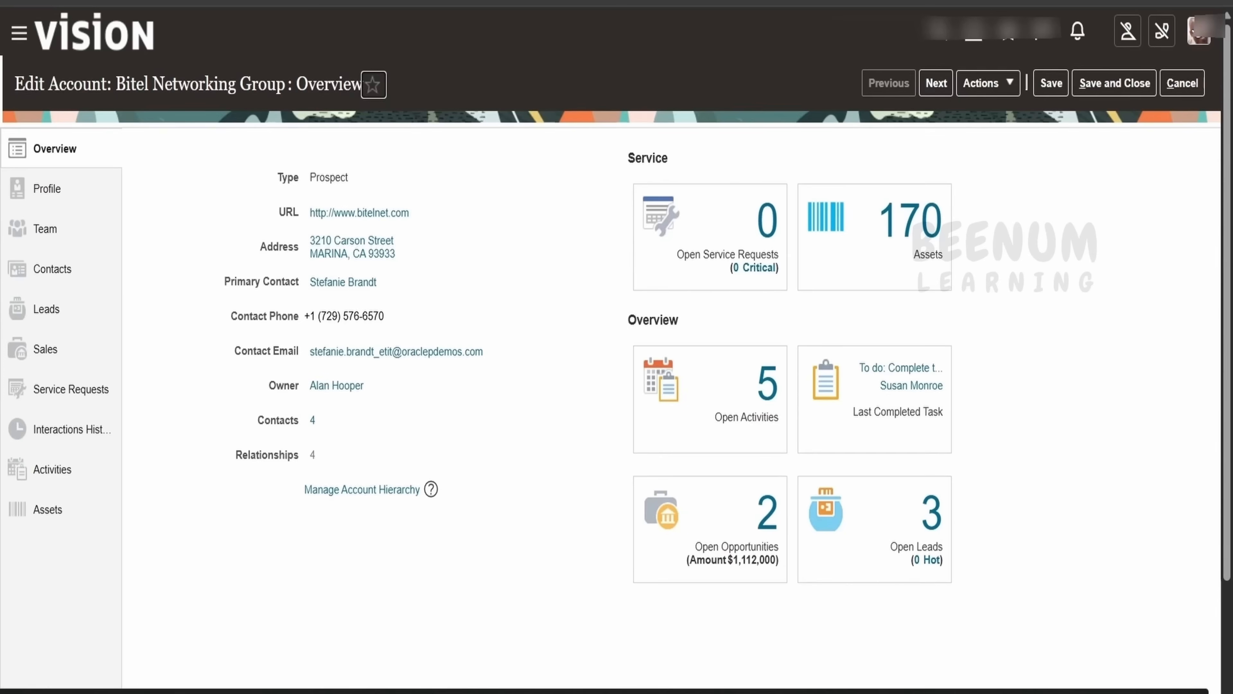
pyautogui.click(1199, 31)
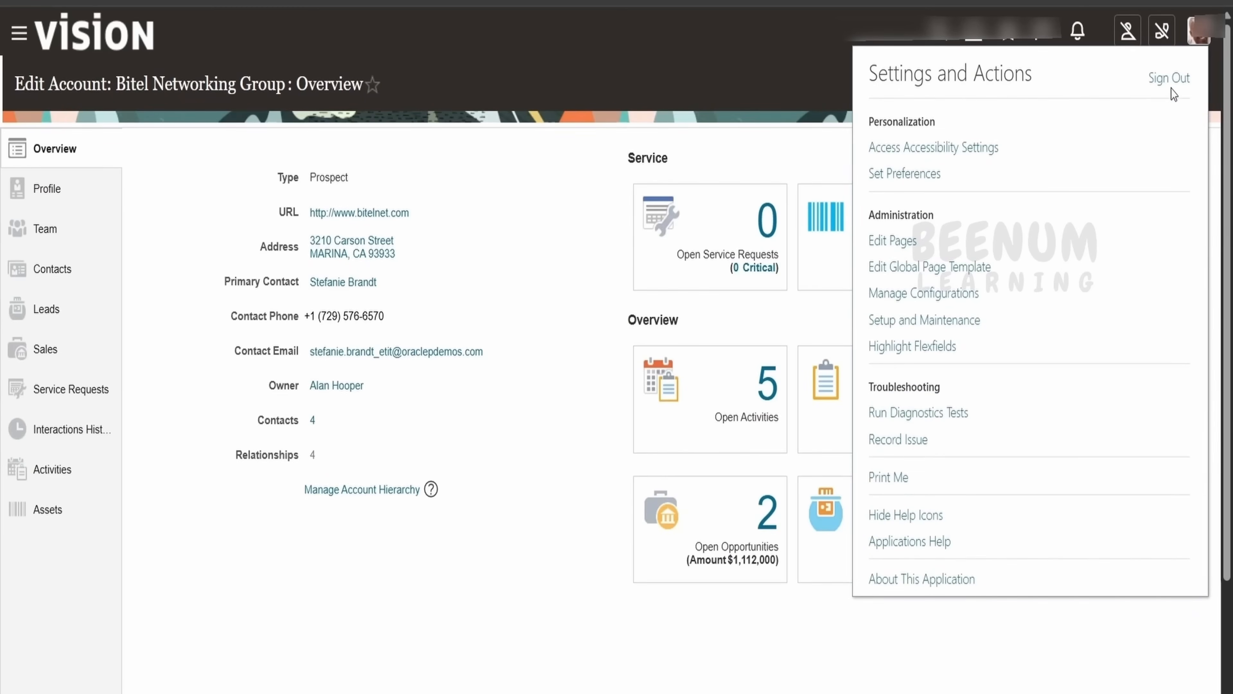
pyautogui.click(1170, 81)
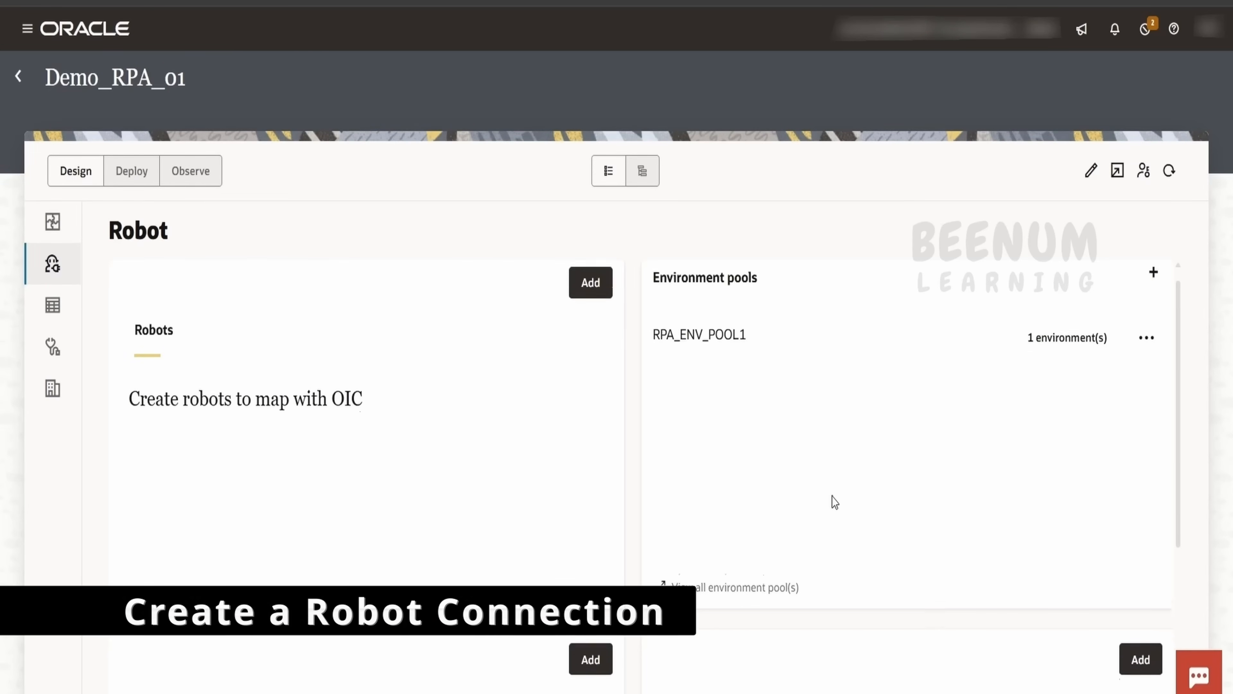
# - Scroll to the Robot connections card and add a new robot connection
pyautogui.scroll(-2, 832, 498)
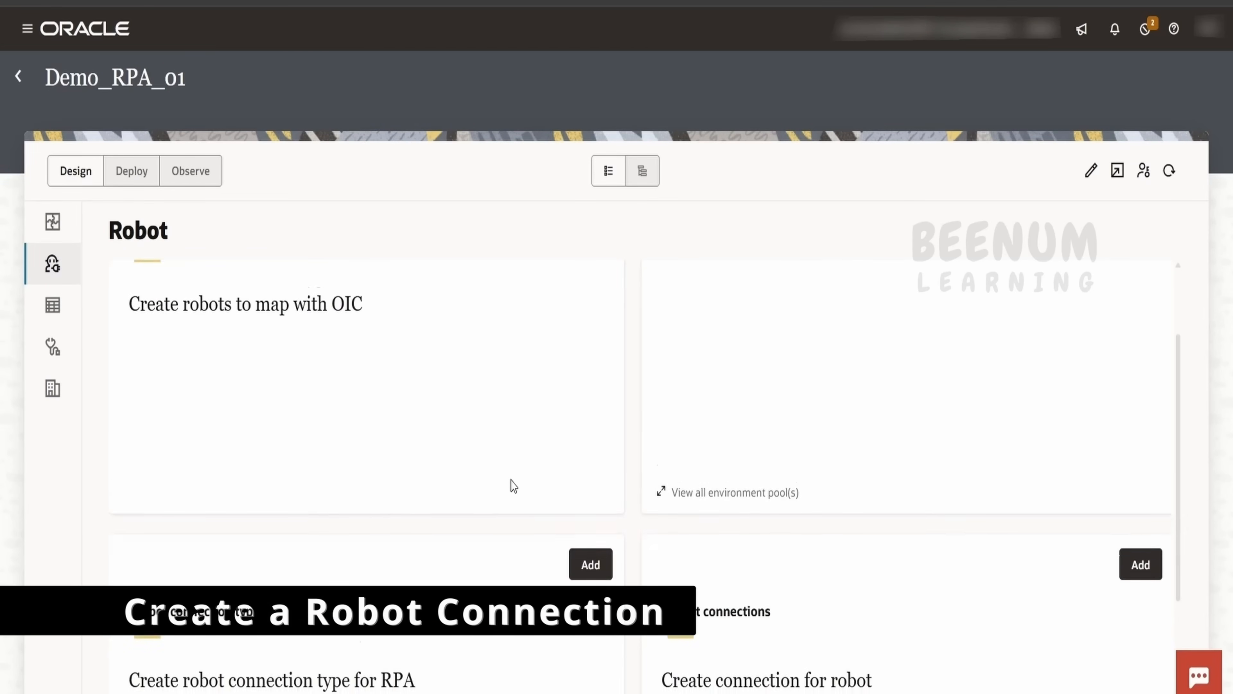
pyautogui.scroll(-2, 832, 511)
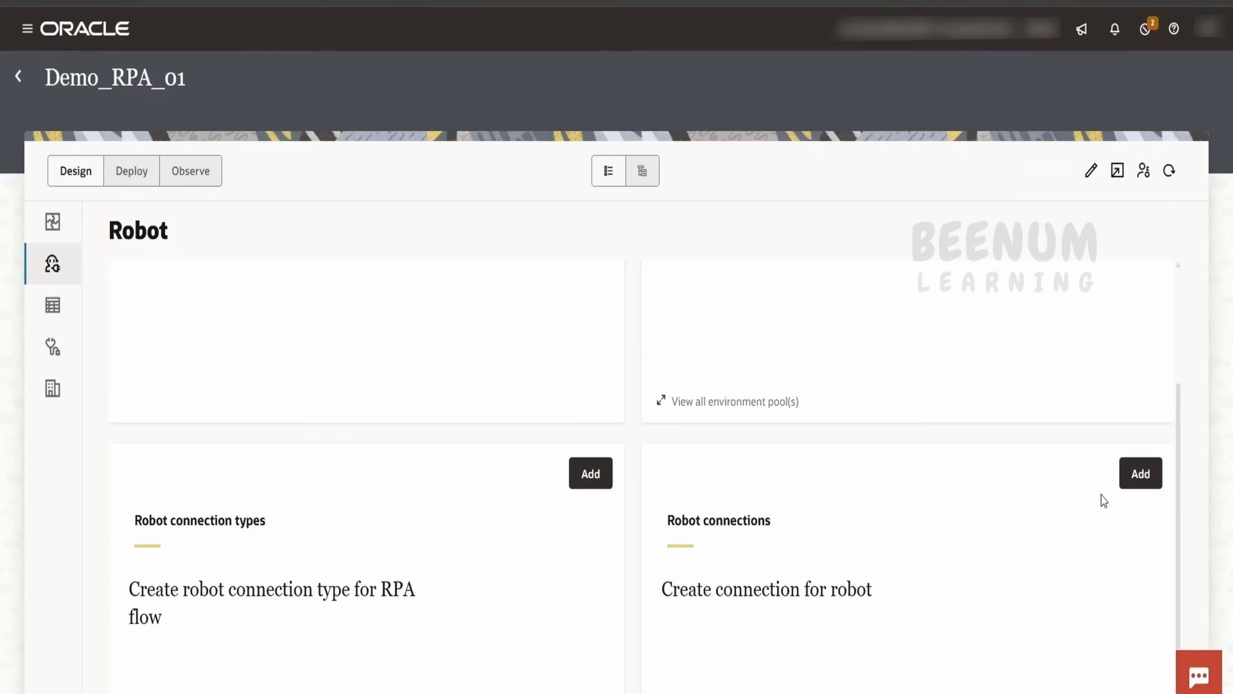
pyautogui.click(1137, 472)
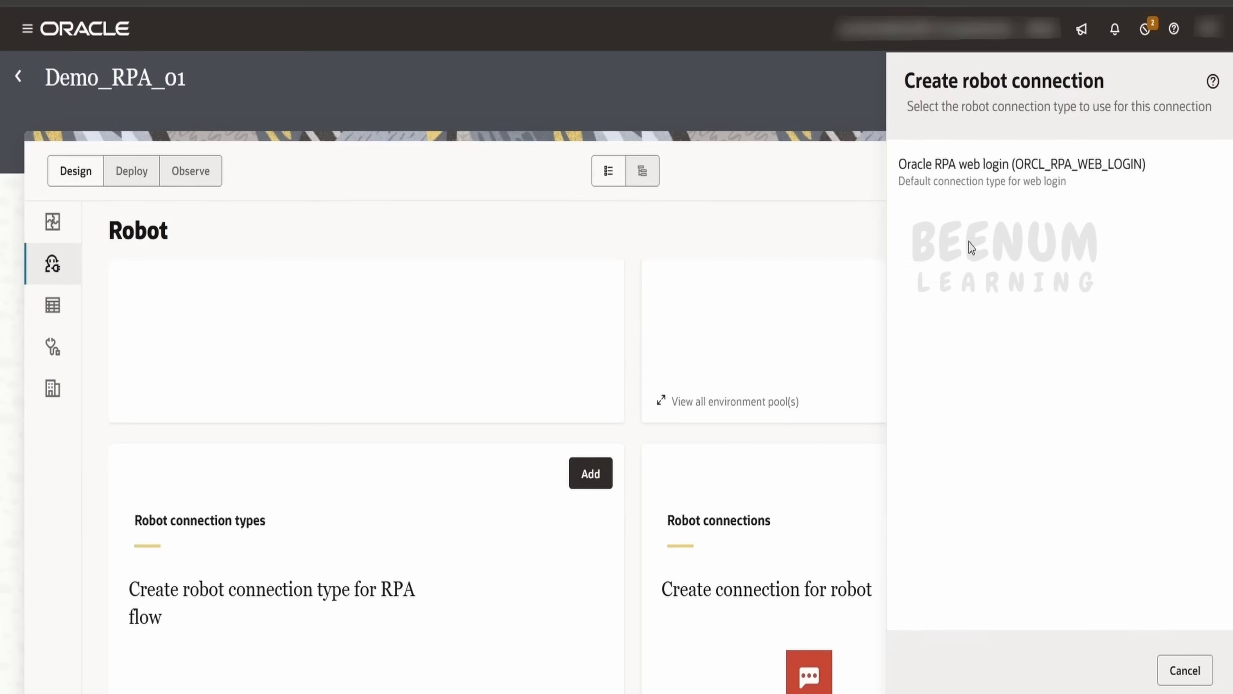
# - Choose the Oracle RPA web login type and name the connection Fusion_CONN
pyautogui.click(995, 173)
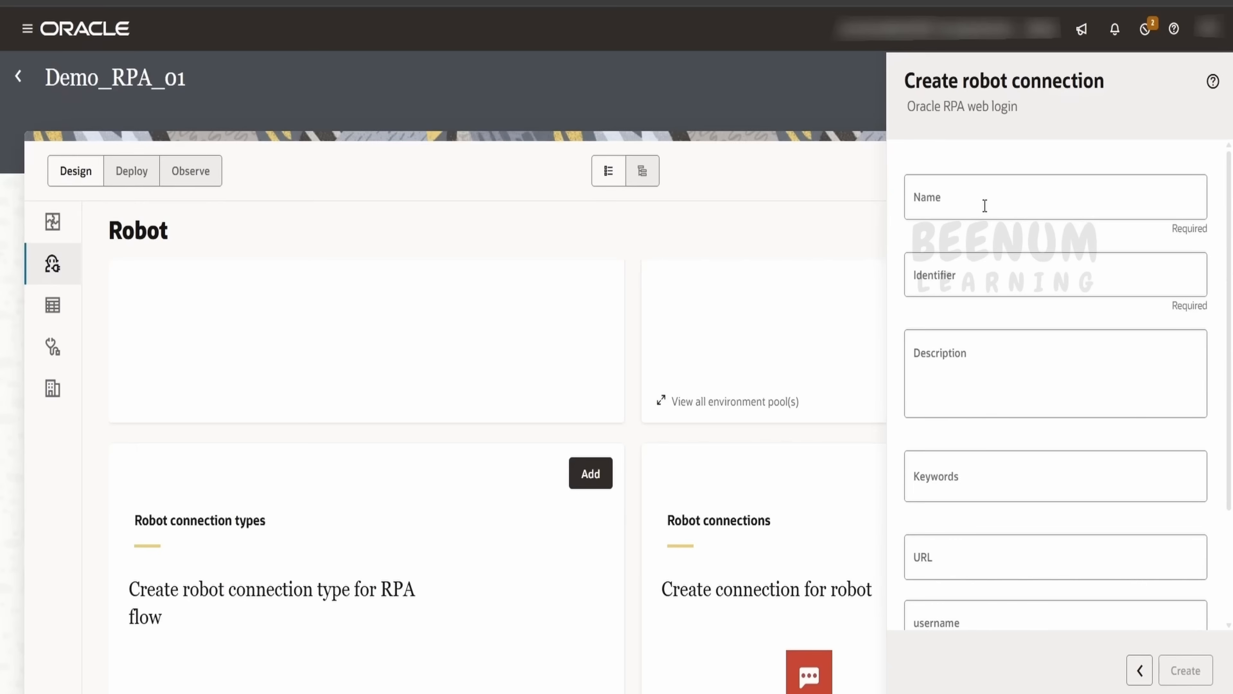
pyautogui.moveTo(907, 105); pyautogui.dragTo(1031, 122)
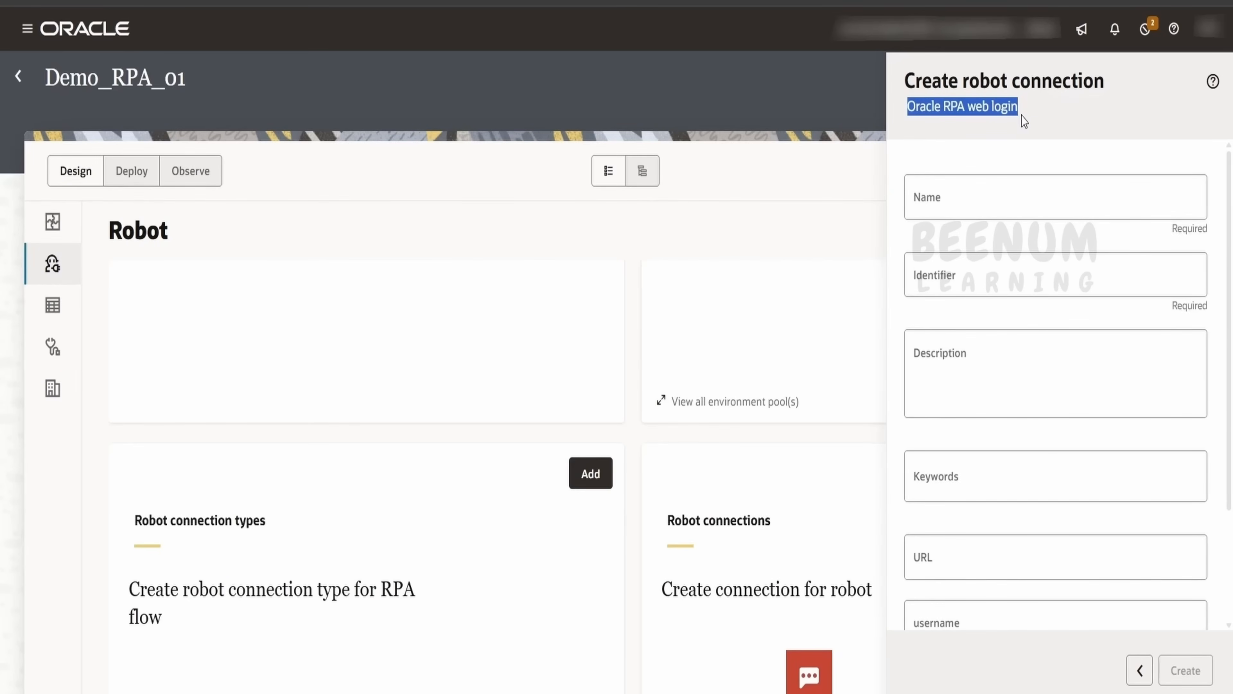
pyautogui.click(997, 211)
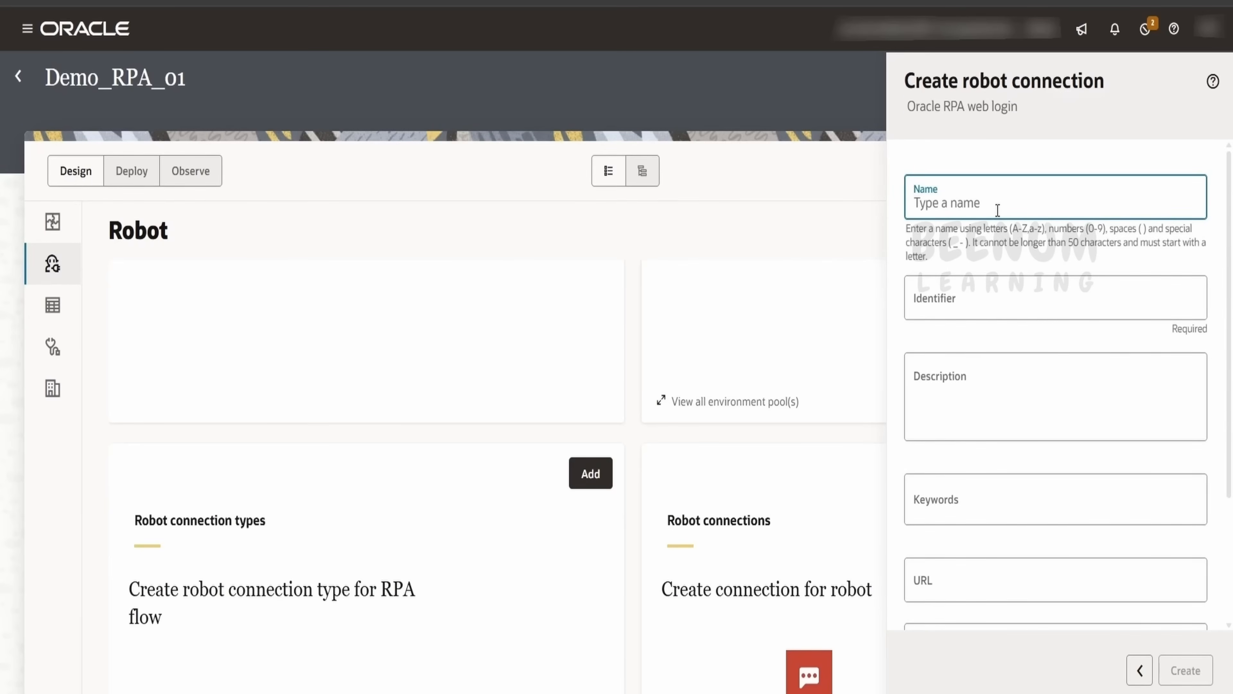
pyautogui.write('Fusion_DEV_CONN')
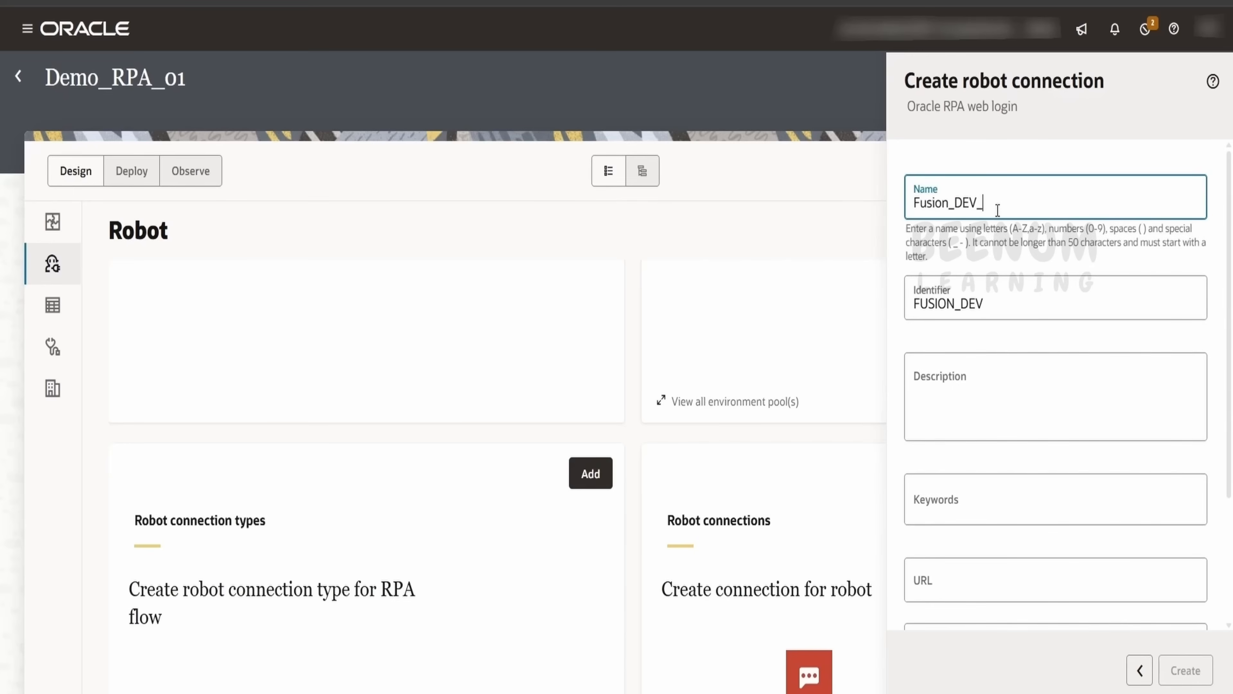
pyautogui.press('Left')
pyautogui.press('Left')
pyautogui.press('Left')
pyautogui.press('Left')
pyautogui.press('Left')
pyautogui.press('BackSpace')
pyautogui.press('BackSpace')
pyautogui.press('BackSpace')
pyautogui.press('BackSpace')
# - Paste the Fusion application URL, fill the sign-in username, and create the connection
pyautogui.scroll(-4, 999, 379)
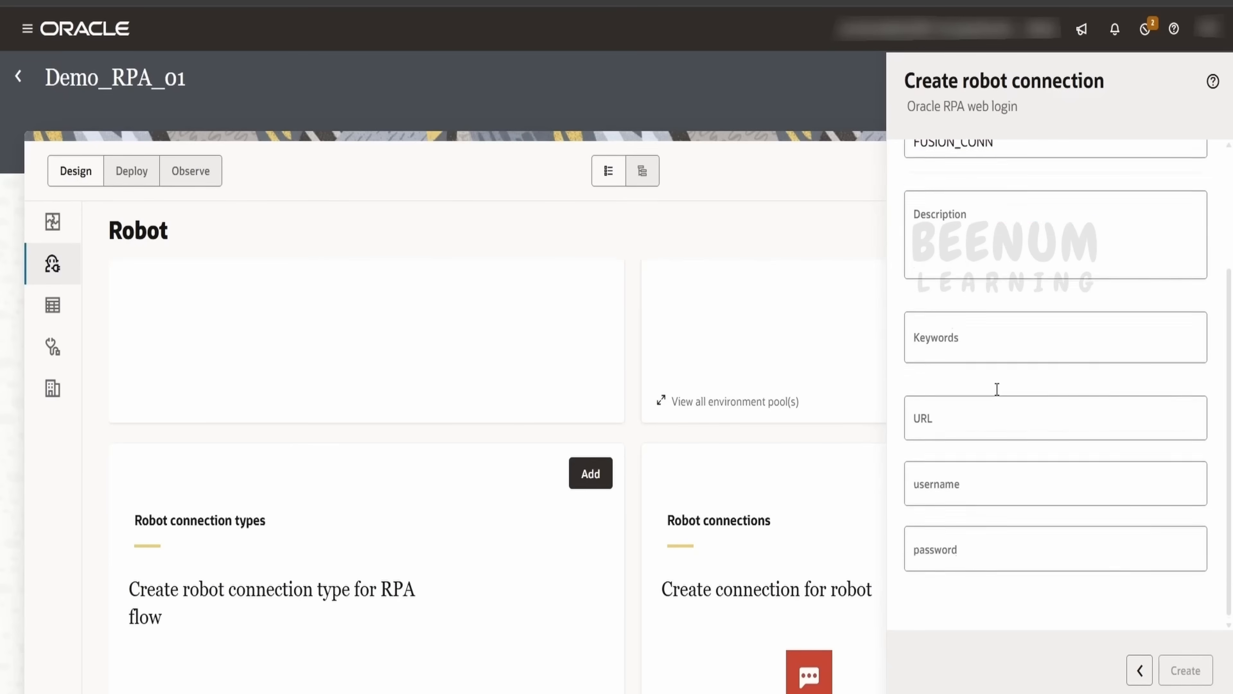
pyautogui.click(947, 418)
pyautogui.hotkey('ctrl', 'v')
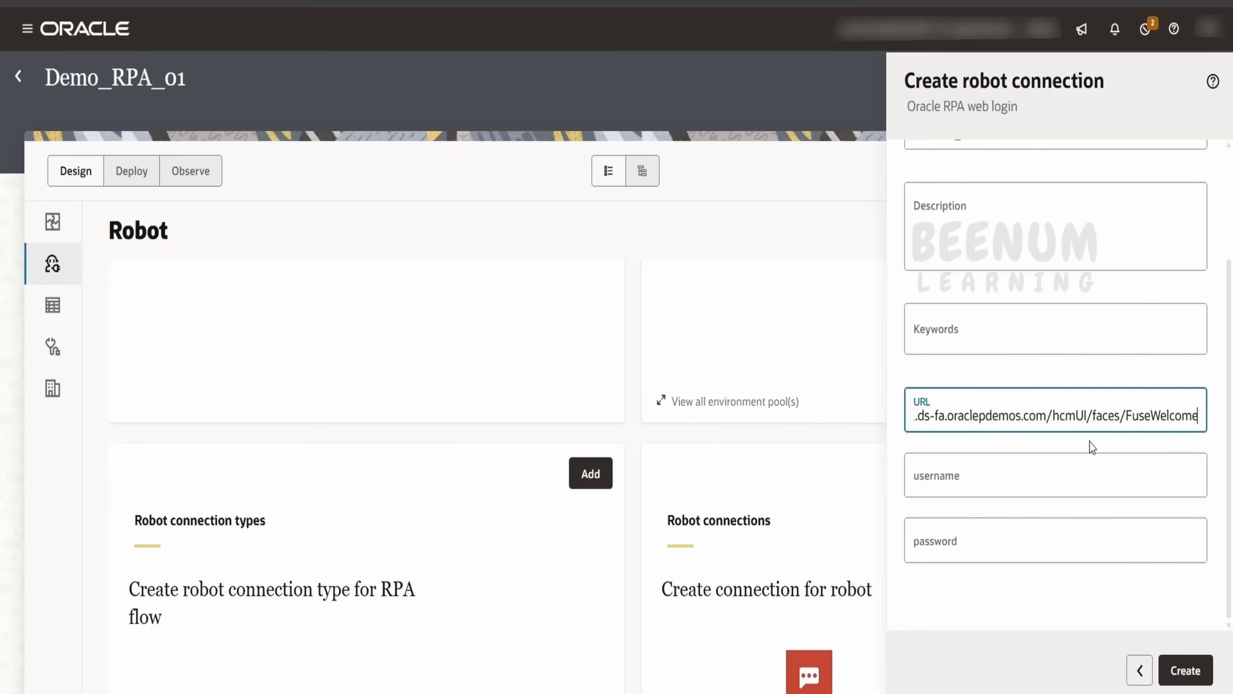
pyautogui.click(1083, 465)
pyautogui.click(1019, 527)
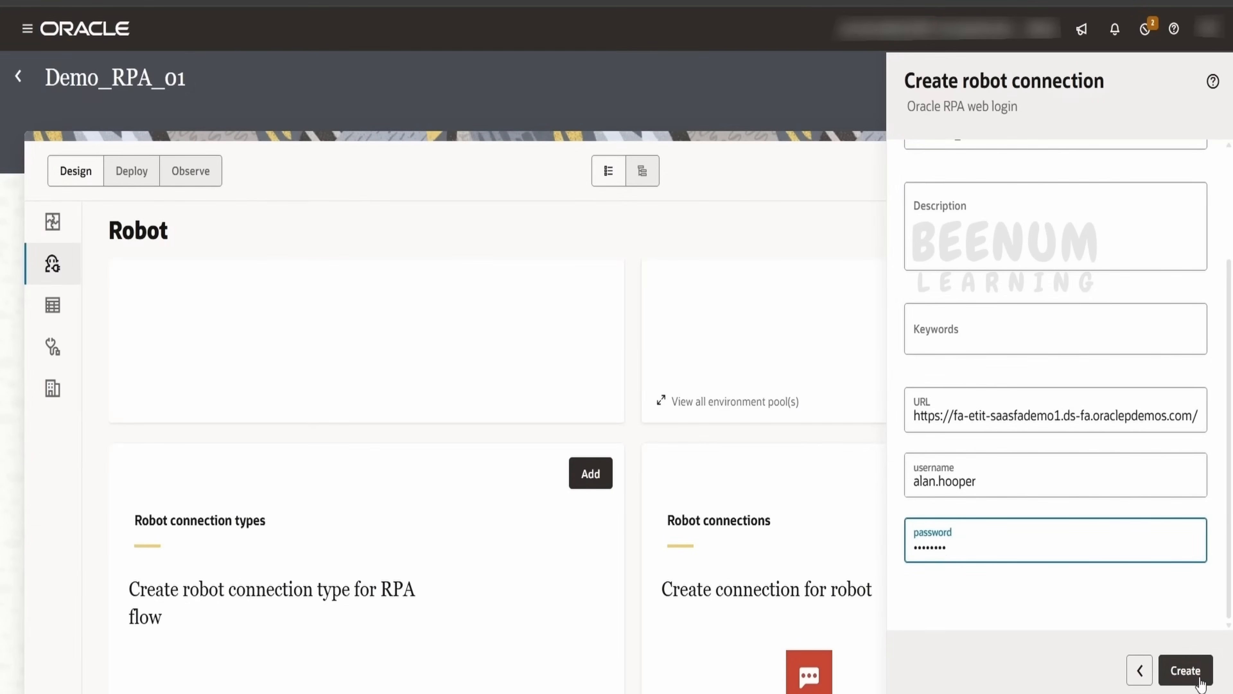
pyautogui.click(1185, 670)
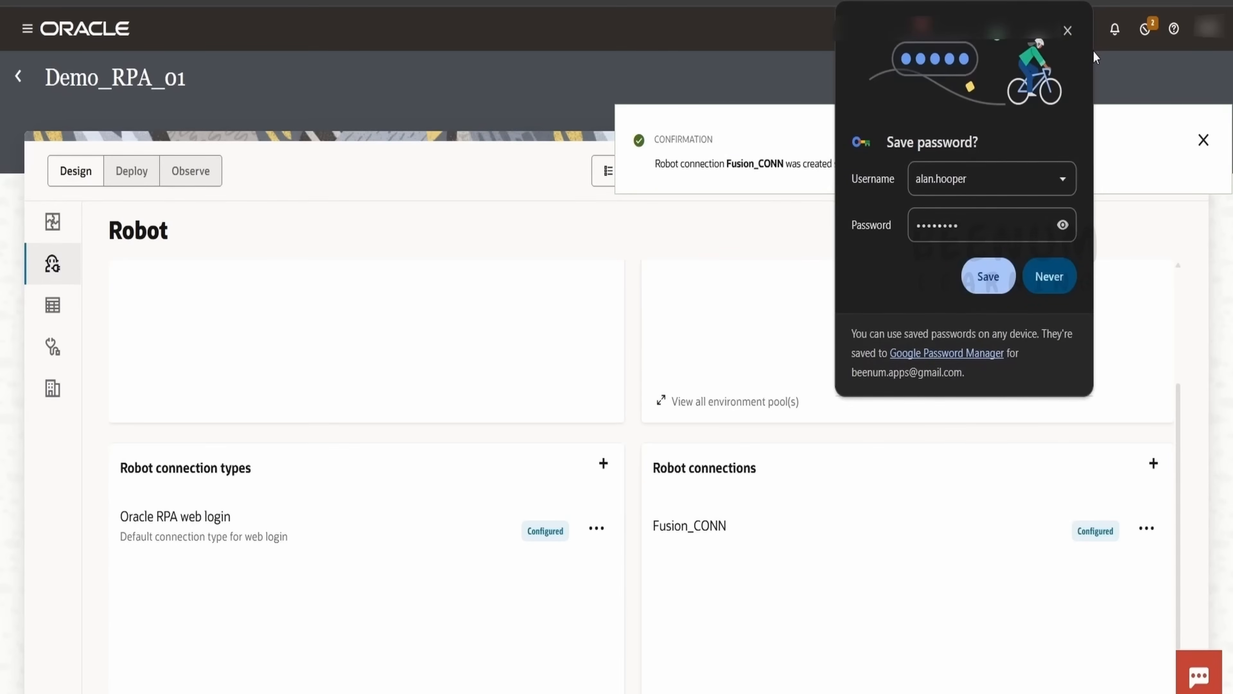
pyautogui.click(1067, 30)
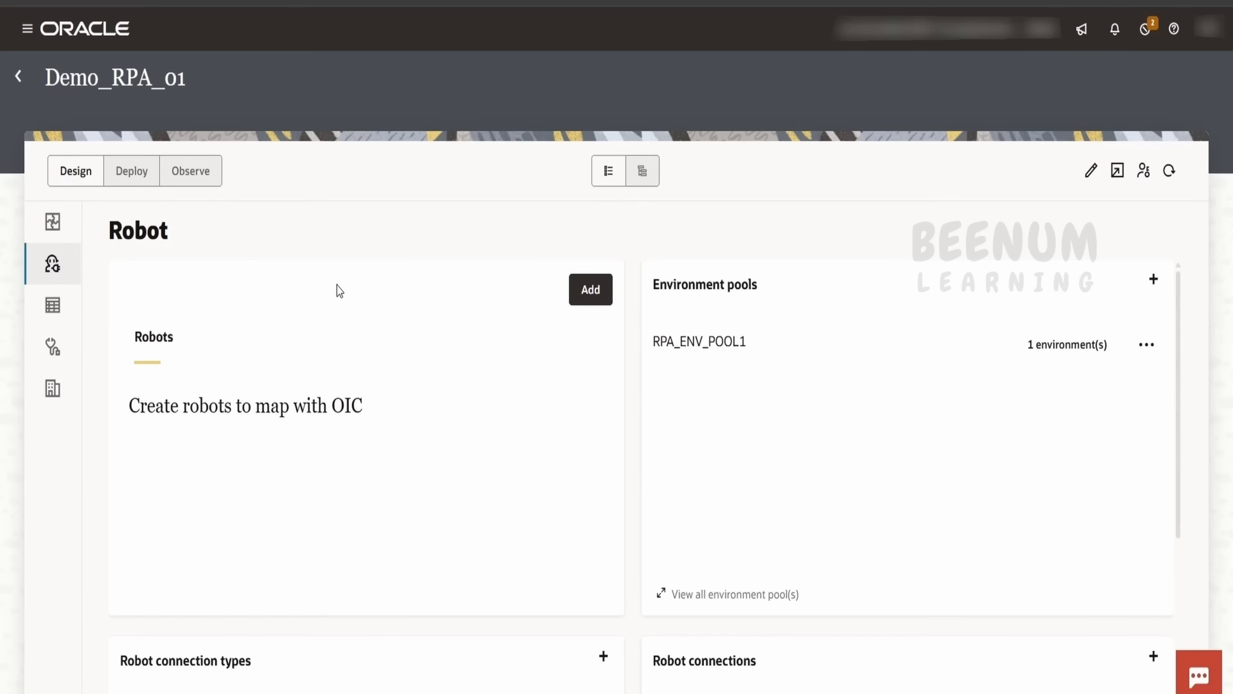
pyautogui.scroll(-4, 343, 299)
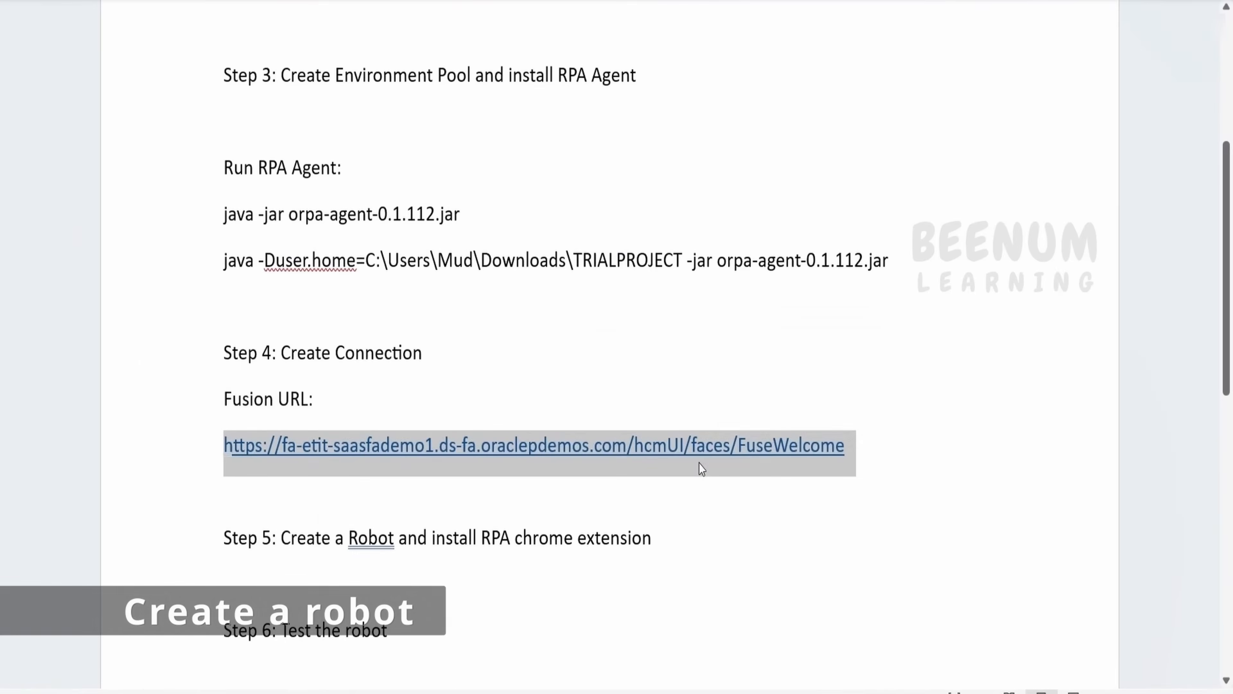
pyautogui.scroll(-3, 702, 469)
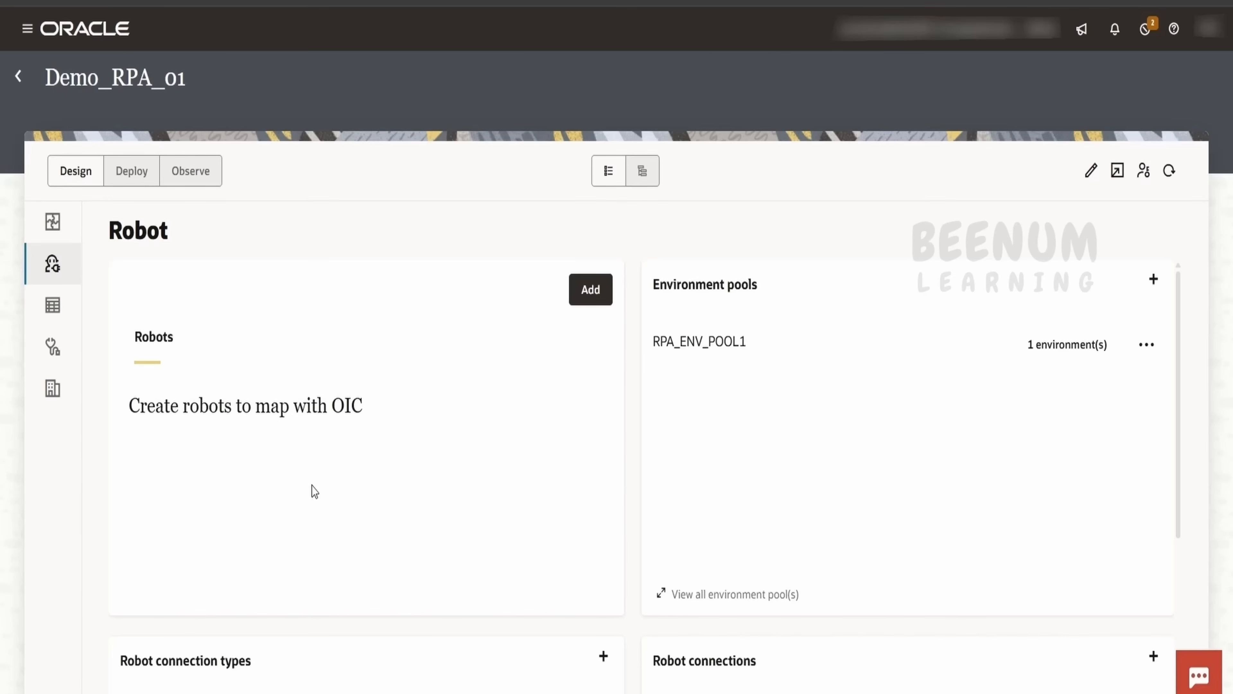
# - Create a robot named Robot_Fusion_Account_Address in the Demo_RPA_01 project
pyautogui.click(590, 292)
pyautogui.click(1062, 204)
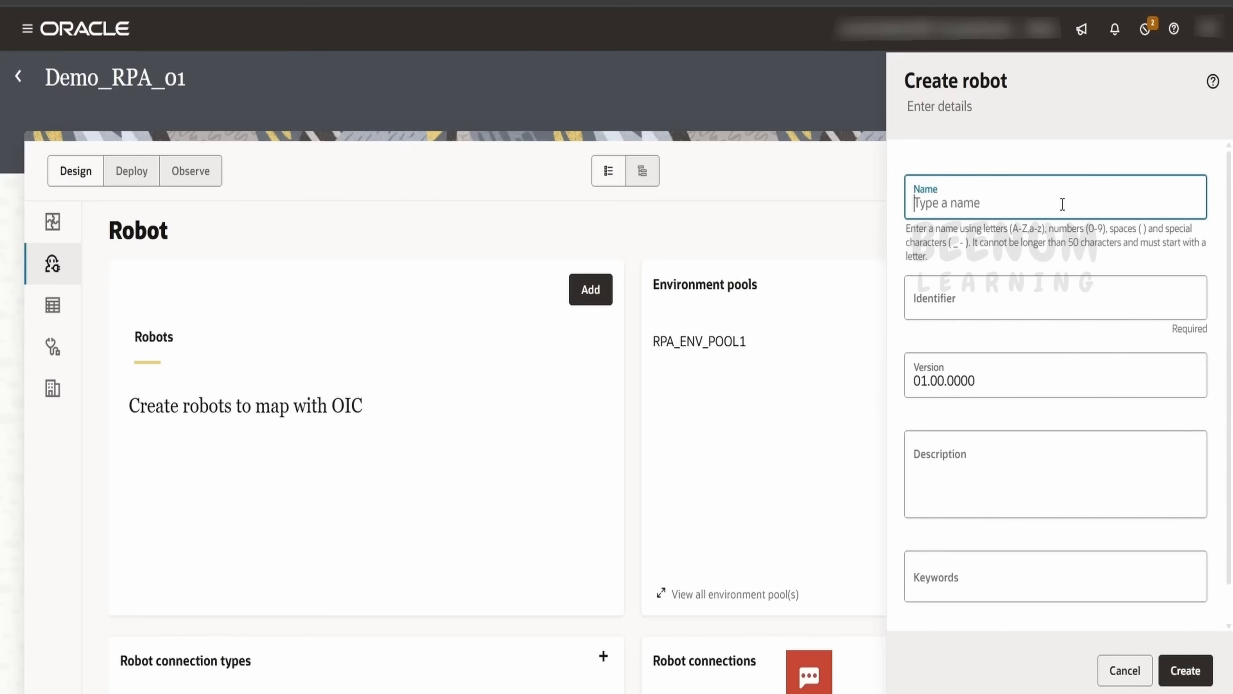
pyautogui.write('Robot_F')
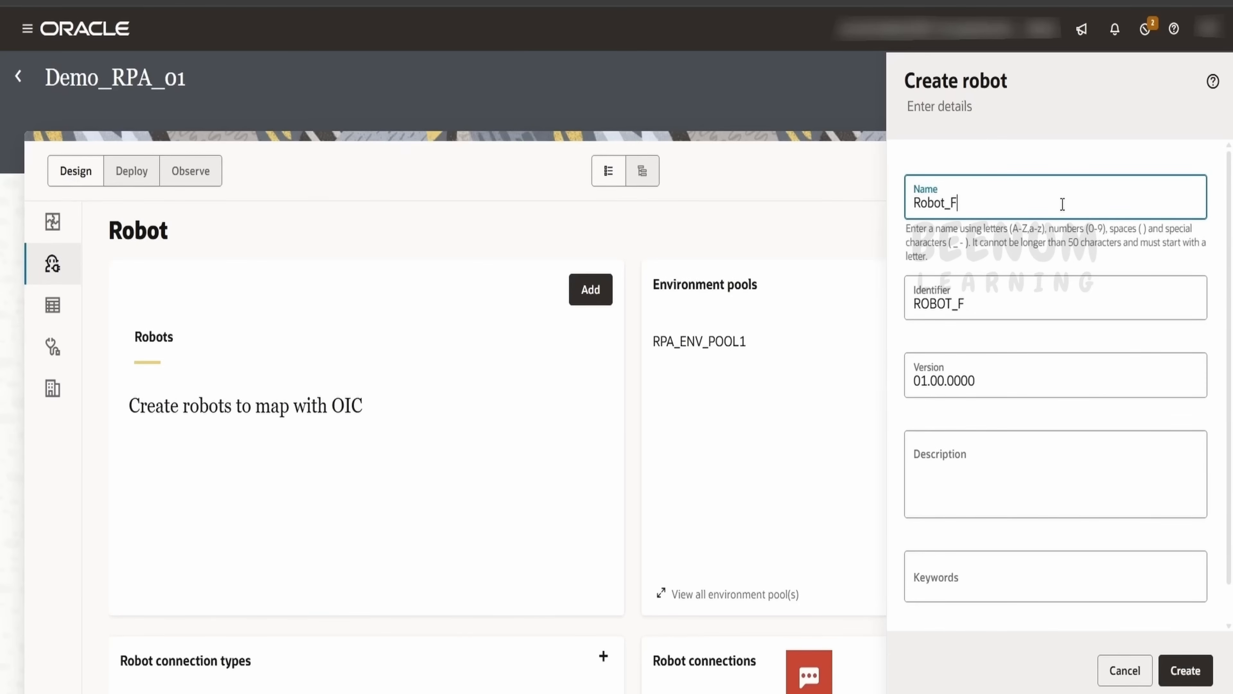
pyautogui.write('usion_Account')
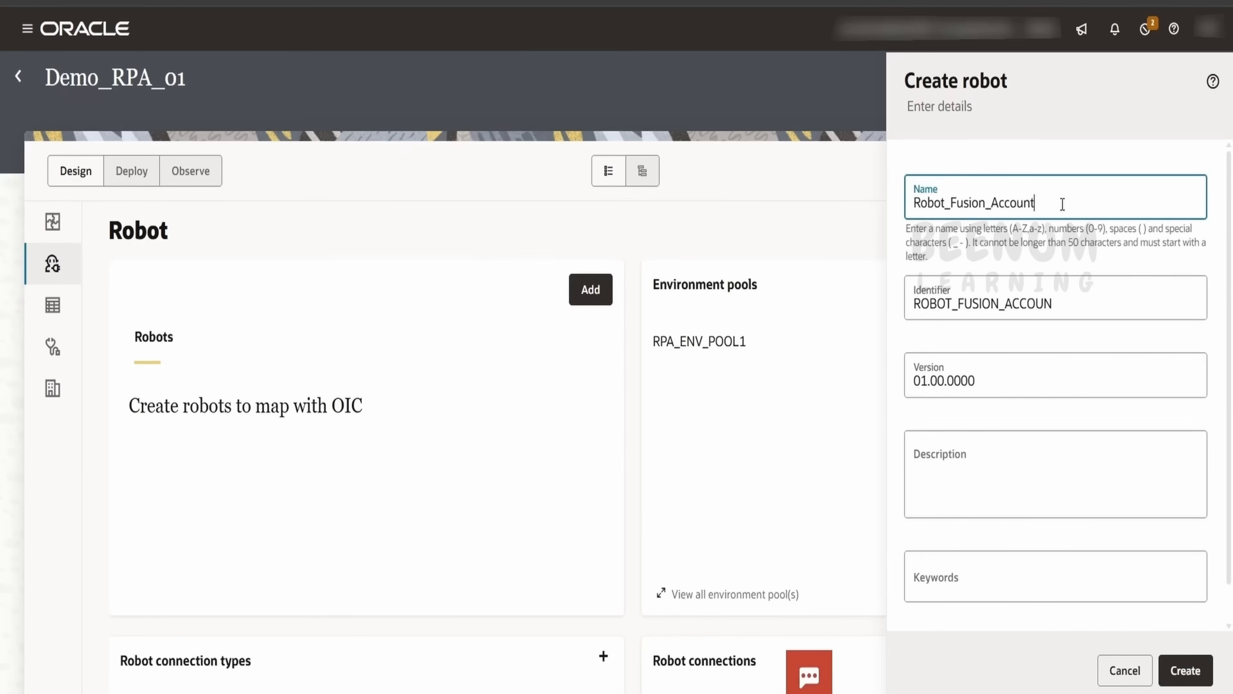
pyautogui.write('_A')
pyautogui.press('BackSpace')
pyautogui.write('Address')
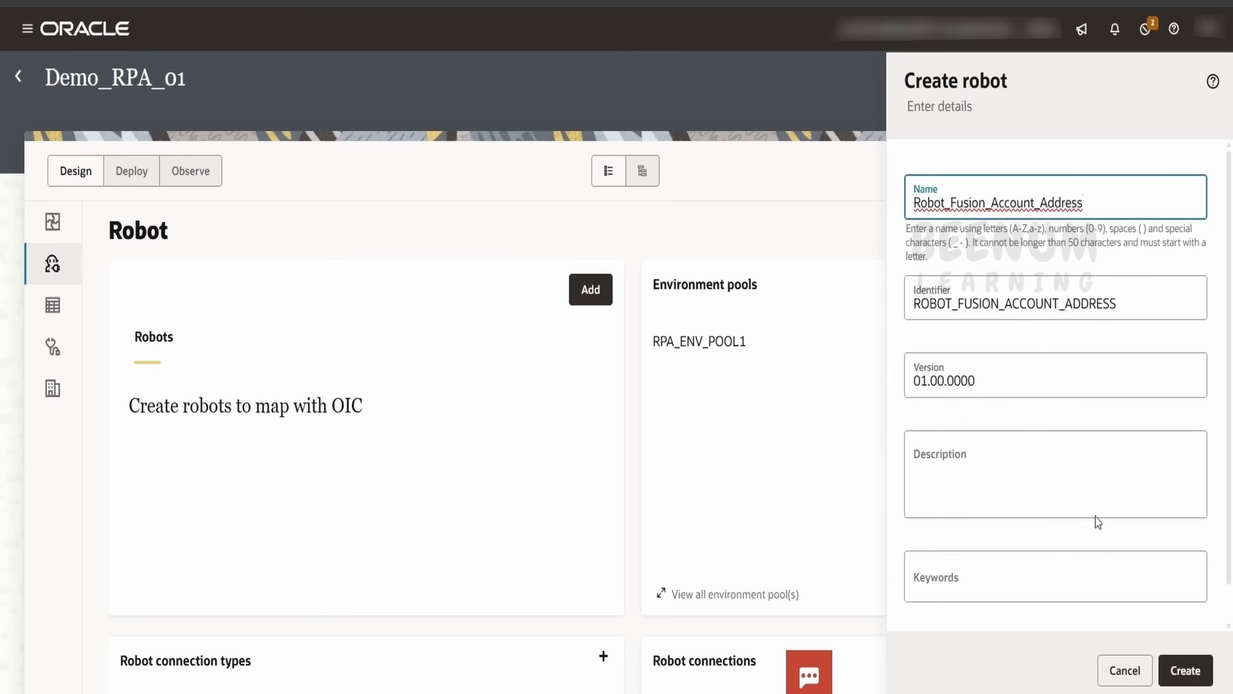
pyautogui.click(1179, 669)
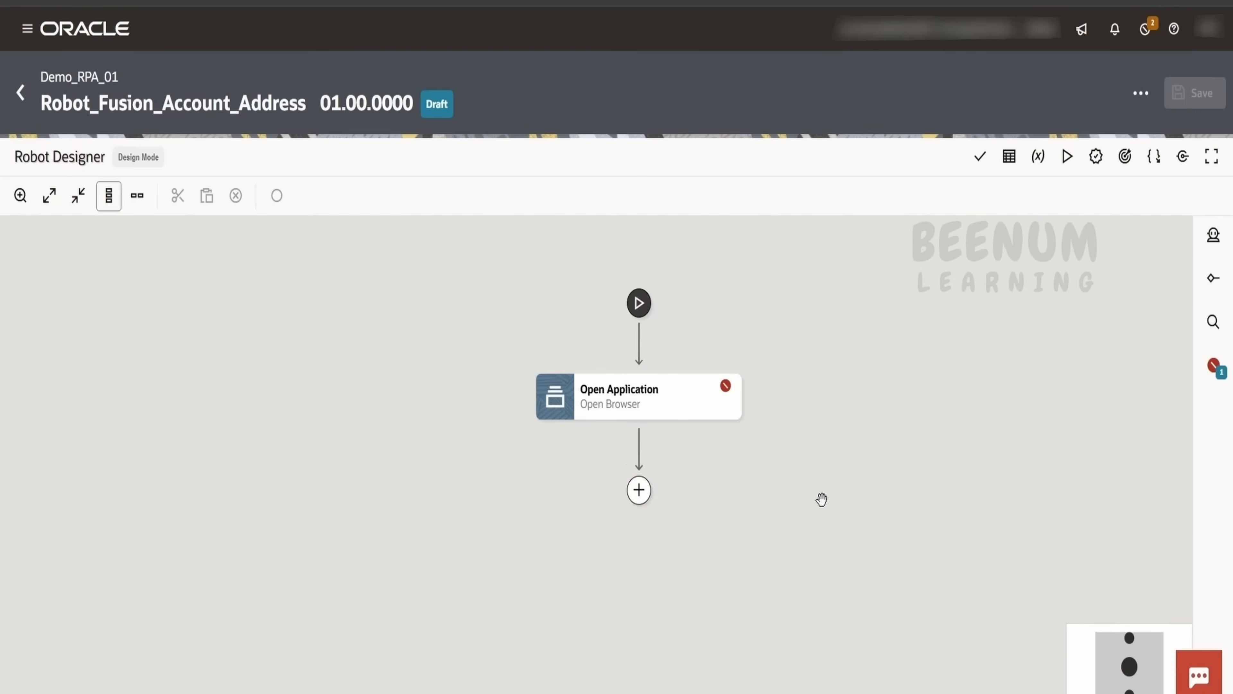
# - Start Smart record on the Open Application step and follow the link to install the missing browser extension
pyautogui.moveTo(693, 416)
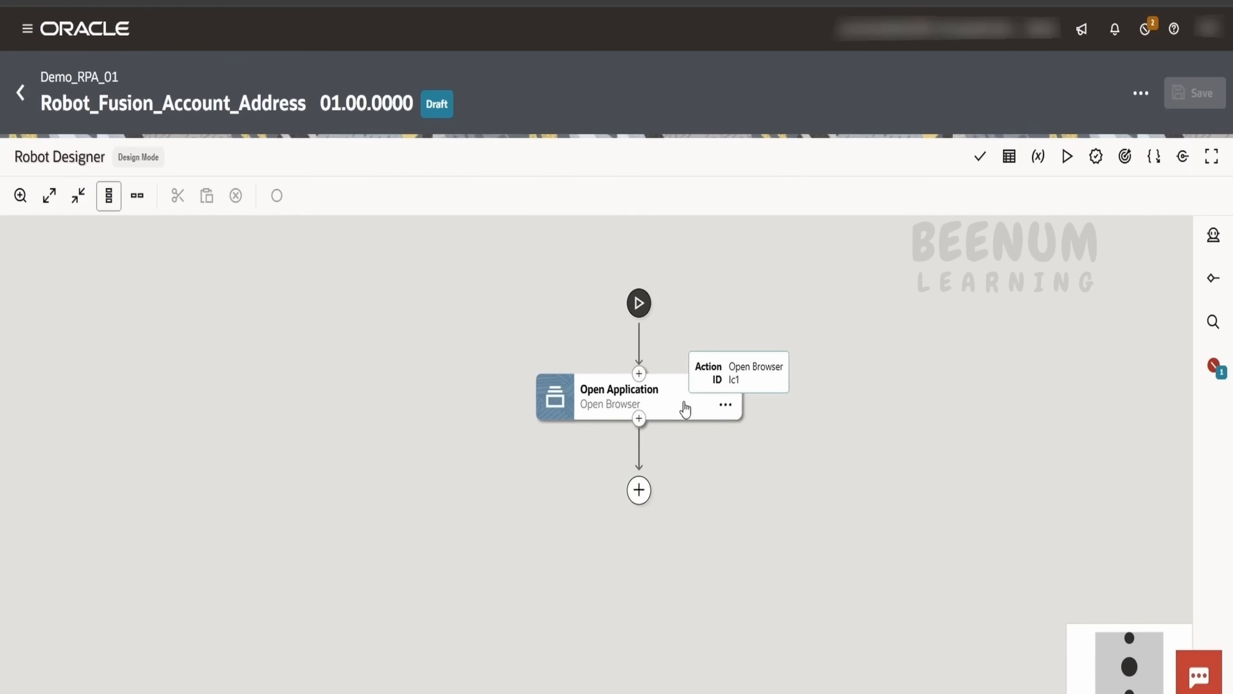
pyautogui.click(685, 410)
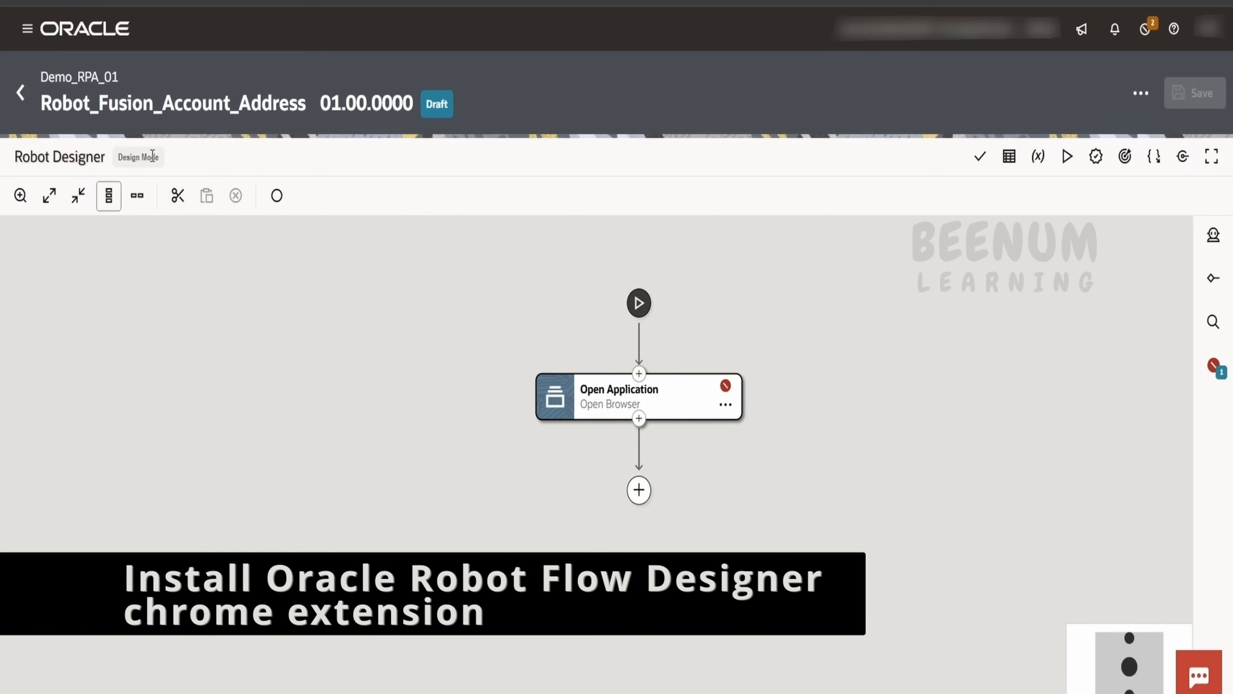
pyautogui.click(277, 196)
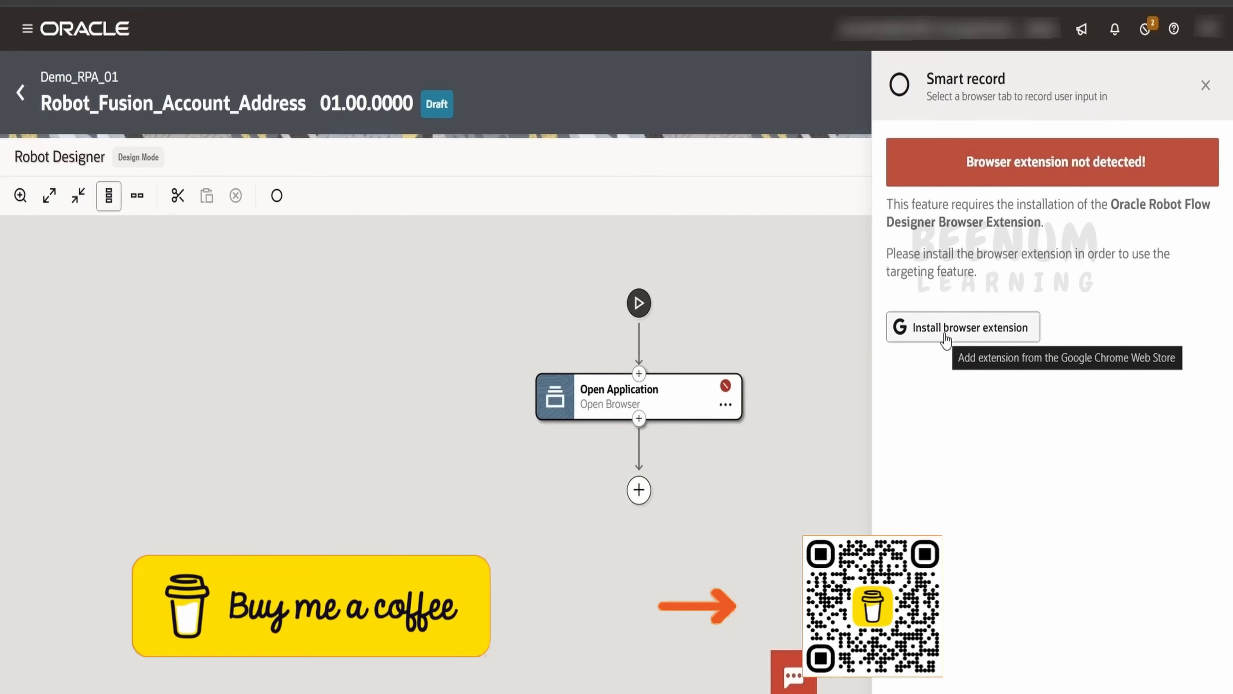
pyautogui.click(945, 336)
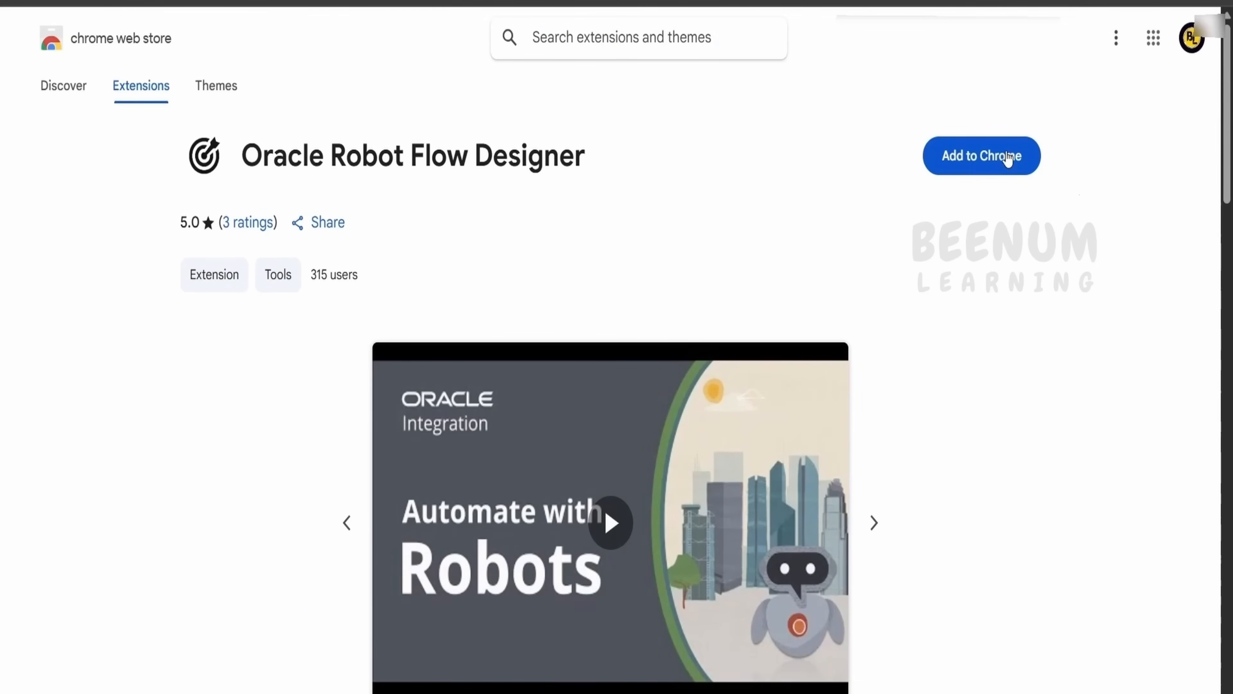
# - Add the Oracle Robot Flow Designer extension to Chrome, verify it, and close Smart record
pyautogui.click(1007, 157)
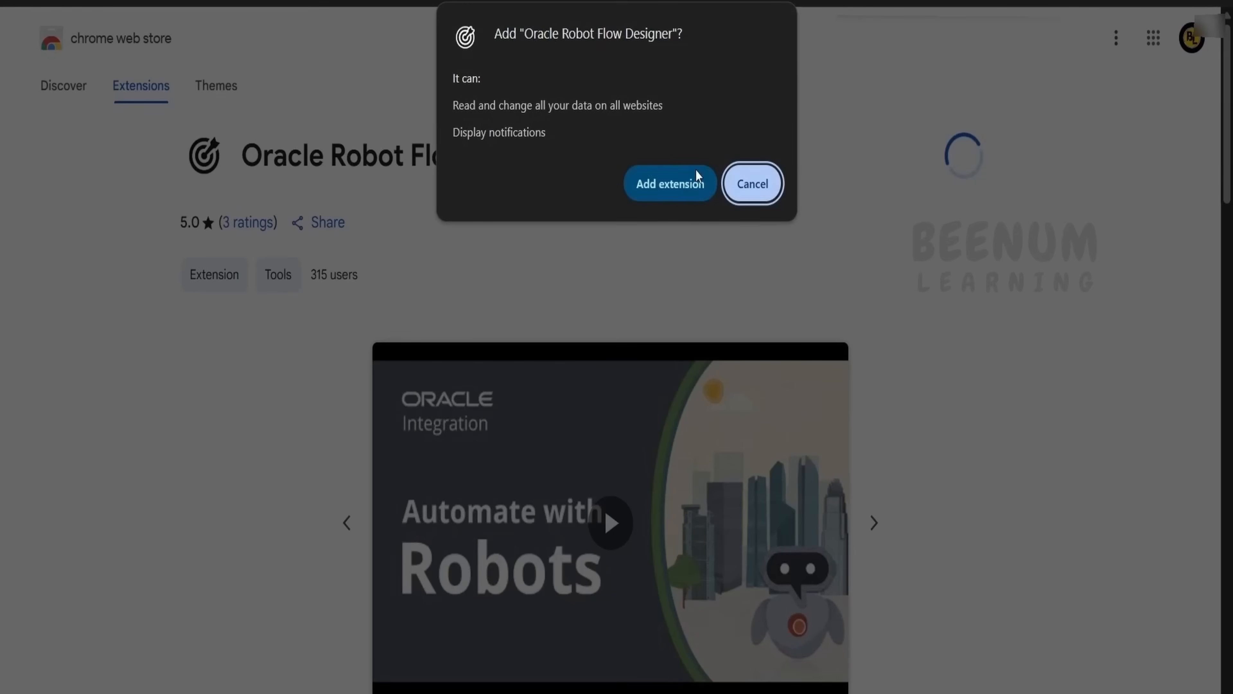
pyautogui.click(659, 186)
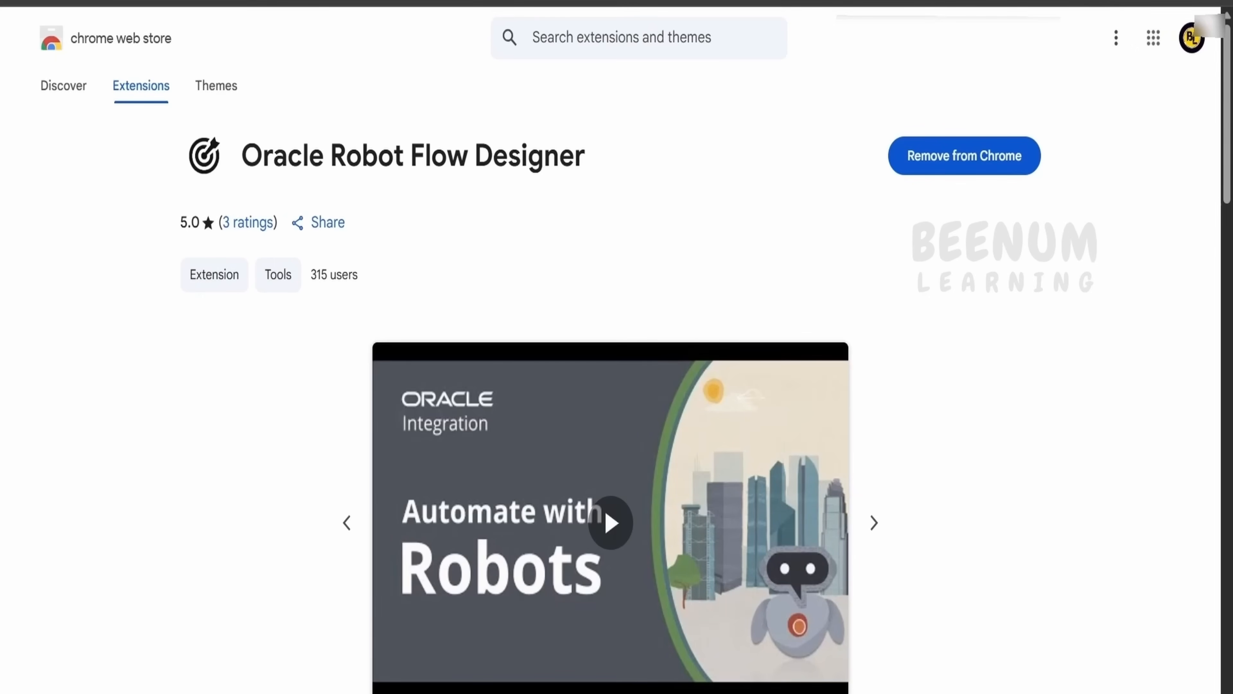
pyautogui.click(1150, 2)
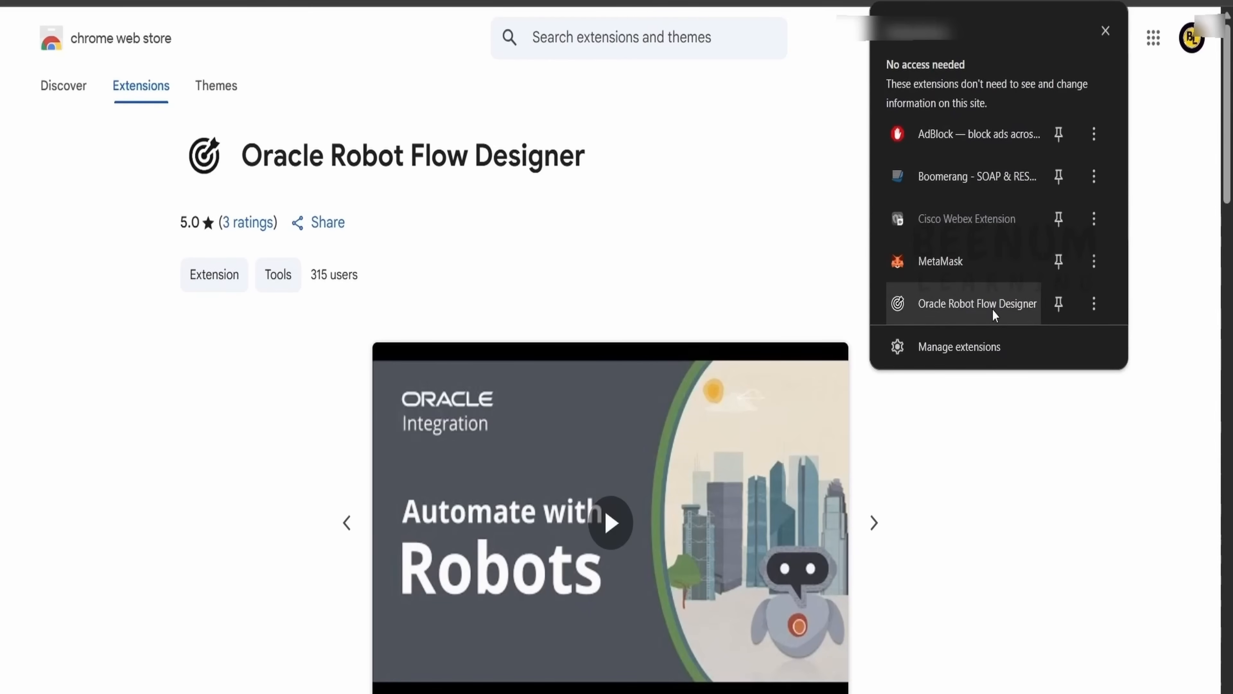
pyautogui.click(1025, 455)
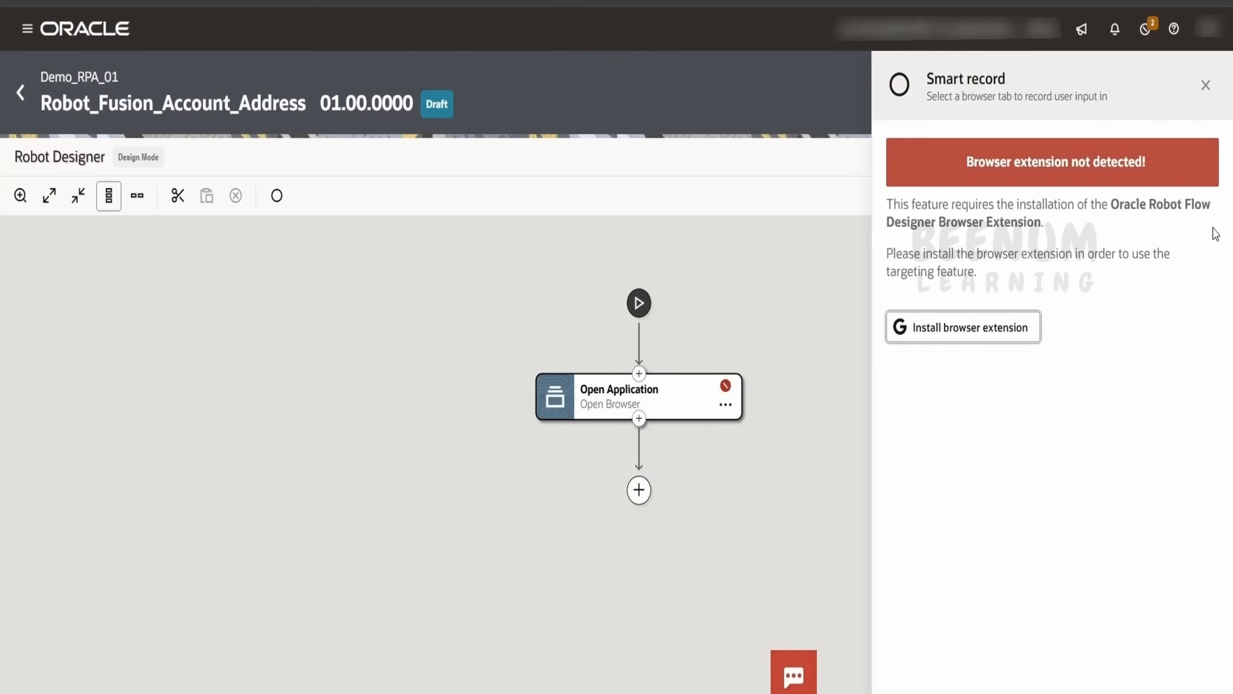
pyautogui.click(1205, 85)
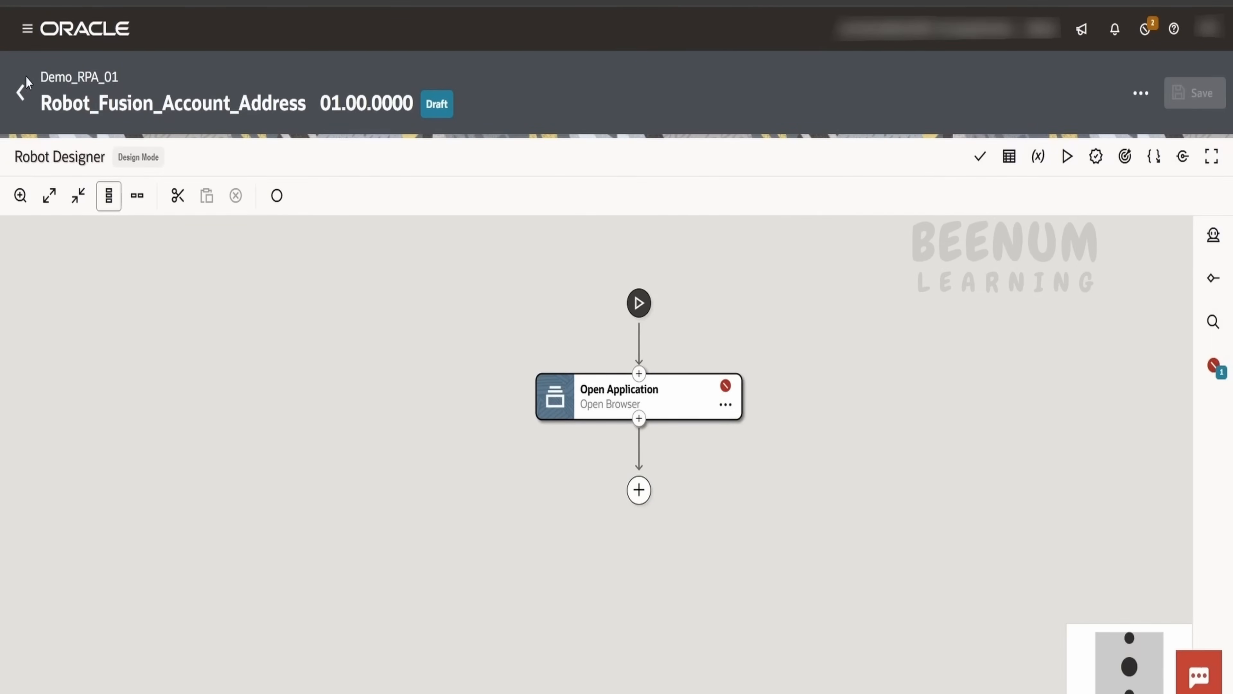
# - Return to the Demo_RPA_01 project, reload it, and reopen Robot_Fusion_Account_Address
pyautogui.click(21, 93)
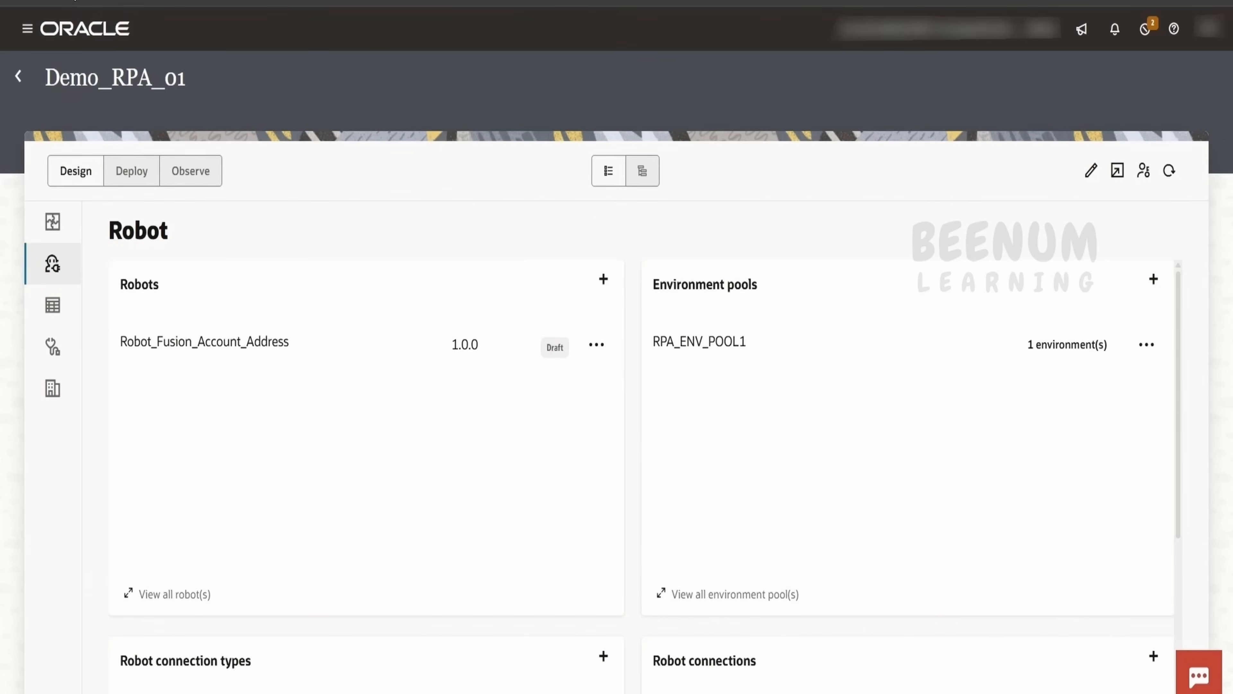
pyautogui.click(75, 1)
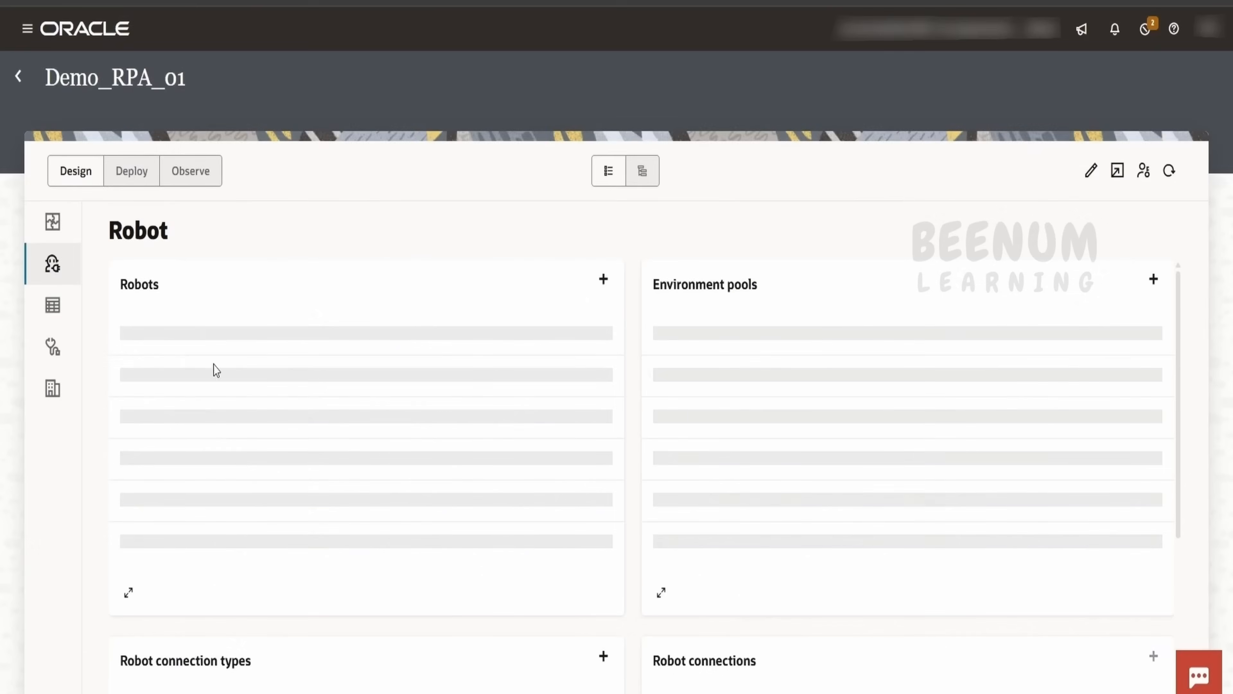
pyautogui.click(198, 342)
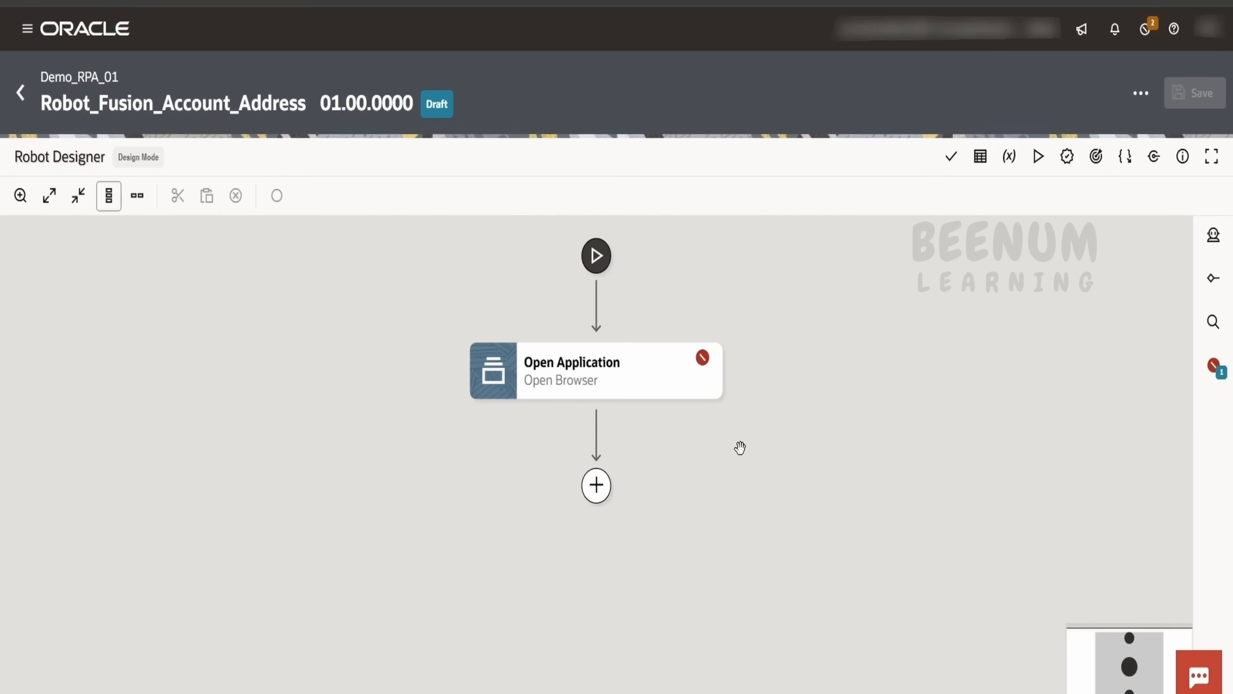
pyautogui.moveTo(633, 368)
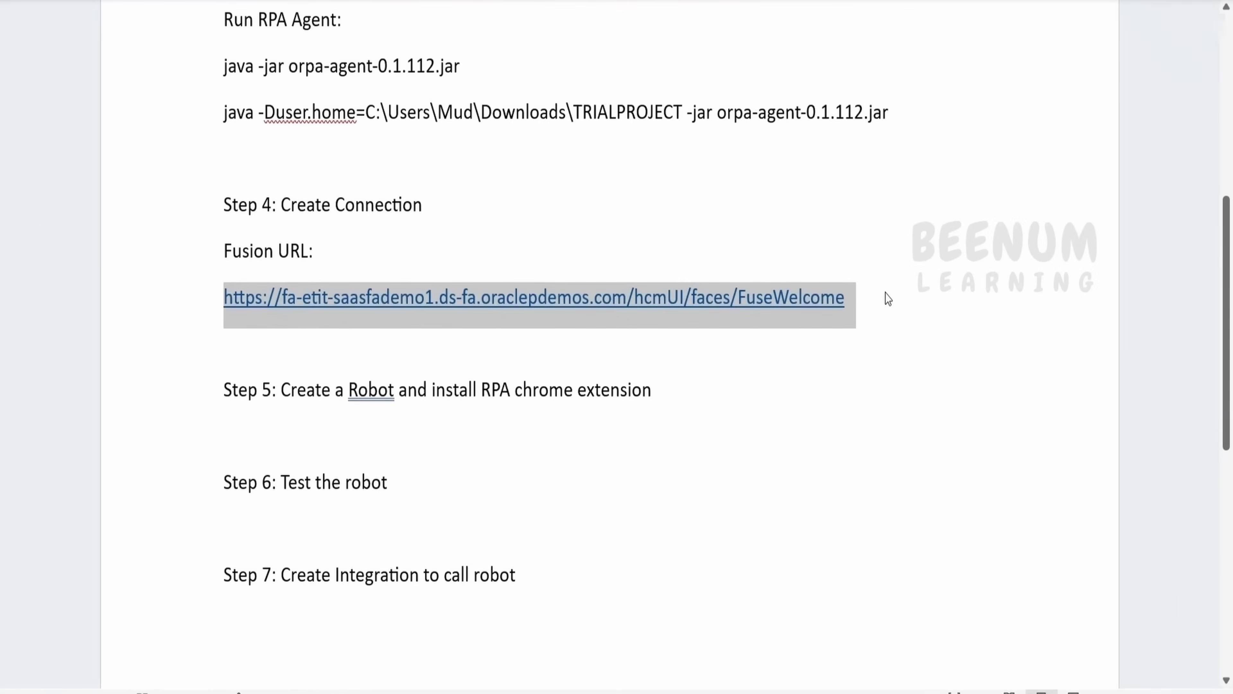
# - Paste the Fusion application URL into the address bar of Chrome's new tab
pyautogui.hotkey('alt', 'Tab')
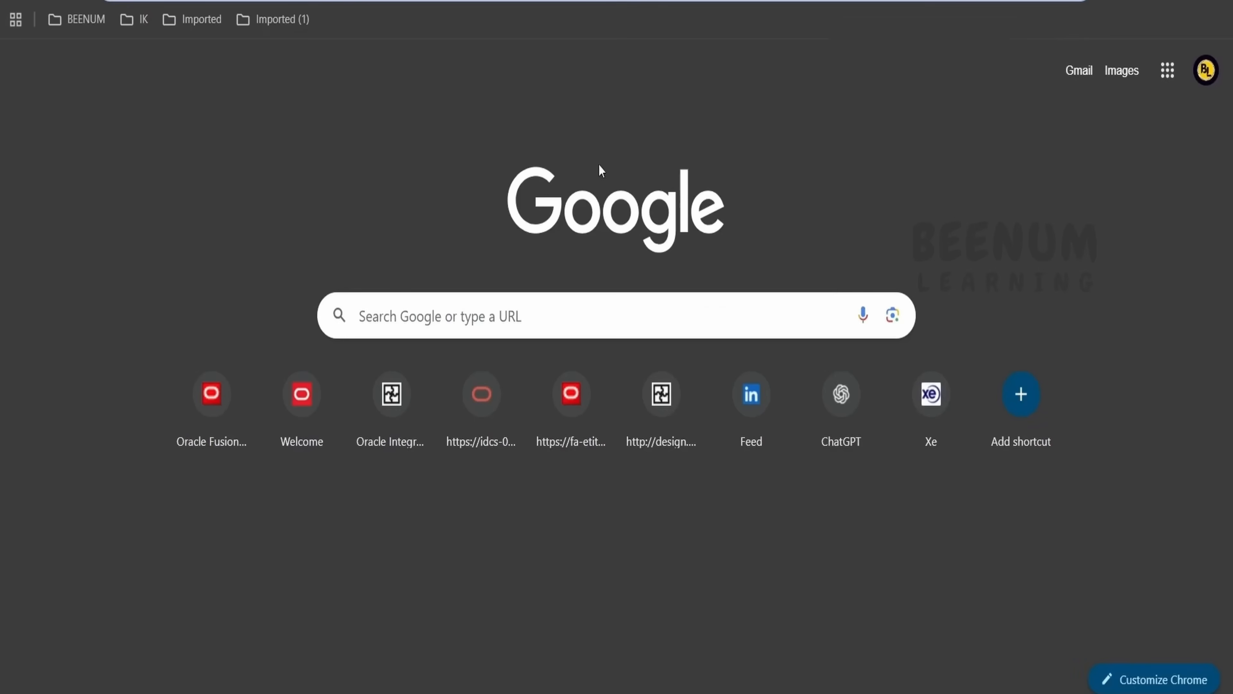
pyautogui.write('https://fa-etit-saasfademo1.ds-fa.oraclepdemos.com/hcmUI/faces/FuseWelcome')
pyautogui.press('Return')
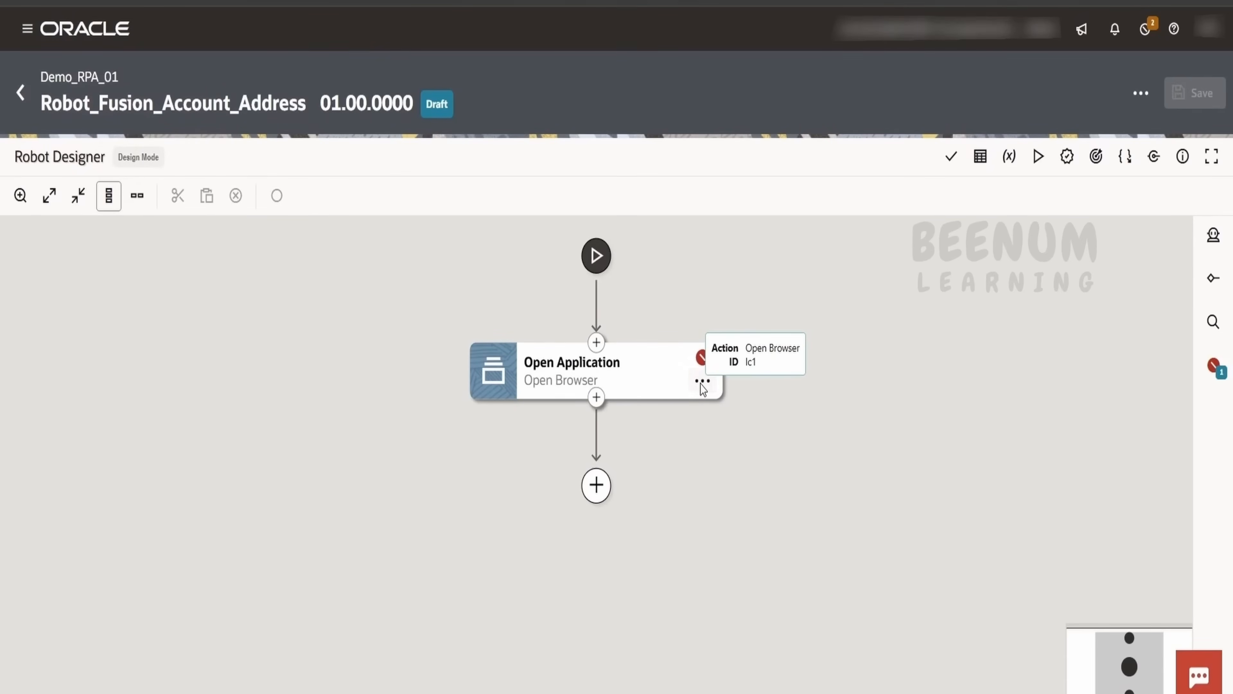
# - Edit the Open Application step and list the robot connections, including Fusion_CONN, for its URL
pyautogui.click(702, 381)
pyautogui.click(729, 401)
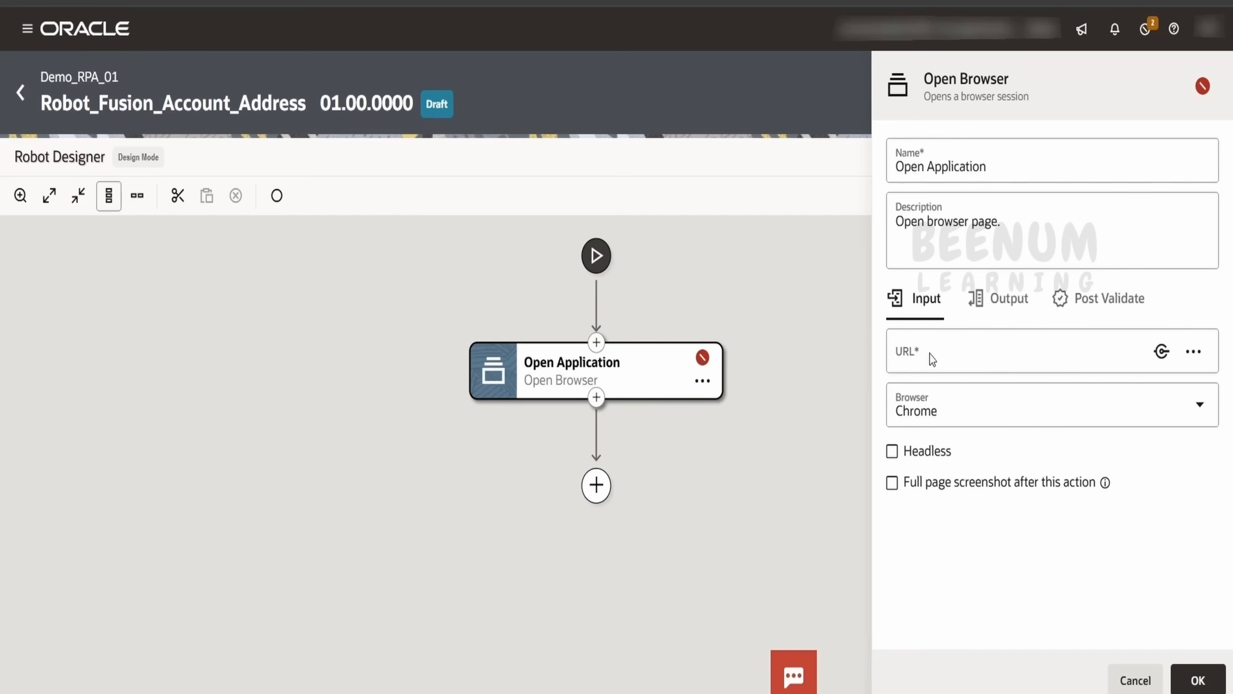
pyautogui.click(928, 365)
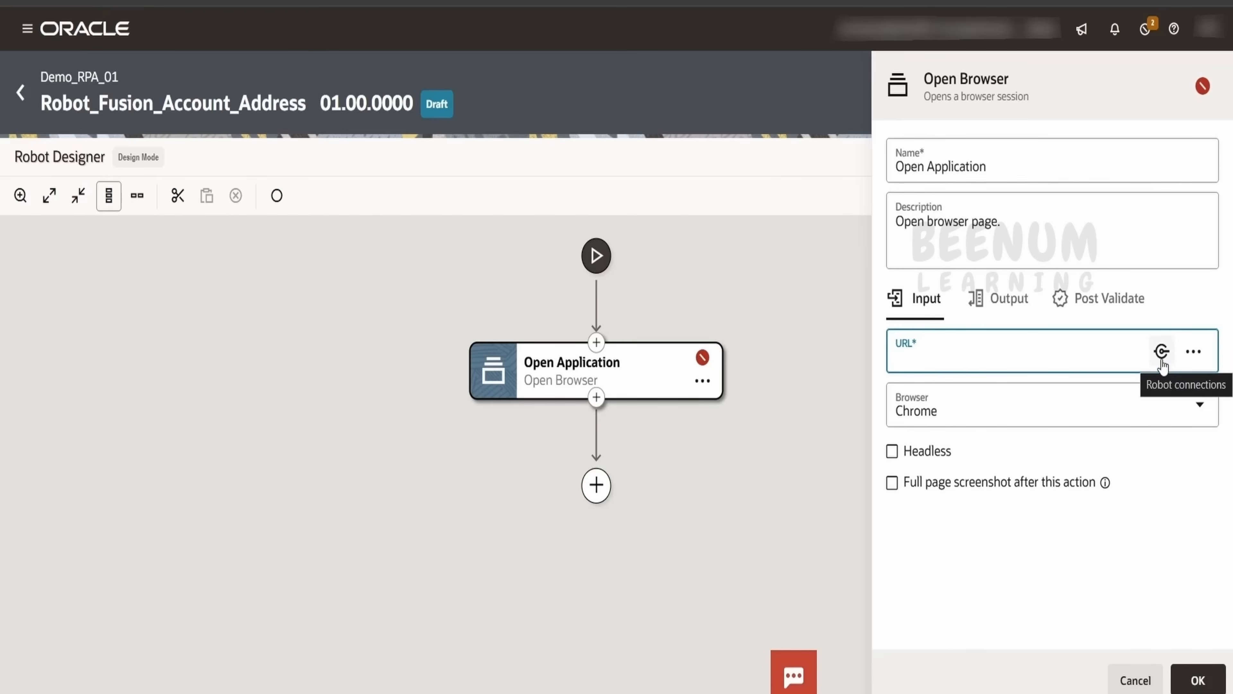
pyautogui.click(1161, 351)
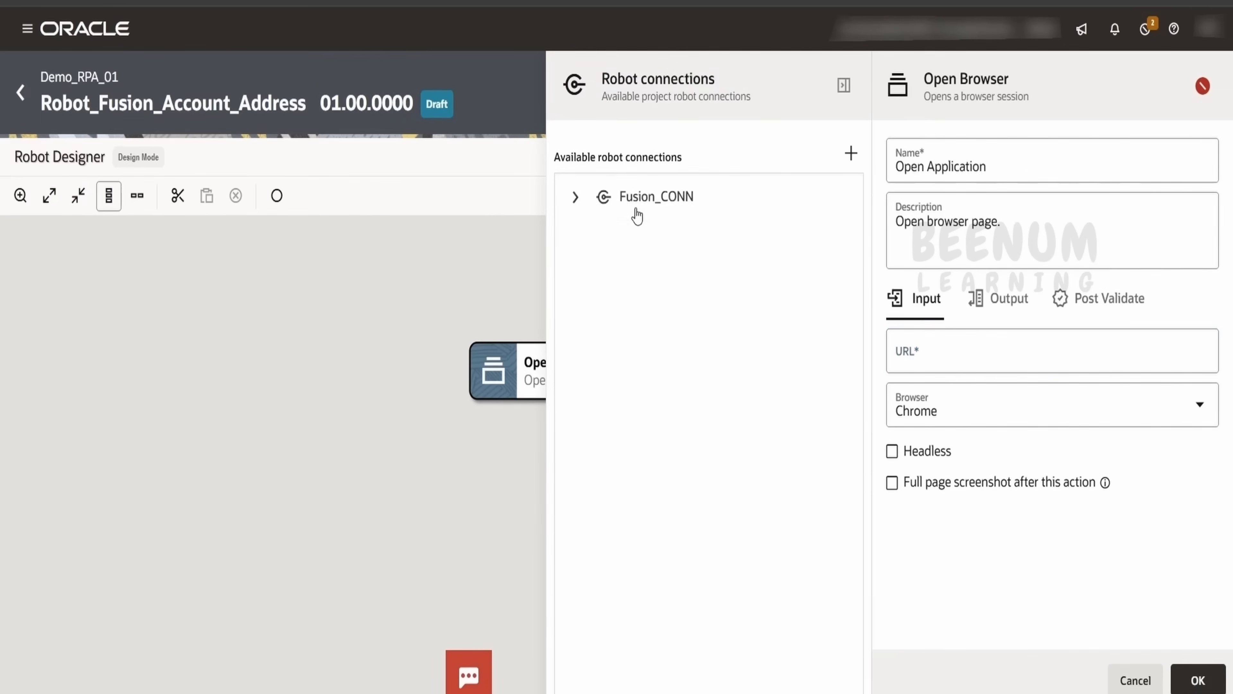
# - Set the Open Browser step's URL to ${$CONNECTION.FUSION_CONN.URL}, keeping Chrome as the browser
pyautogui.click(574, 206)
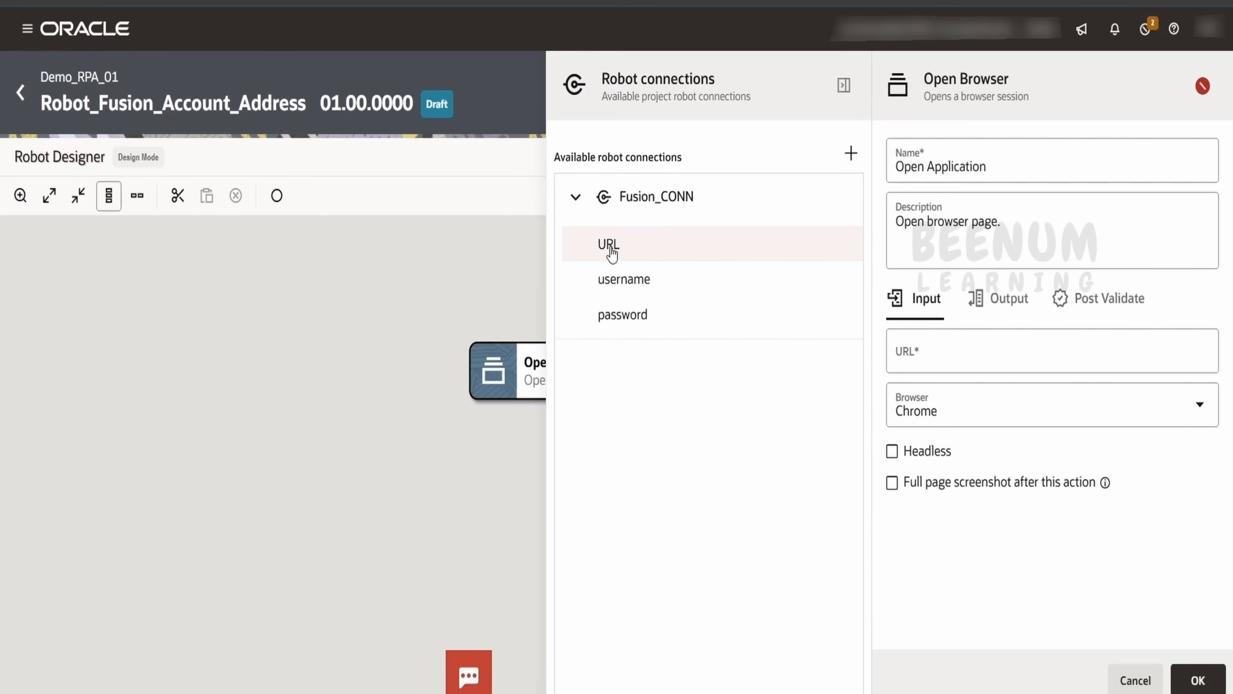
pyautogui.moveTo(611, 254); pyautogui.dragTo(935, 362)
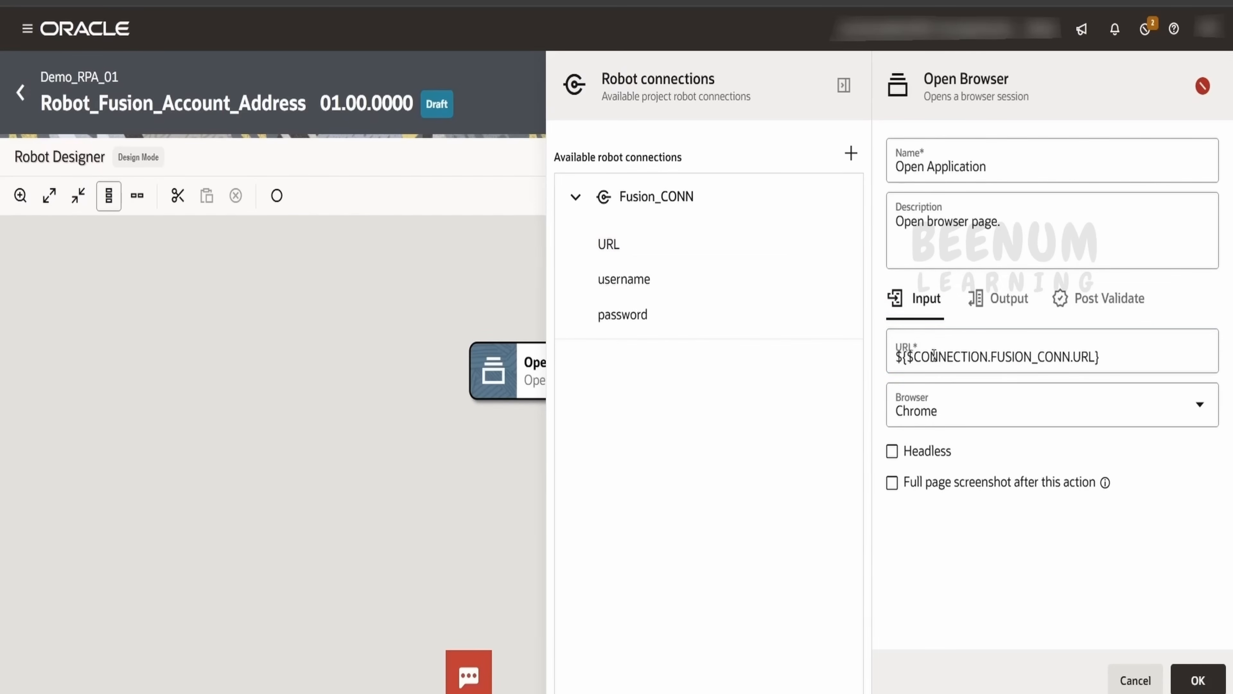
pyautogui.click(988, 405)
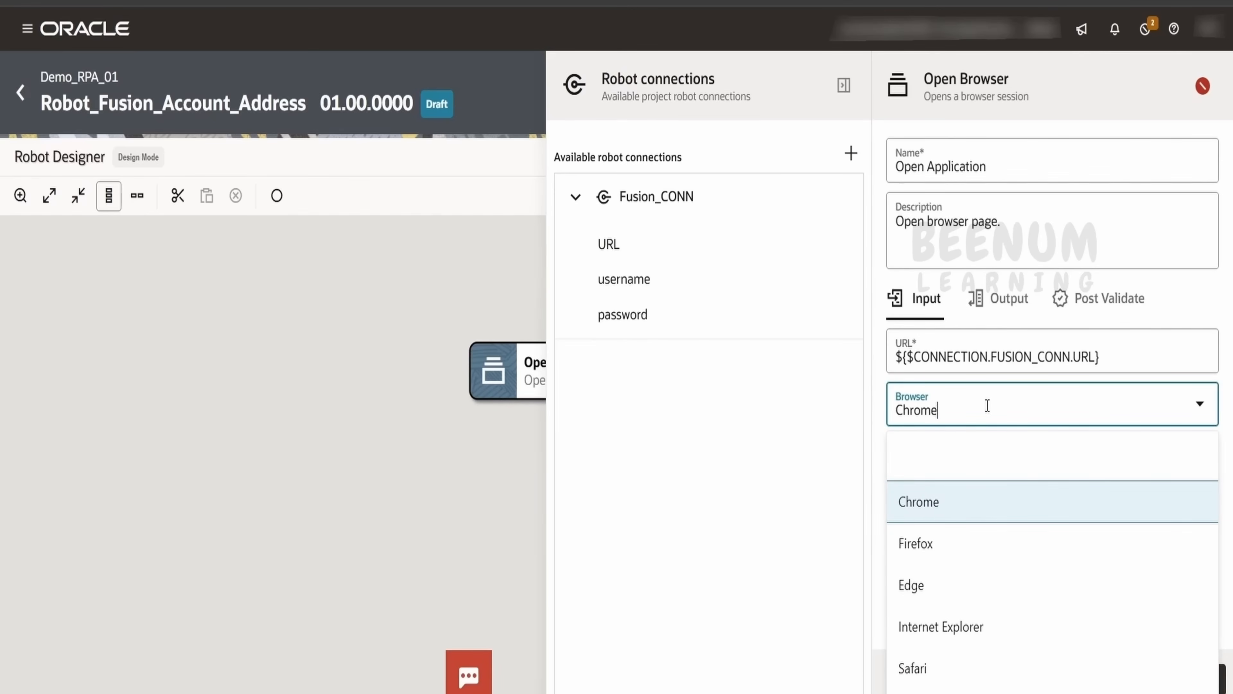
pyautogui.click(871, 607)
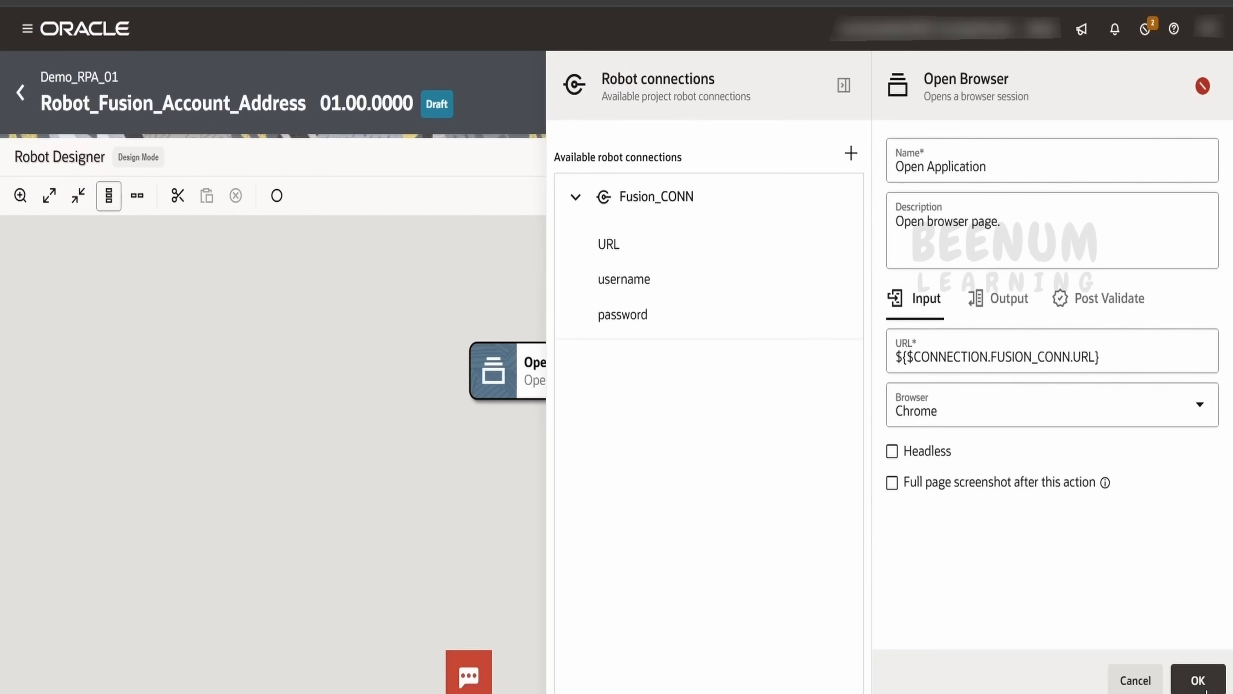
# - Apply the Open Browser settings and bring up the Open Application node's options menu
pyautogui.click(1208, 687)
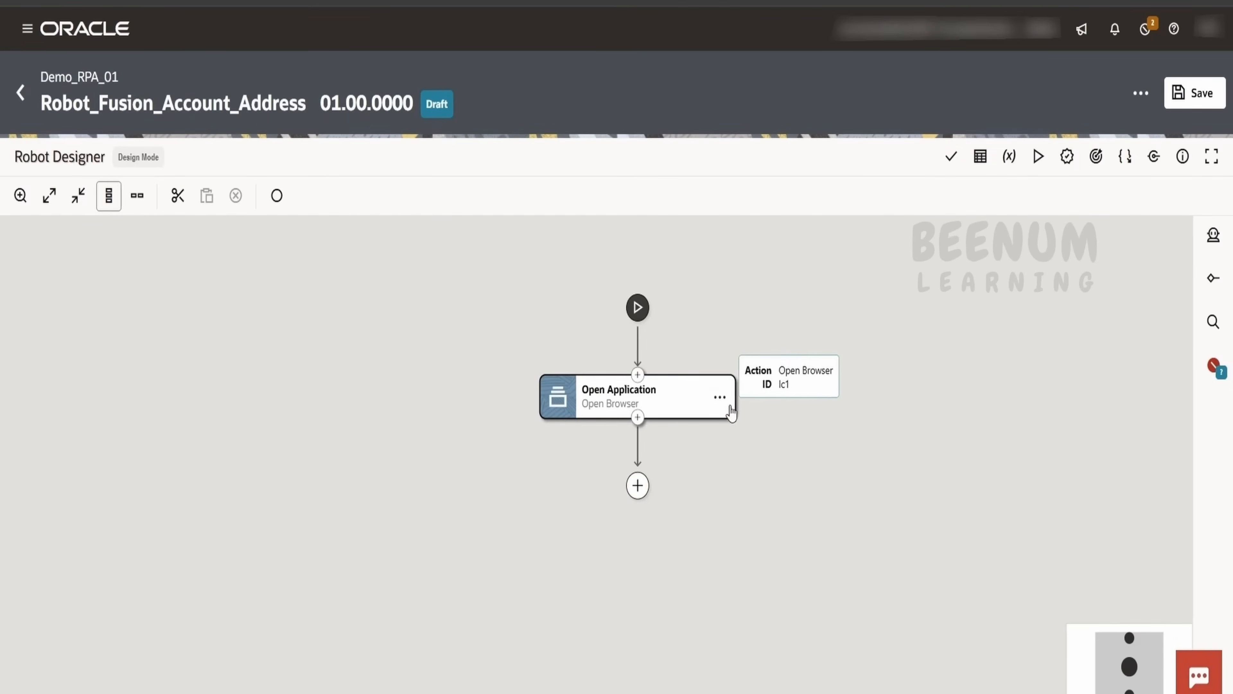
pyautogui.click(720, 397)
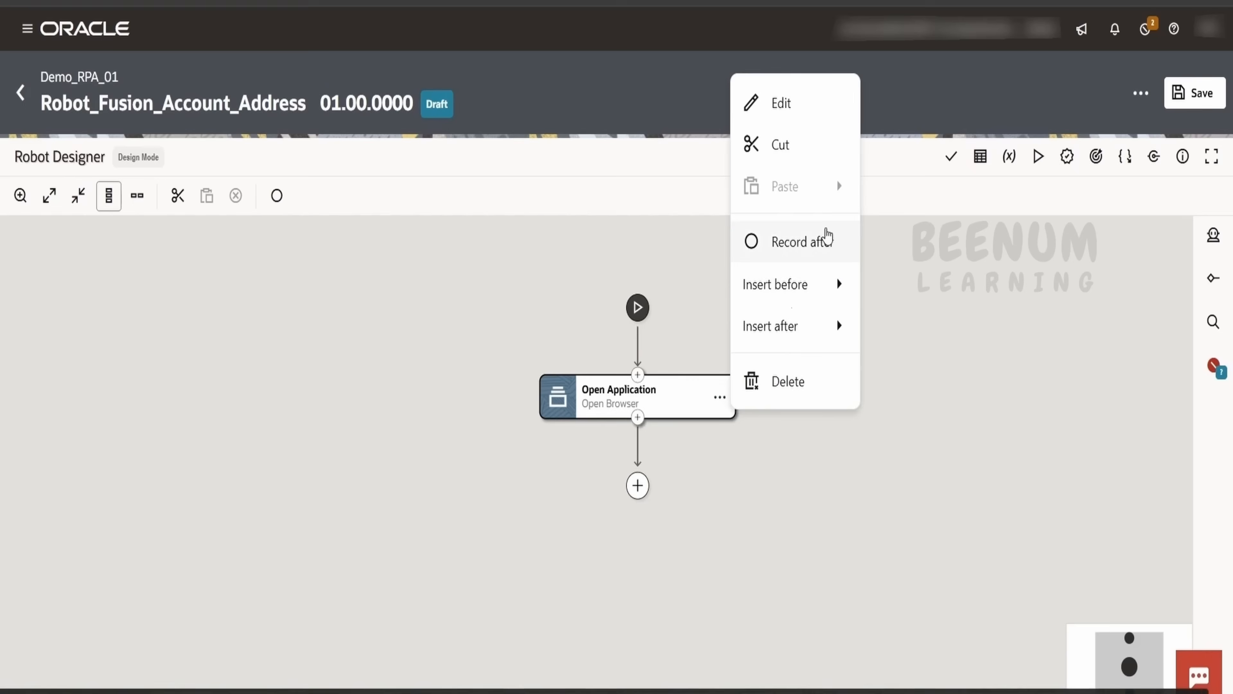
# - Record new steps after the Open Application step in the Cloud Sign In browser tab
pyautogui.click(820, 243)
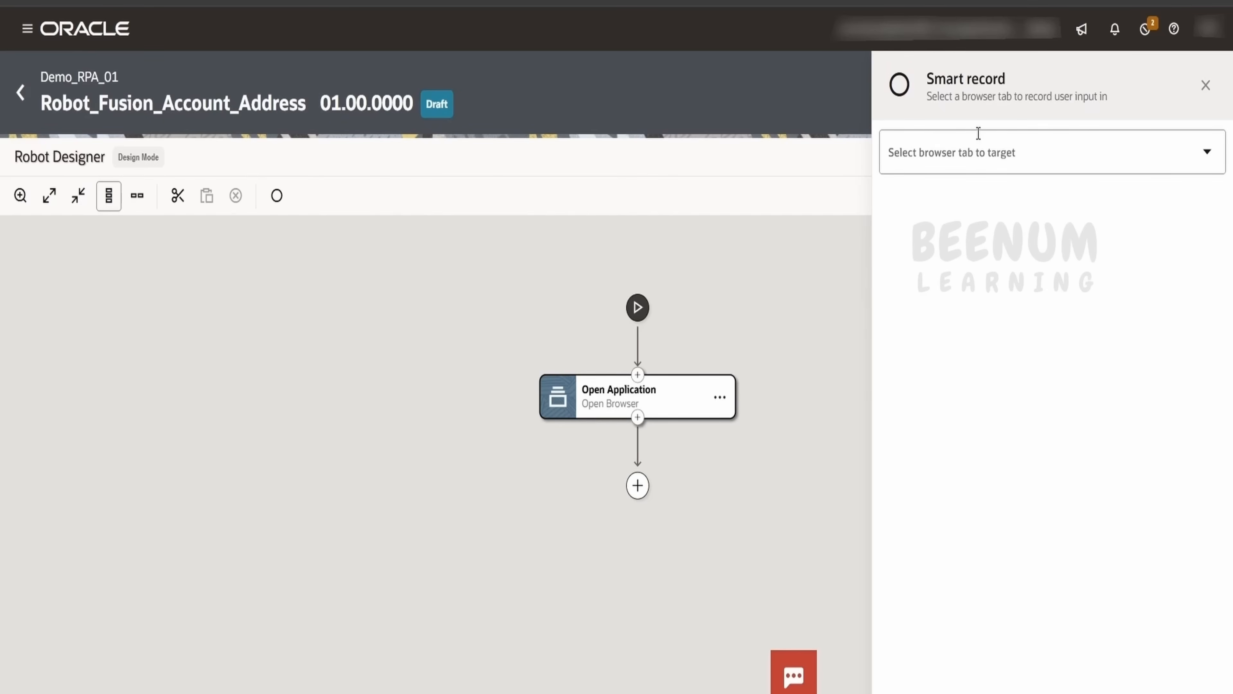
pyautogui.click(939, 165)
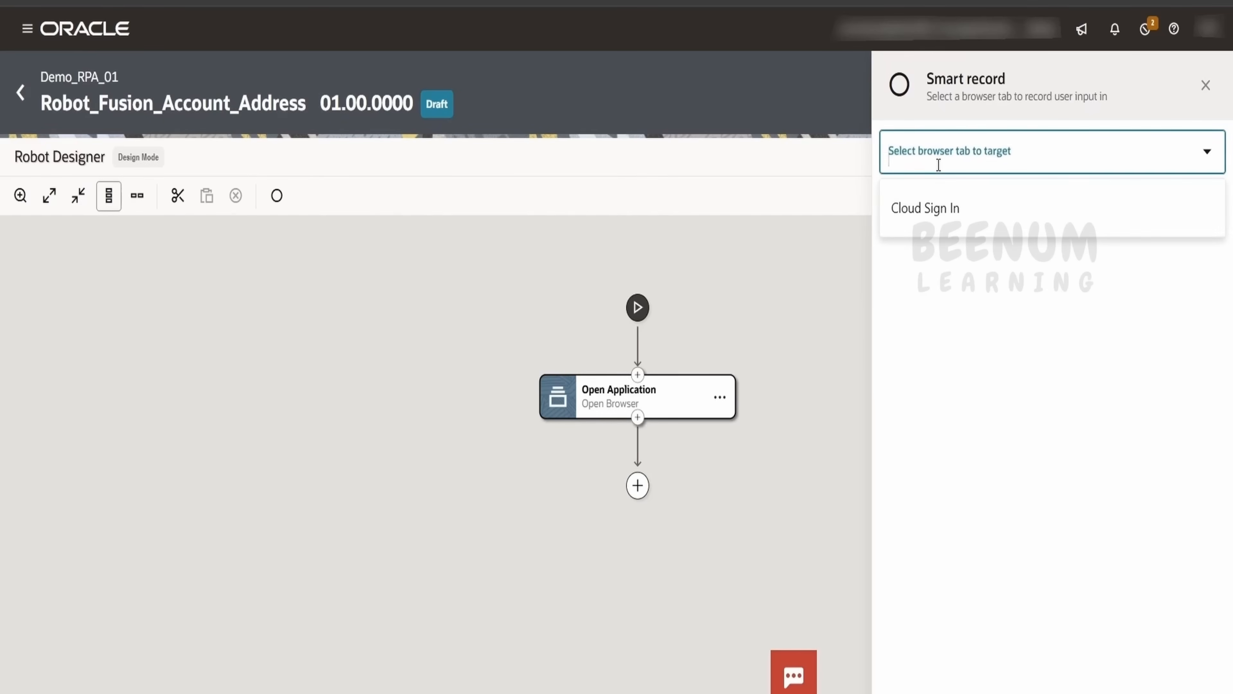
pyautogui.click(936, 208)
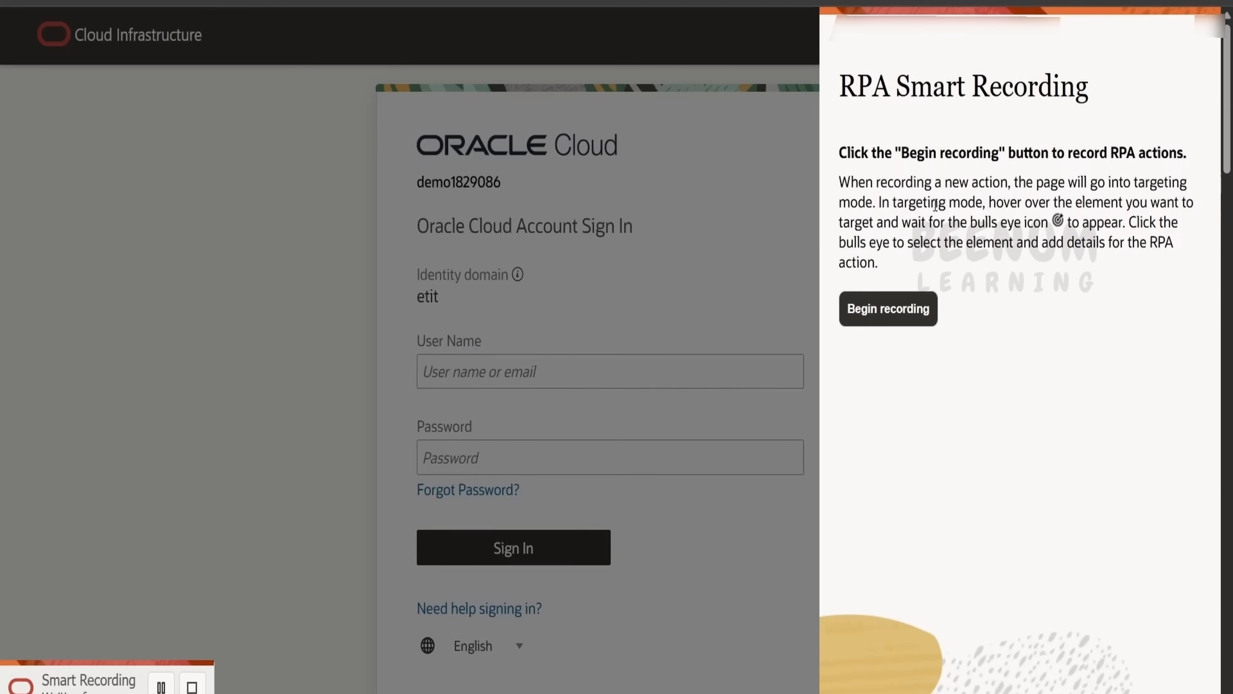
# - Save an Enter Text action on User Name using Fusion_CONN's username, with a test username value
pyautogui.click(897, 324)
pyautogui.moveTo(586, 358)
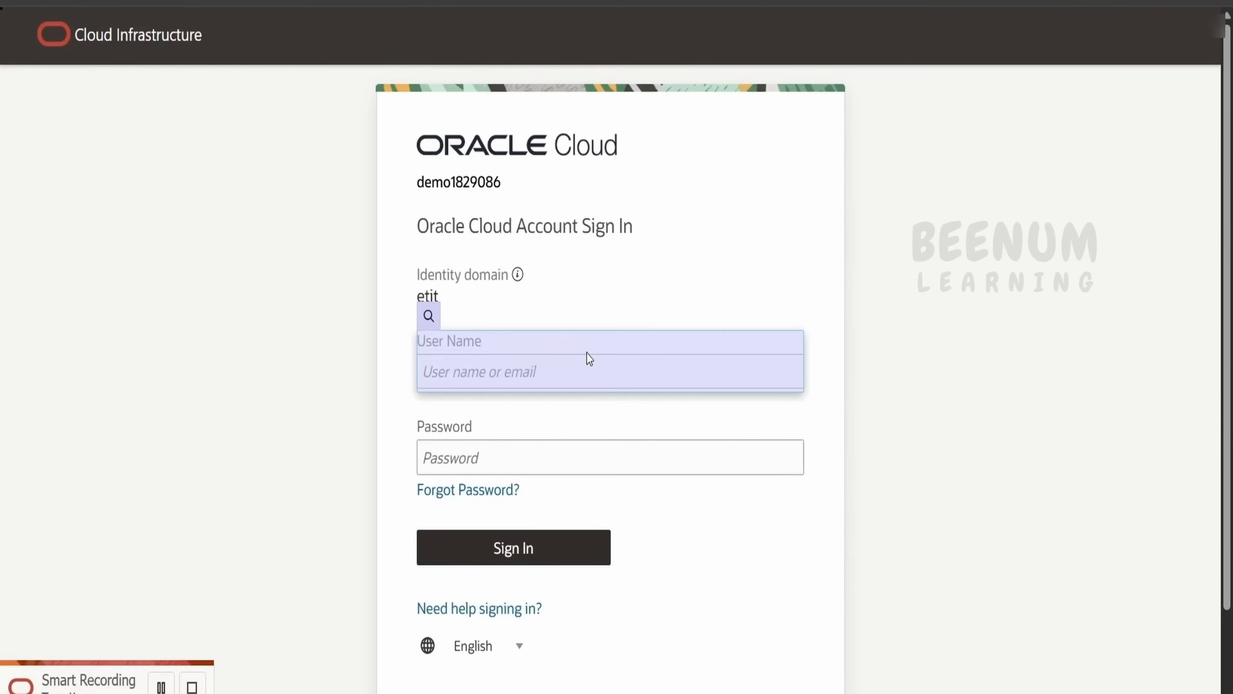
pyautogui.click(555, 387)
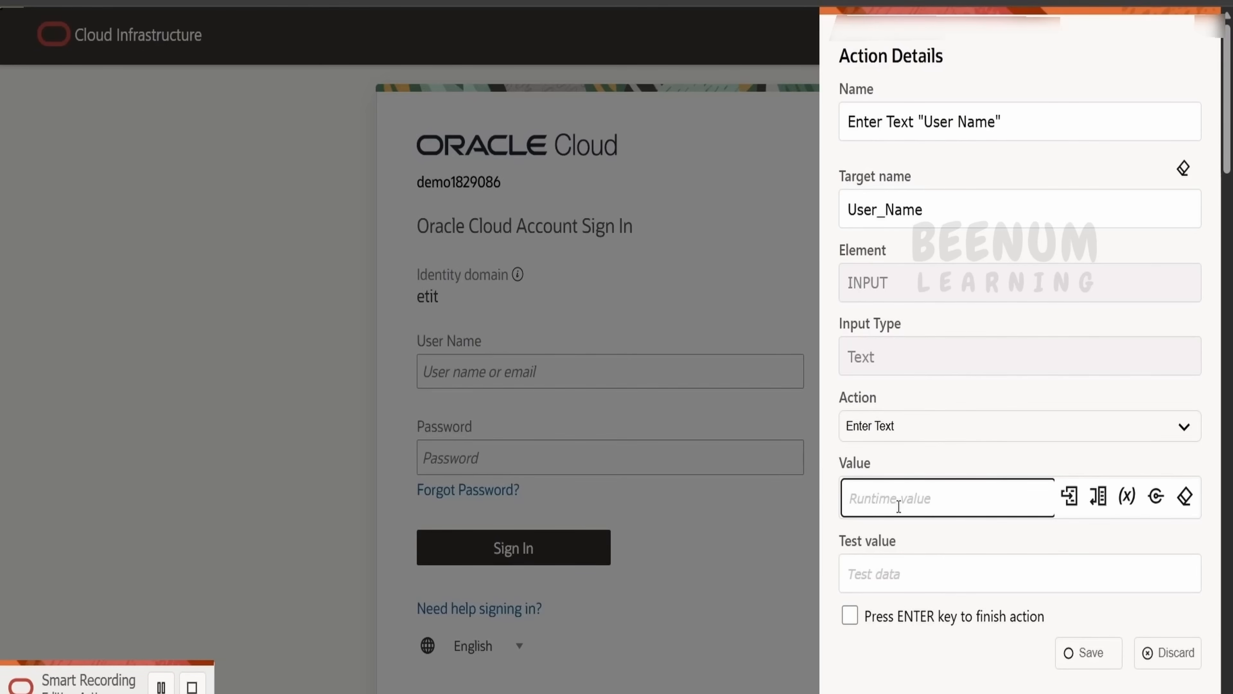
pyautogui.click(1155, 497)
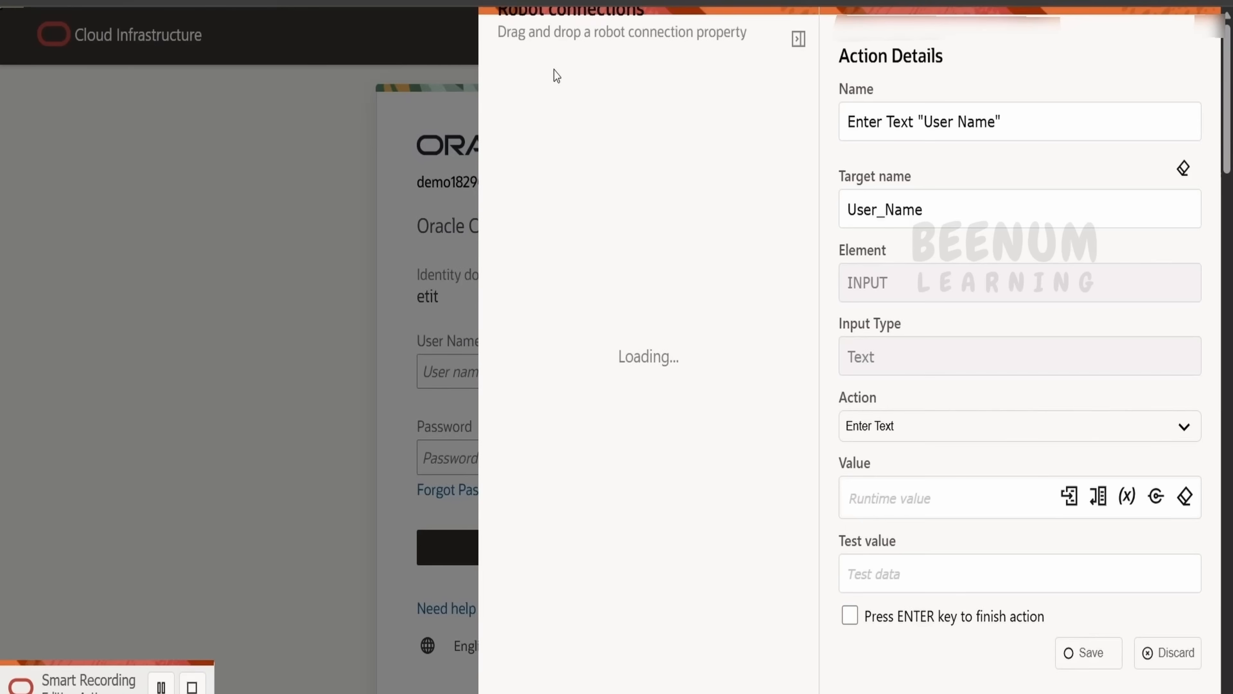
pyautogui.click(523, 47)
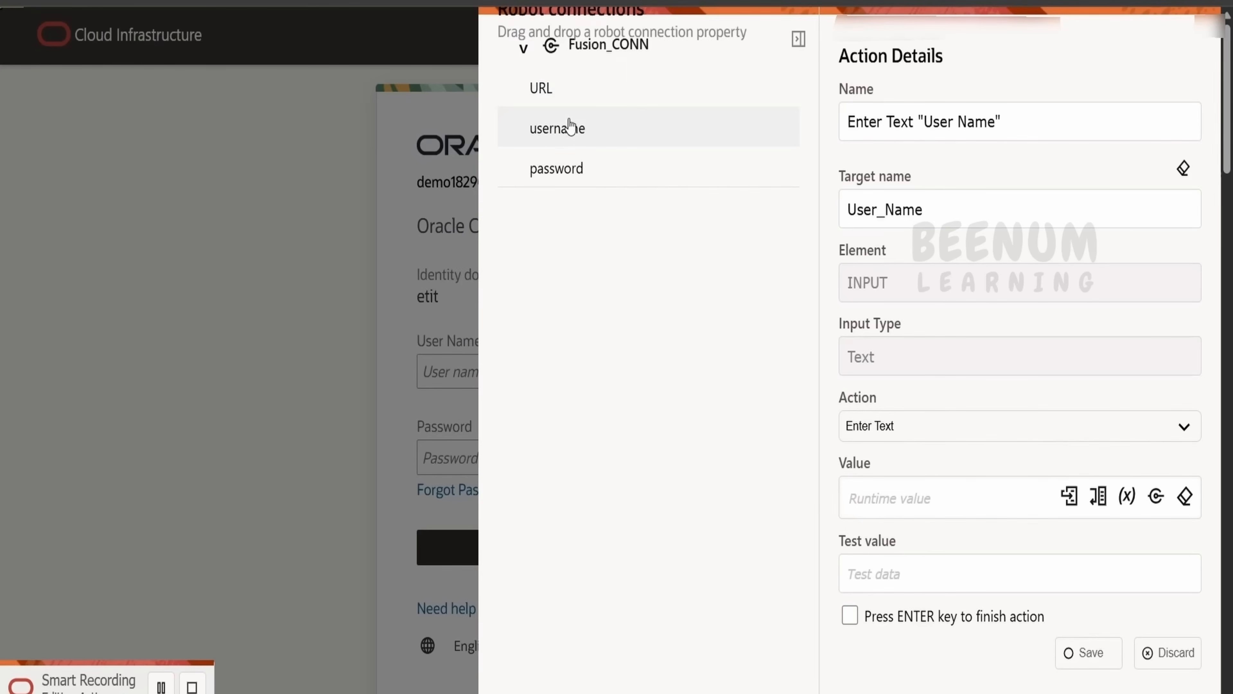
pyautogui.moveTo(570, 127); pyautogui.dragTo(885, 498)
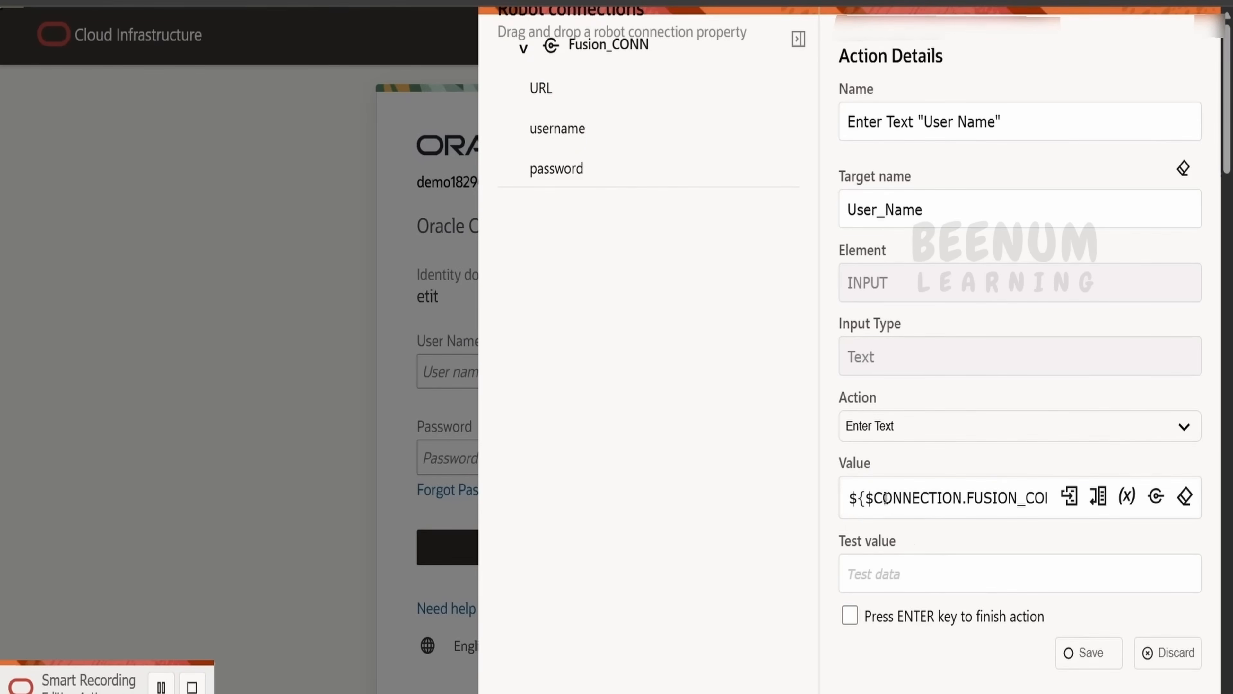
pyautogui.click(894, 569)
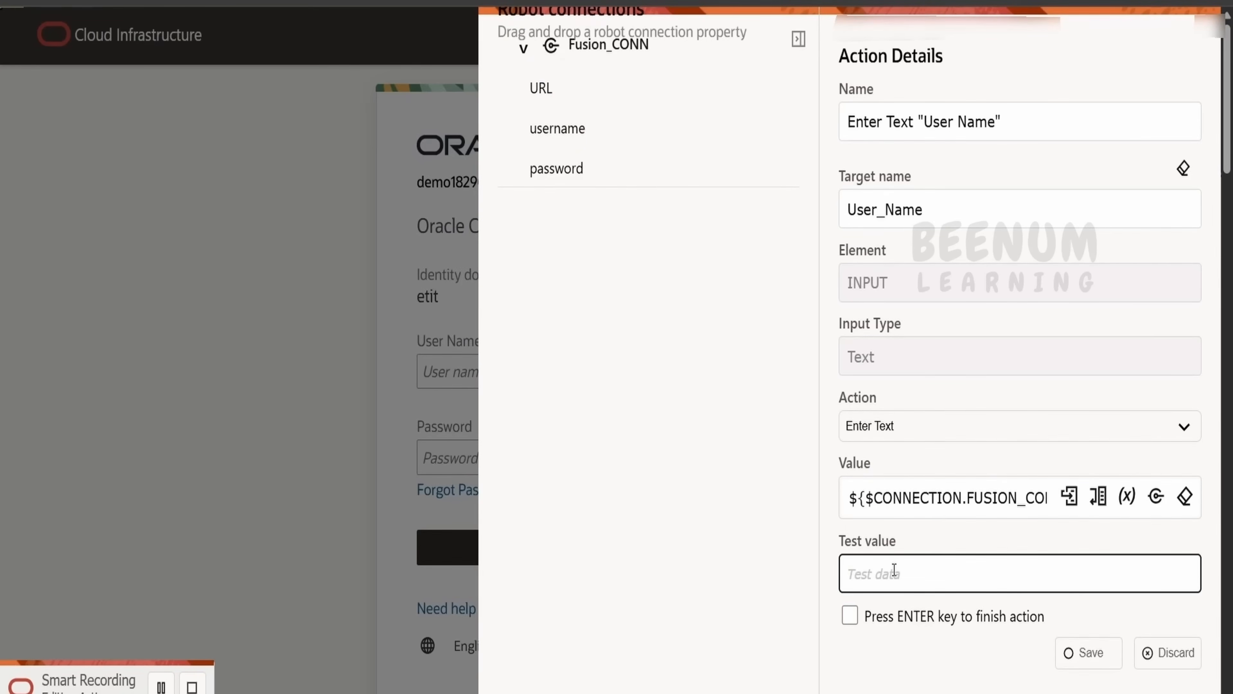
pyautogui.write('alan.hoop')
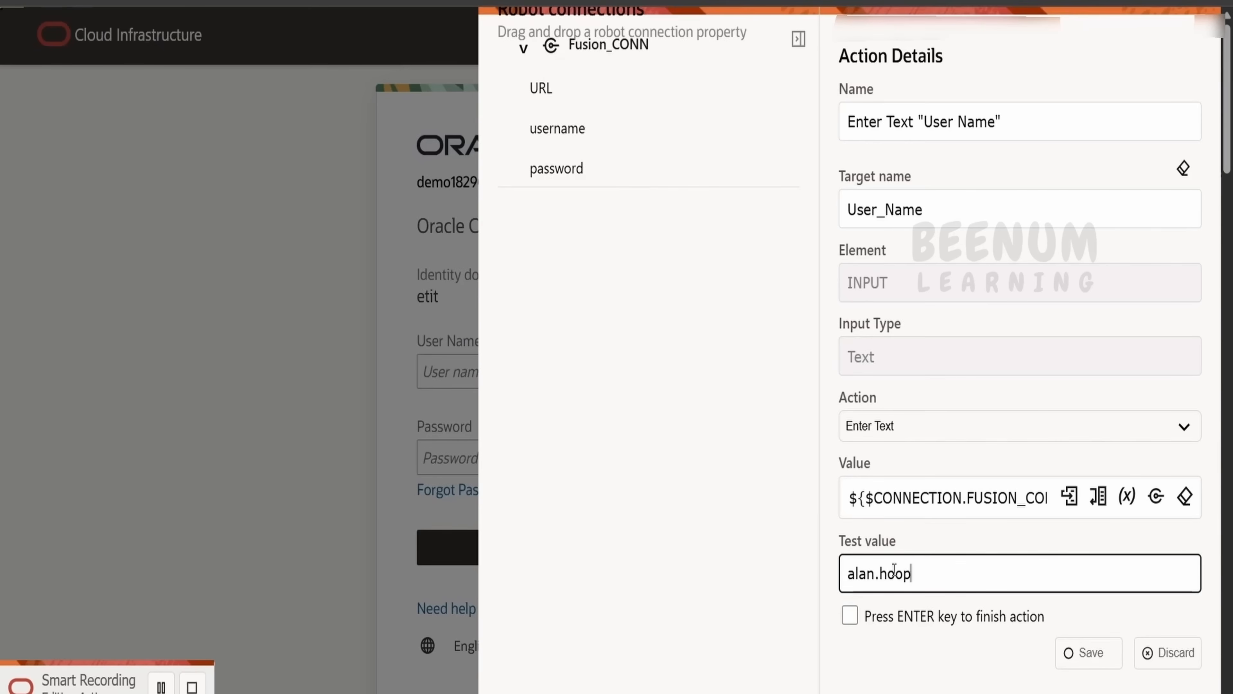
pyautogui.write('er')
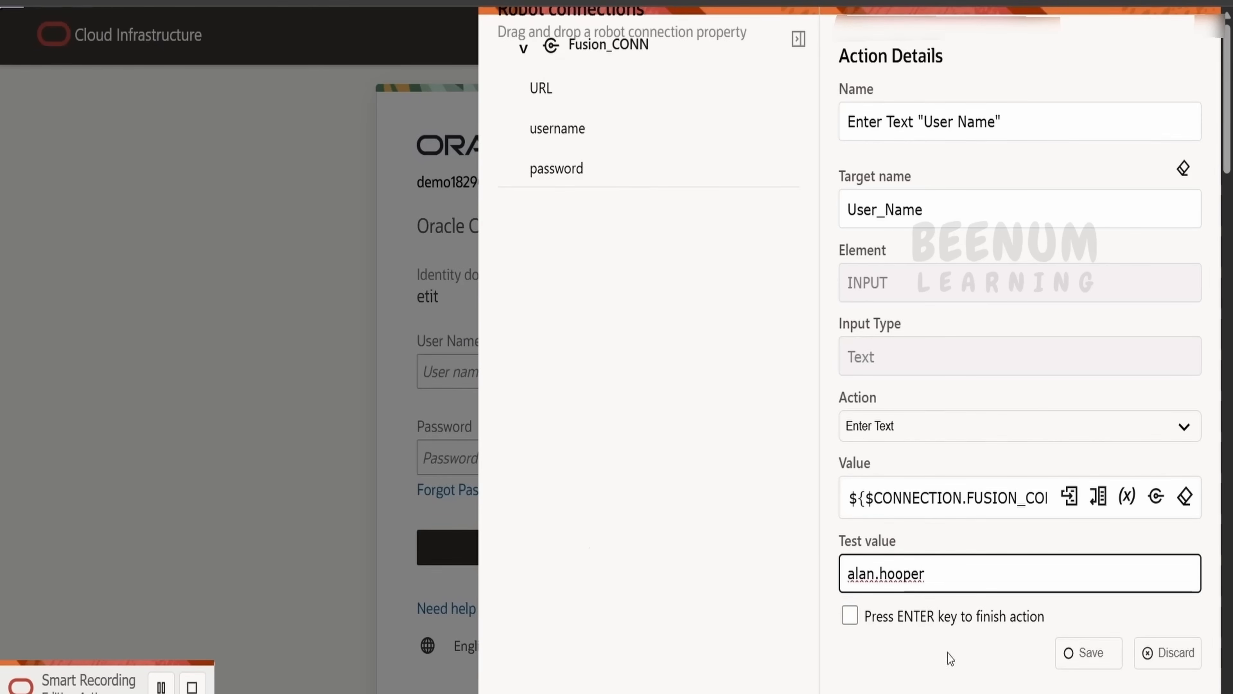
pyautogui.click(1084, 648)
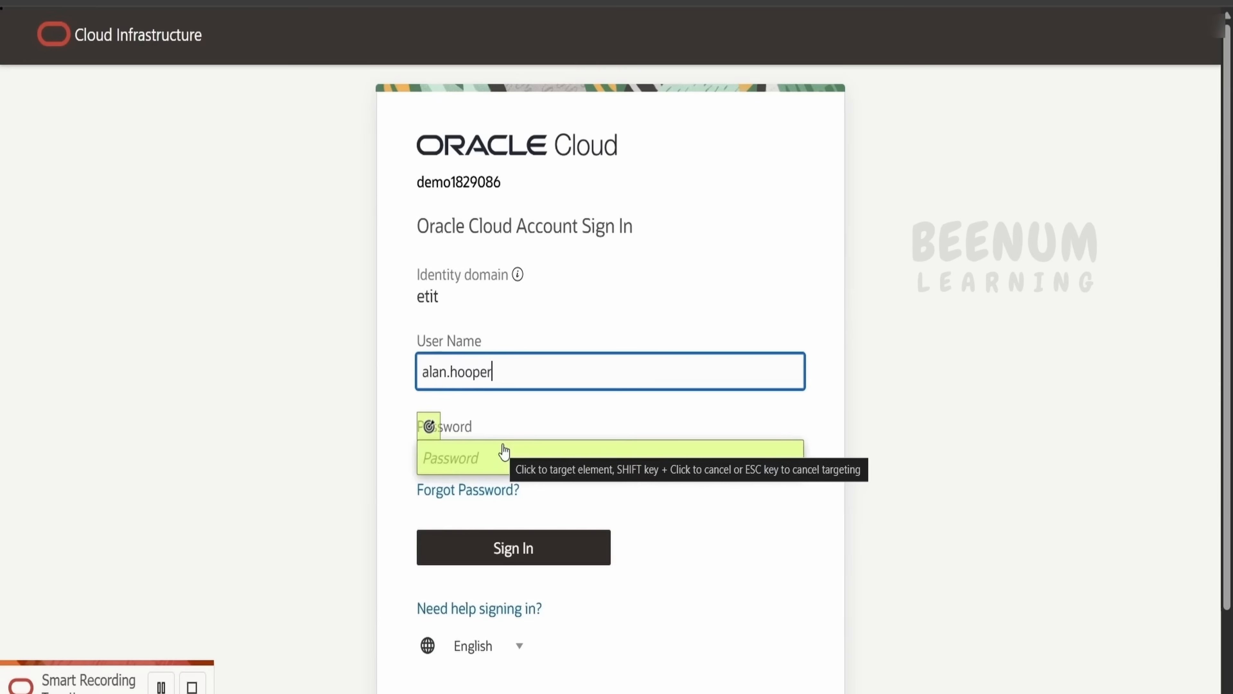
# - Add a Password Enter Text action from Fusion_CONN's password, then a Sign In click action
pyautogui.click(490, 468)
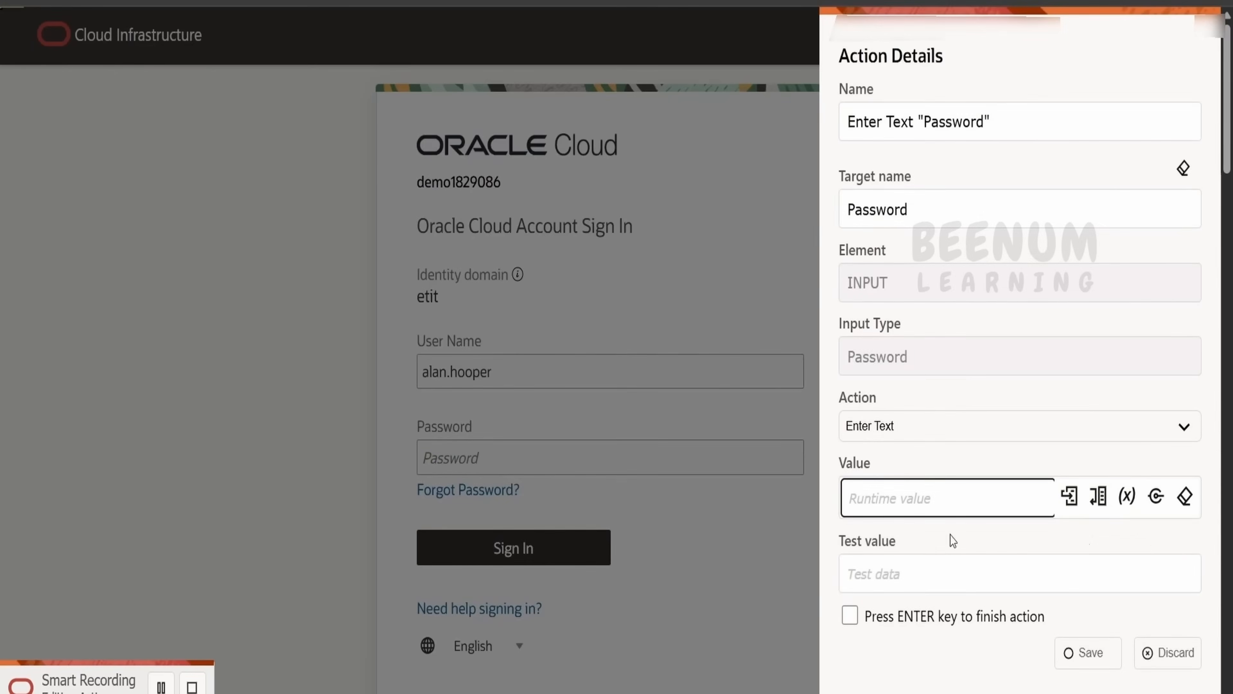
pyautogui.click(1157, 496)
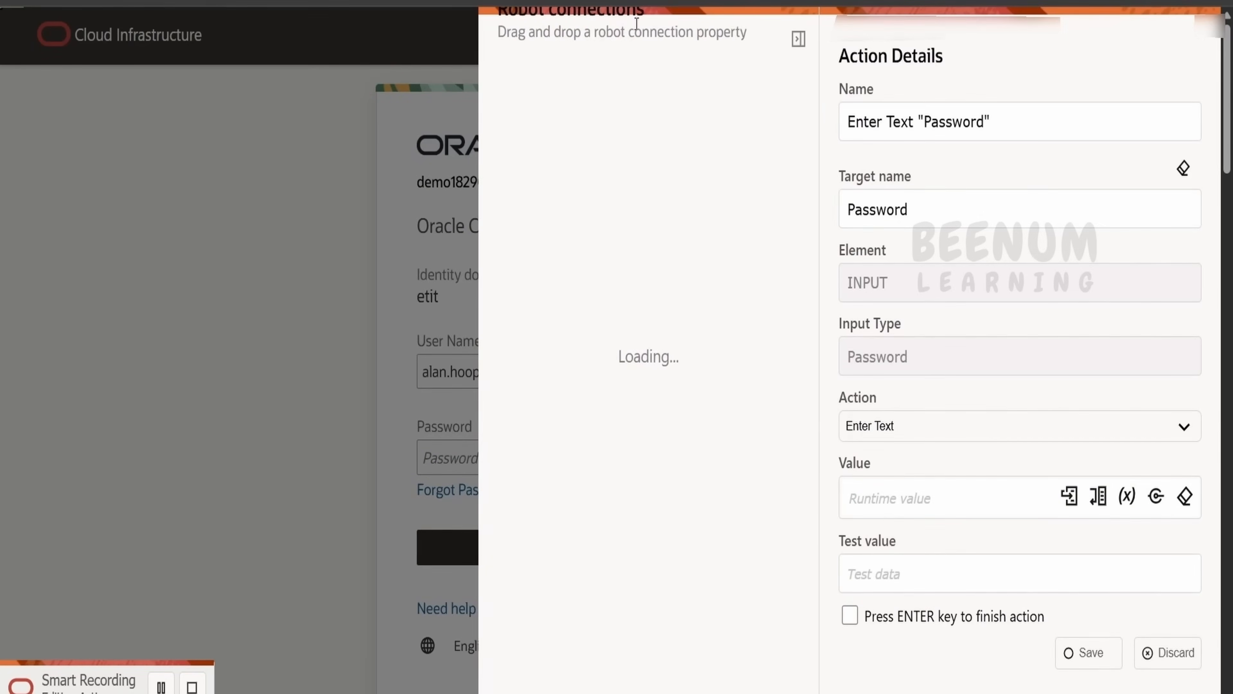
pyautogui.click(524, 46)
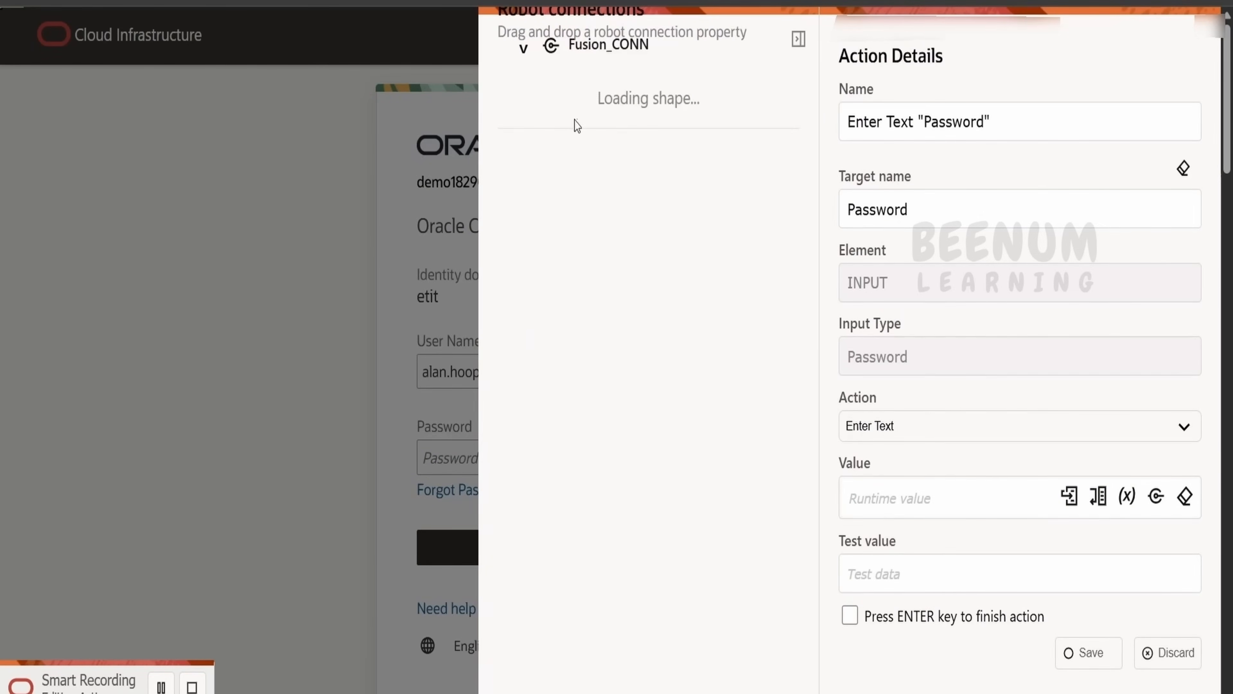
pyautogui.moveTo(556, 169); pyautogui.dragTo(905, 487)
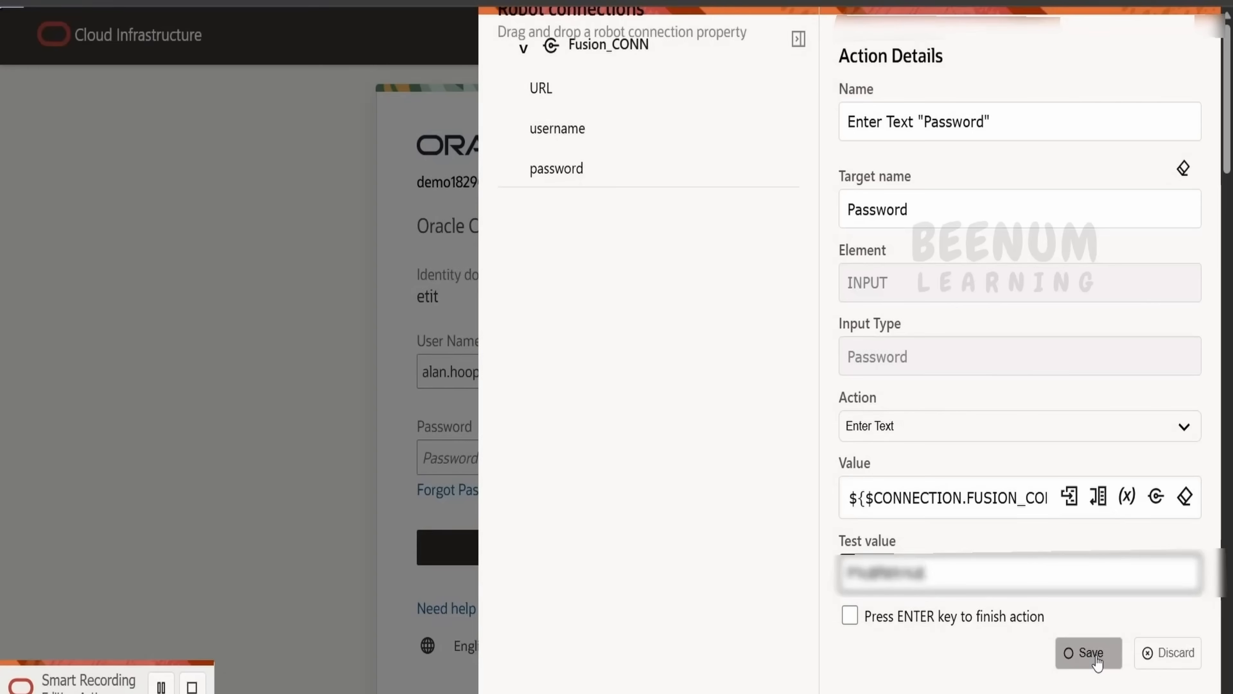
pyautogui.click(1096, 655)
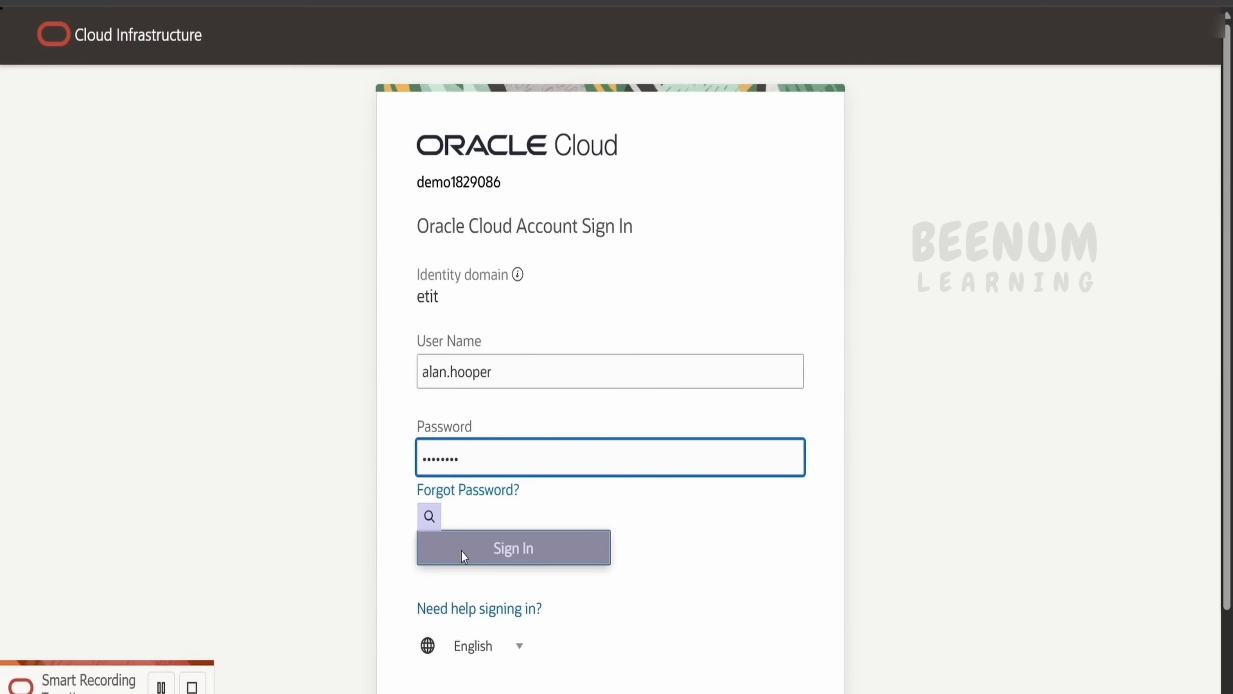
pyautogui.click(440, 558)
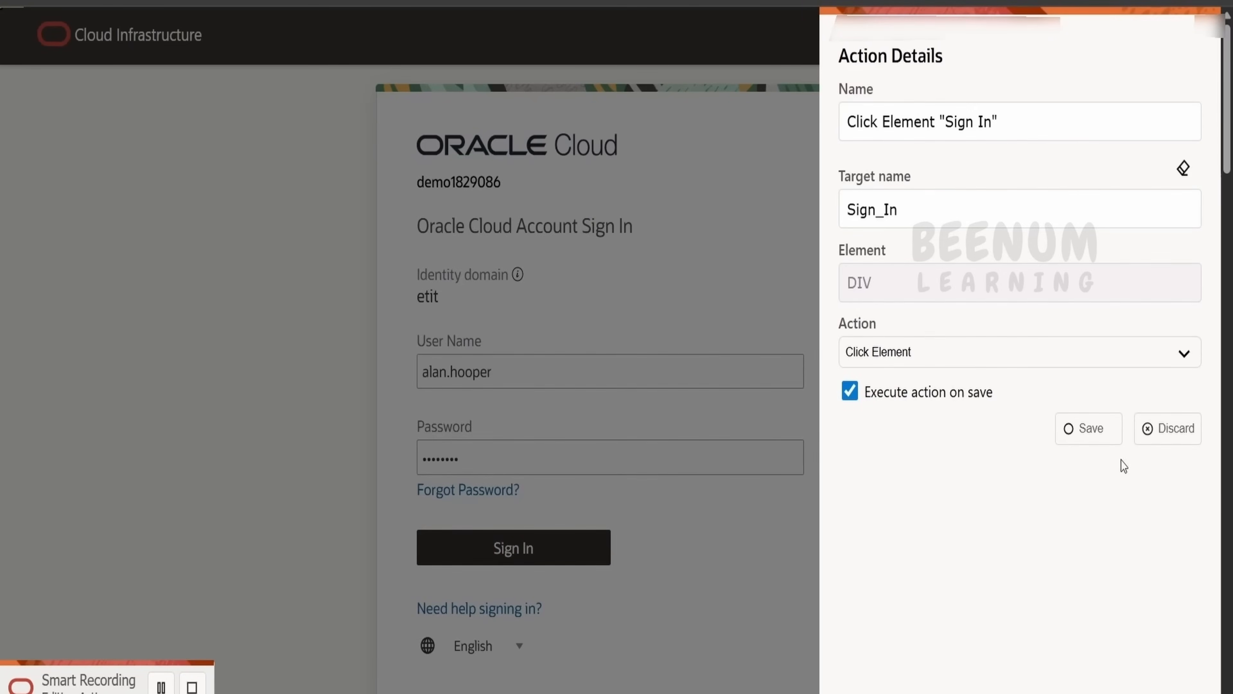
pyautogui.click(1090, 431)
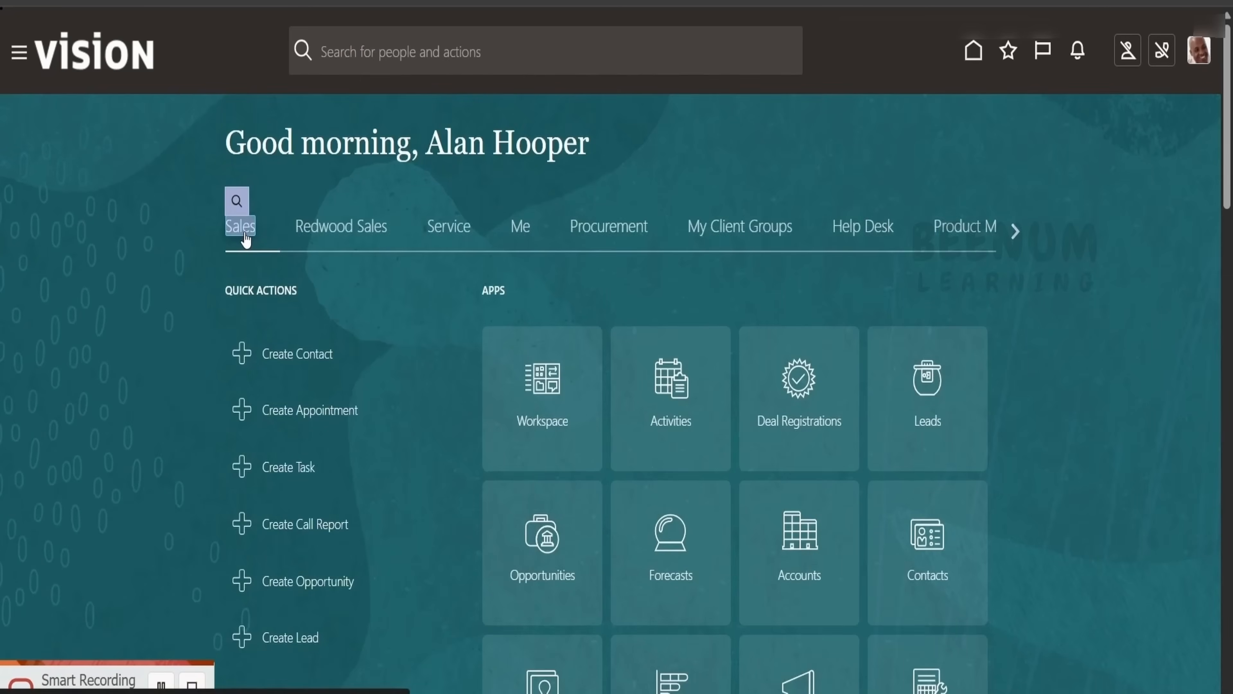
# - Save Click Element actions for the Sales tab, Accounts app and Bitel Networking Group link
pyautogui.click(245, 238)
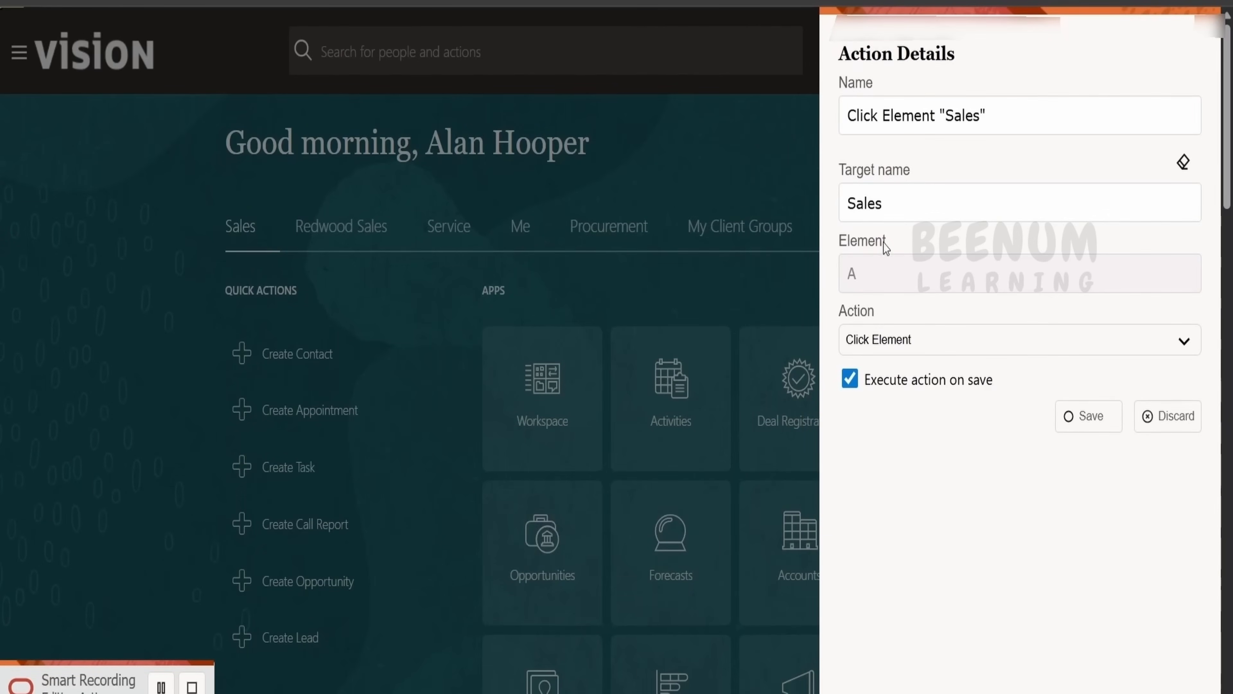
pyautogui.click(1106, 437)
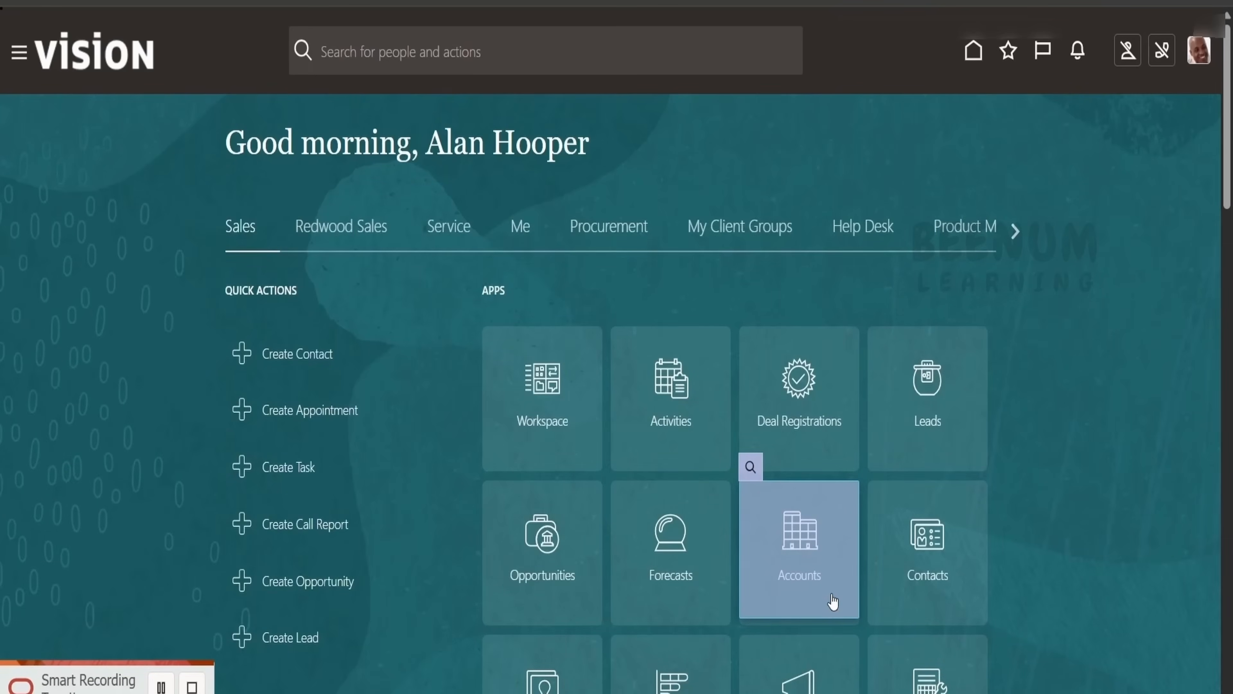
pyautogui.click(833, 605)
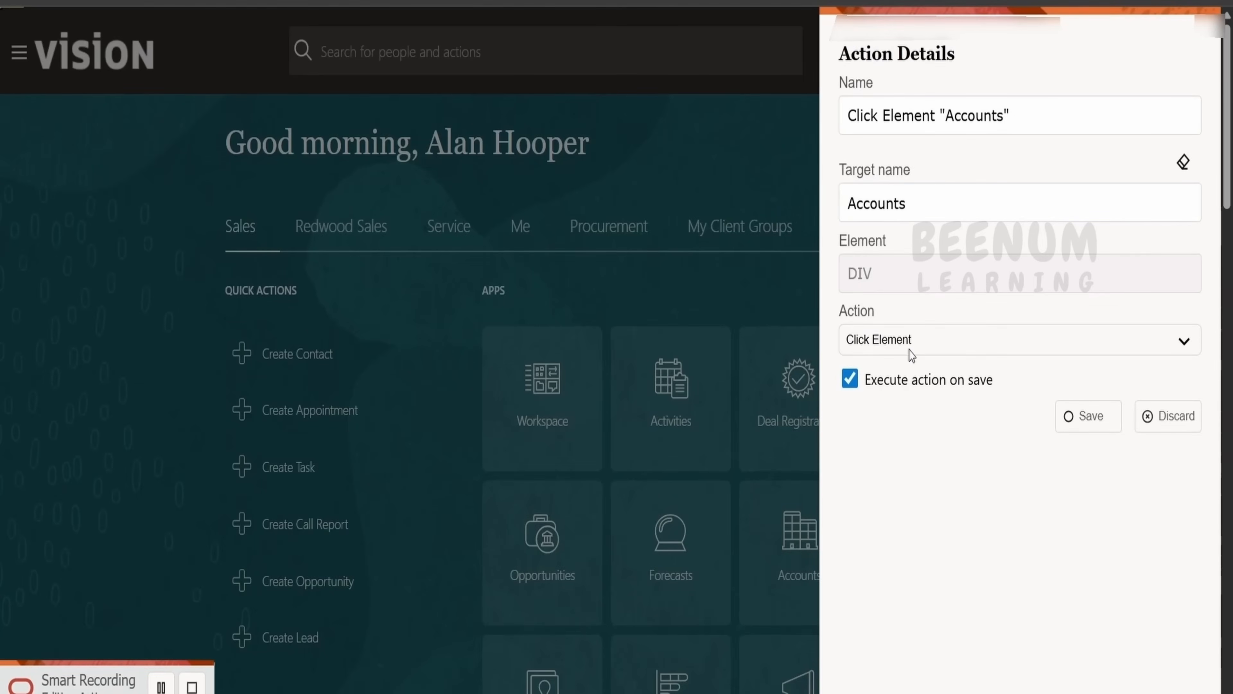
pyautogui.click(1116, 434)
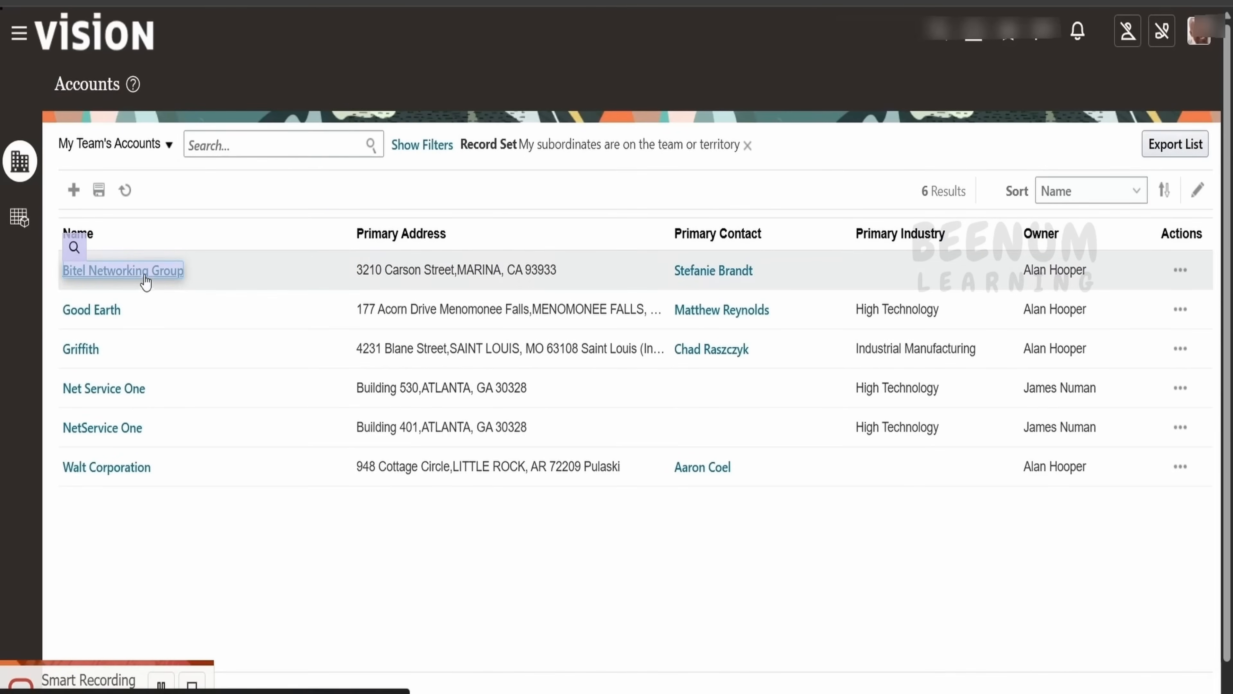
pyautogui.click(147, 280)
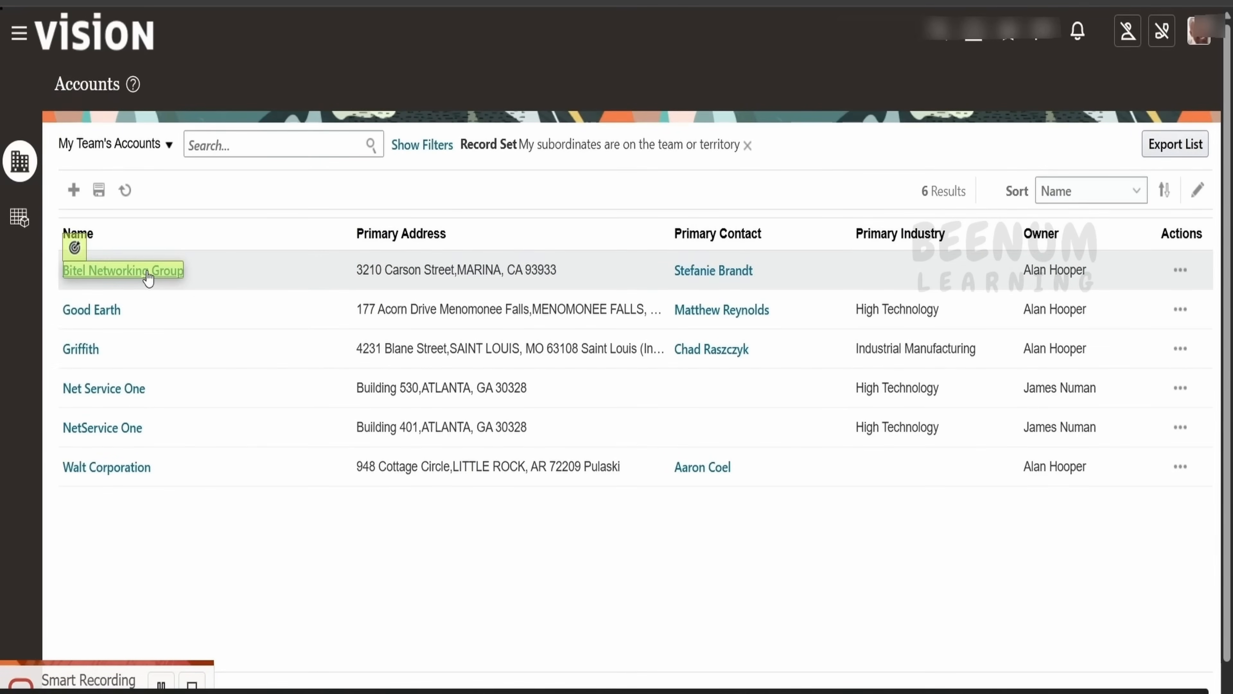
pyautogui.click(147, 272)
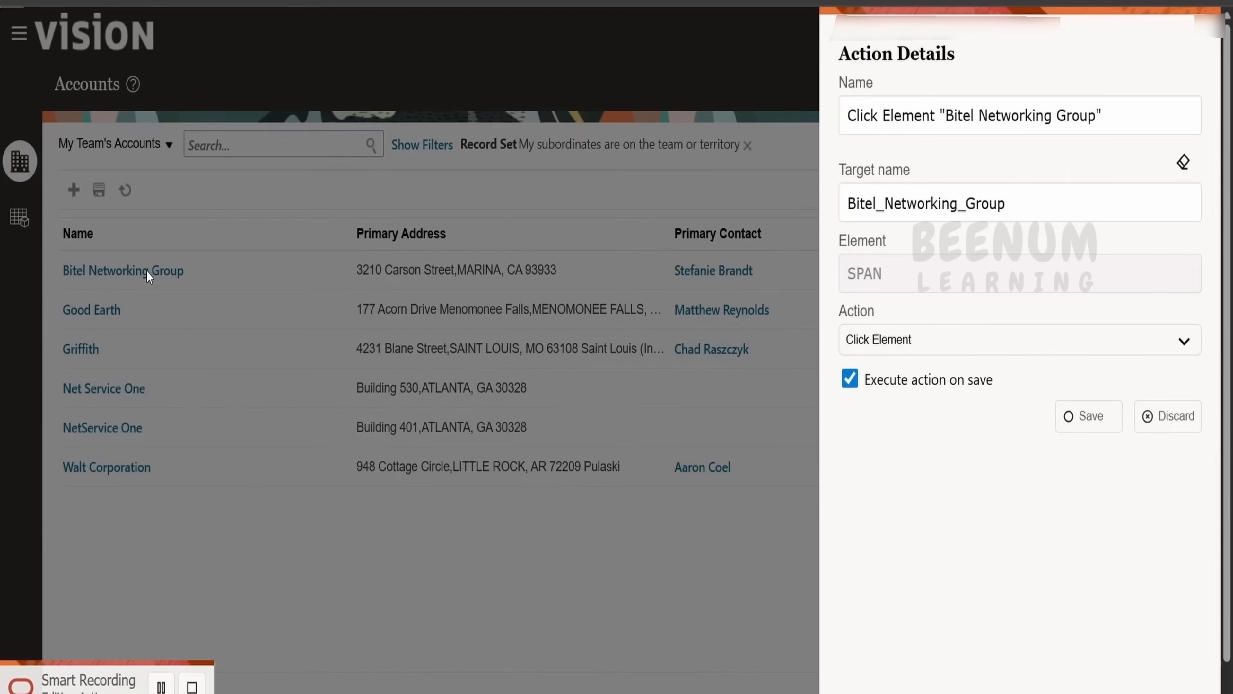
pyautogui.click(1078, 417)
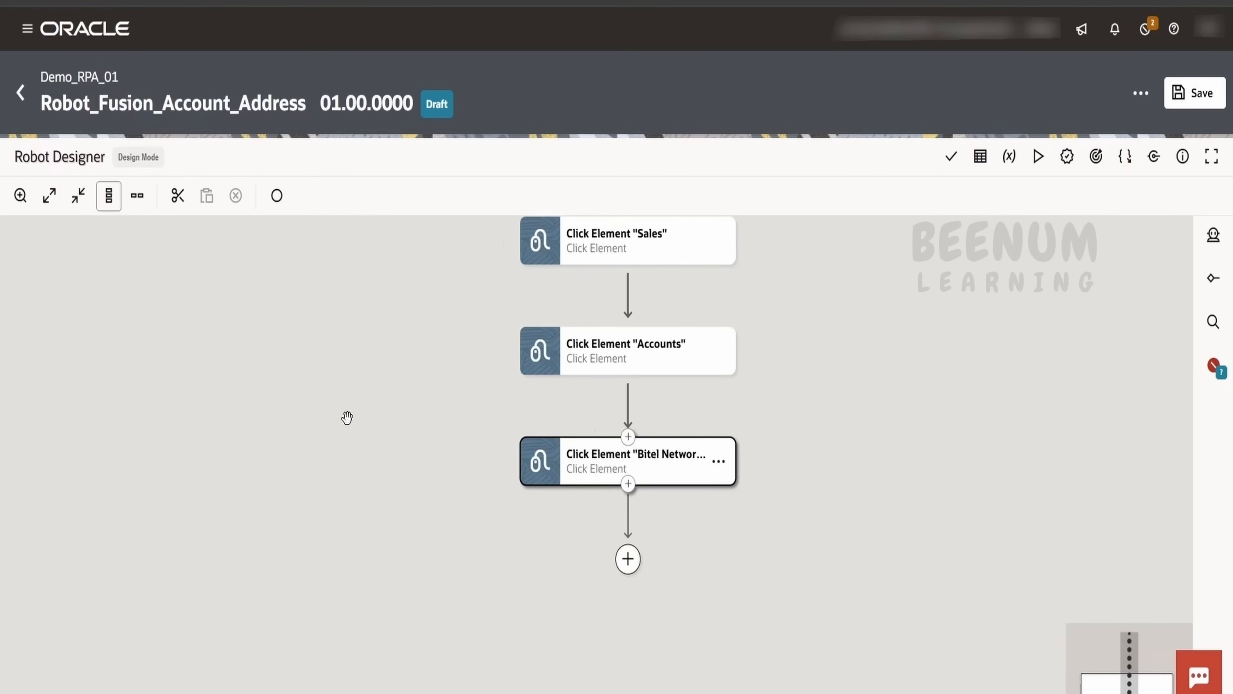
pyautogui.scroll(-2, 347, 418)
pyautogui.moveTo(388, 257); pyautogui.dragTo(292, 618)
pyautogui.moveTo(349, 314); pyautogui.dragTo(351, 501)
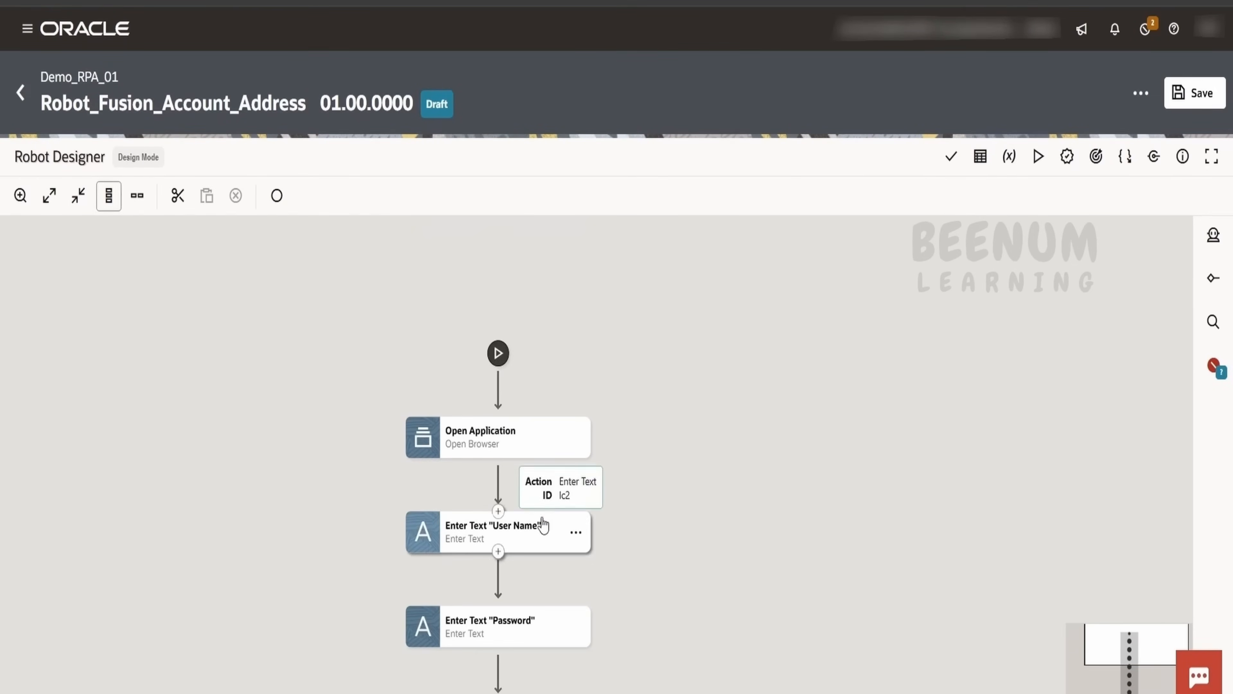
pyautogui.scroll(-5, 666, 413)
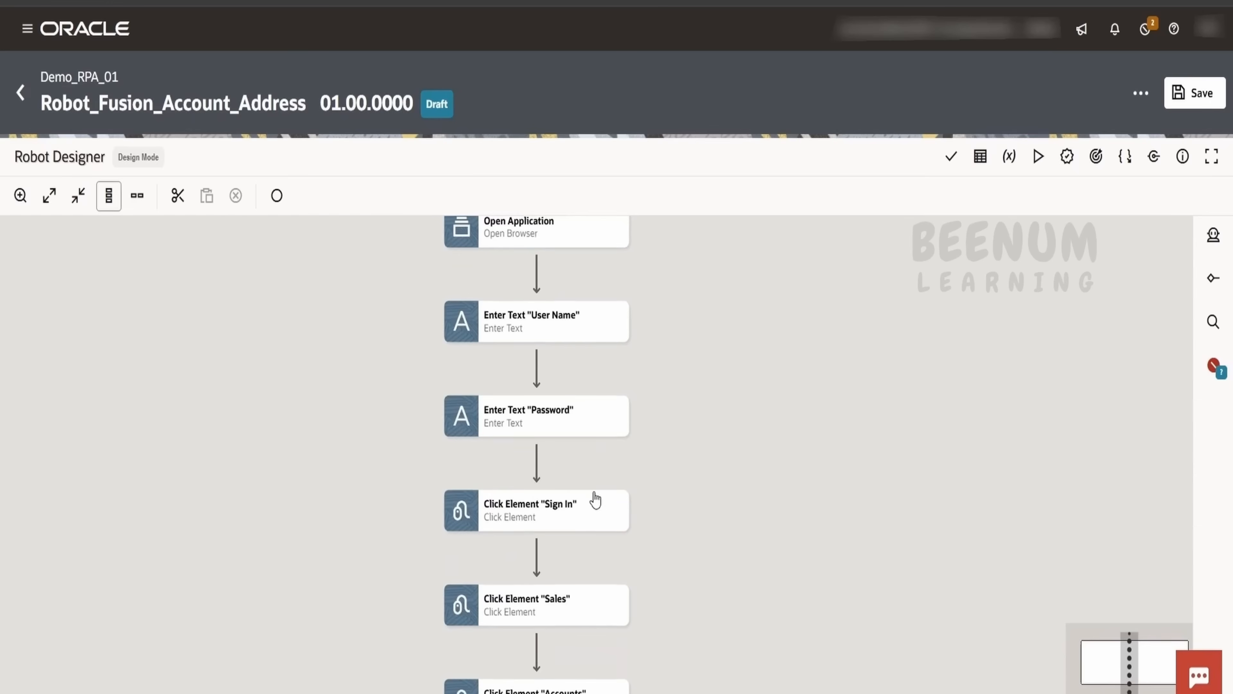
pyautogui.scroll(-7, 683, 593)
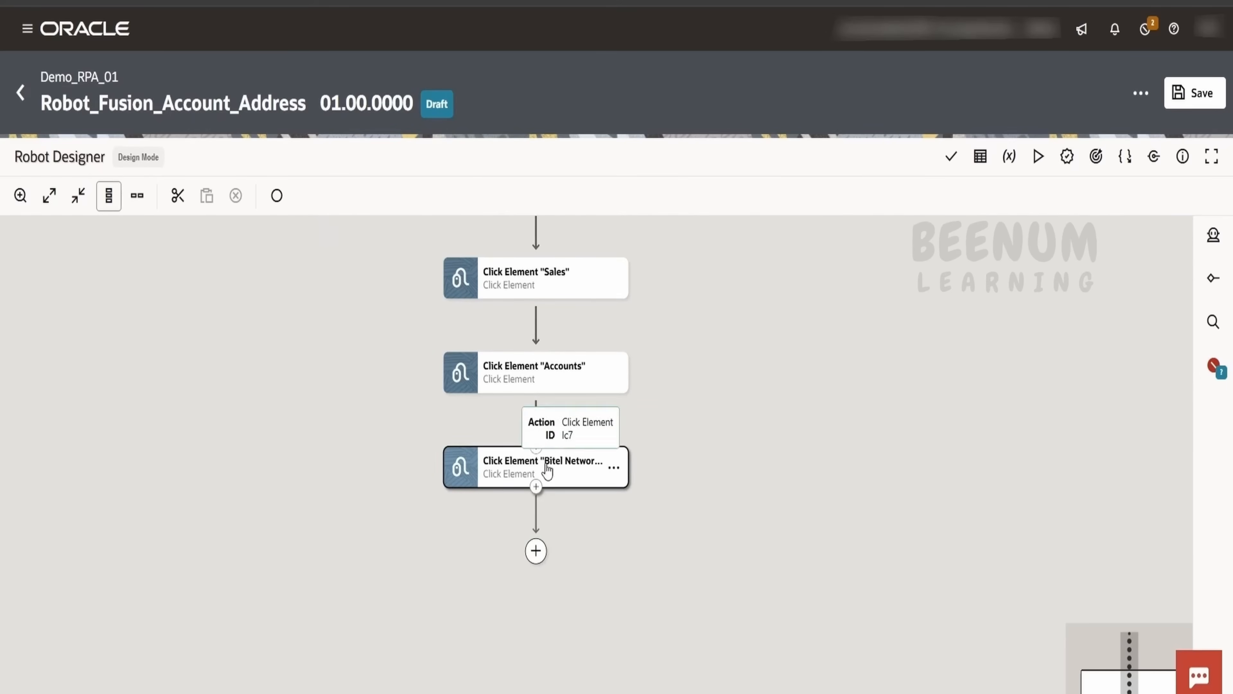
pyautogui.click(614, 469)
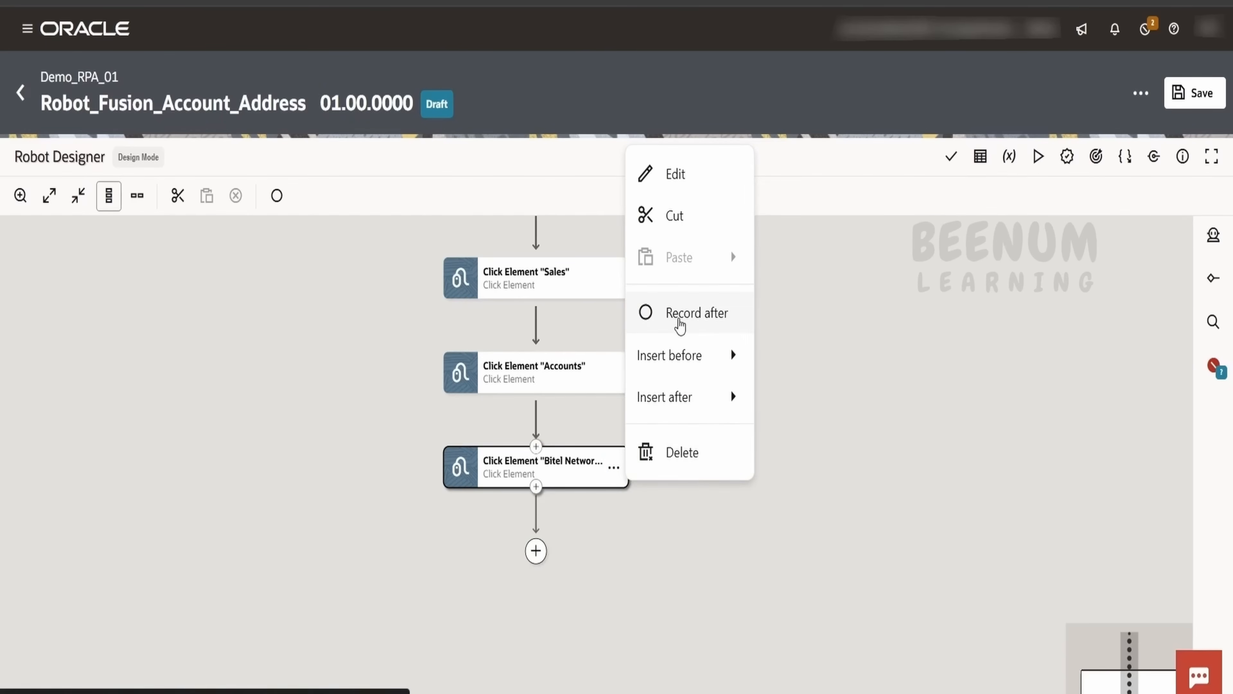
pyautogui.click(334, 242)
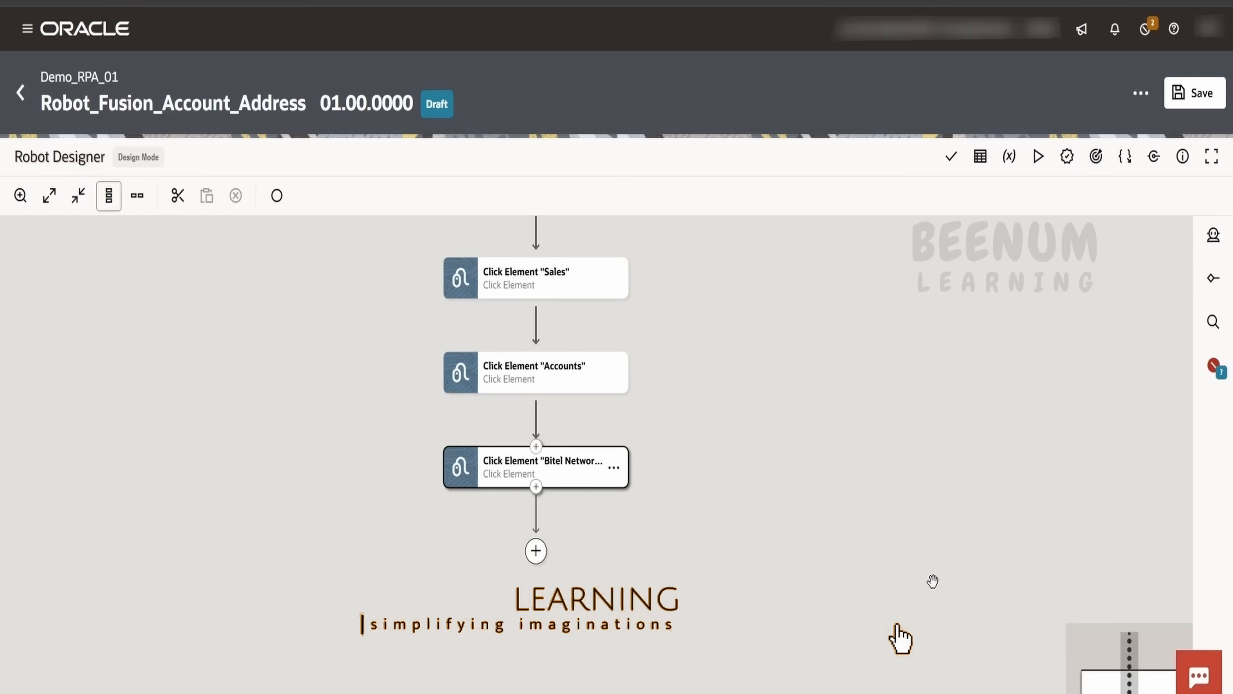
pyautogui.scroll(10, 831, 446)
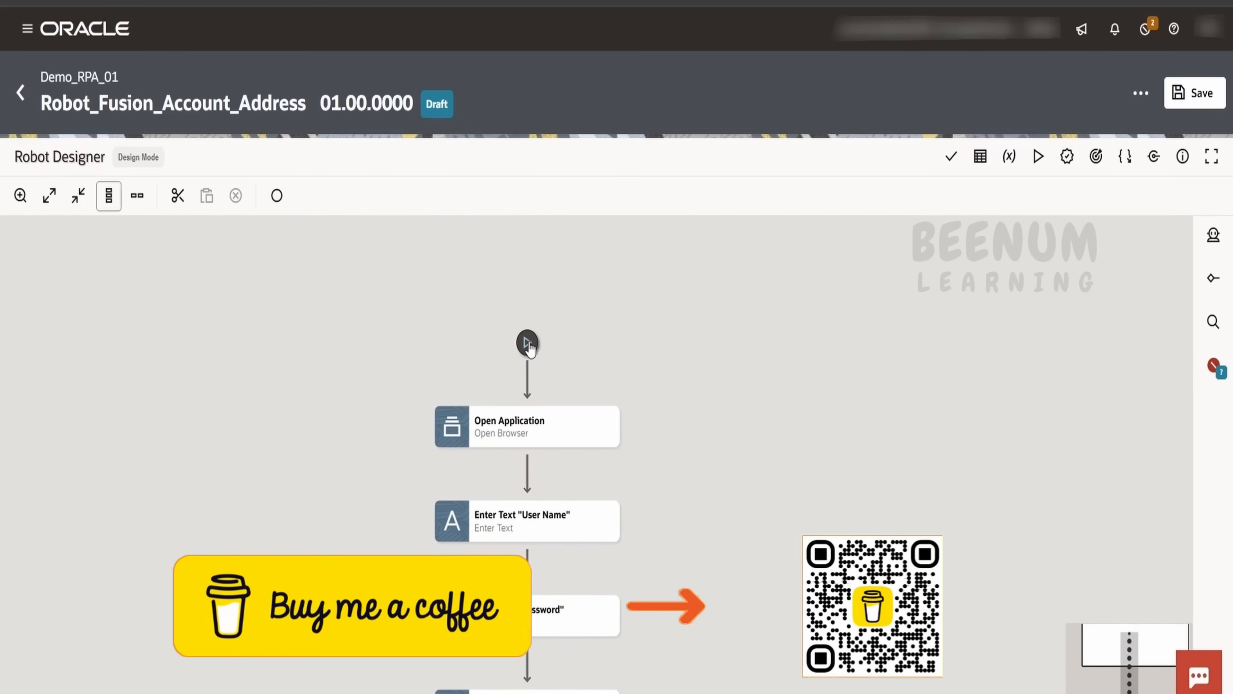
# - Define a string output property named vAddress on the robot's trigger
pyautogui.click(527, 342)
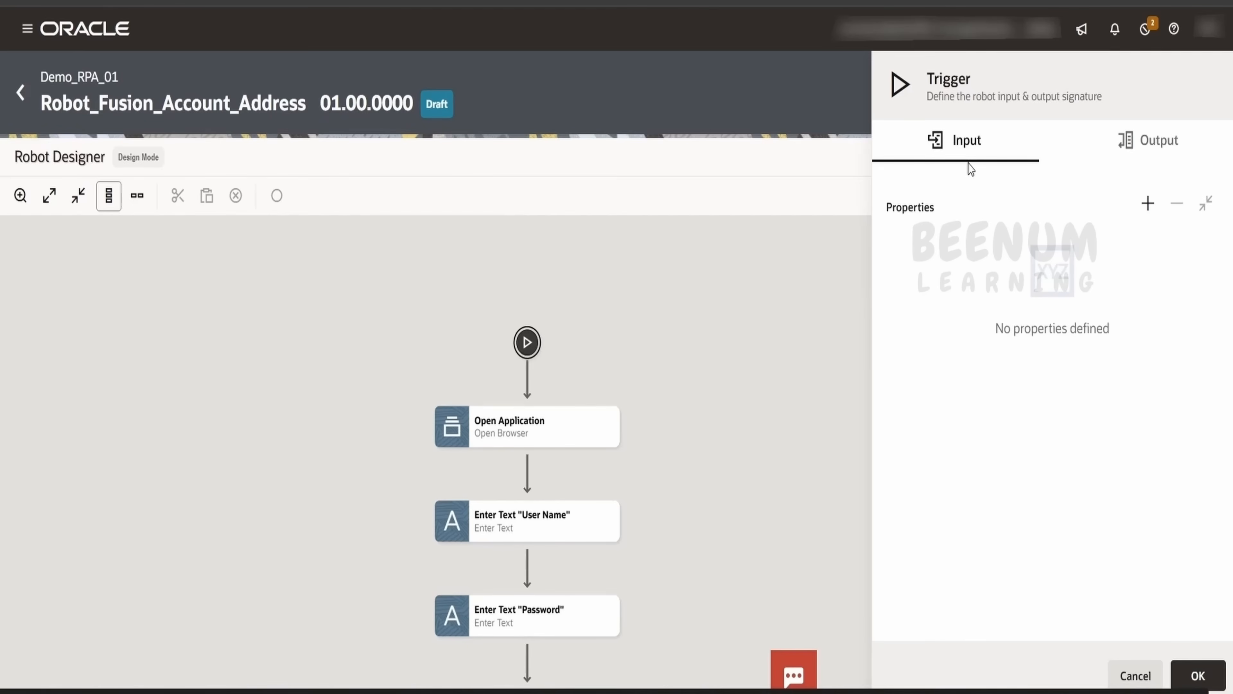
pyautogui.click(1156, 156)
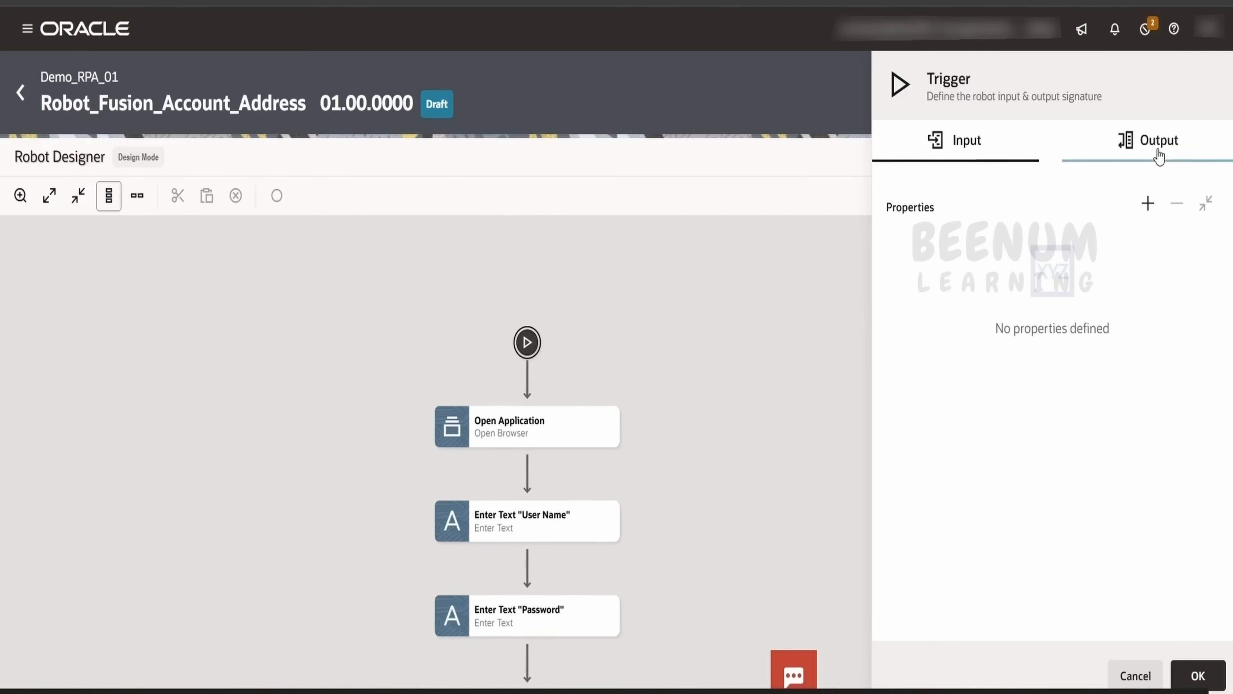
pyautogui.click(1147, 203)
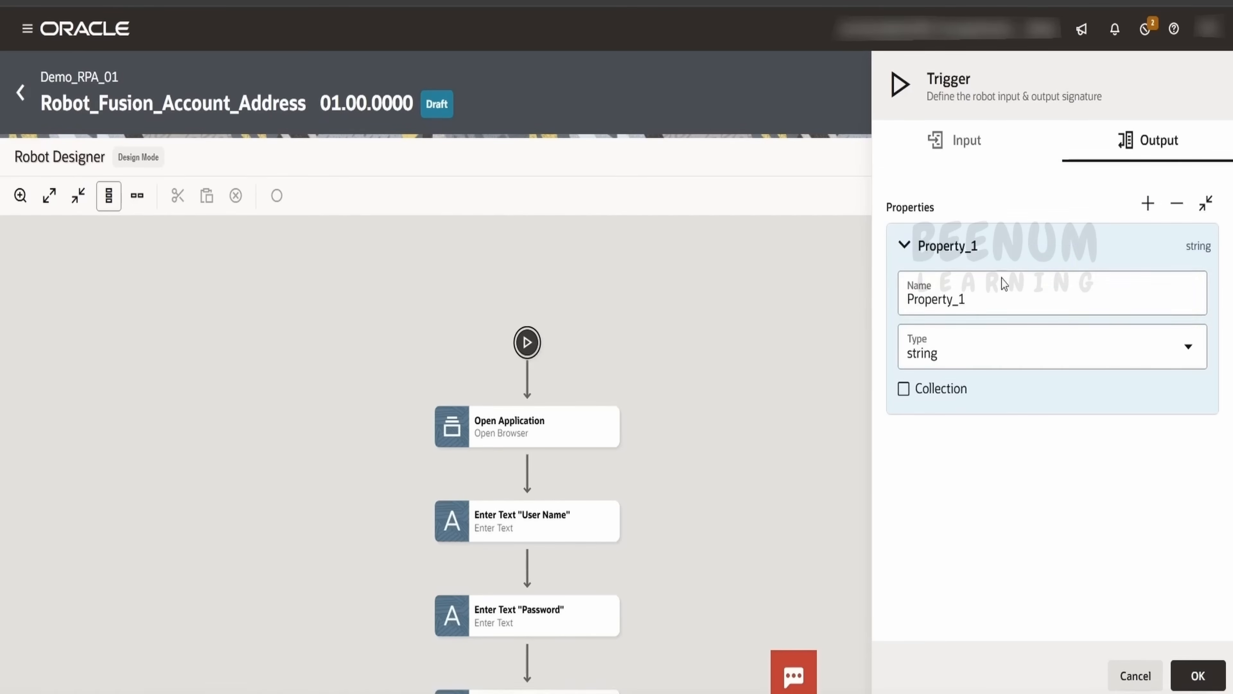
pyautogui.doubleClick(946, 298)
pyautogui.write('V')
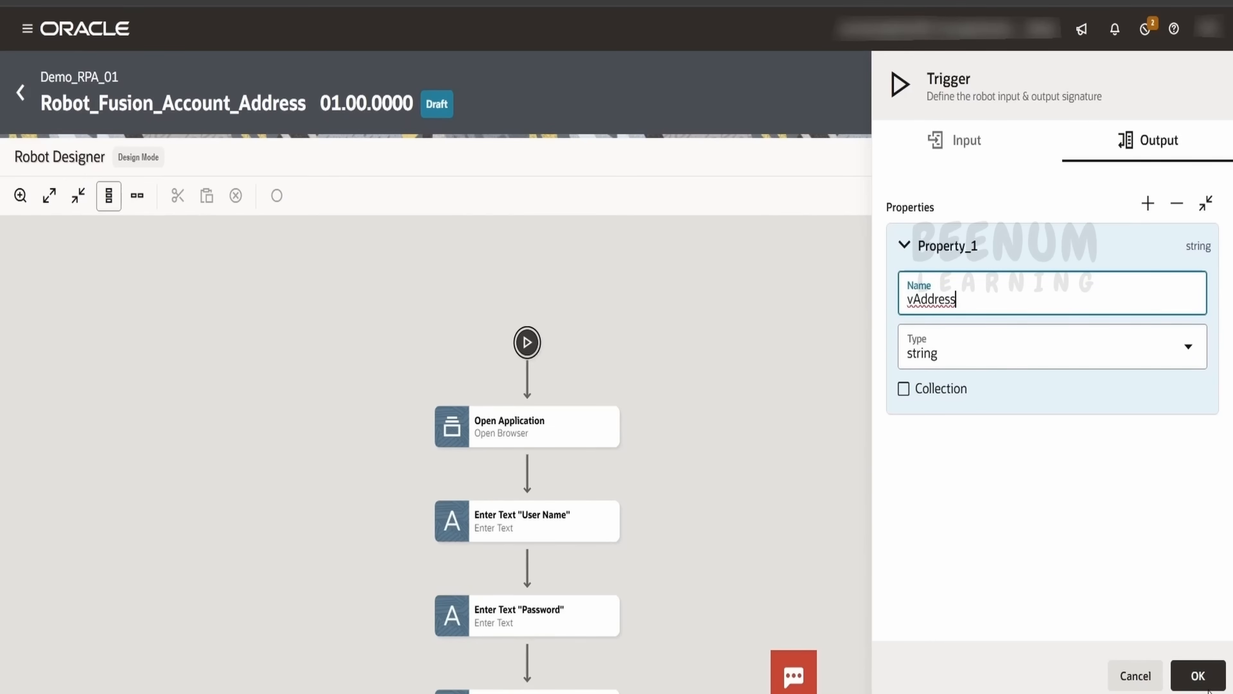
pyautogui.click(1195, 675)
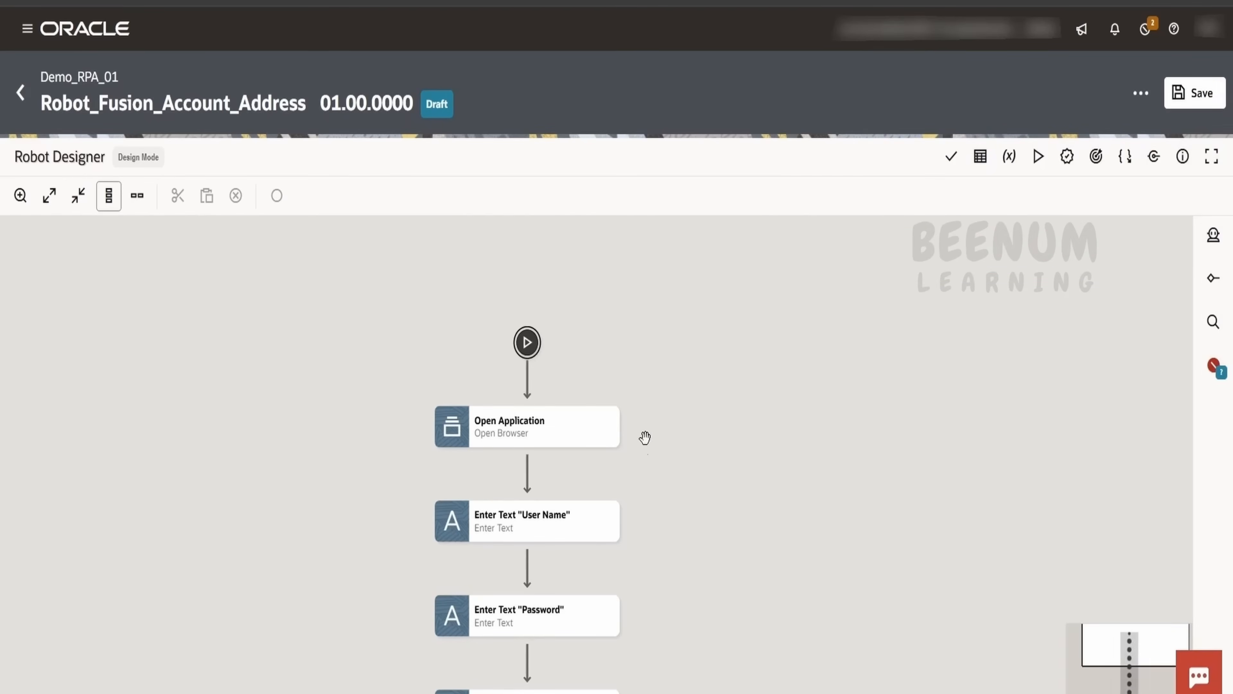
# - Start recording after the Bitel Networking Group click step in the Fusion Accounts tab
pyautogui.scroll(-10, 698, 575)
pyautogui.scroll(2, 698, 576)
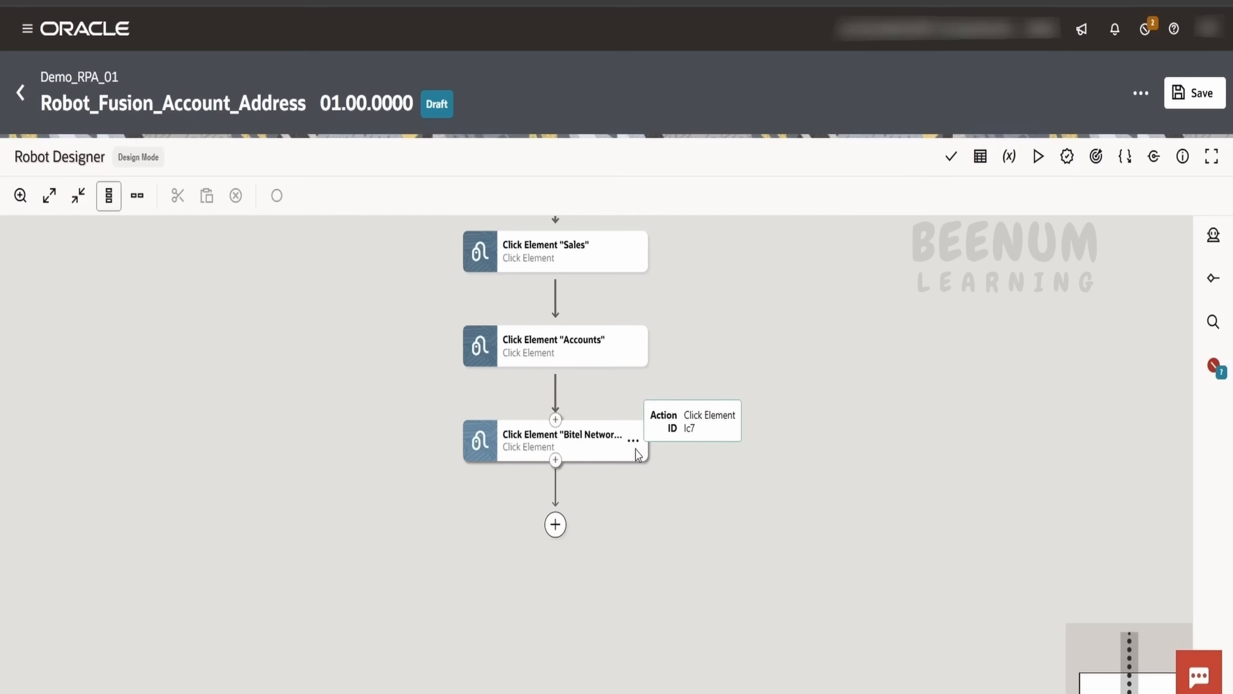
pyautogui.click(633, 442)
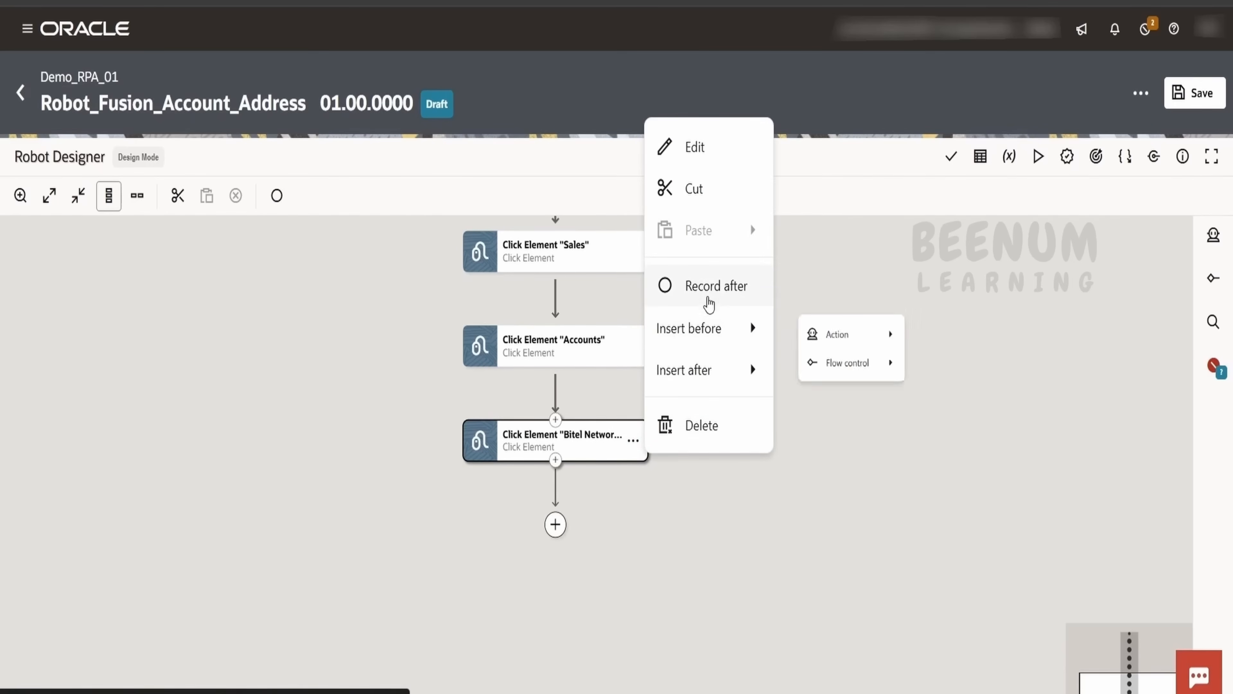
pyautogui.click(712, 286)
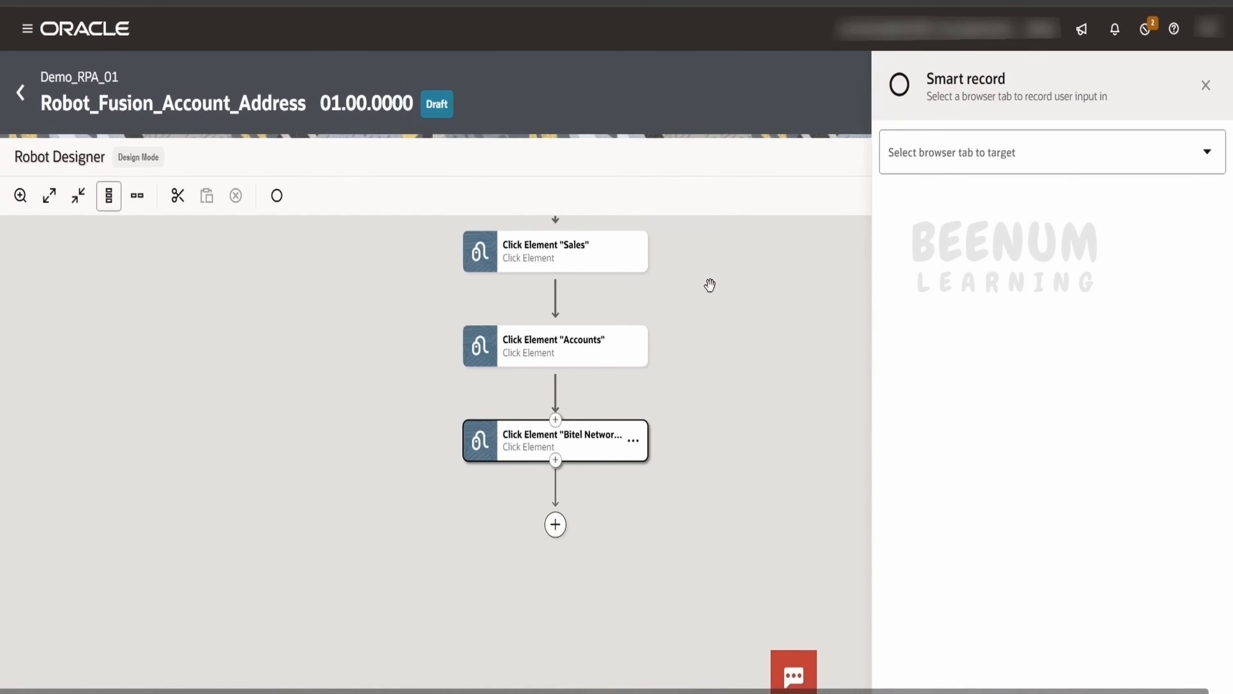
pyautogui.click(966, 156)
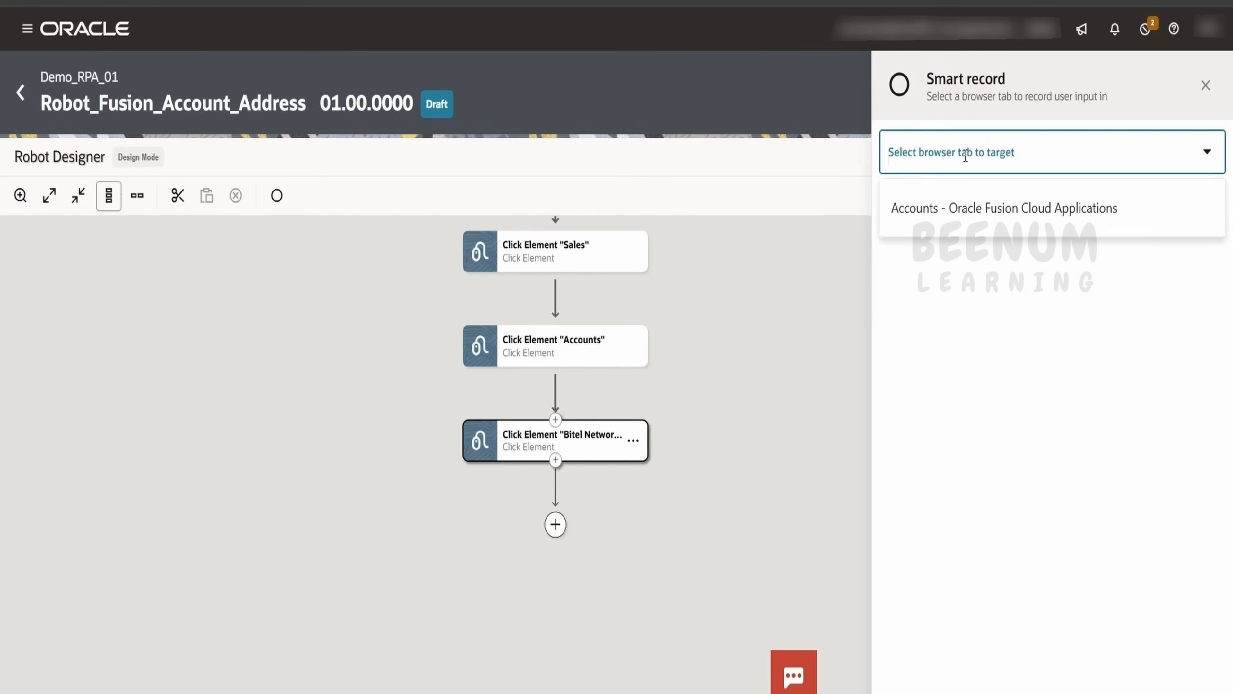
pyautogui.click(955, 209)
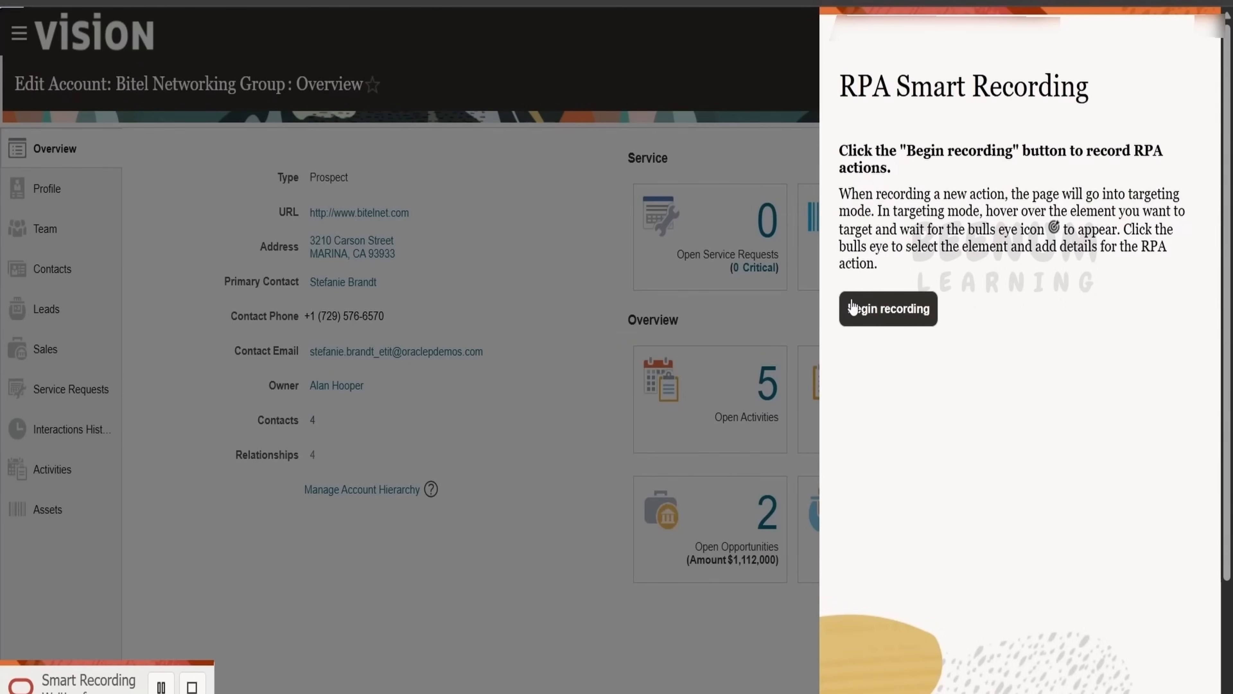
pyautogui.click(896, 310)
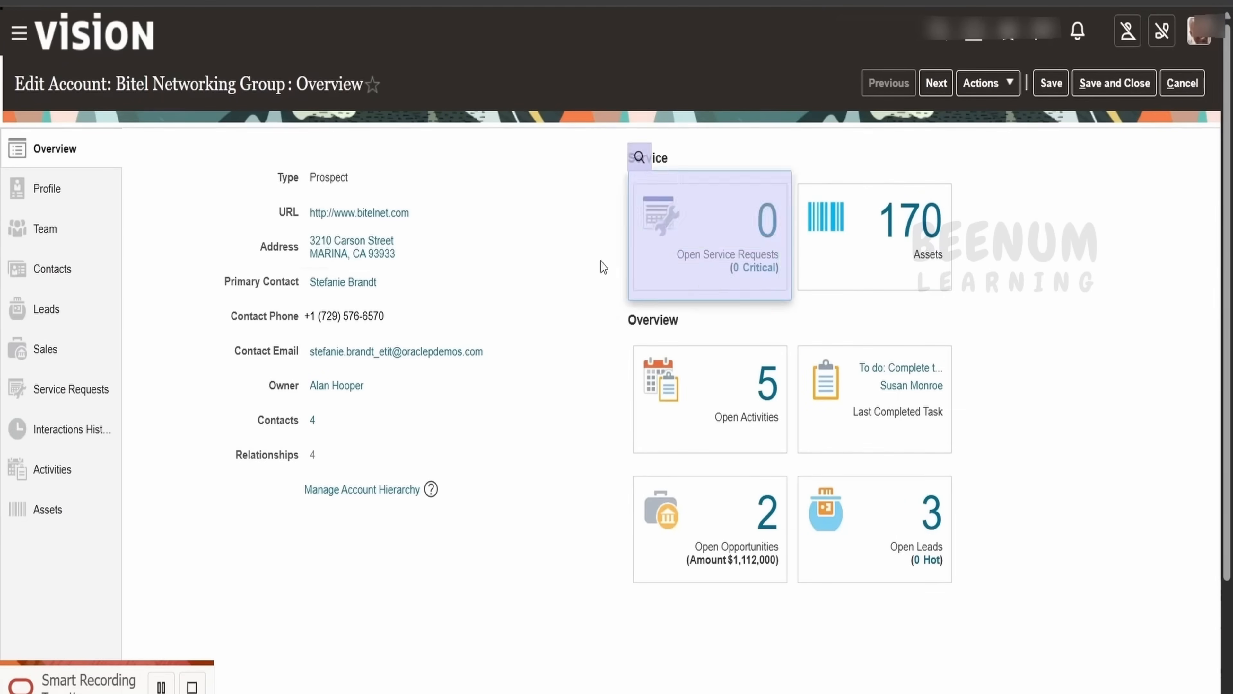
# - Add a Get Text action on the account Address saved into vAddress, then stop recording
pyautogui.click(413, 252)
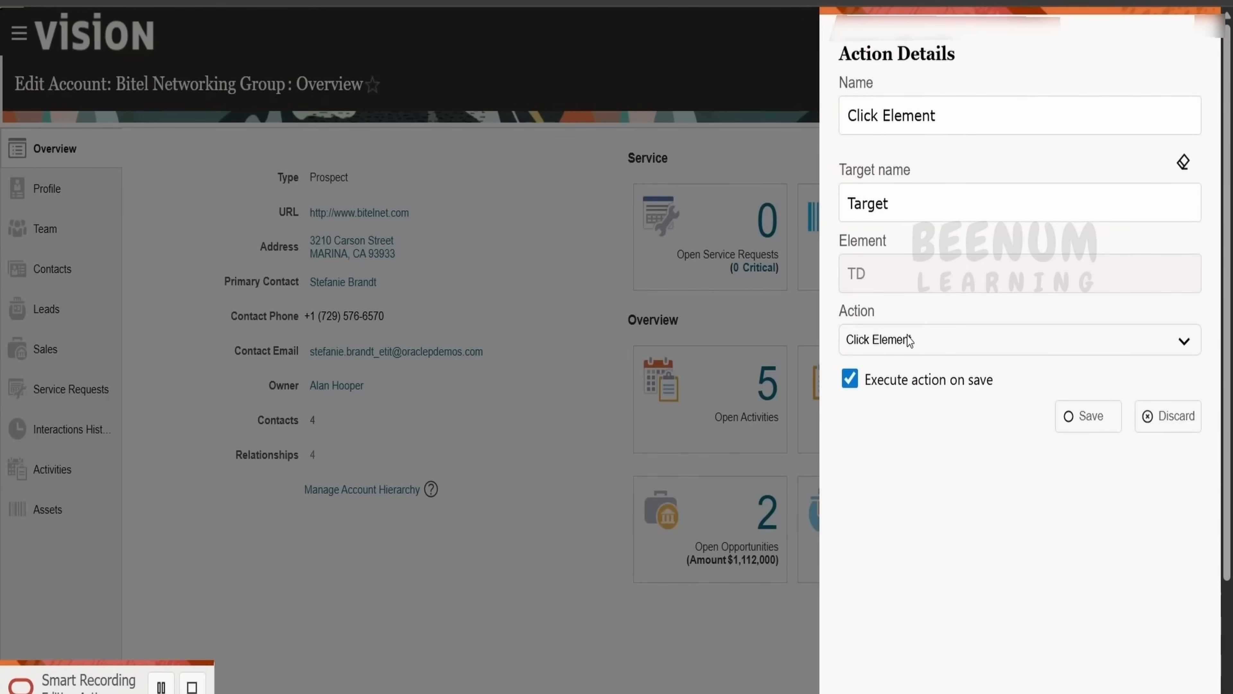
pyautogui.click(909, 340)
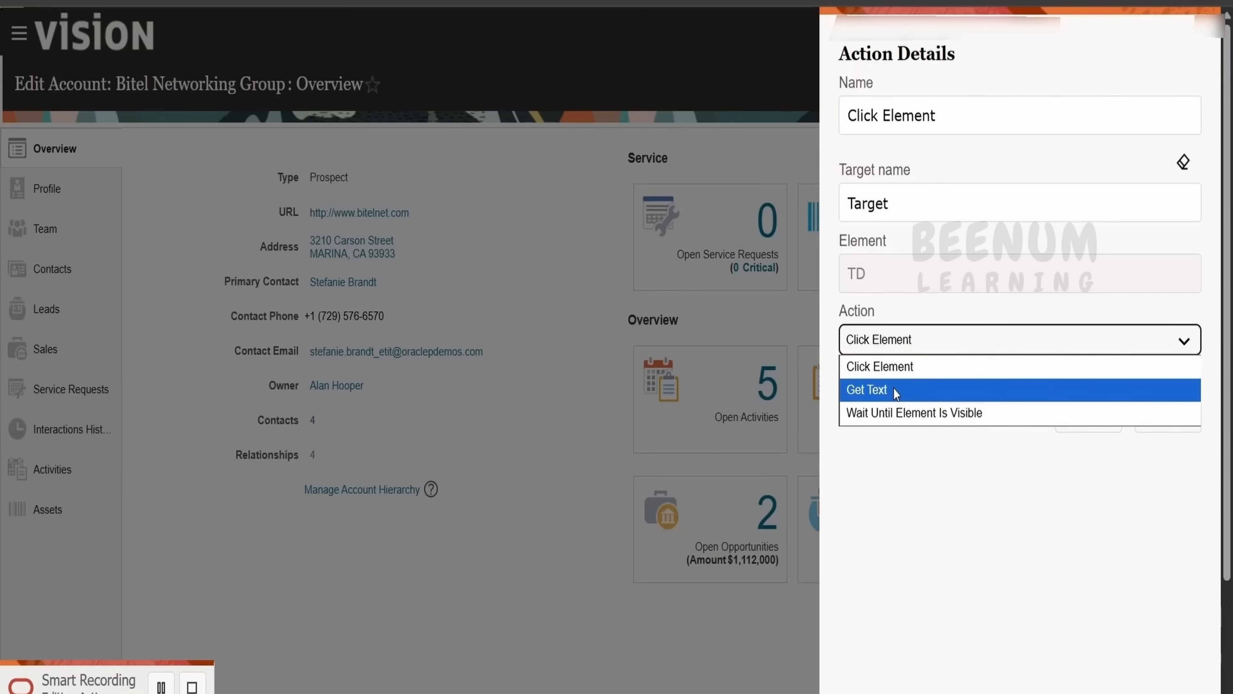
pyautogui.click(893, 388)
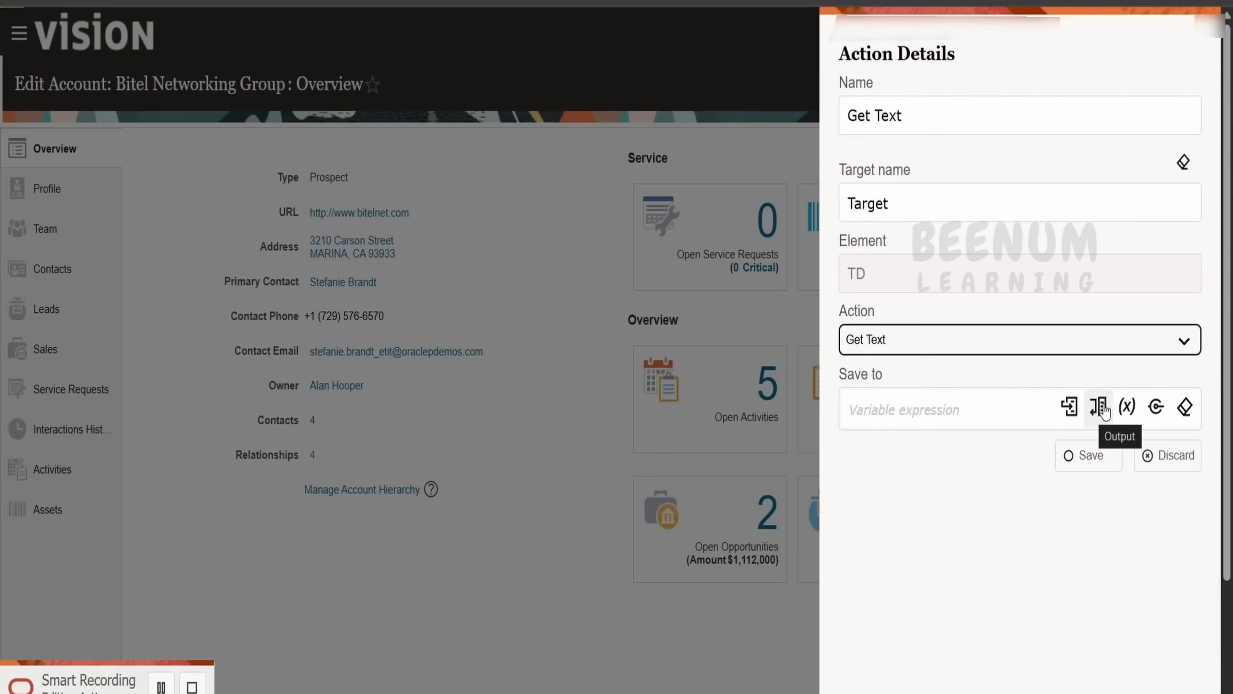
pyautogui.click(1100, 407)
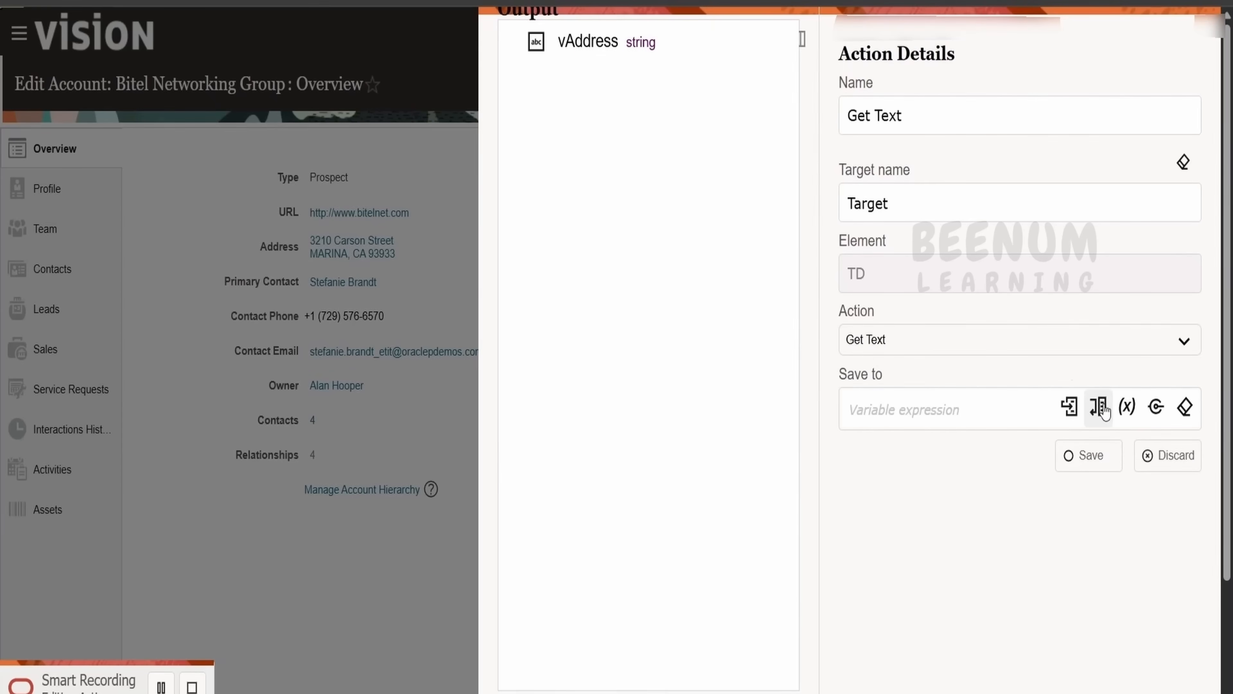
pyautogui.moveTo(552, 35); pyautogui.dragTo(925, 413)
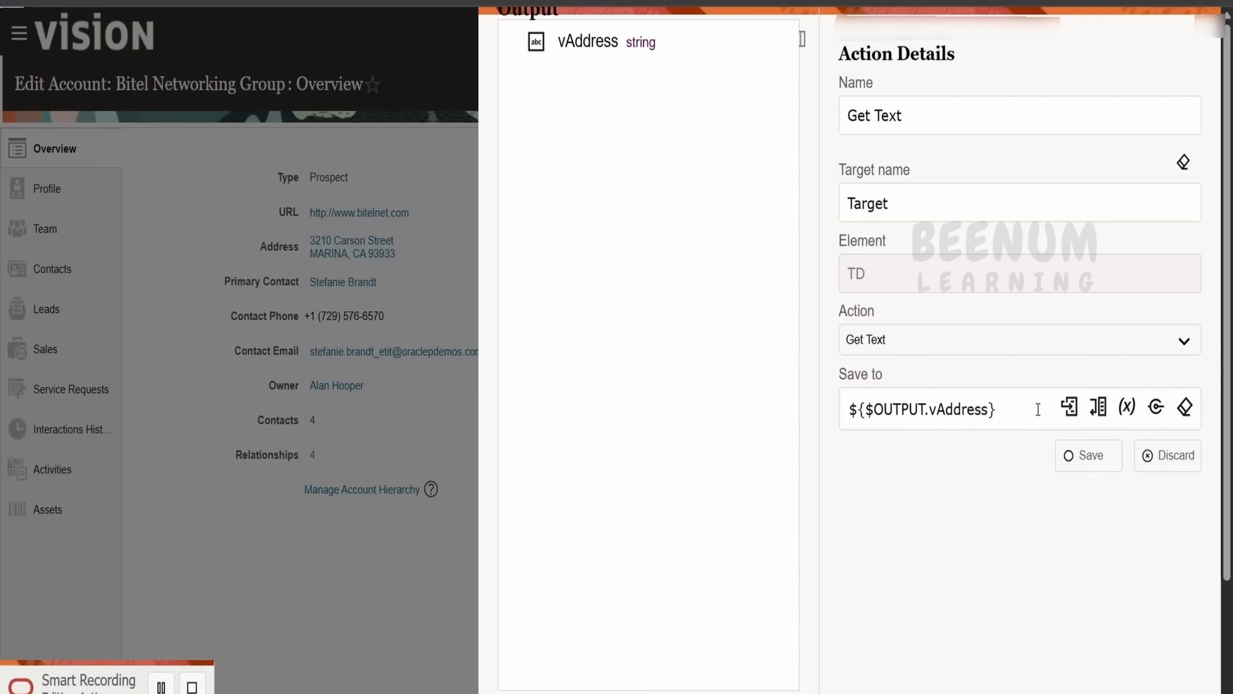
pyautogui.click(1088, 457)
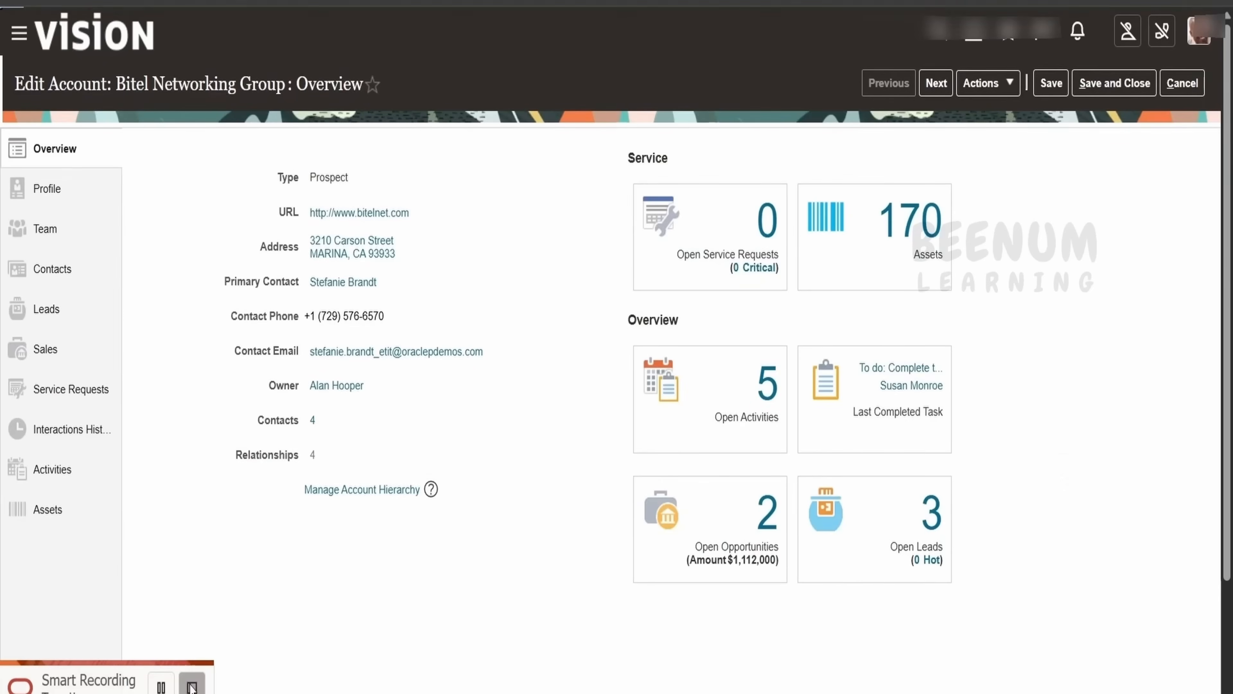
pyautogui.click(191, 686)
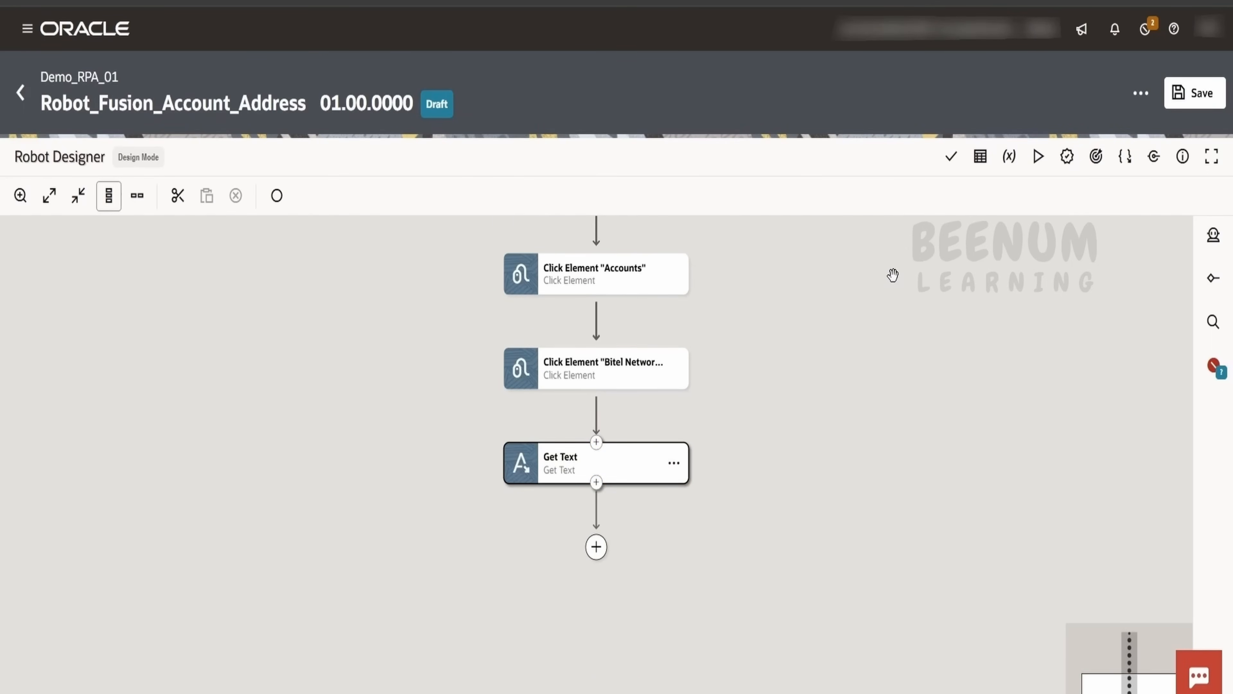
# - Check the empty robot variables list and centre the Get Text step on the canvas
pyautogui.click(1009, 165)
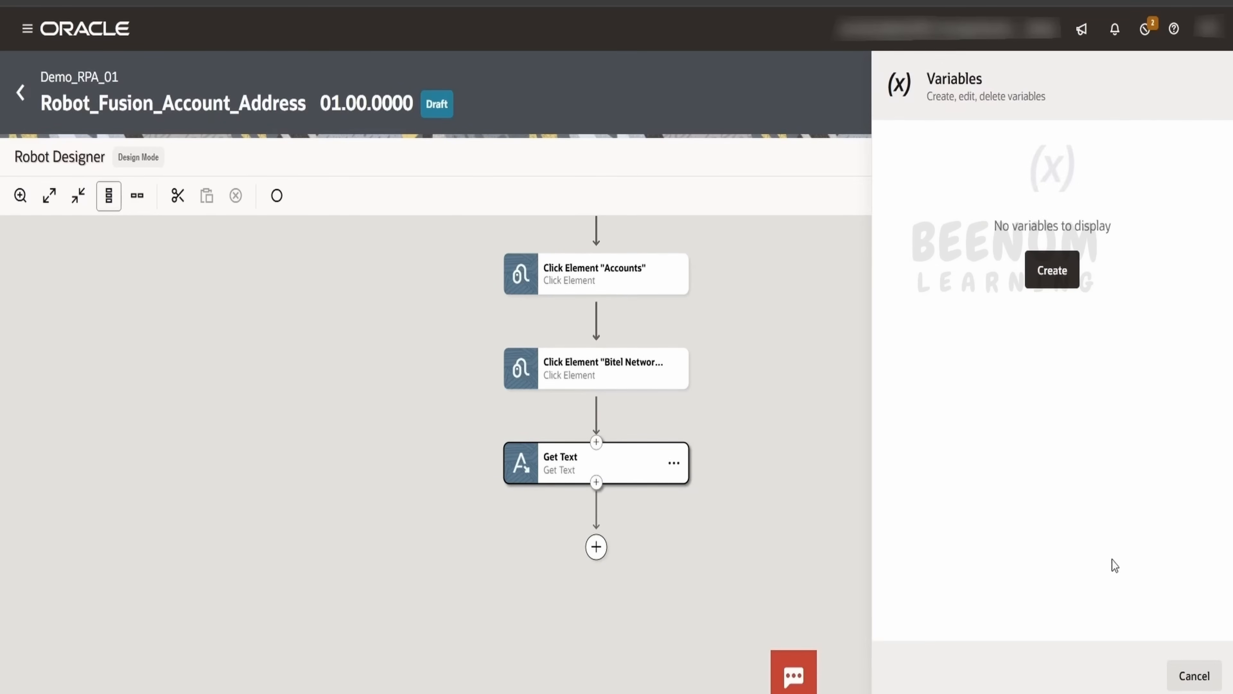
pyautogui.click(1194, 675)
pyautogui.scroll(5, 614, 452)
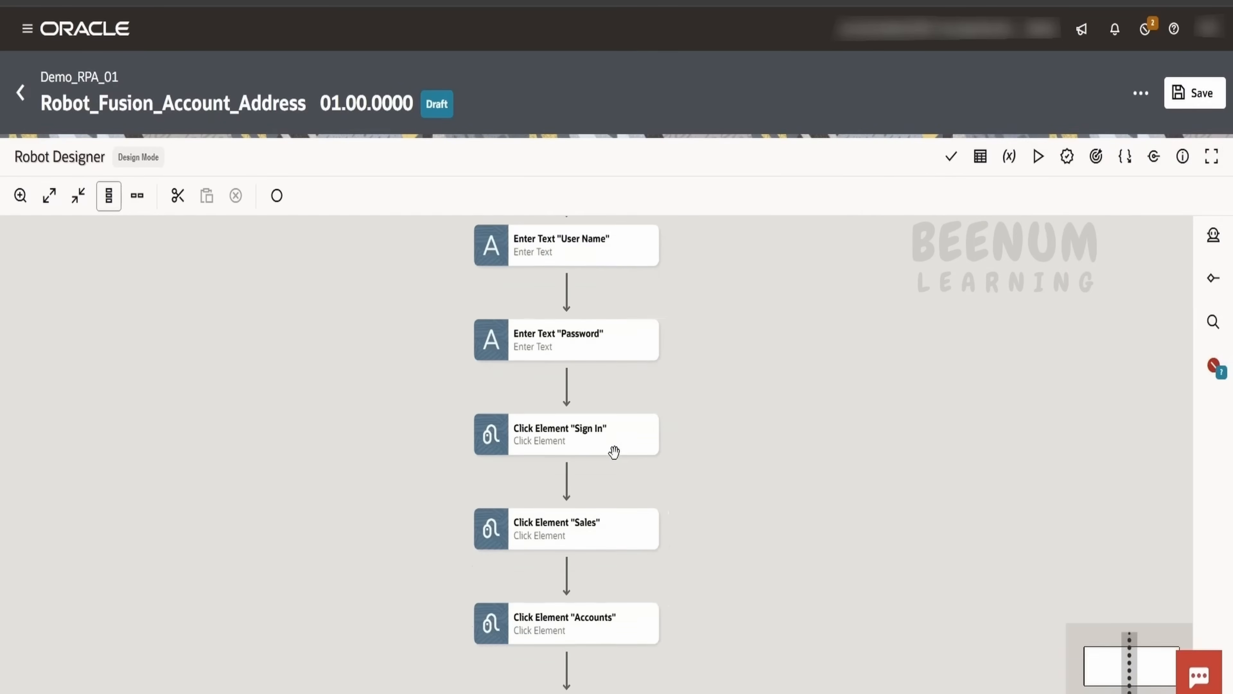
pyautogui.scroll(1, 724, 391)
pyautogui.scroll(-5, 735, 383)
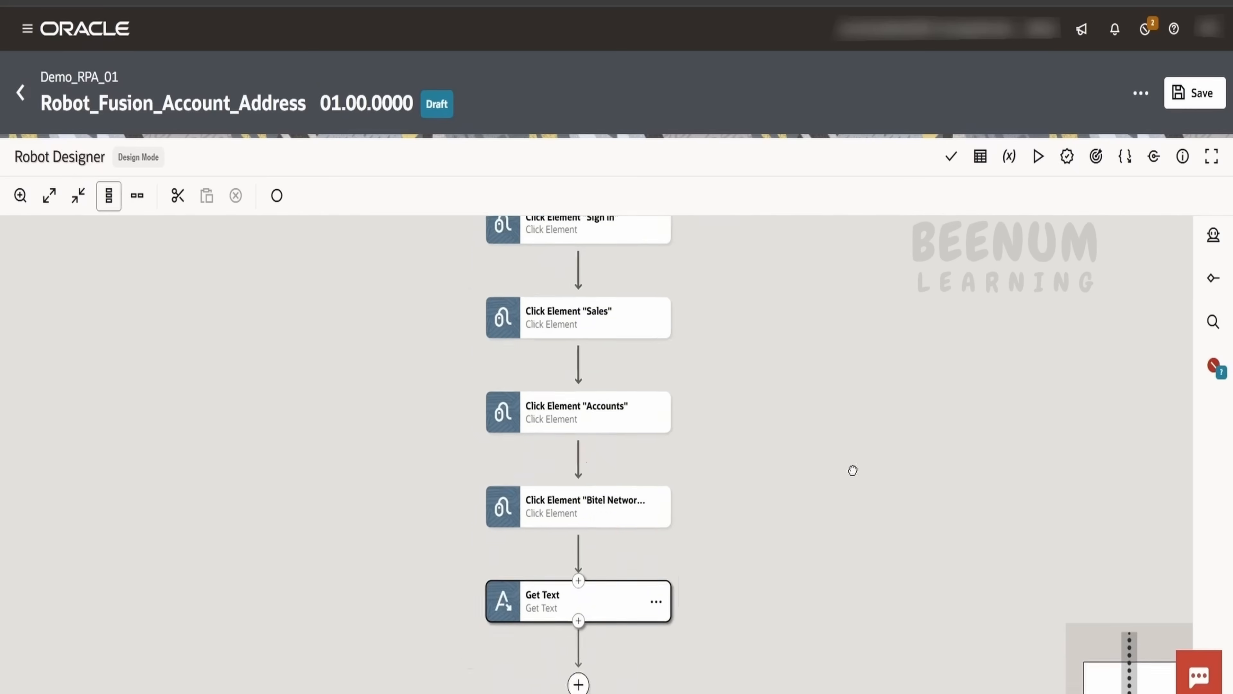
pyautogui.moveTo(853, 470); pyautogui.dragTo(918, 260)
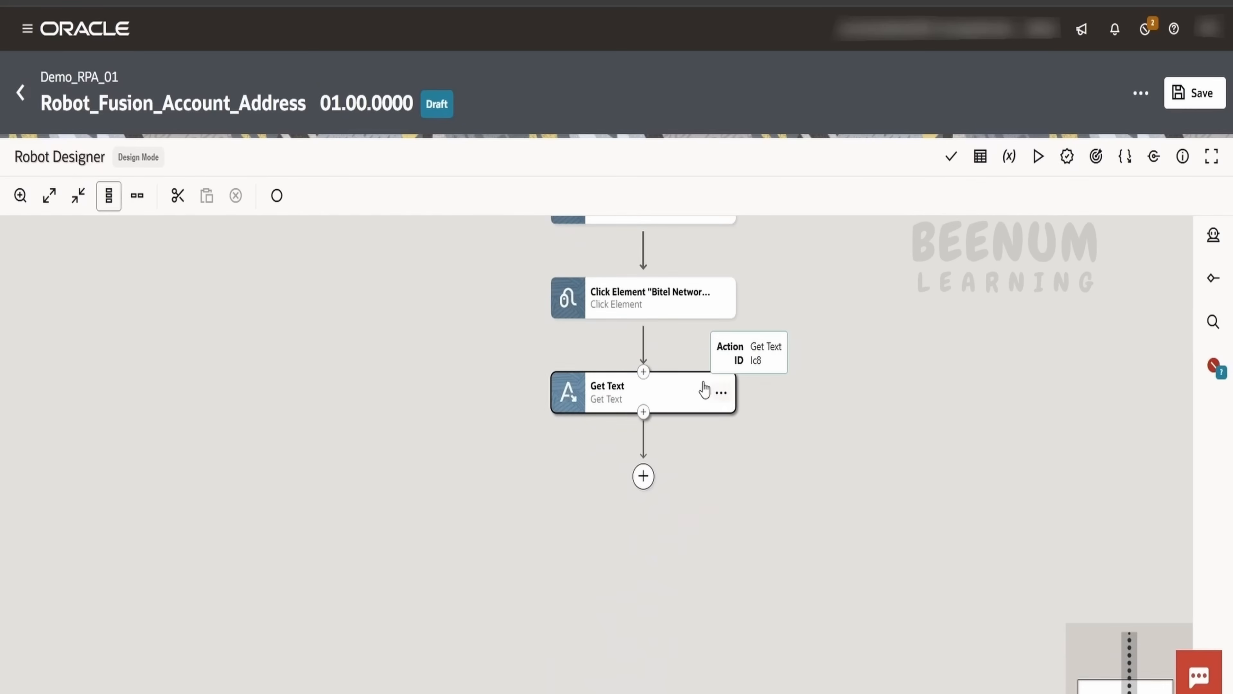
# - Add a Log step after Get Text whose message is ${$OUTPUT.vAddress}
pyautogui.click(643, 478)
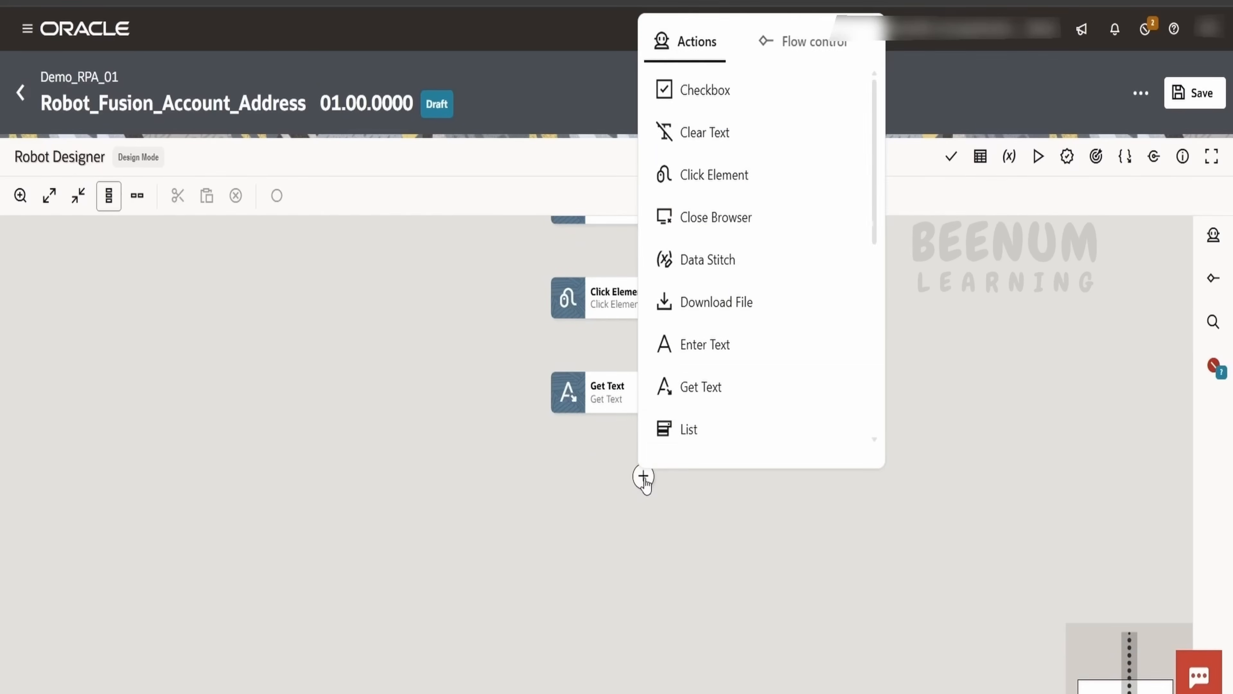
pyautogui.scroll(-3, 721, 314)
pyautogui.scroll(-2, 722, 315)
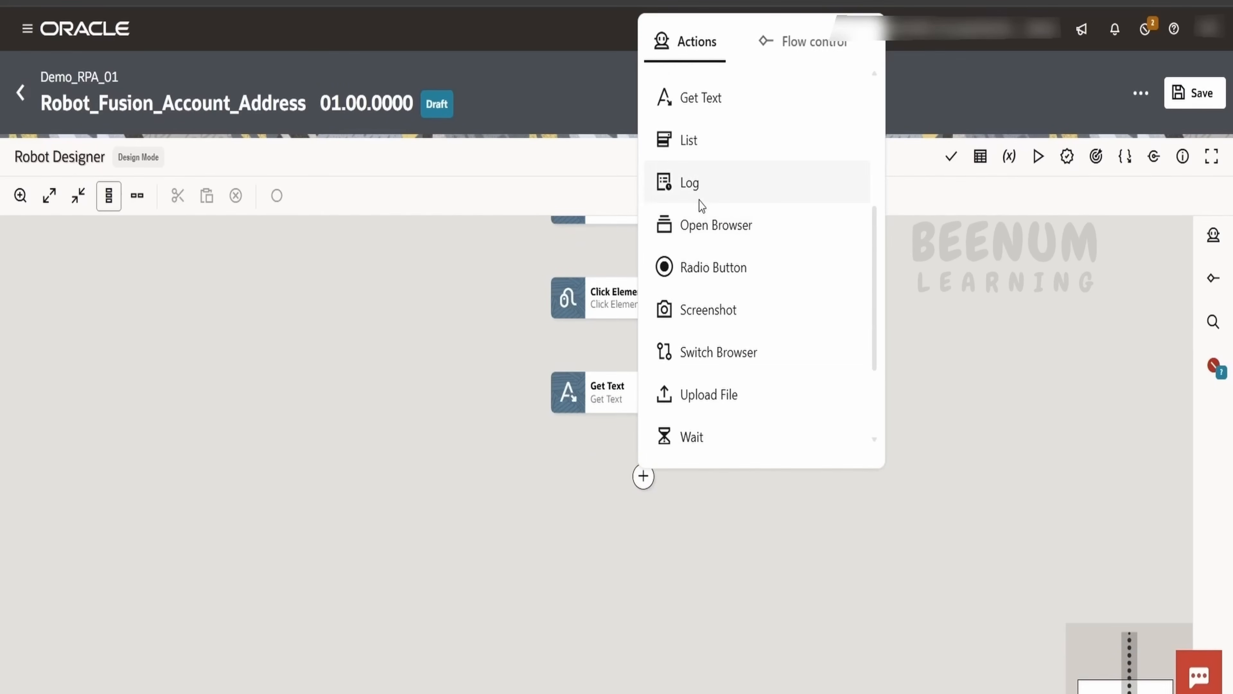
pyautogui.click(694, 183)
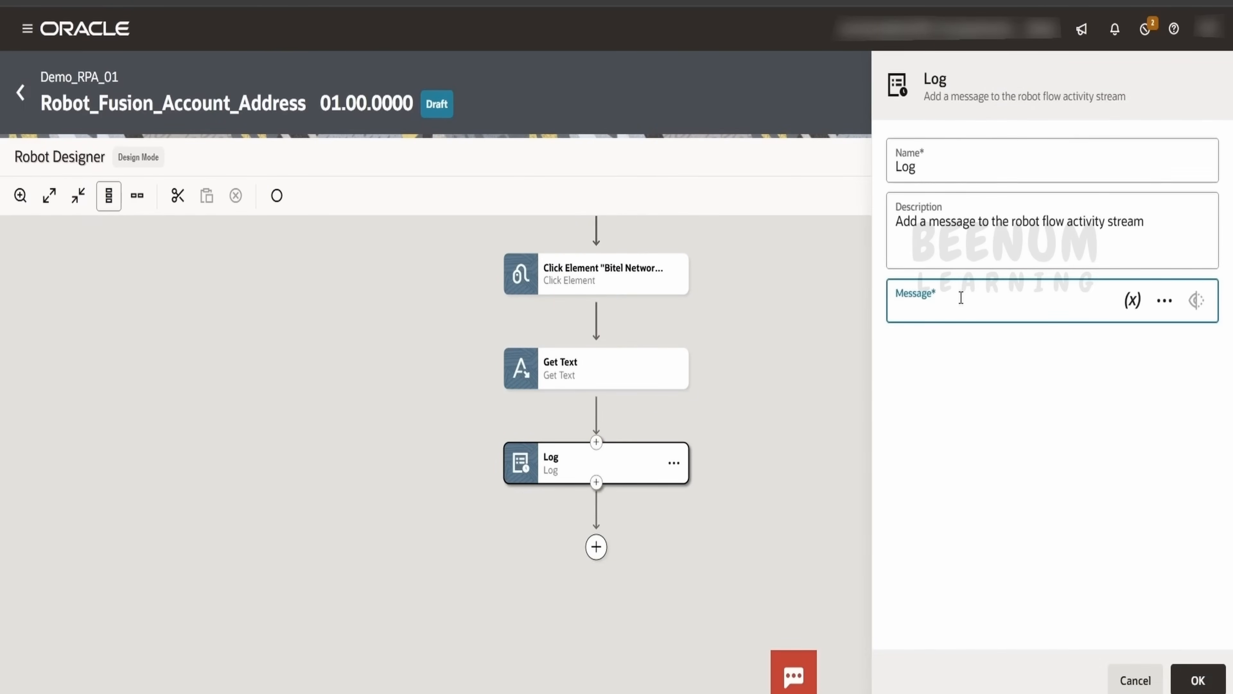
pyautogui.click(1131, 301)
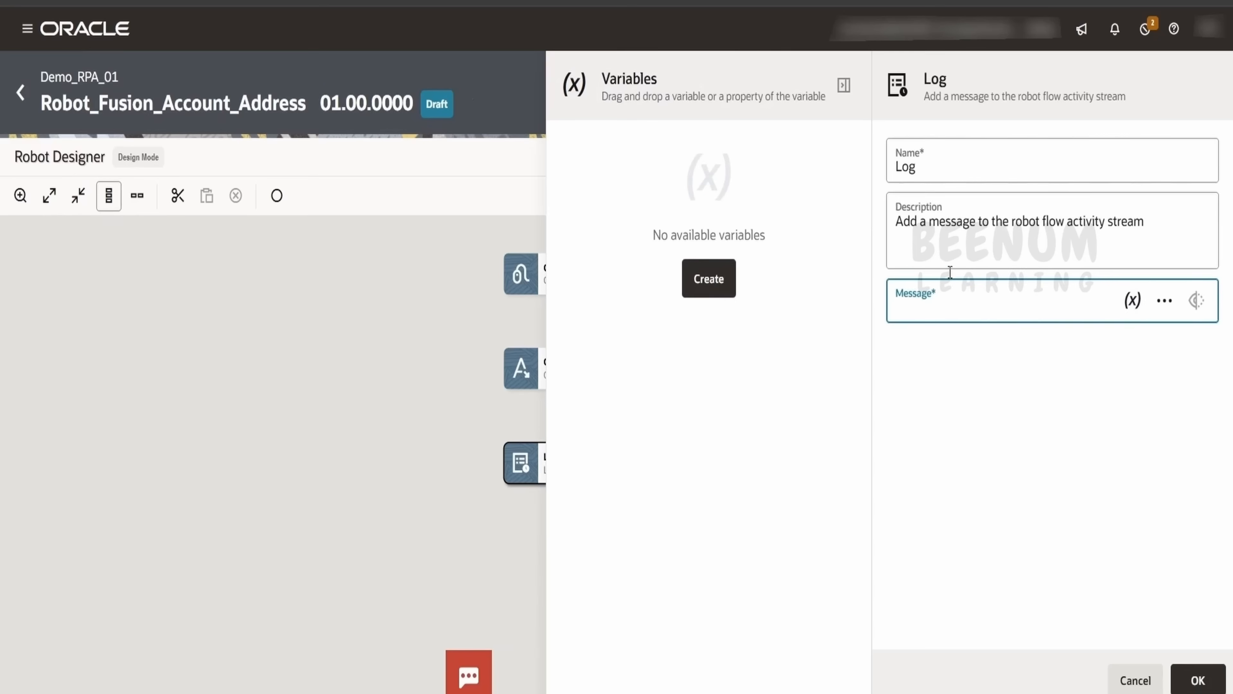
pyautogui.click(1169, 315)
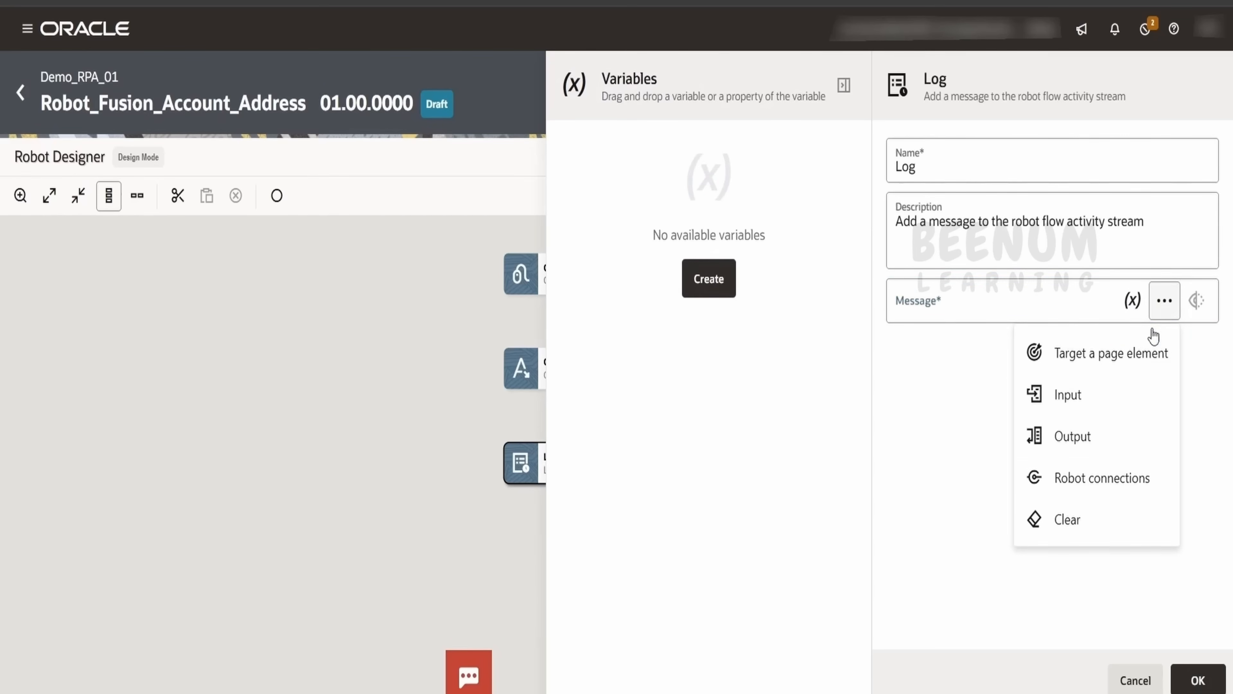
pyautogui.click(1087, 436)
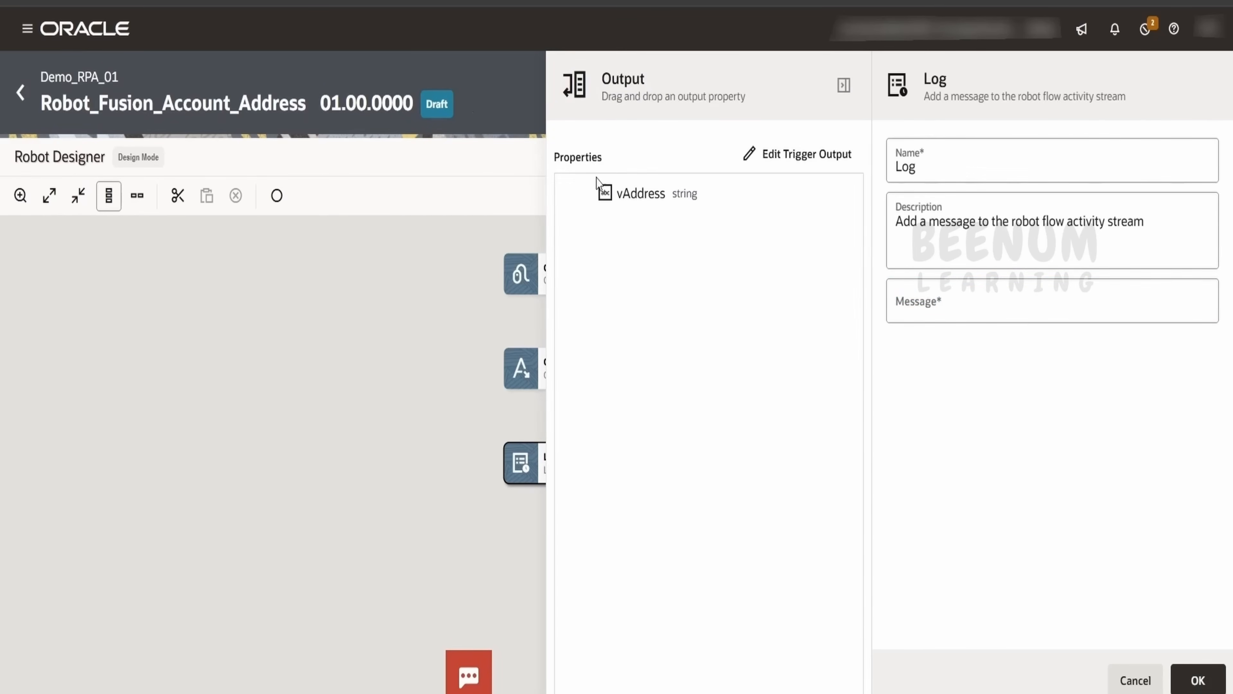
pyautogui.moveTo(589, 180); pyautogui.dragTo(903, 312)
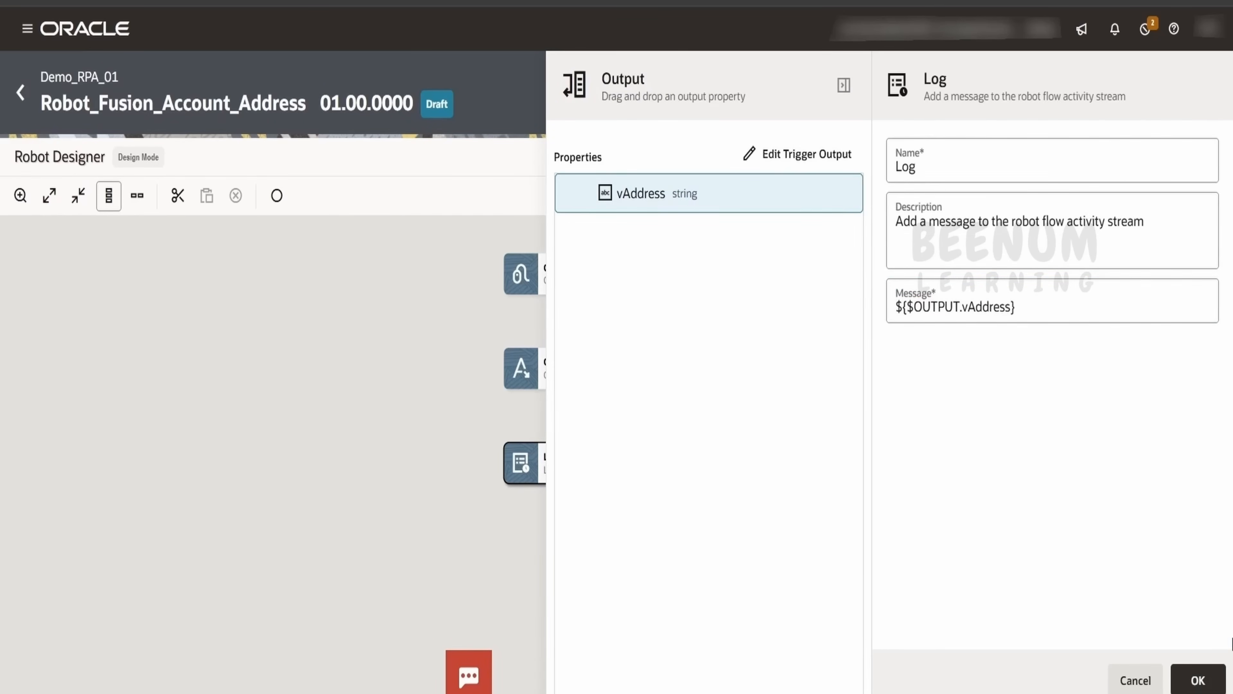
# - Close the test run output and log and return to the top of the flow
pyautogui.click(1198, 680)
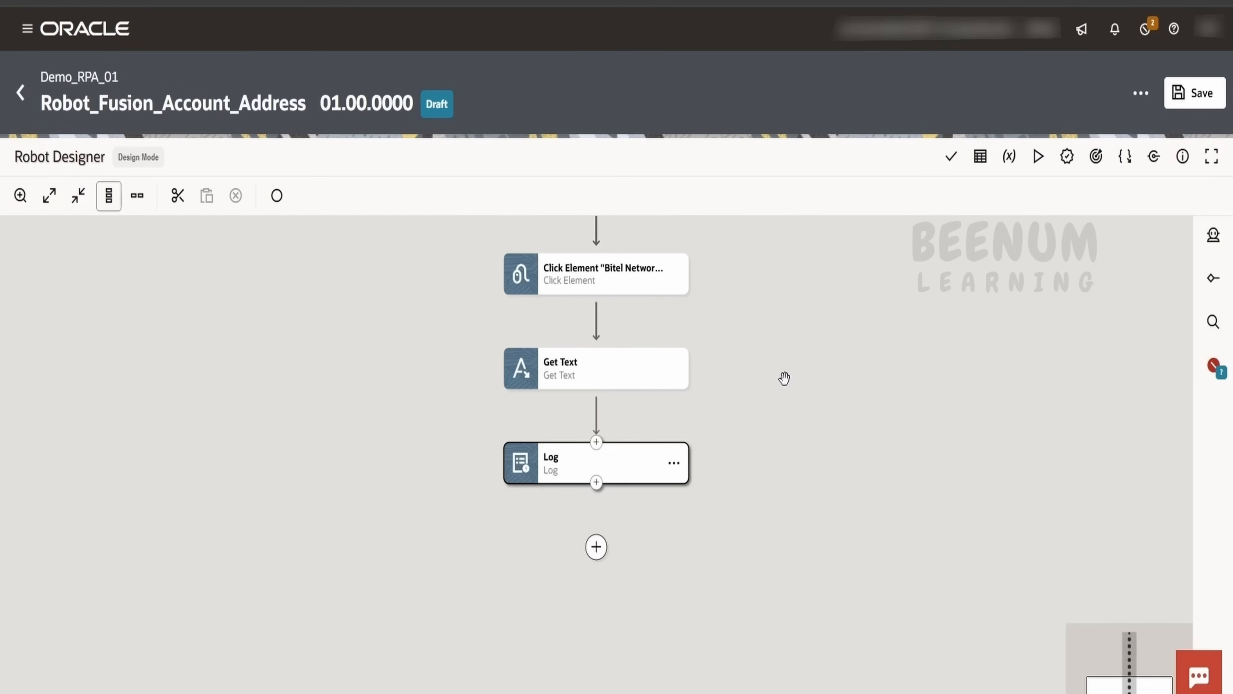
pyautogui.scroll(1, 787, 501)
pyautogui.scroll(5, 788, 500)
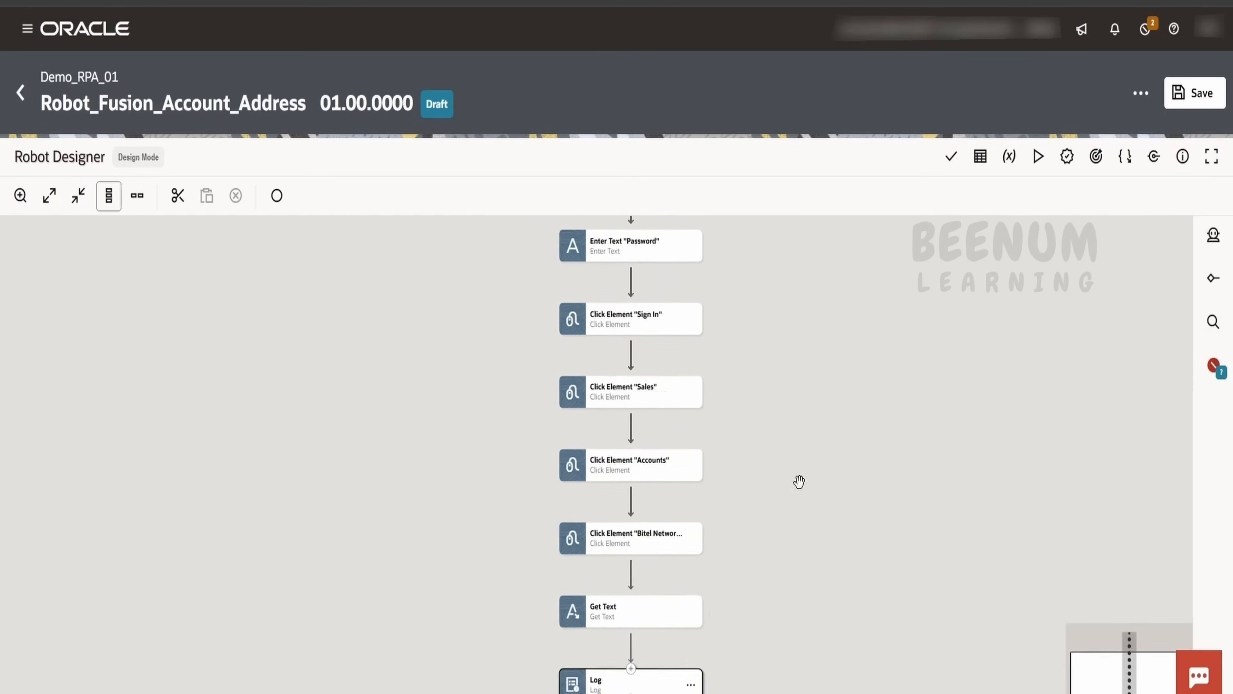
pyautogui.scroll(2, 808, 354)
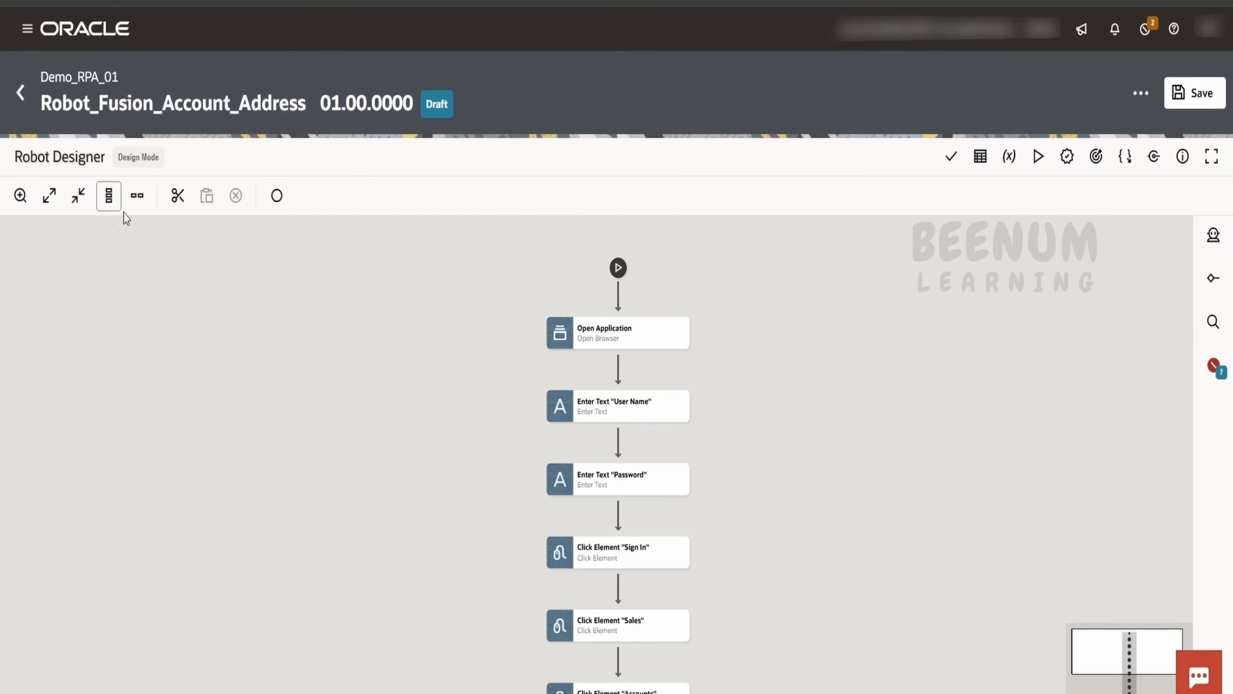
# - Save the robot and attach the RPA_ENV_POOL1 environment pool to it
pyautogui.click(1191, 100)
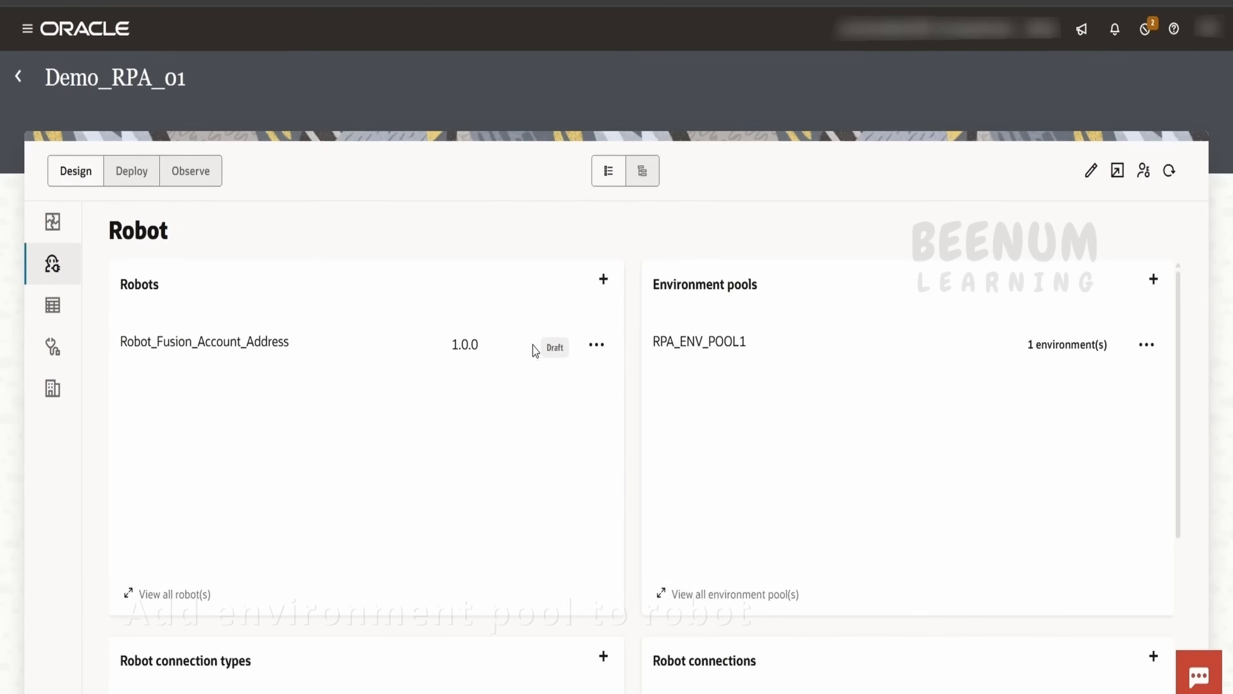
pyautogui.click(596, 345)
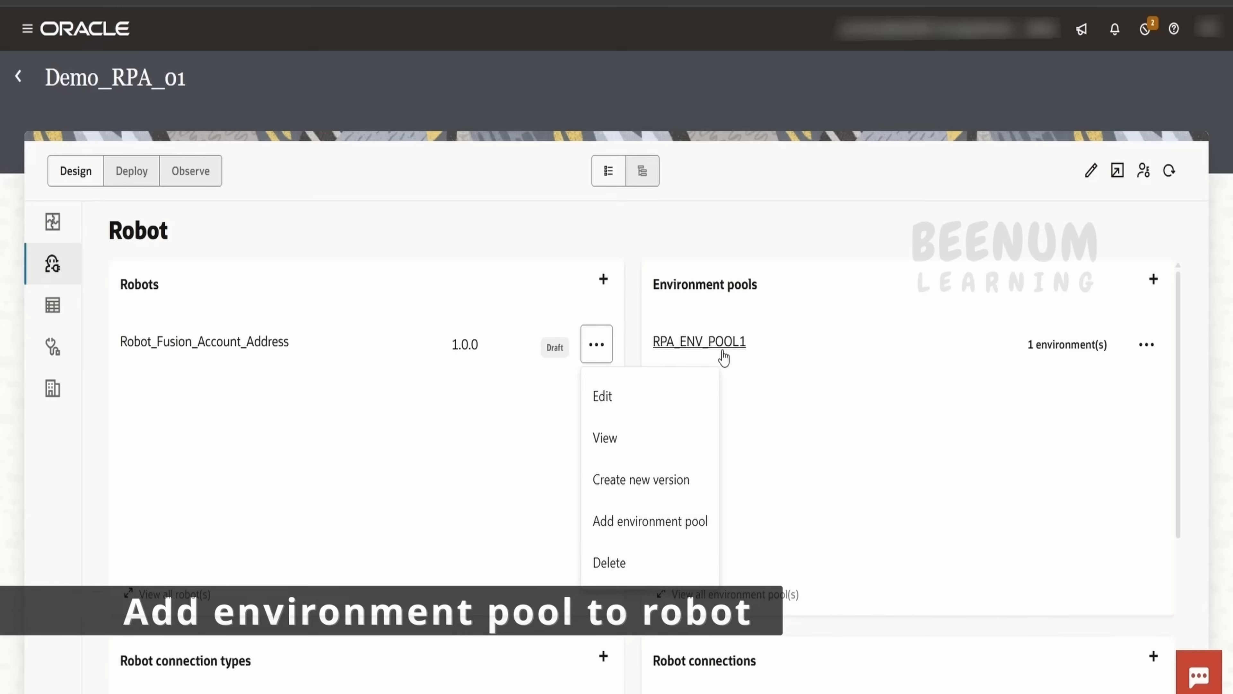
pyautogui.click(634, 523)
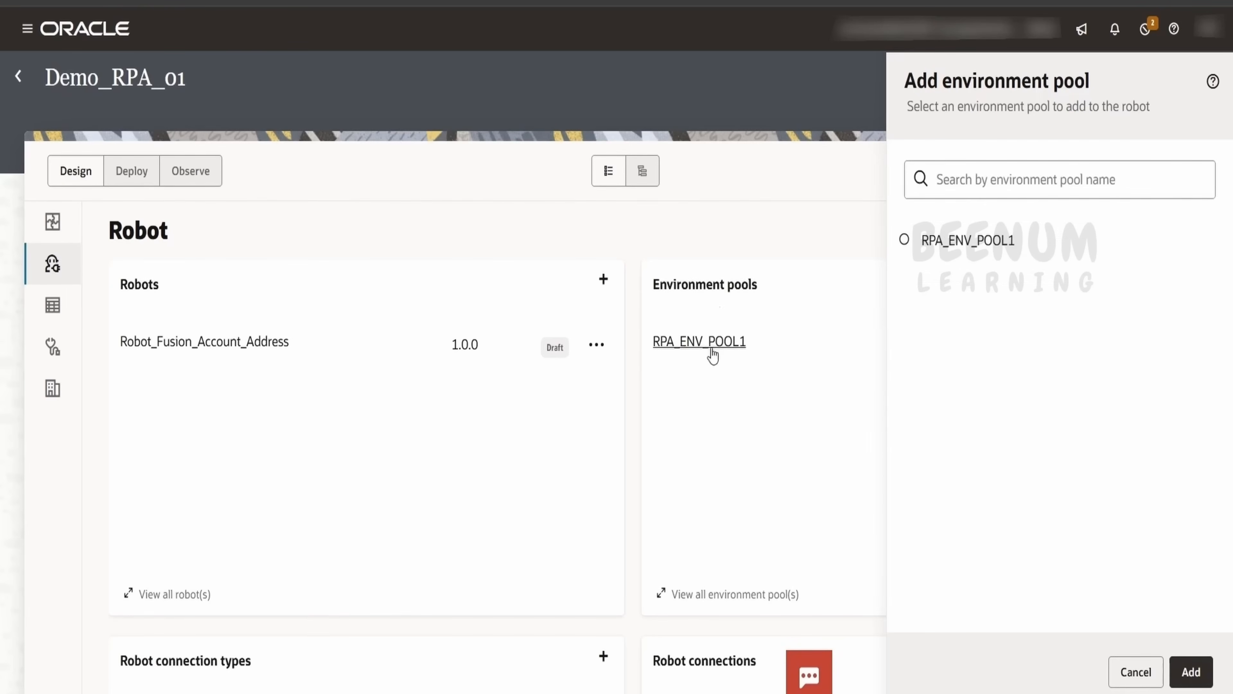
pyautogui.click(918, 246)
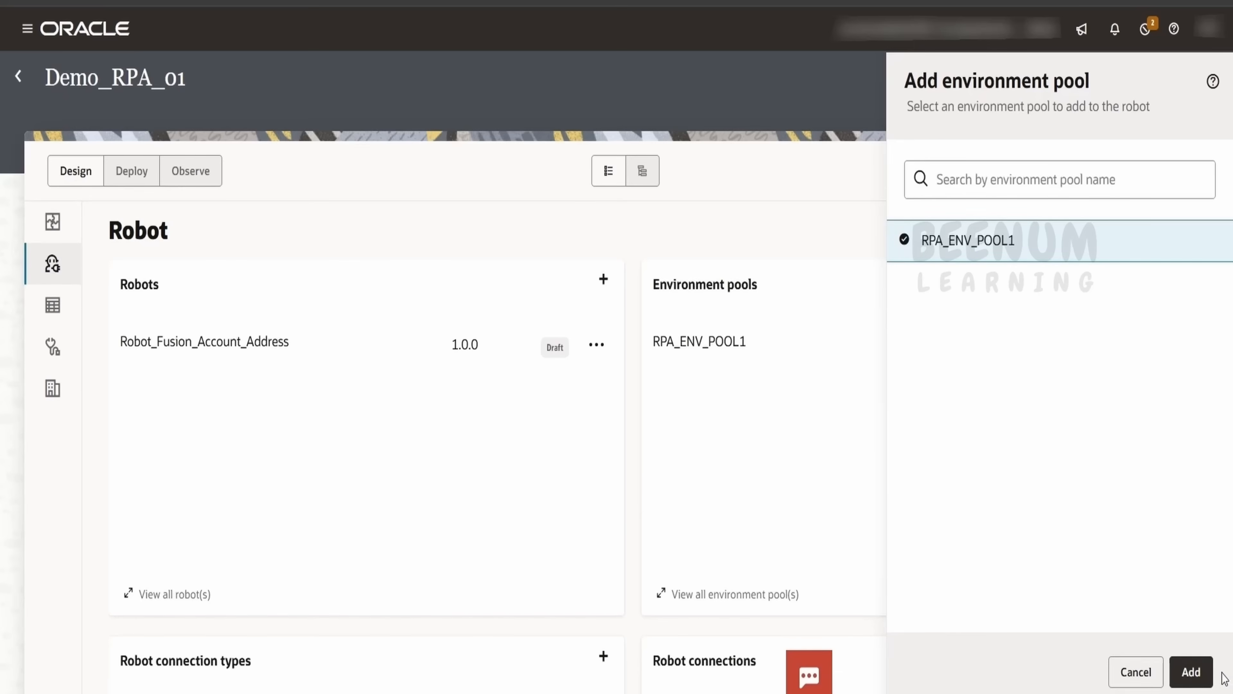
pyautogui.click(1189, 671)
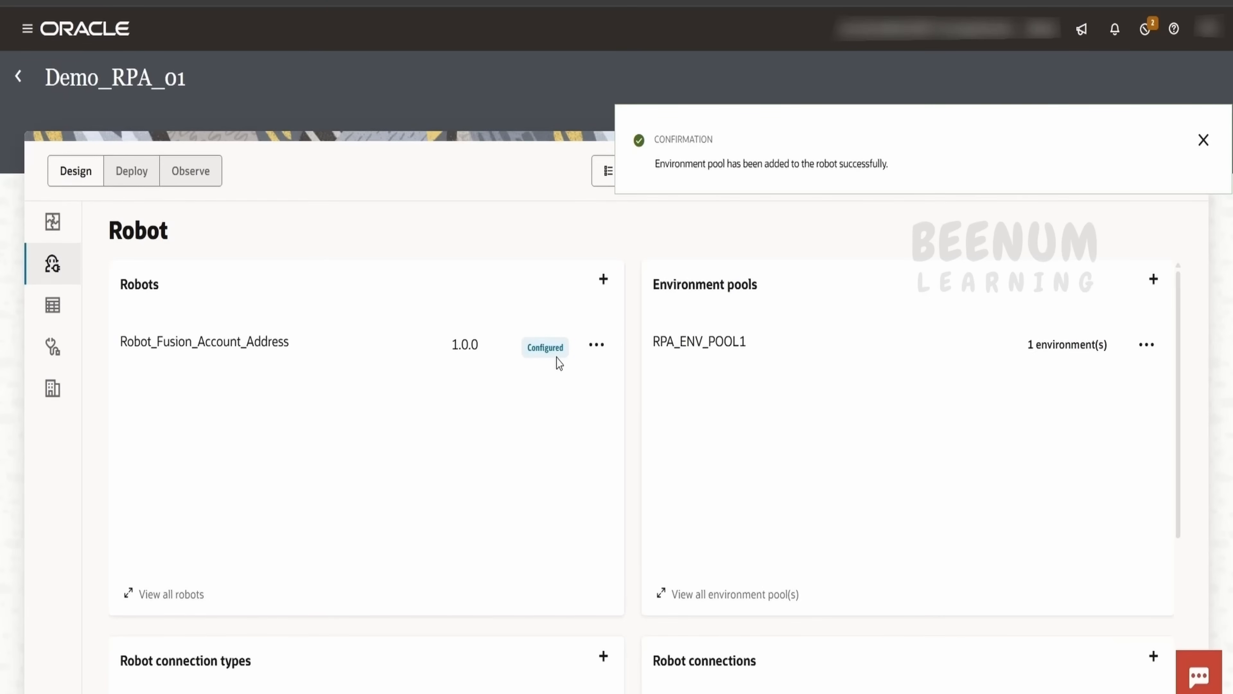
# - Activate the Robot_Fusion_Account_Address robot from its actions menu at the Debug tracing level
pyautogui.click(595, 345)
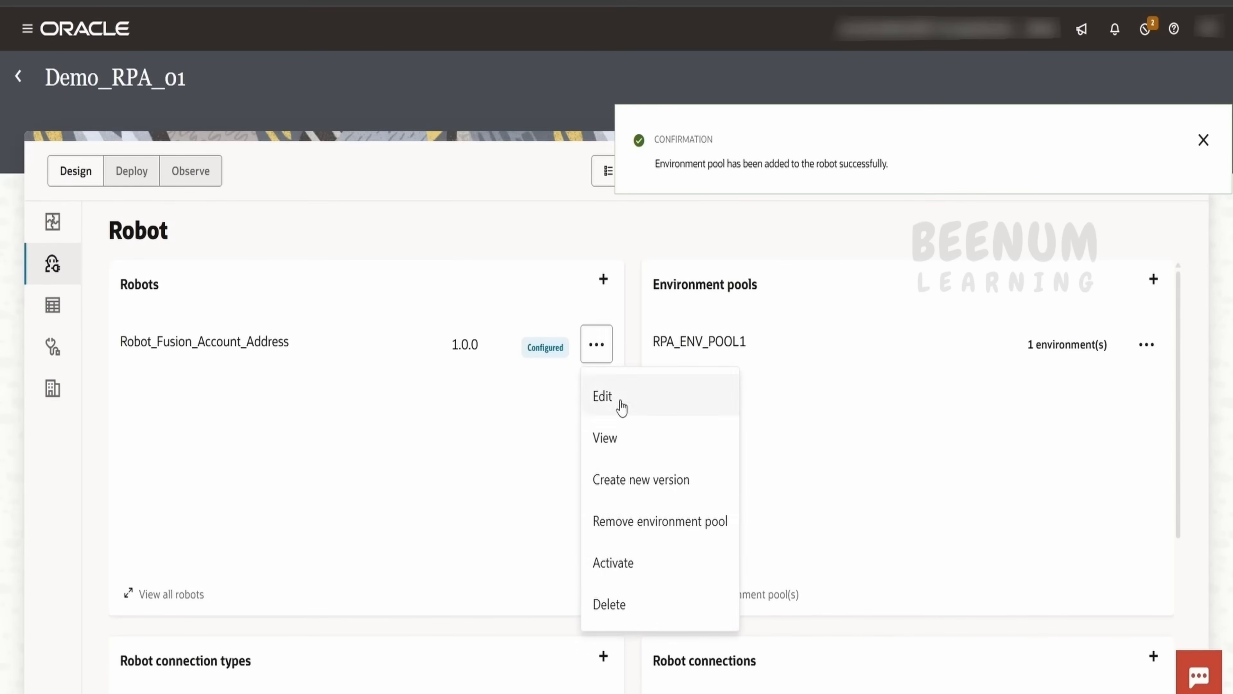
pyautogui.click(629, 563)
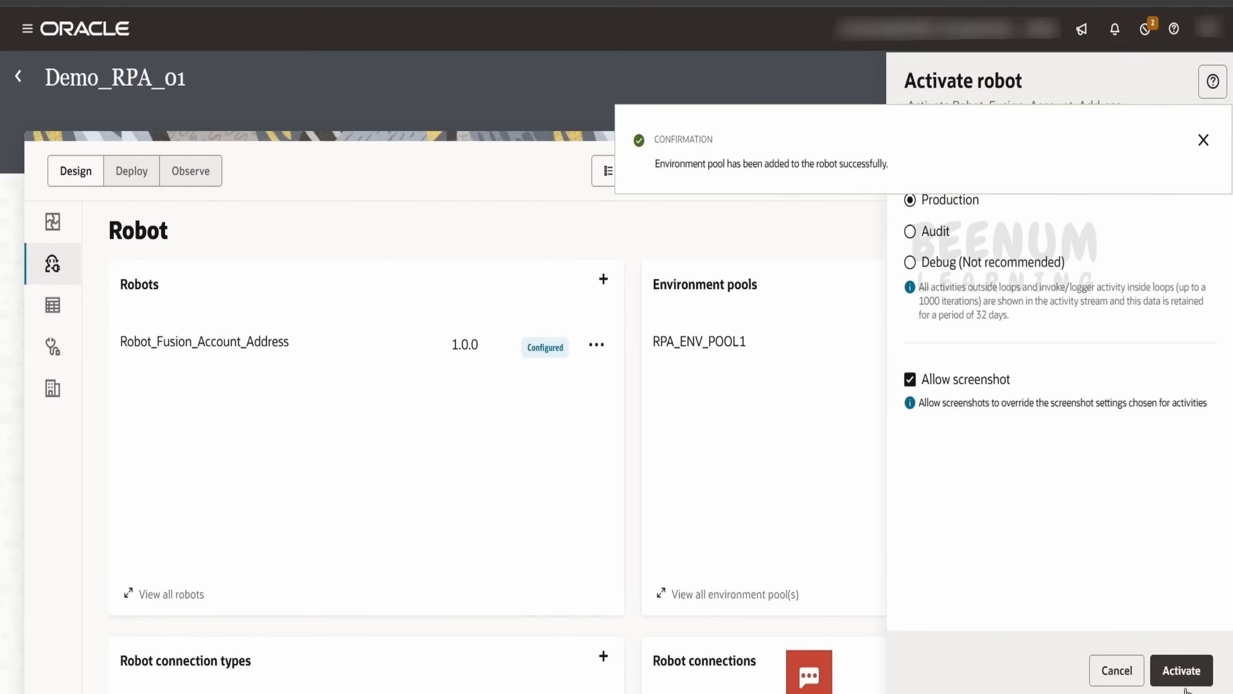
pyautogui.click(940, 263)
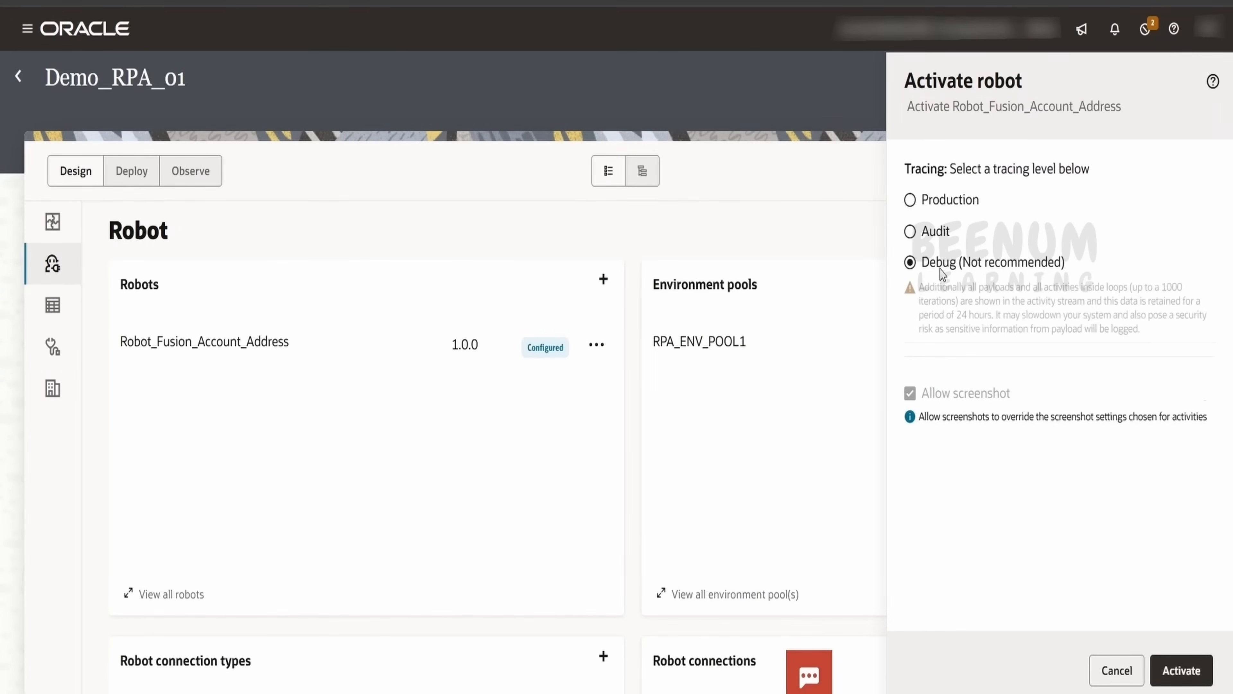
pyautogui.click(1182, 680)
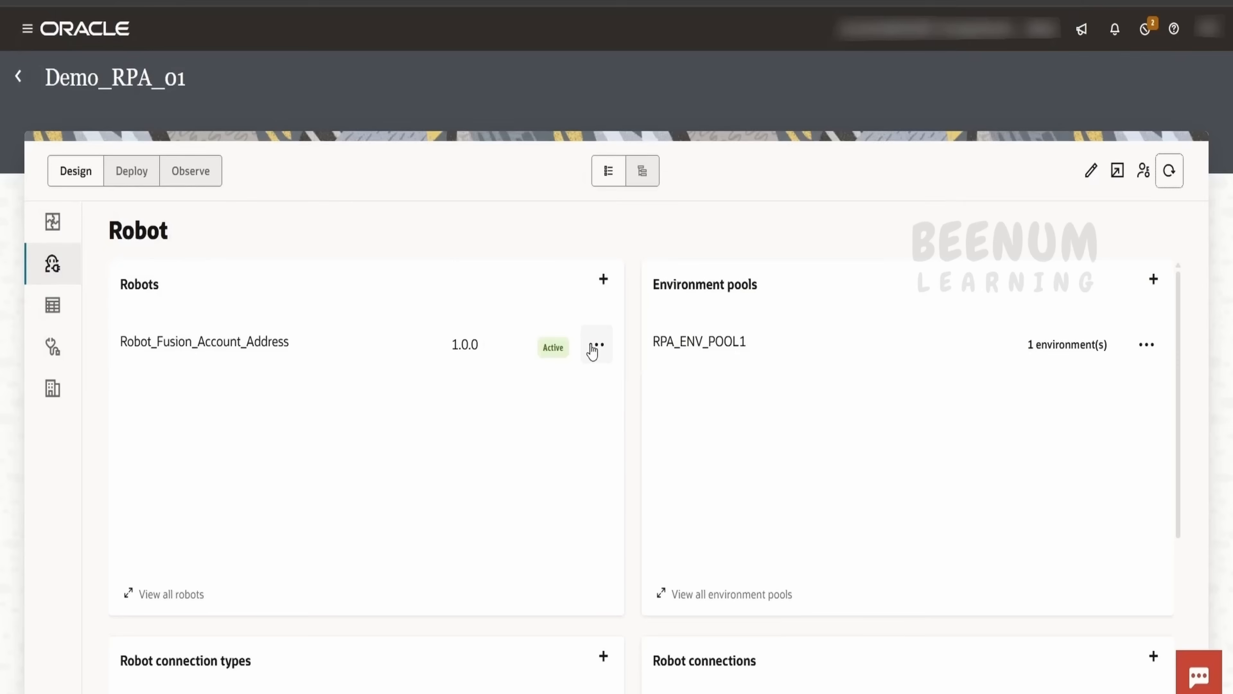
# - Run the active Robot_Fusion_Account_Address robot with empty input
pyautogui.click(596, 344)
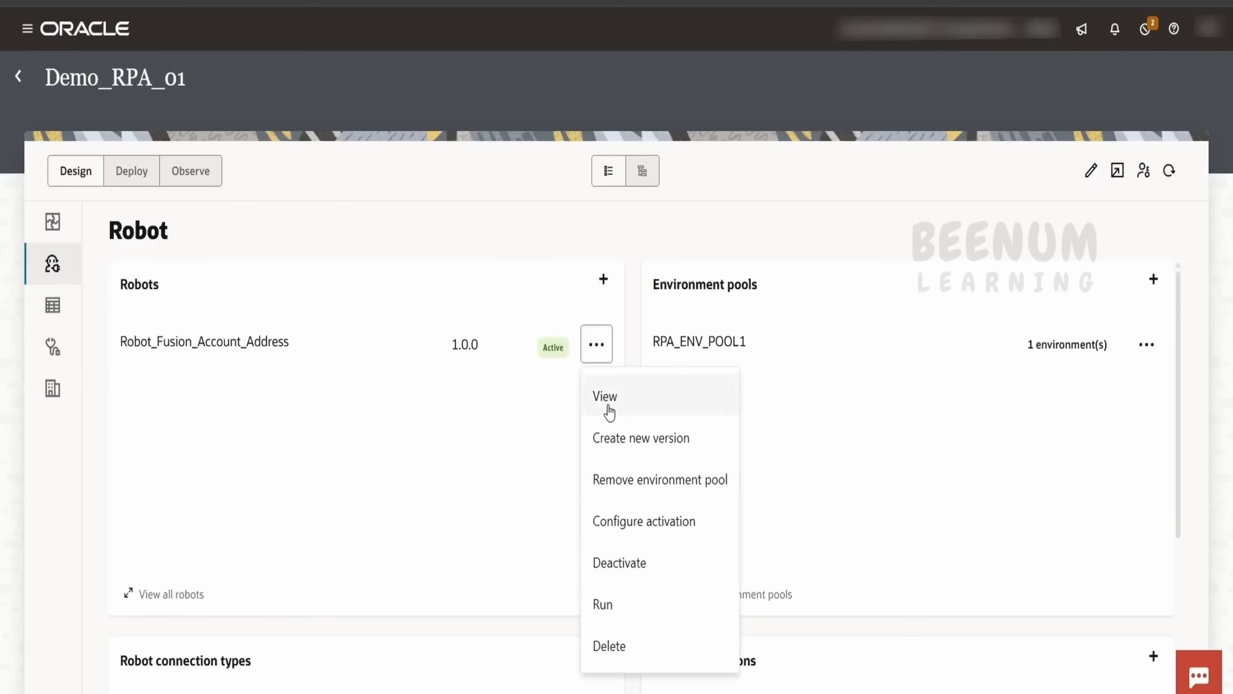
pyautogui.click(619, 613)
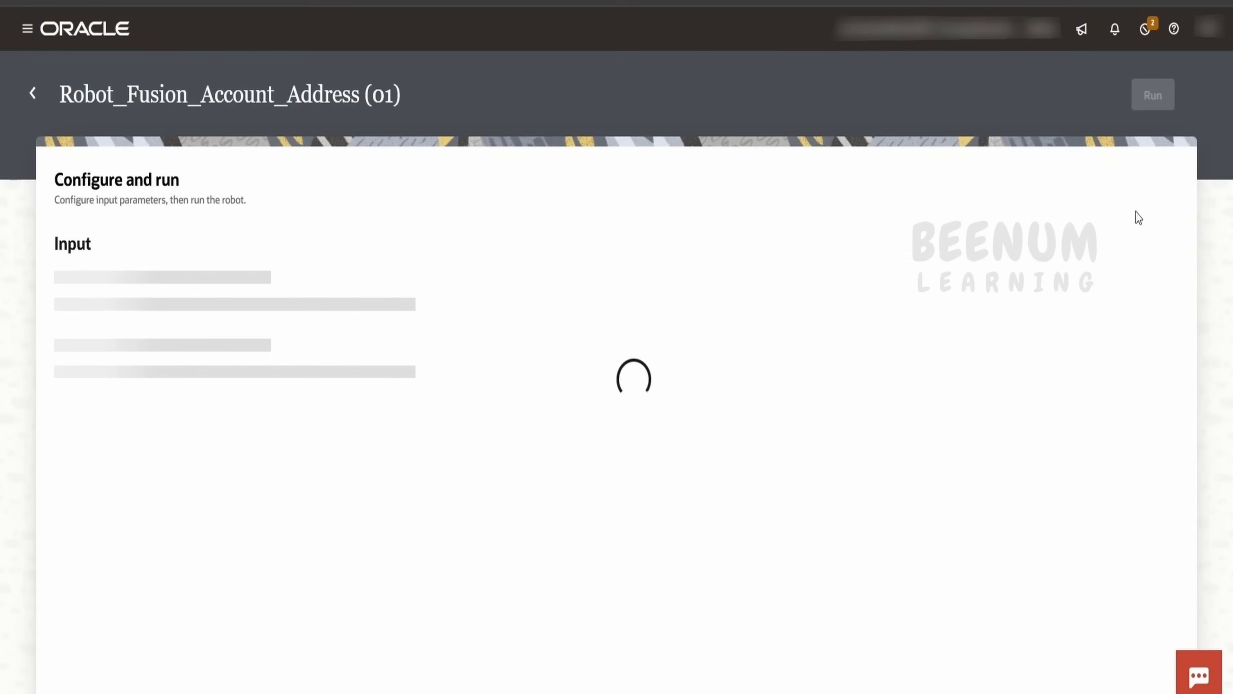
pyautogui.click(1152, 97)
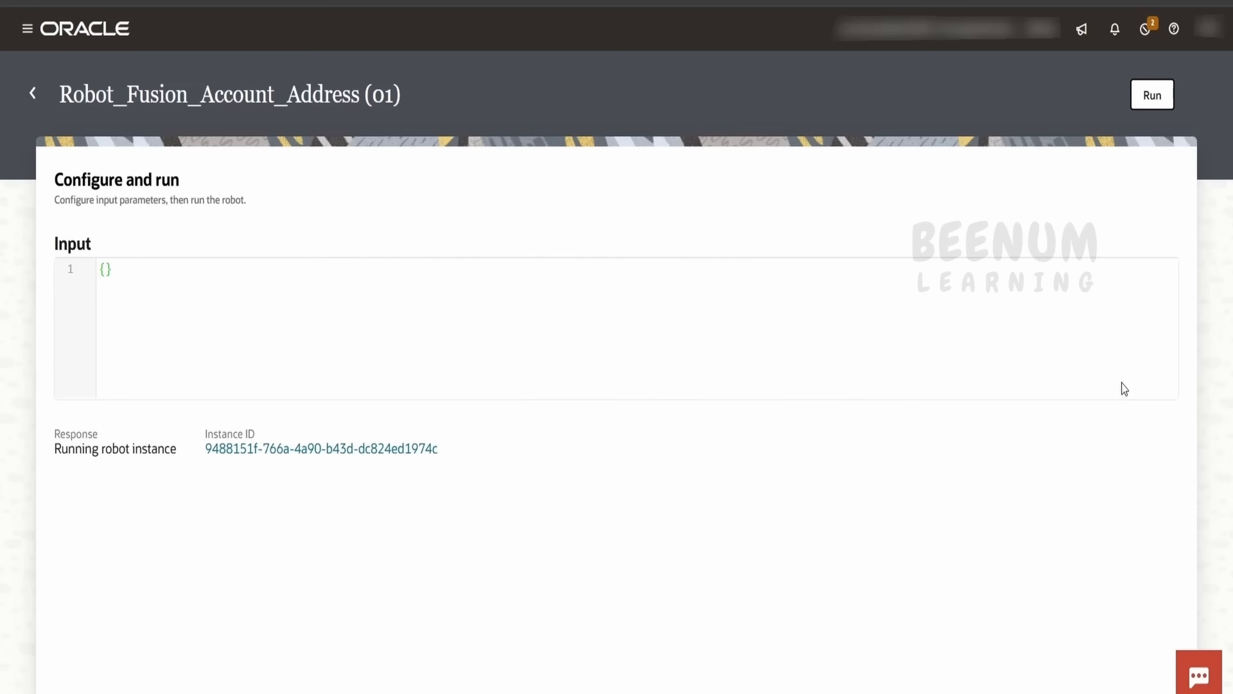
# - Open the new instance's monitoring page, signing in with the username and password
pyautogui.click(304, 452)
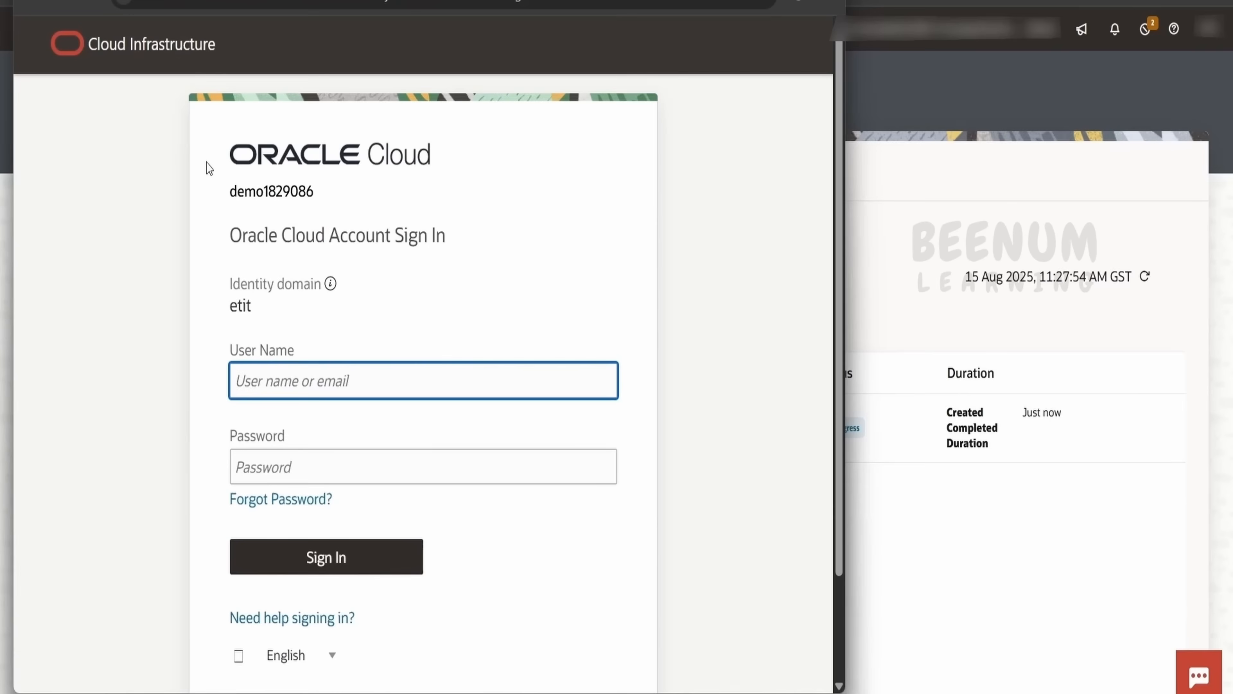
pyautogui.write('alan.hooper')
pyautogui.press('Tab')
pyautogui.write('********')
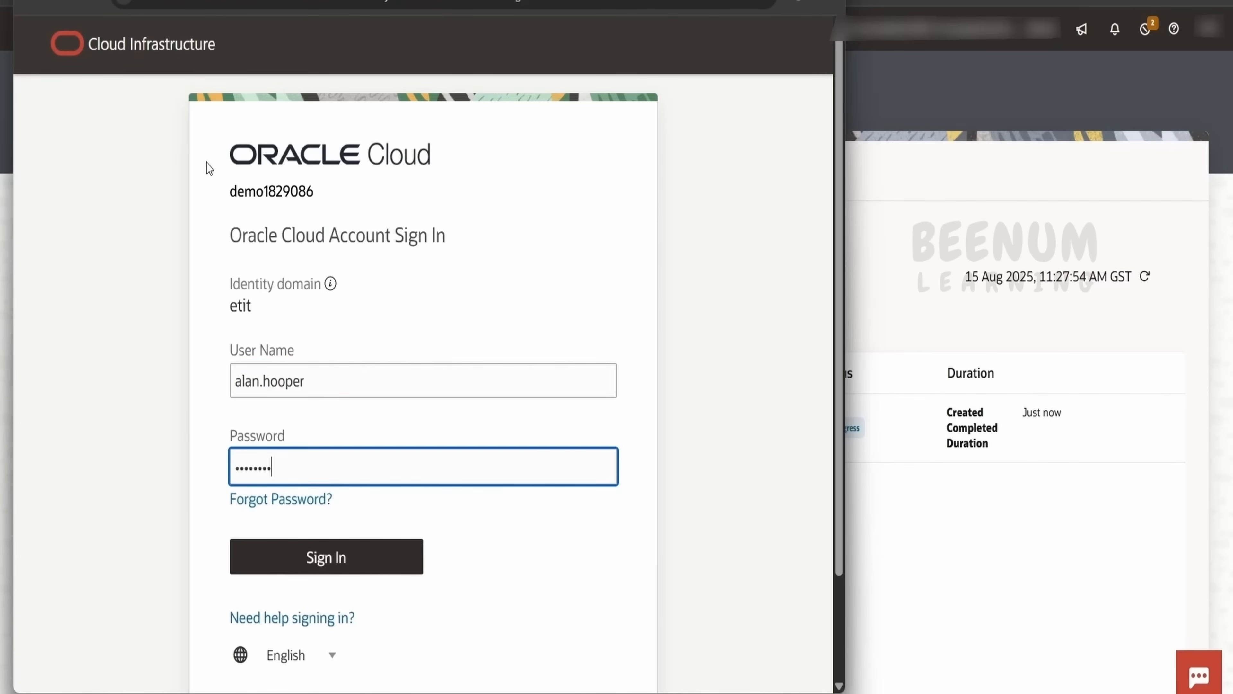
pyautogui.press('Return')
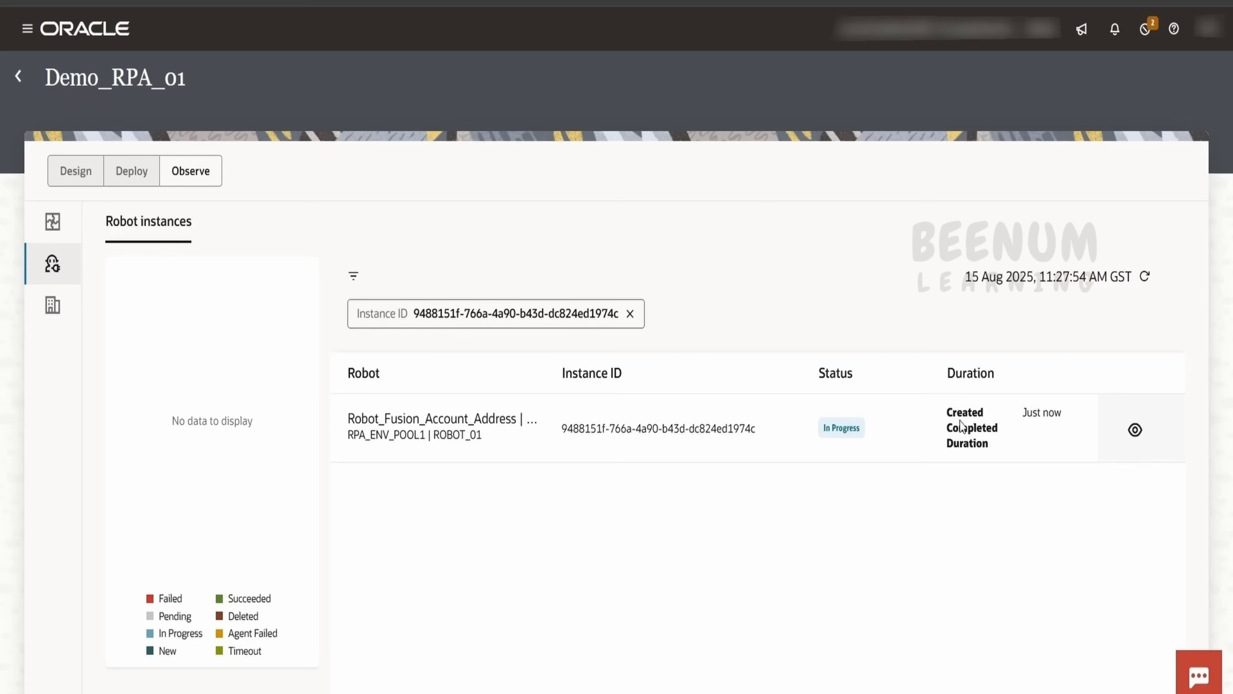
# - Refresh the robot instance until it shows Succeeded, then view its activity stream
pyautogui.click(1146, 278)
pyautogui.click(1147, 280)
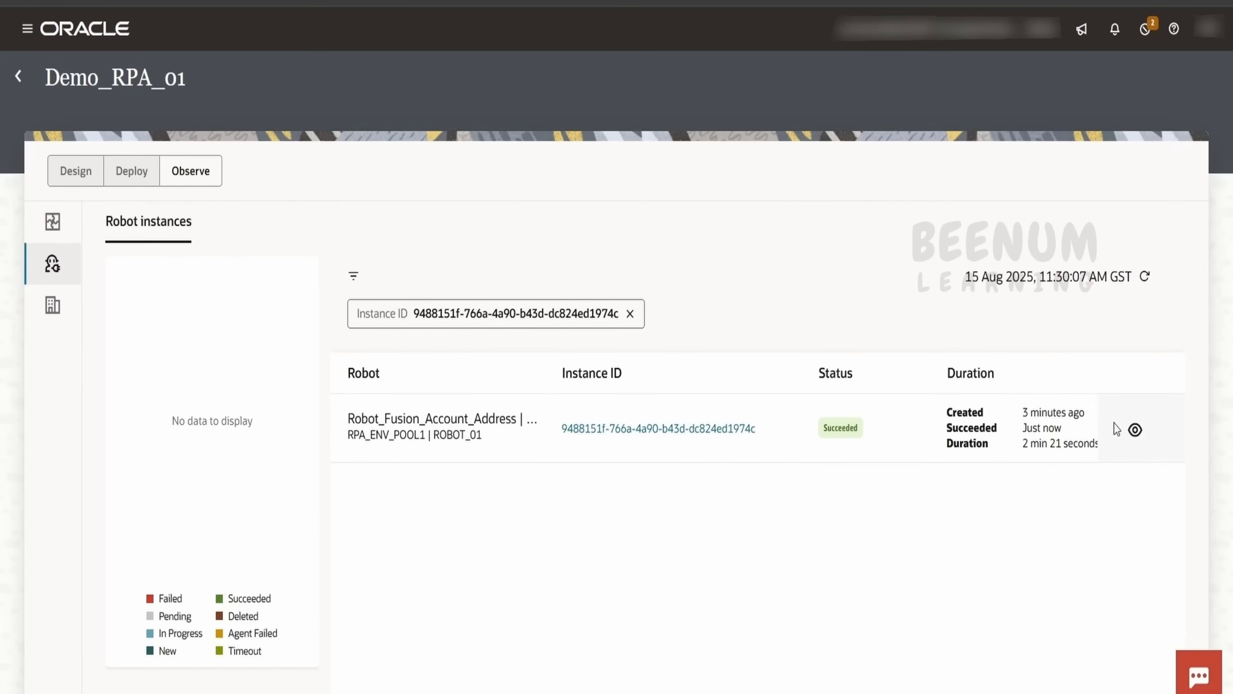
pyautogui.click(1136, 431)
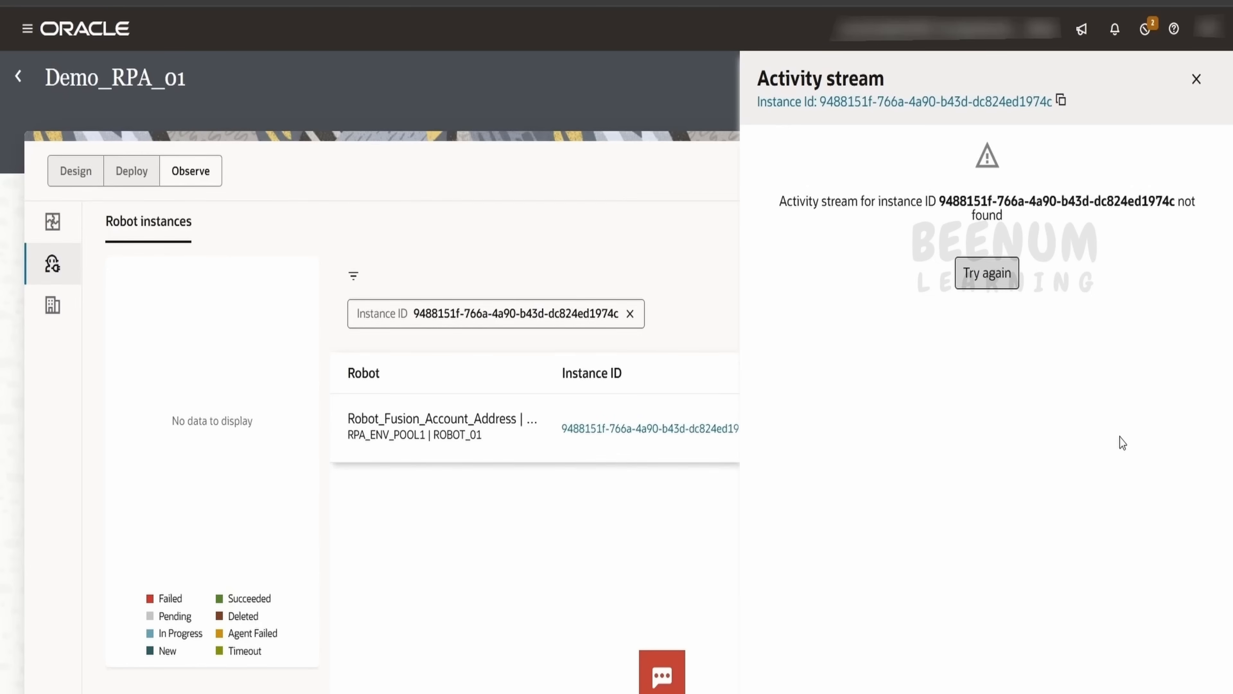
# - Reload the Debug activity stream and scroll to the logged account address
pyautogui.click(987, 273)
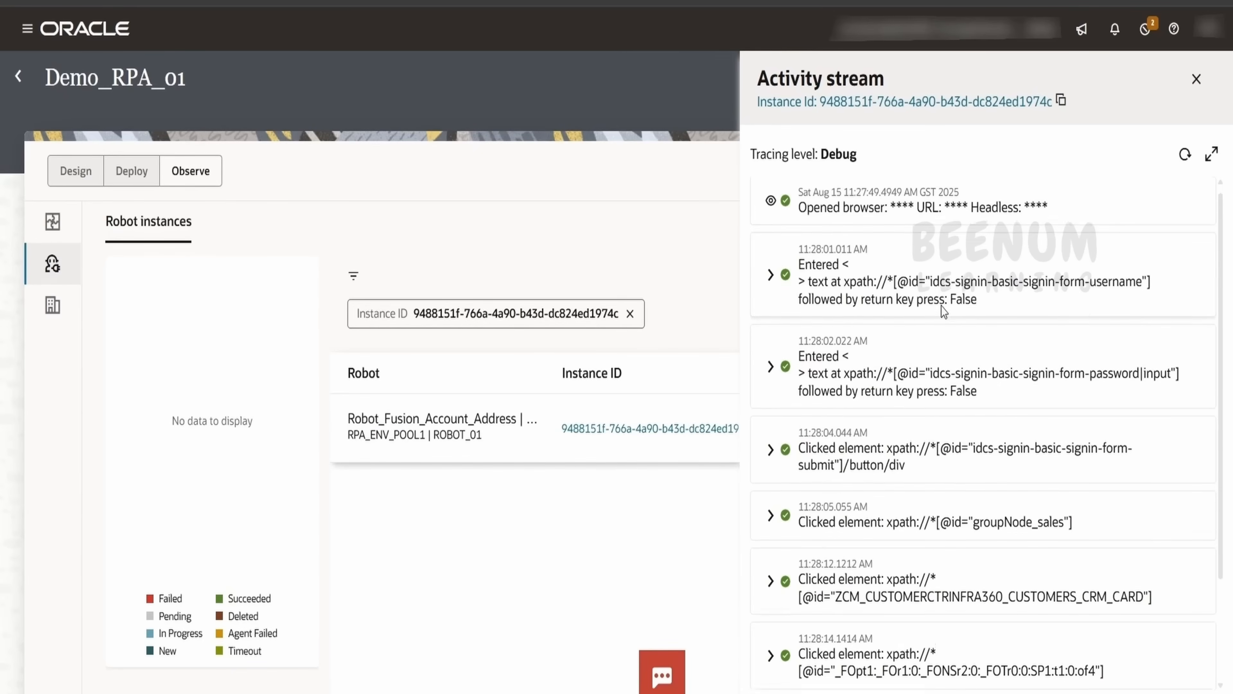
pyautogui.scroll(-3, 941, 306)
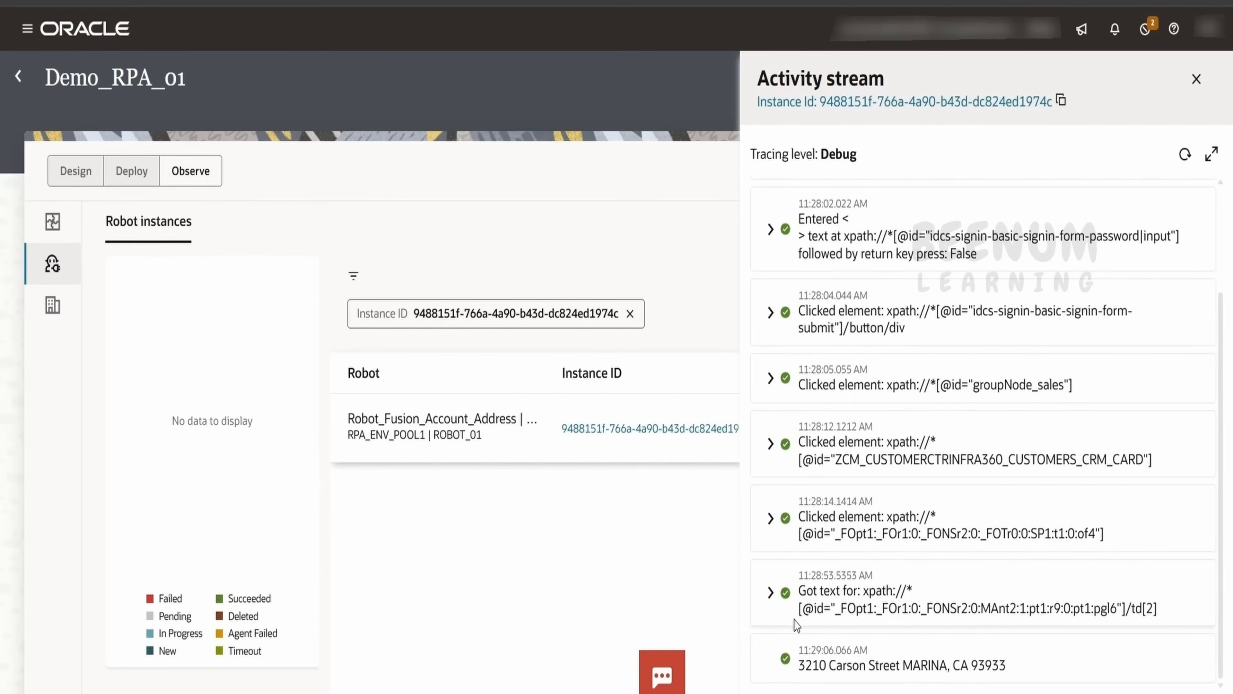
pyautogui.moveTo(1017, 671); pyautogui.dragTo(796, 685)
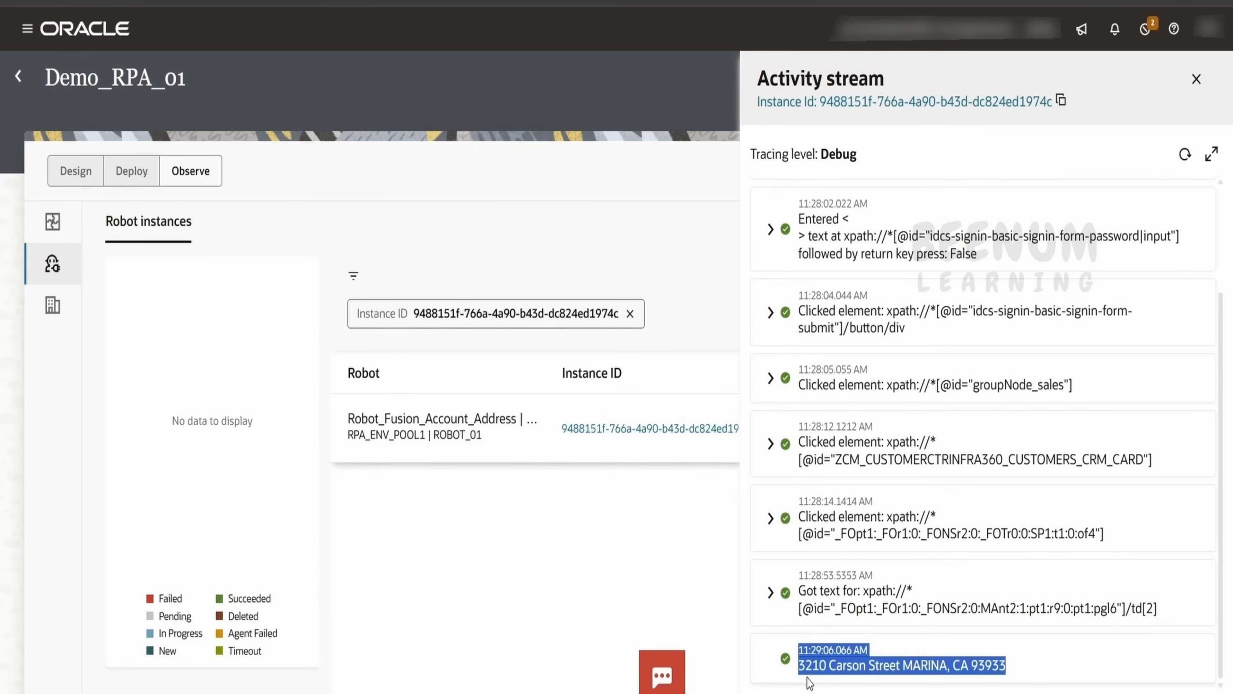
pyautogui.click(925, 427)
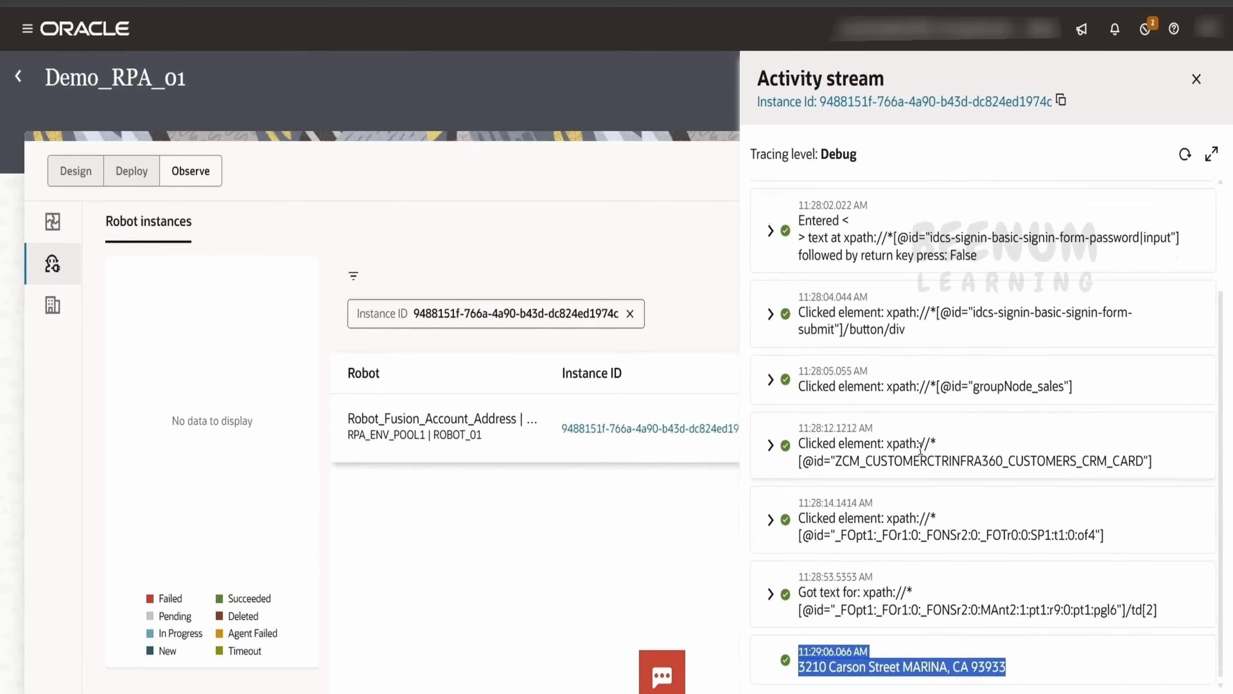
pyautogui.scroll(3, 925, 426)
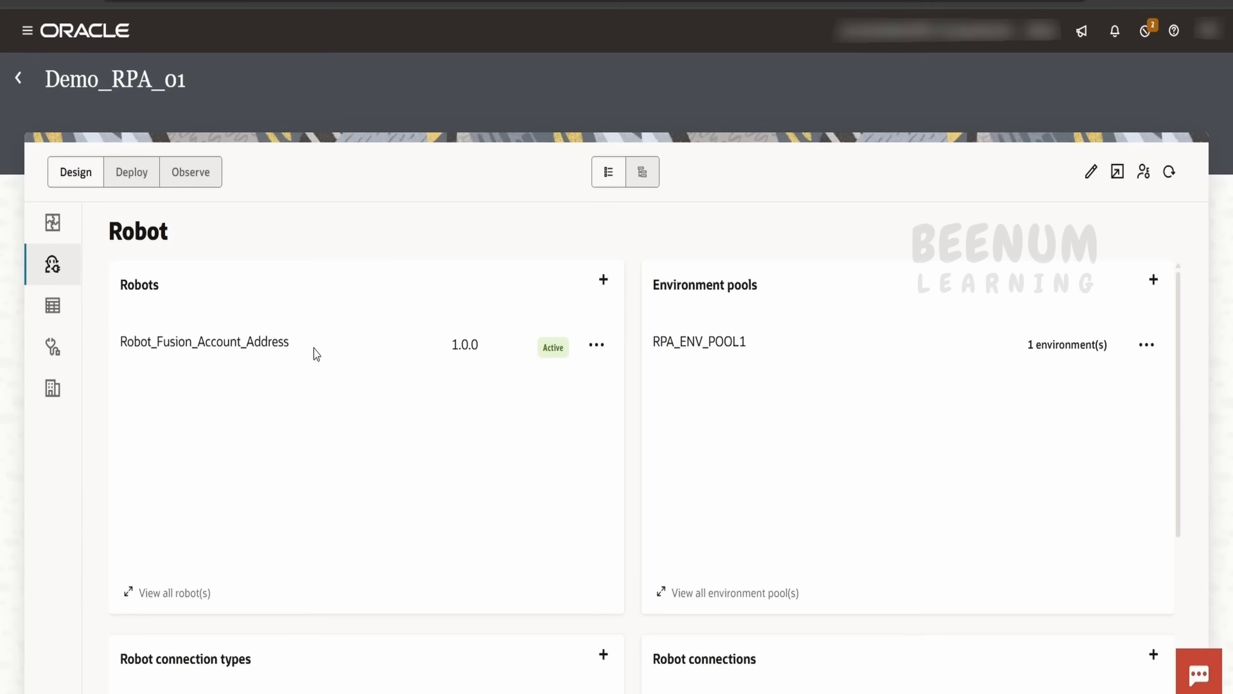
# - Scroll through the Robot design page listing Robot_Fusion_Account_Address as Active
pyautogui.scroll(-3, 316, 354)
# - Create a from-scratch, schedule-started integration named Demo_Calling_Robot_INT
pyautogui.click(52, 224)
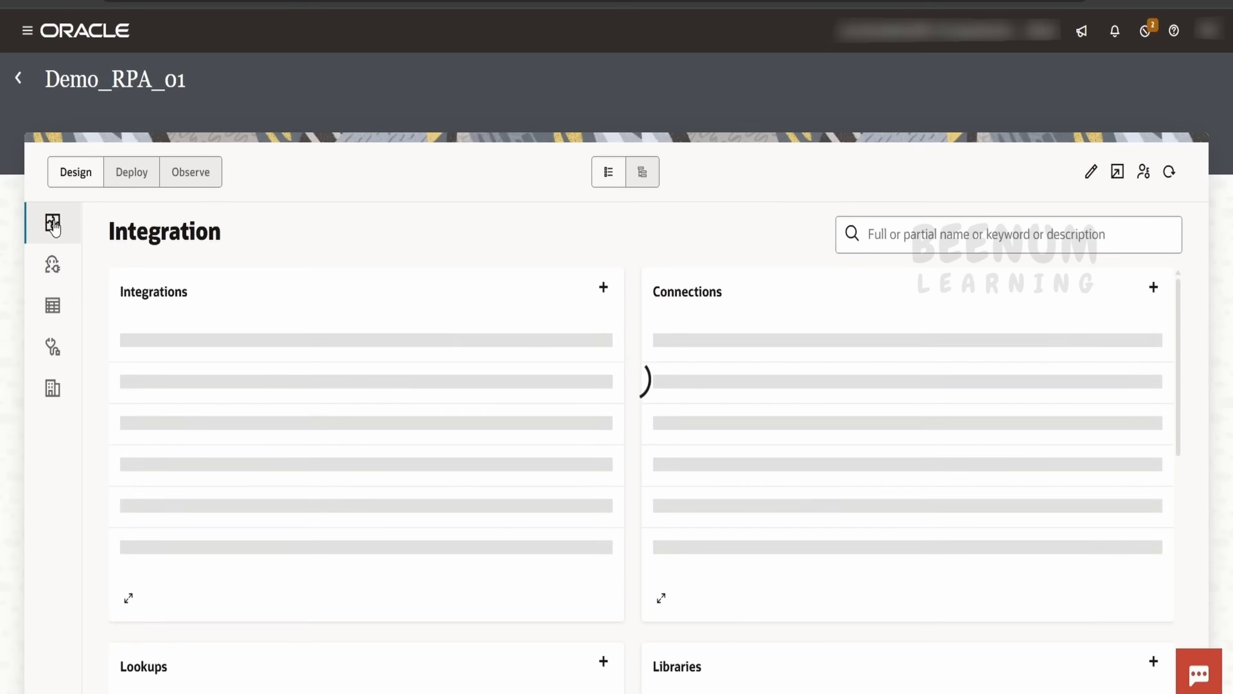
pyautogui.click(591, 305)
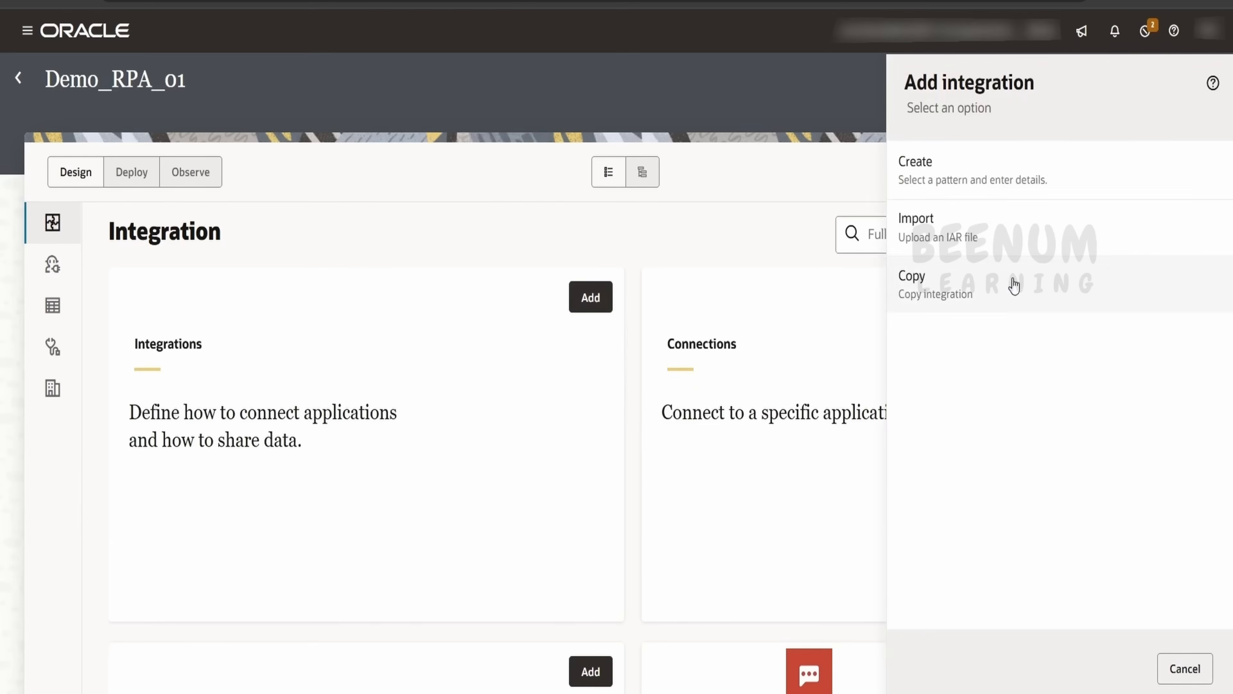
pyautogui.click(956, 194)
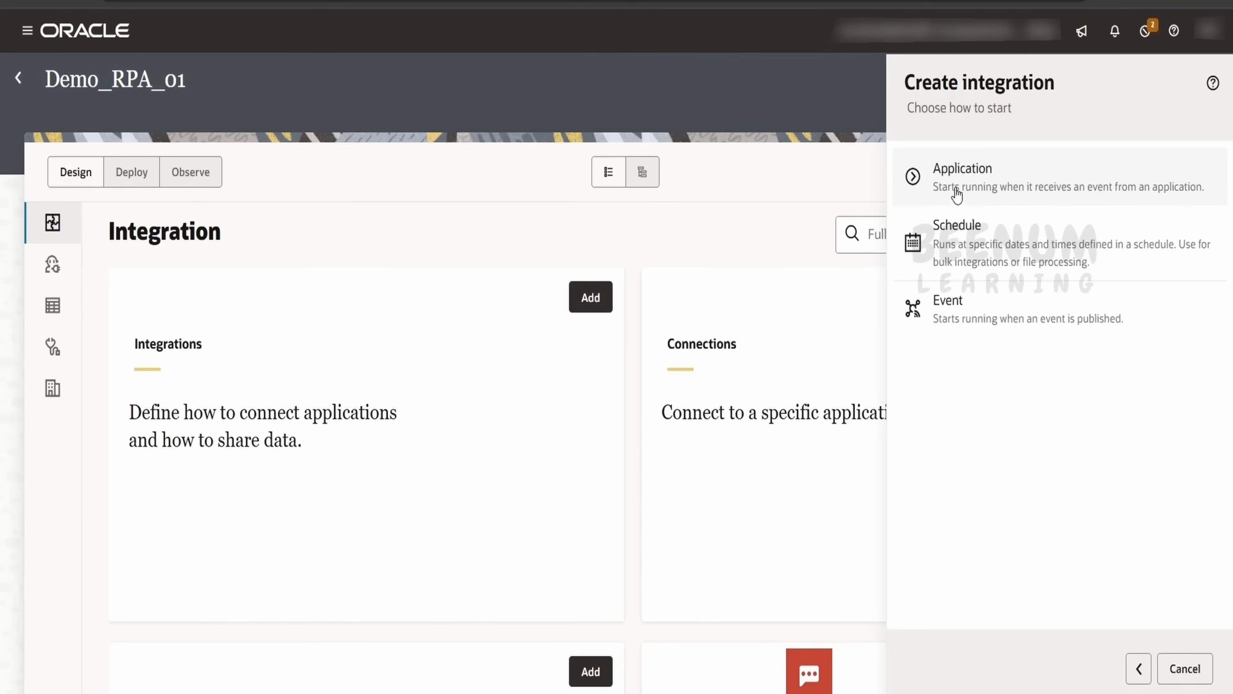
pyautogui.click(972, 240)
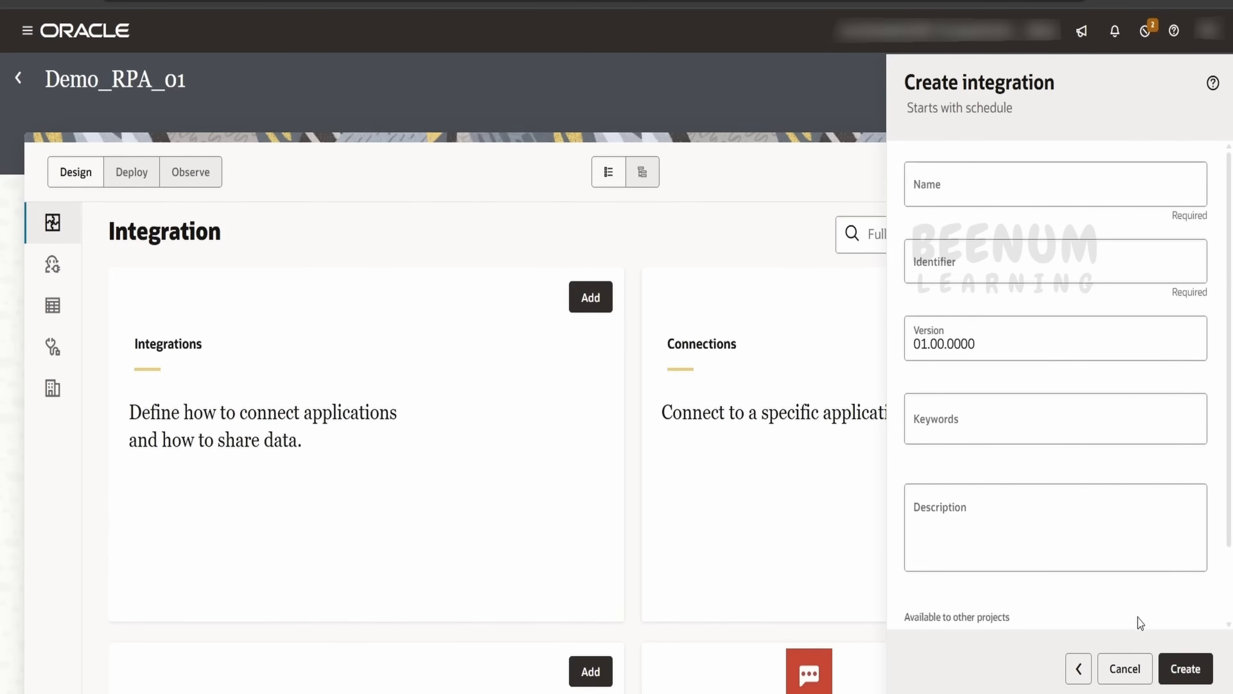
pyautogui.click(978, 189)
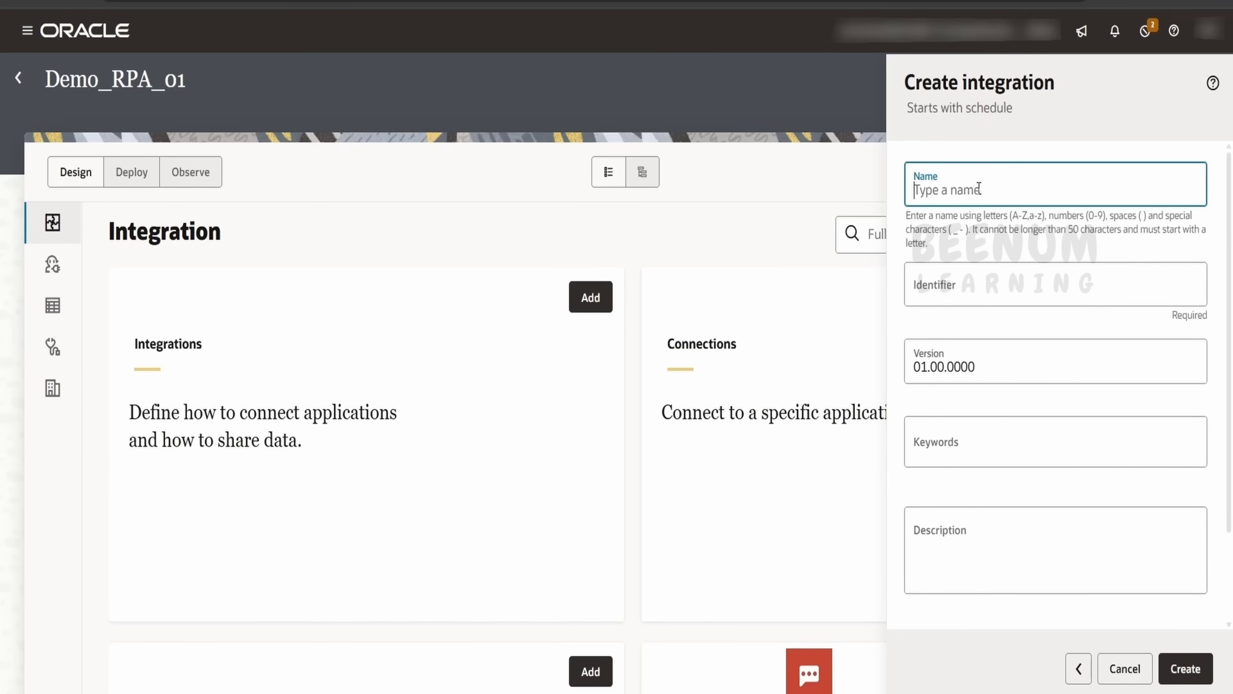
pyautogui.write('Demo_Ca')
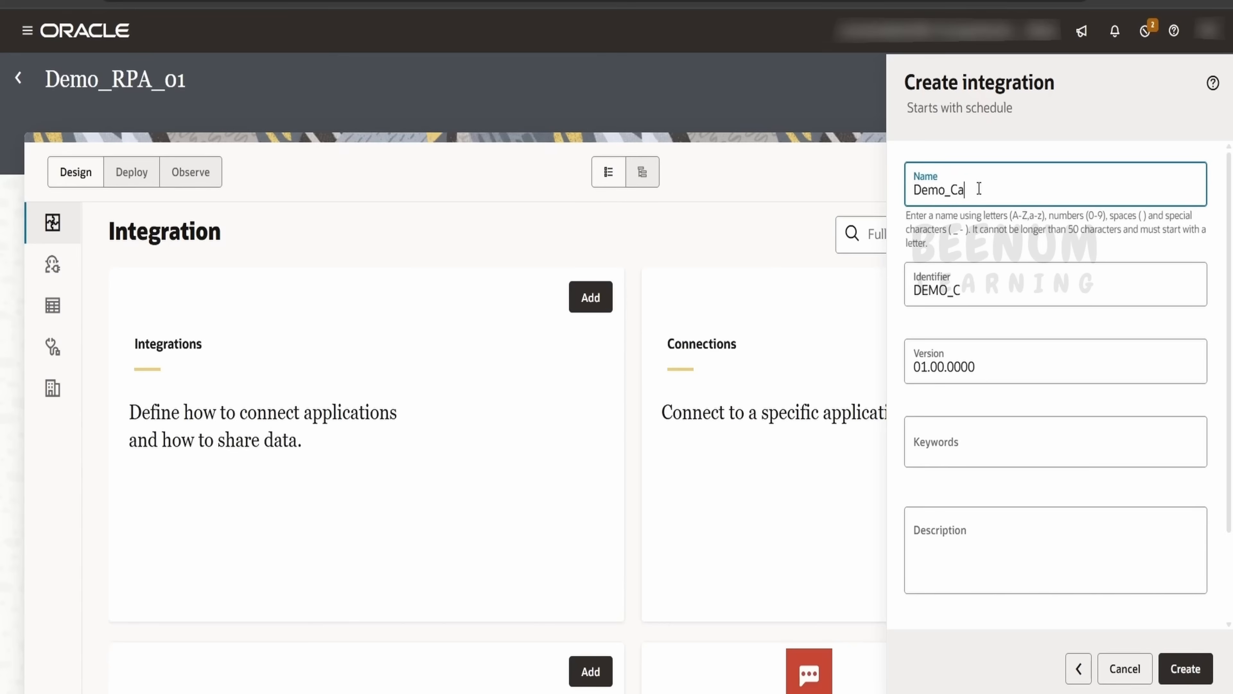
pyautogui.write('lling_Robot')
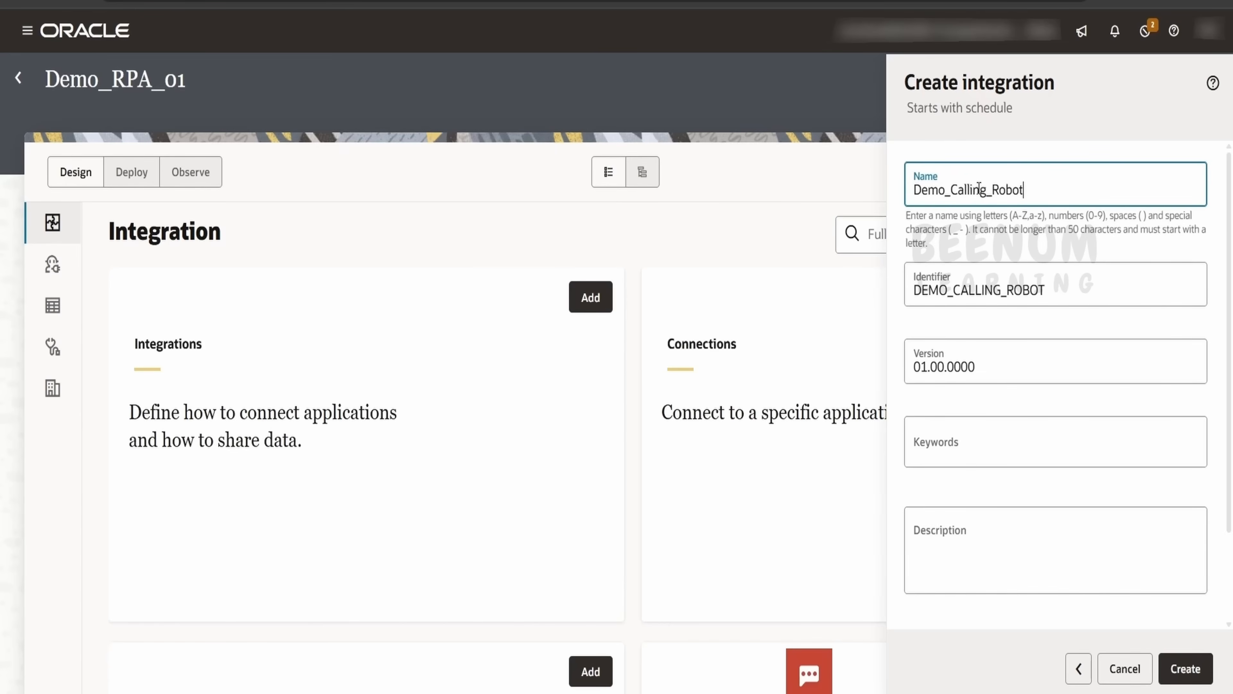
pyautogui.write('_INT')
pyautogui.click(1185, 670)
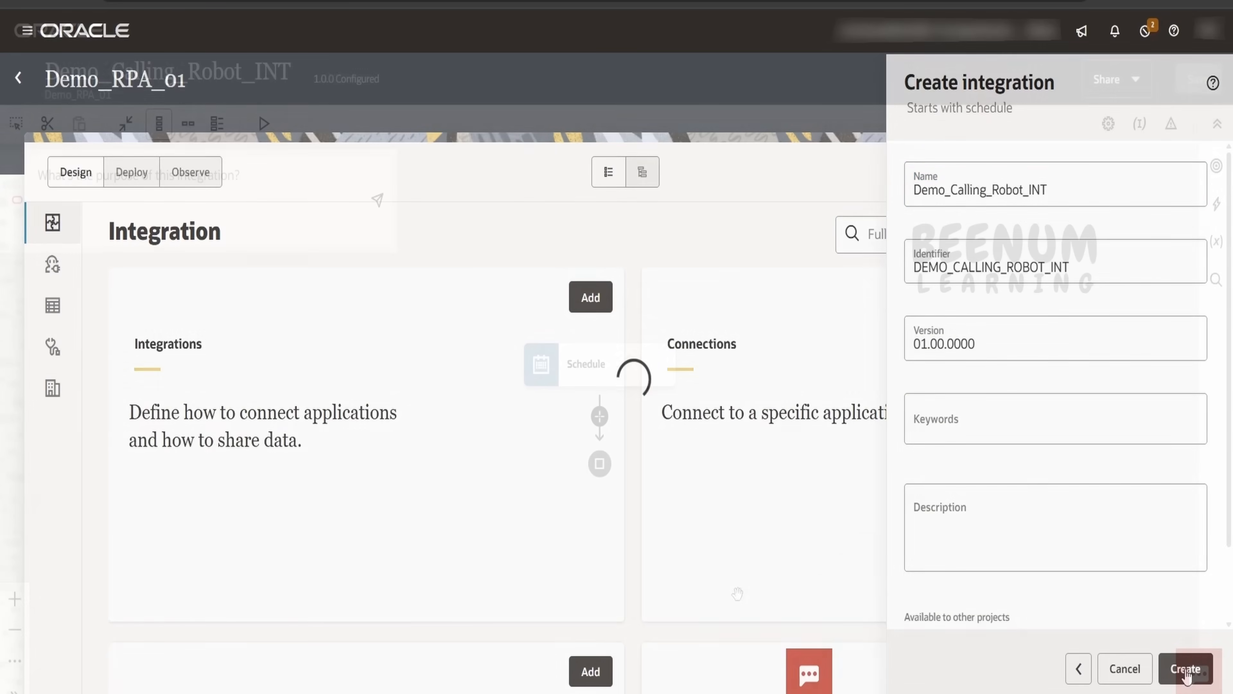
# - Add a Robot flow step after Schedule and name its endpoint Invoke_Robot
pyautogui.scroll(-15, 629, 492)
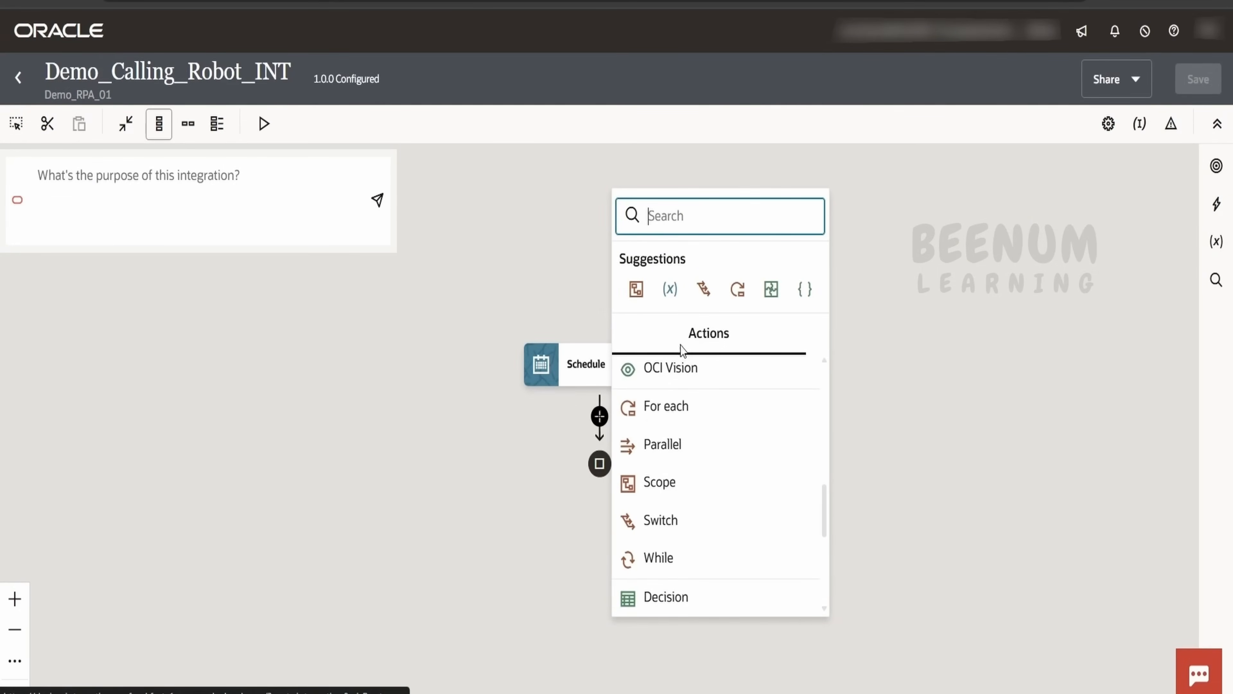
pyautogui.write('robo')
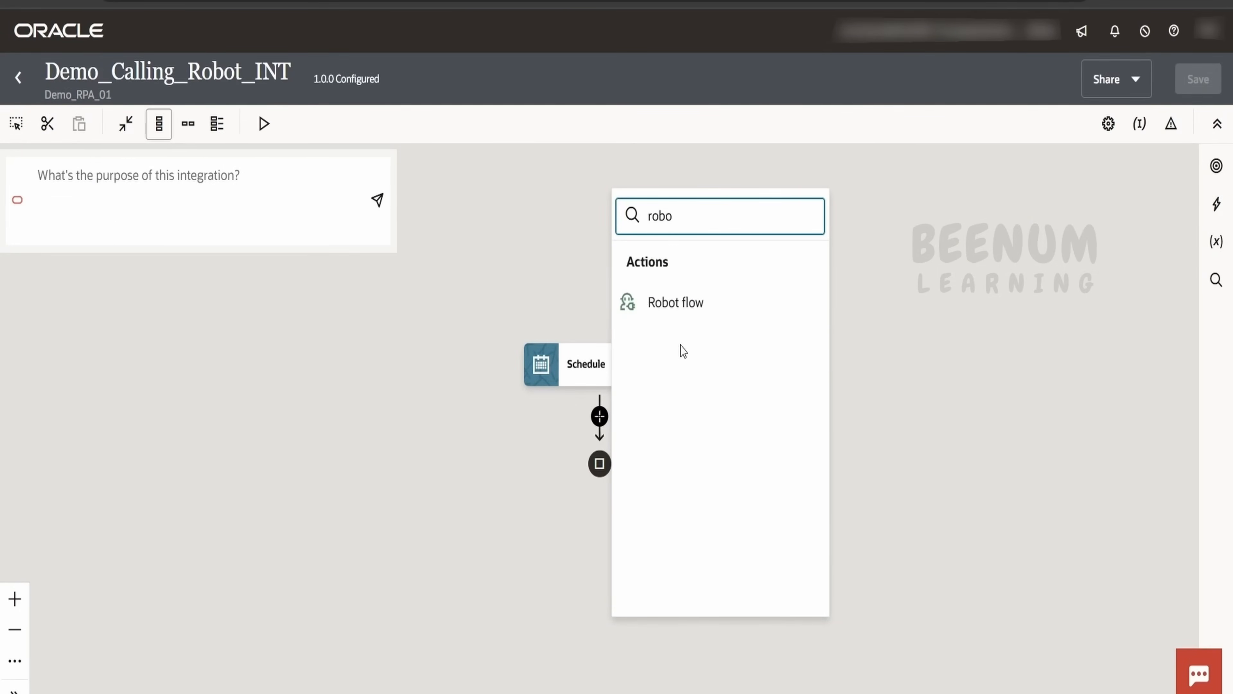
pyautogui.click(673, 304)
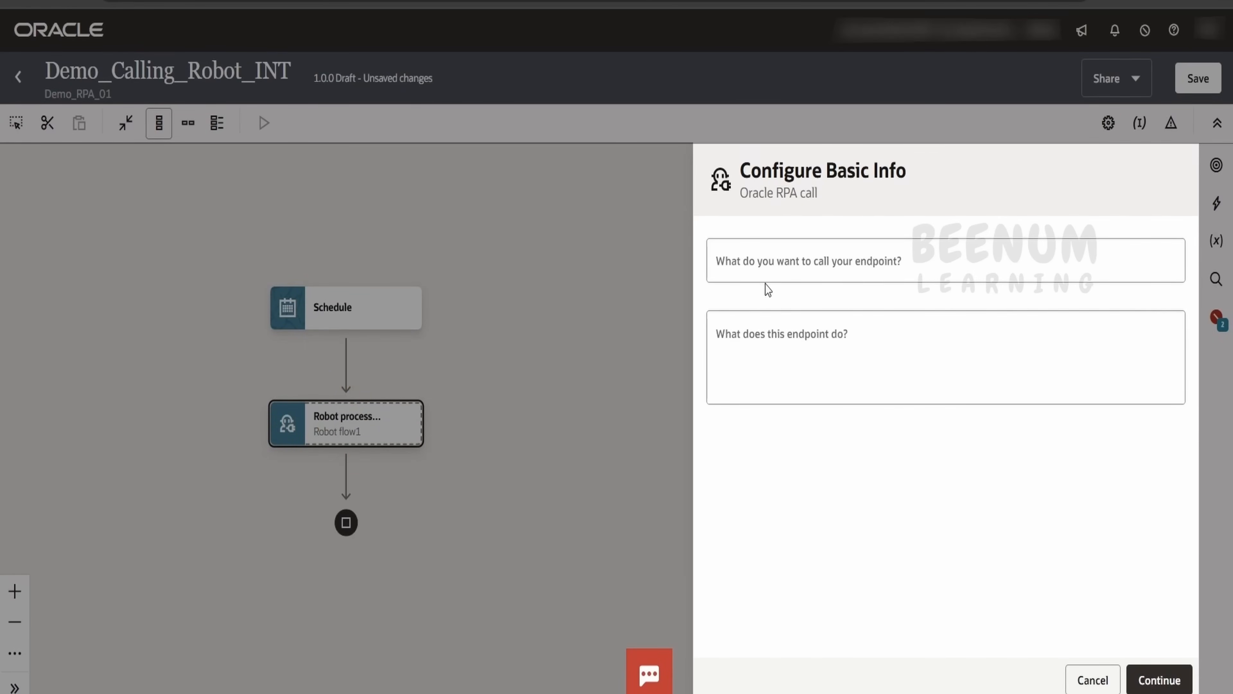
pyautogui.click(757, 273)
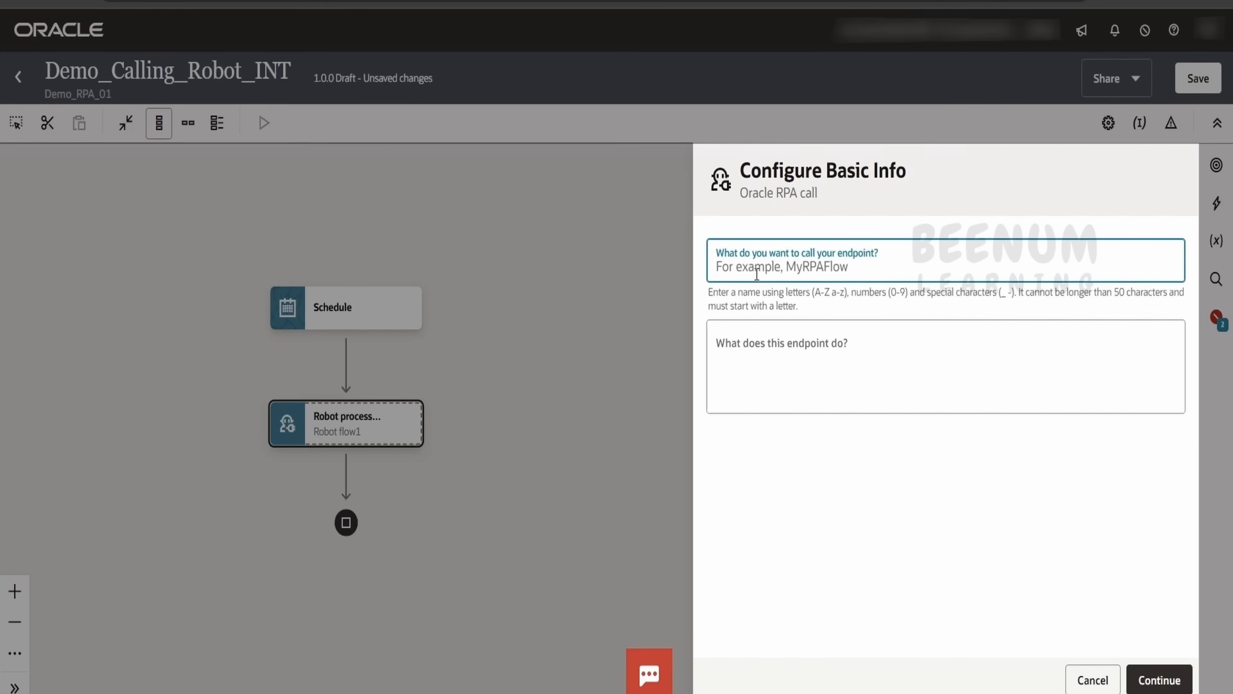
pyautogui.write('Invo')
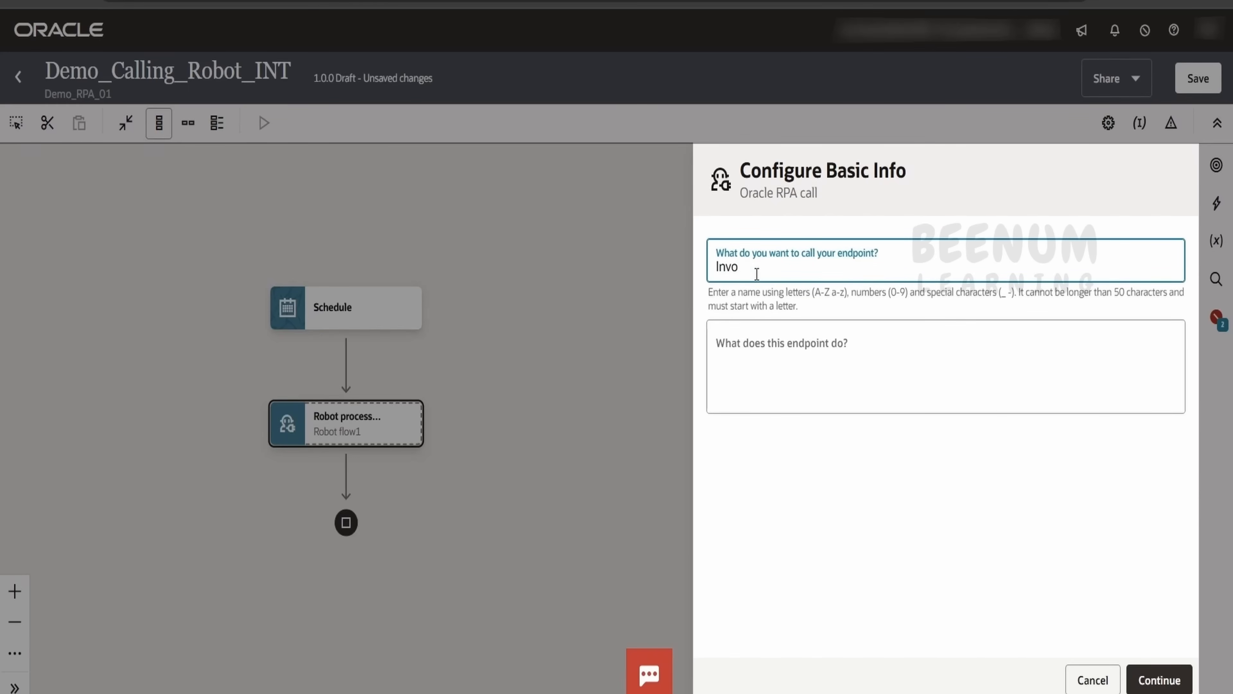
pyautogui.write('pke_RObot')
pyautogui.press('BackSpace')
pyautogui.press('BackSpace')
pyautogui.press('BackSpace')
pyautogui.press('BackSpace')
pyautogui.write('obot')
# - Select the ROBOT_FUSION_ACCOUNT_ADDRESS 01.00.0000 robot flow and finish the endpoint wizard
pyautogui.click(1175, 677)
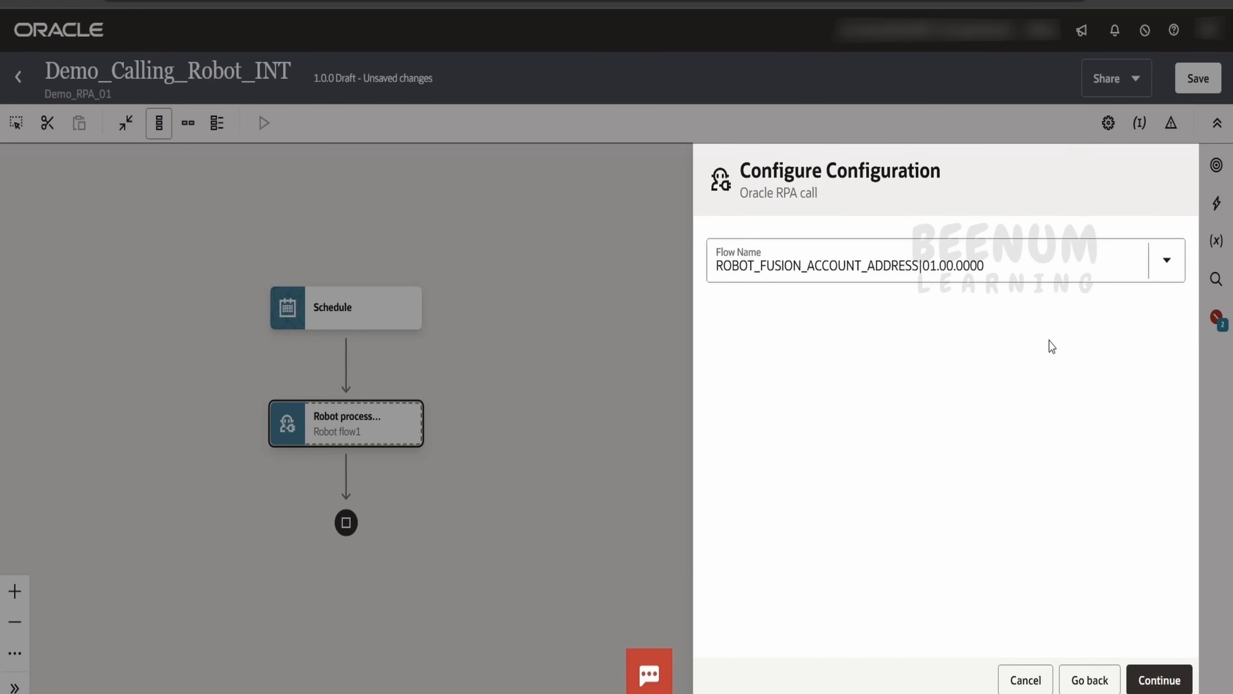
pyautogui.click(1068, 257)
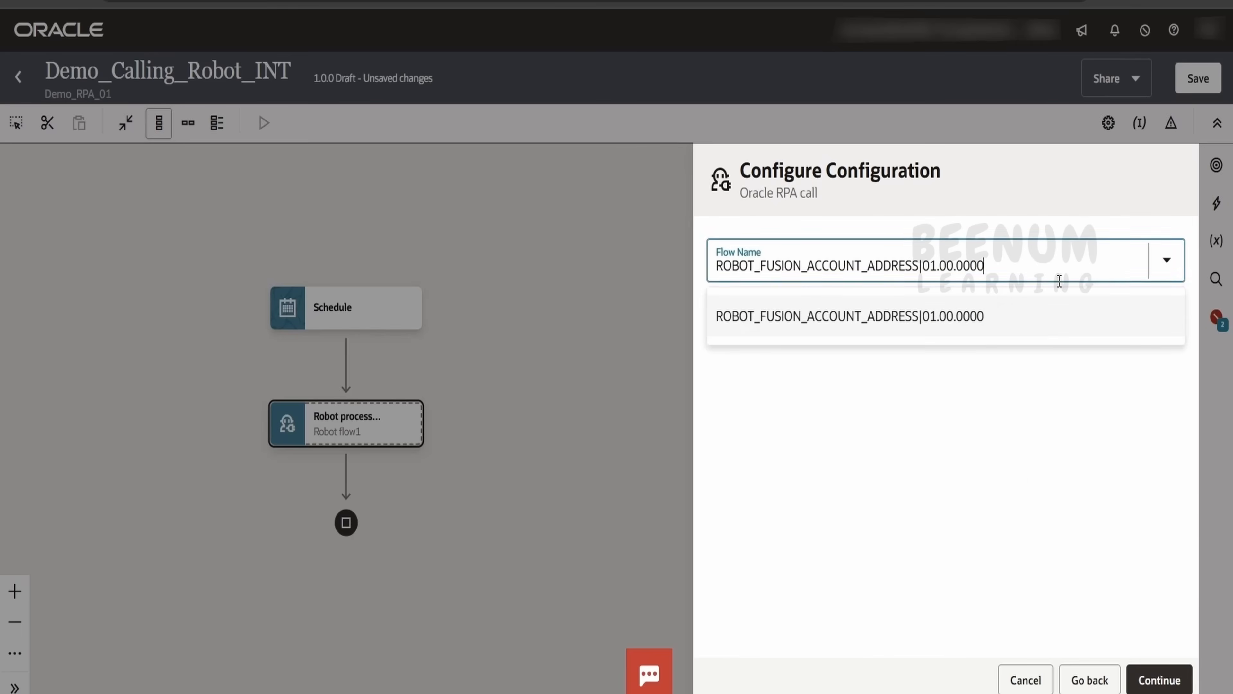
pyautogui.click(1037, 551)
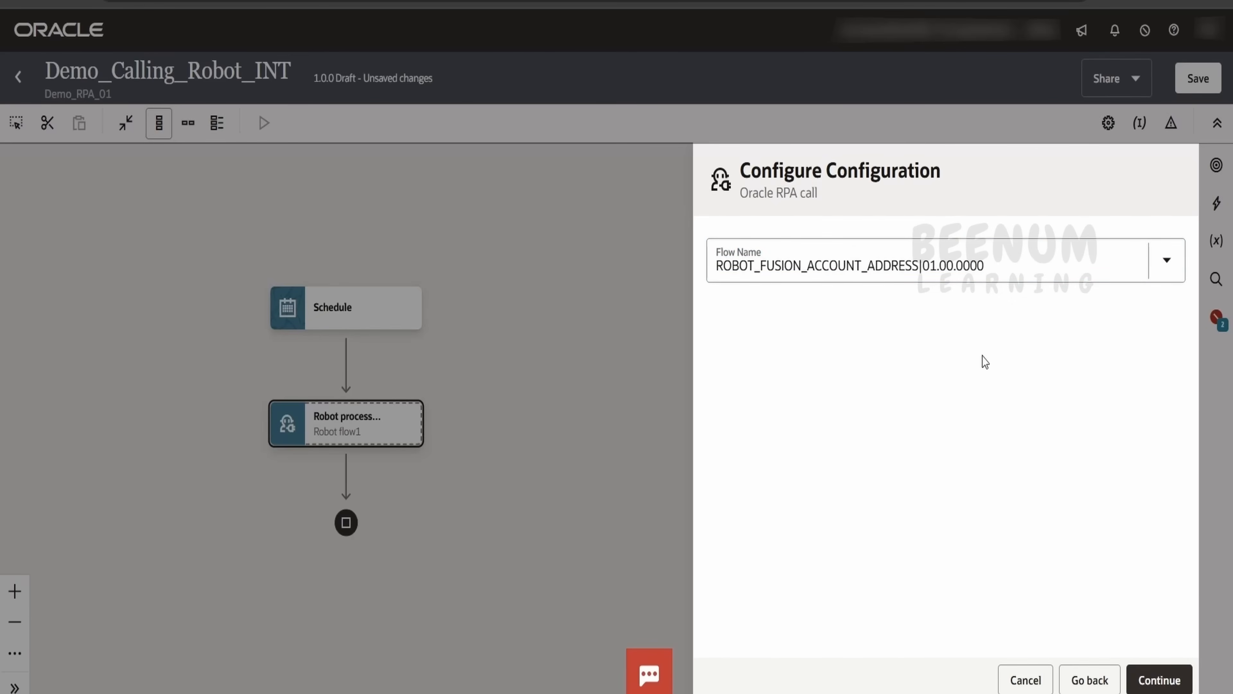
pyautogui.click(1172, 682)
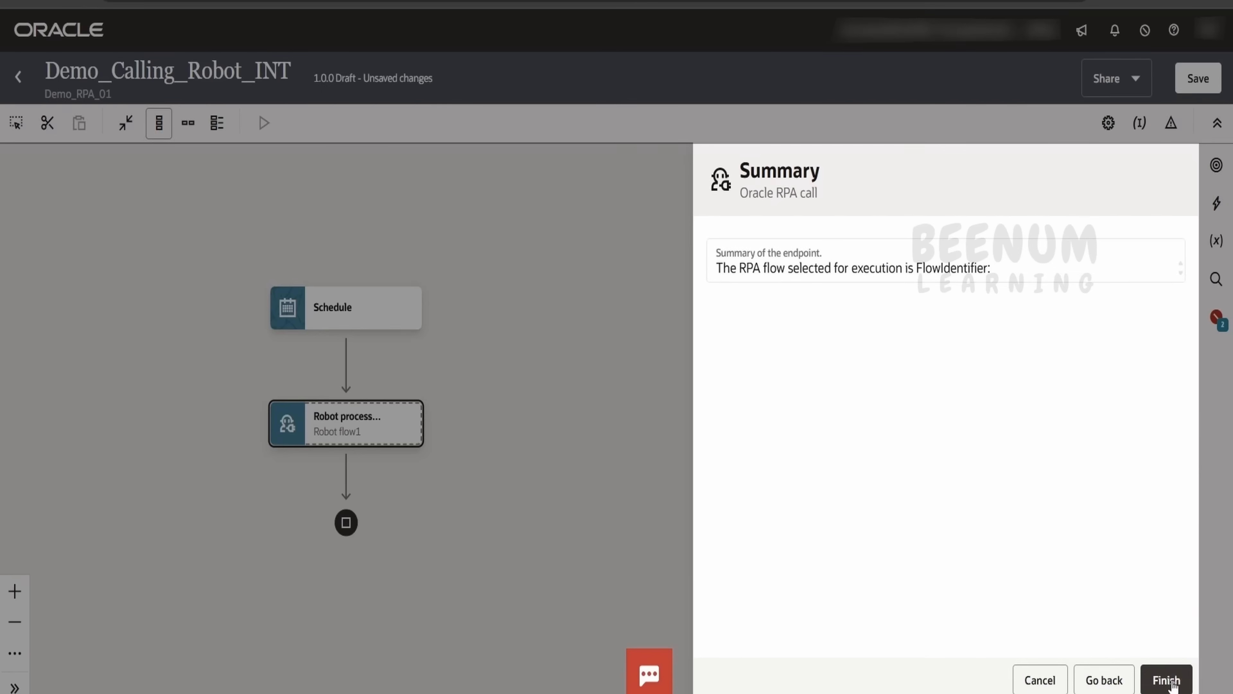
pyautogui.click(1170, 680)
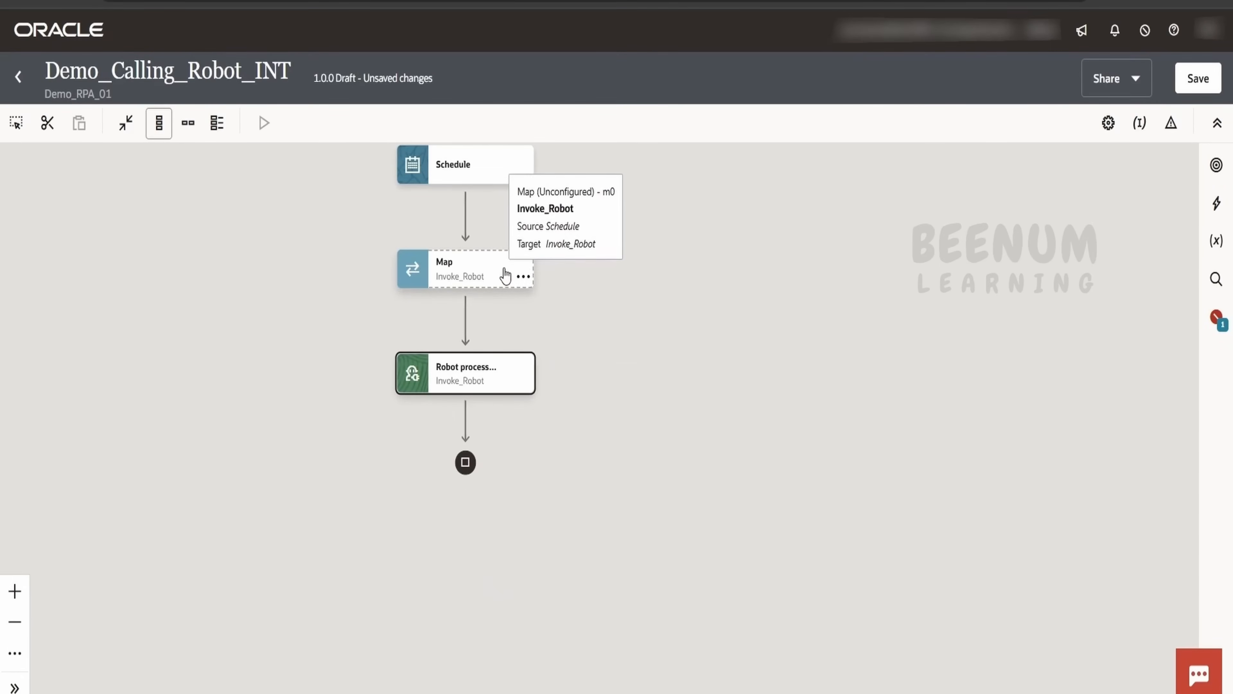
# - Add a Logger after Invoke_Robot whose message logs the response's vAddress
pyautogui.moveTo(562, 383)
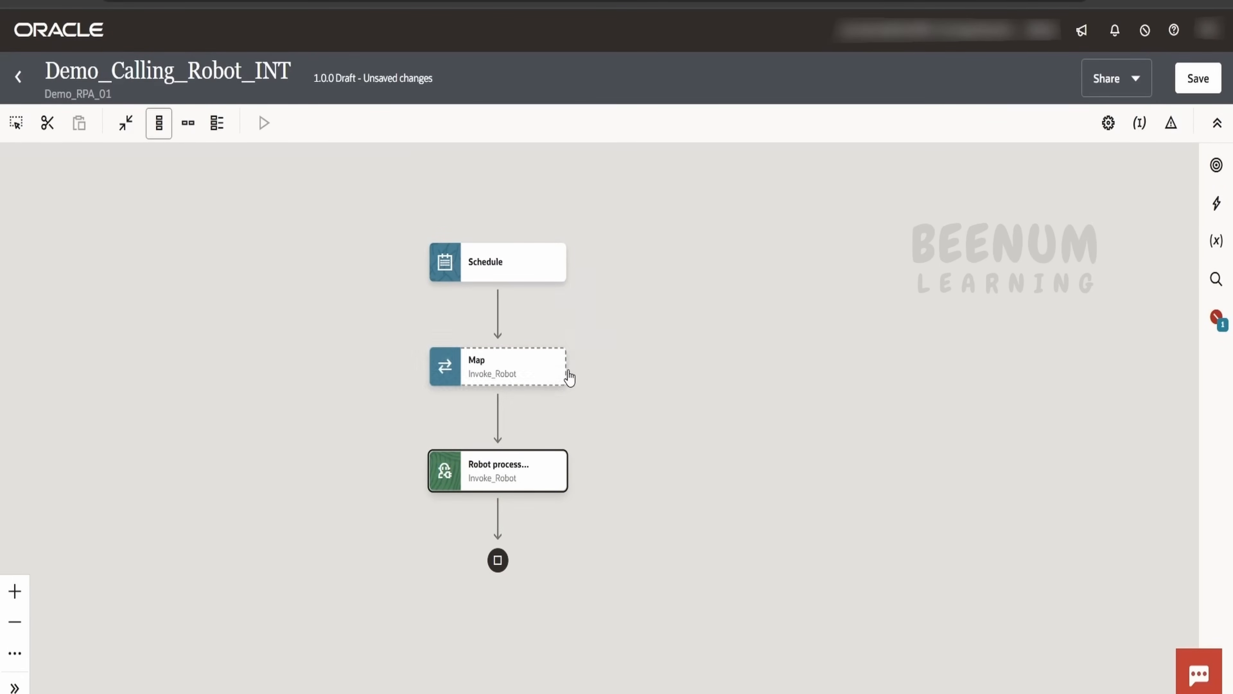
pyautogui.moveTo(498, 528)
pyautogui.click(497, 517)
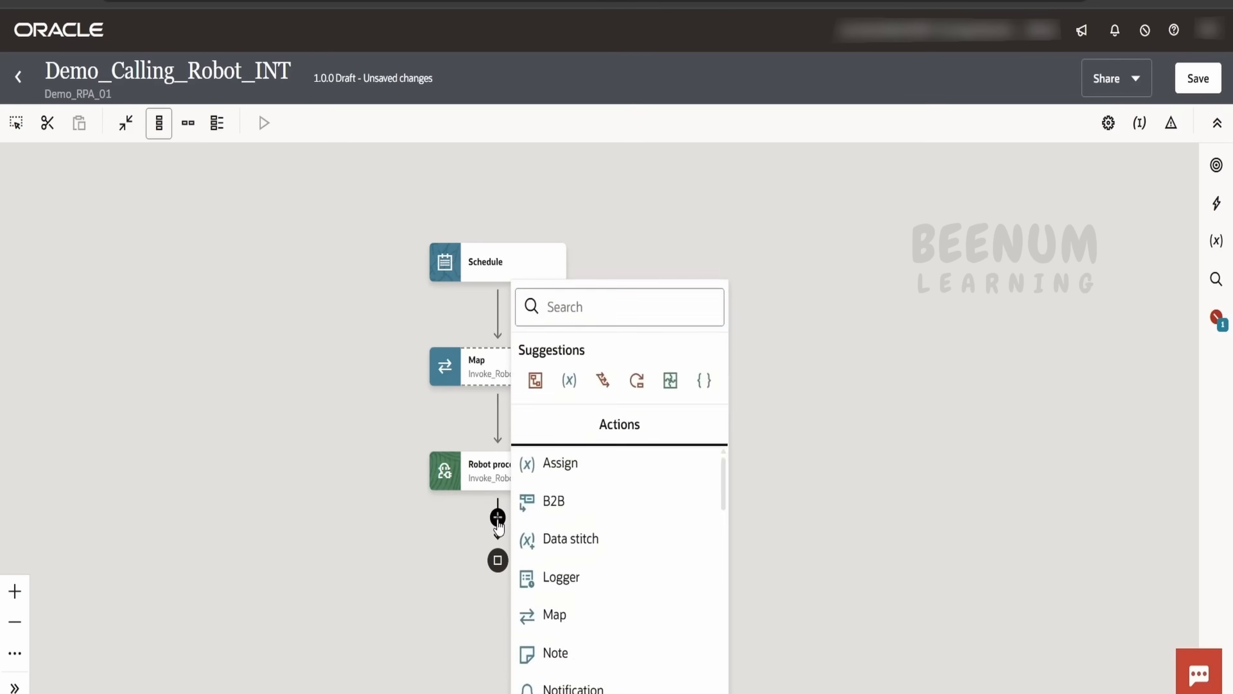
pyautogui.write('log')
pyautogui.click(565, 396)
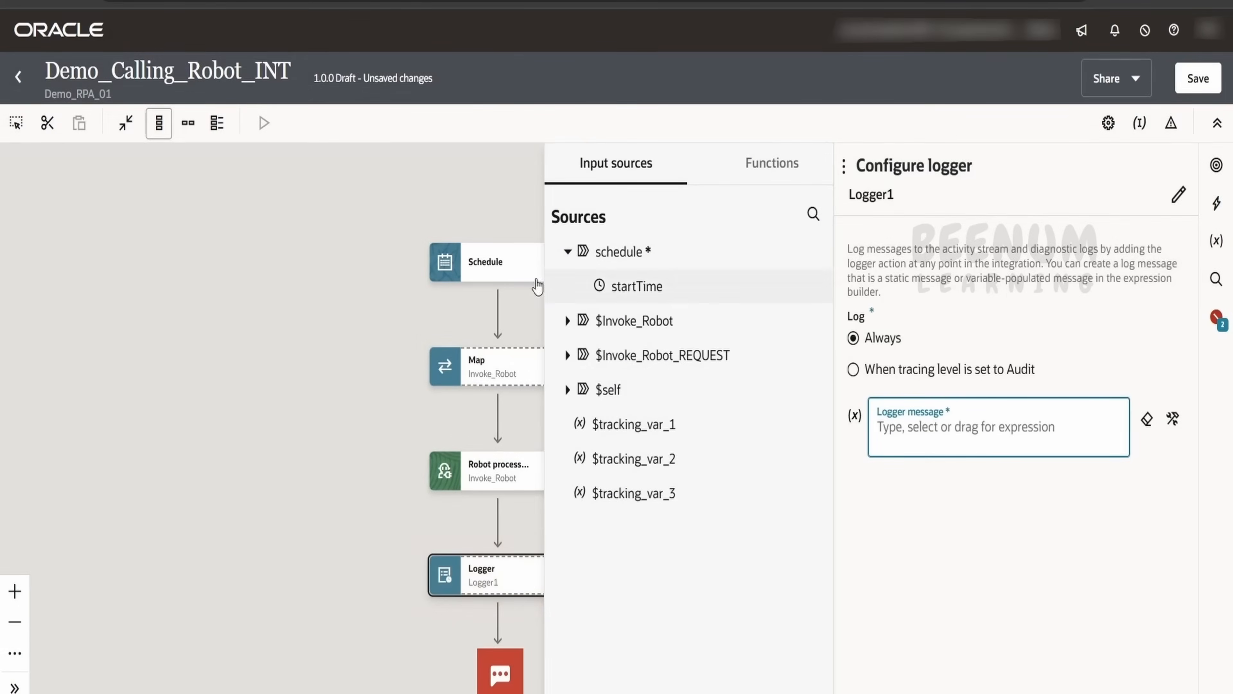
pyautogui.click(566, 321)
pyautogui.click(587, 355)
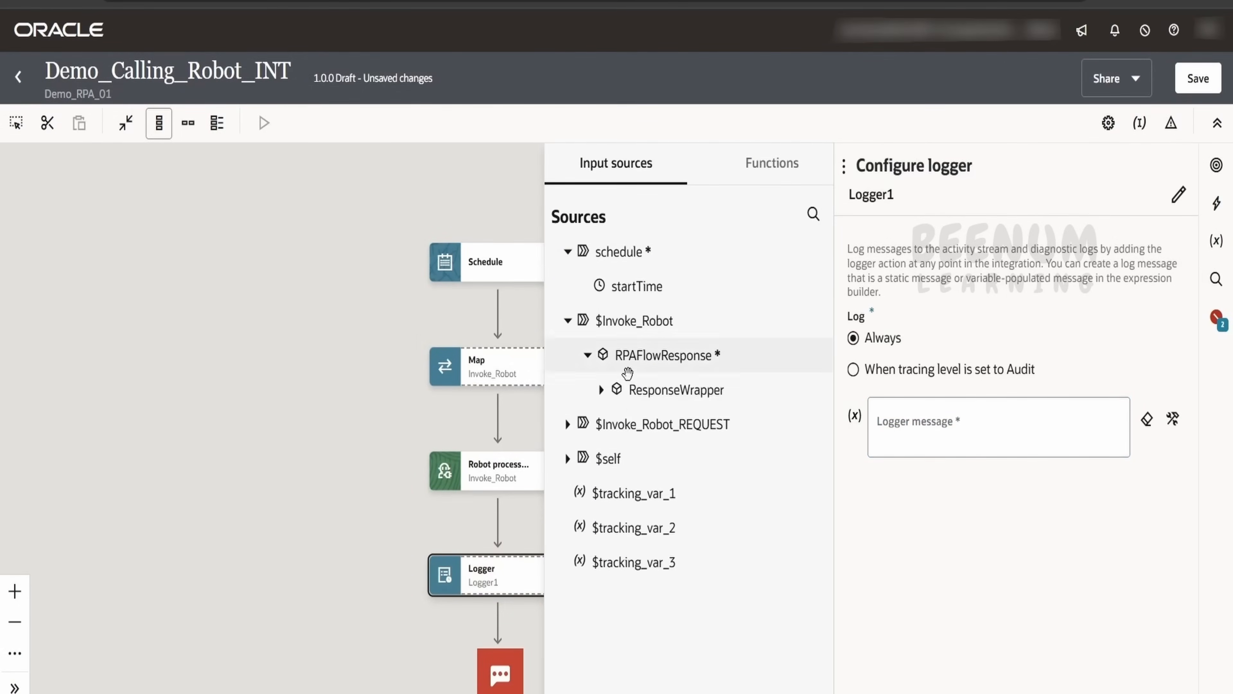
pyautogui.click(602, 391)
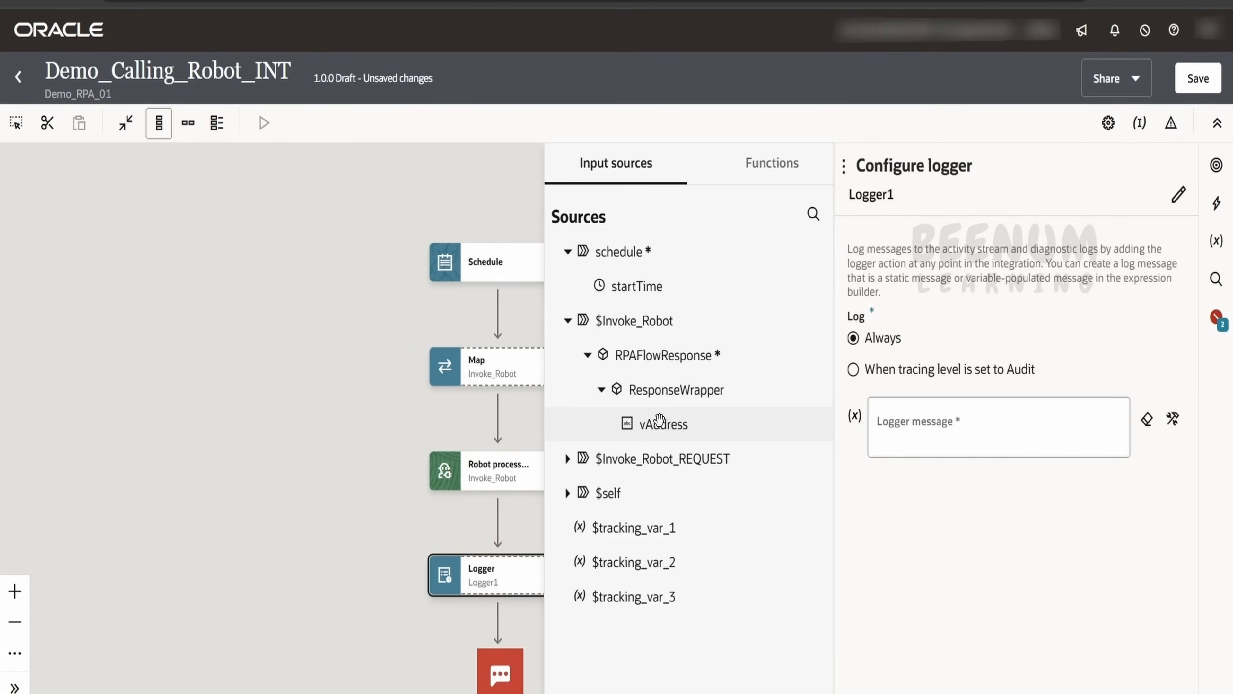
pyautogui.moveTo(660, 423); pyautogui.dragTo(989, 452)
pyautogui.click(323, 415)
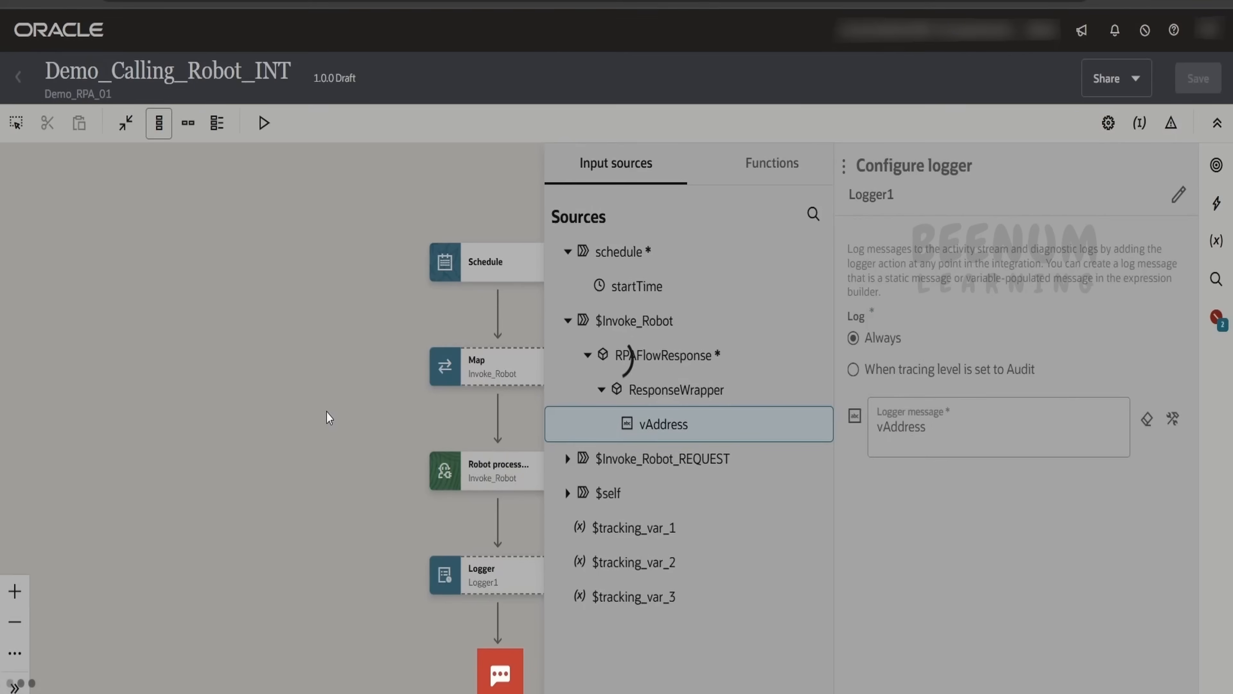
# - Make startTime the primary business identifier and exit the integration editor
pyautogui.click(1140, 123)
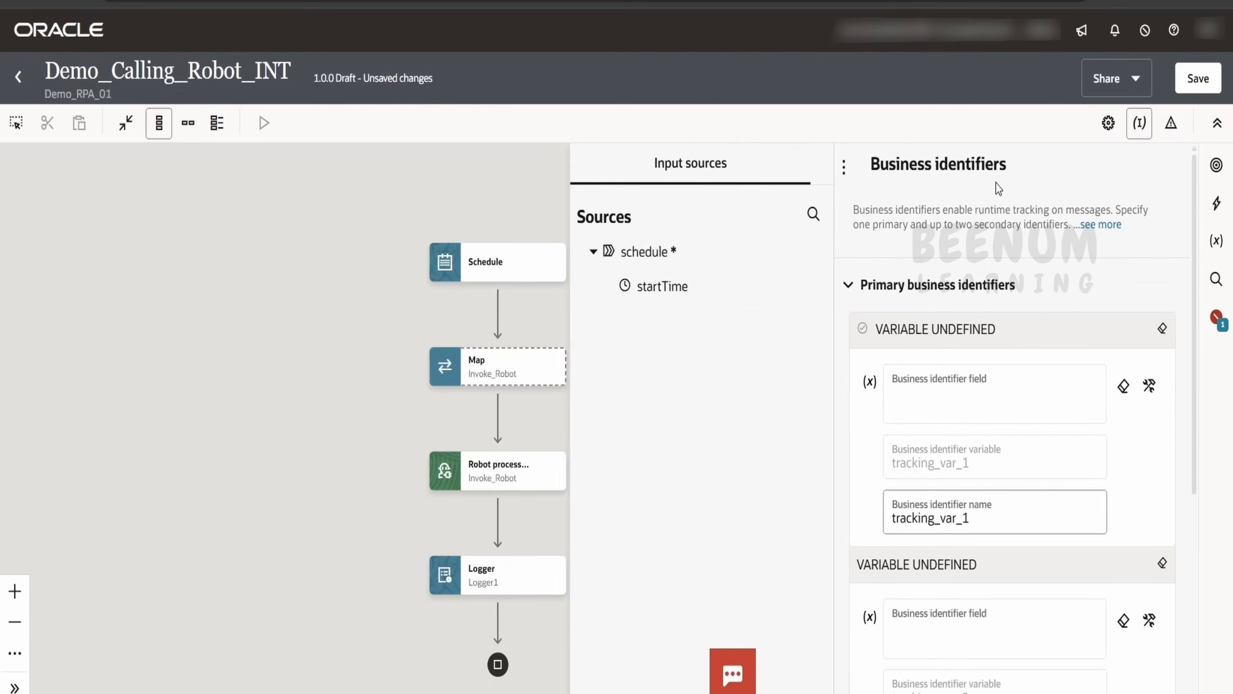
pyautogui.moveTo(666, 287); pyautogui.dragTo(902, 393)
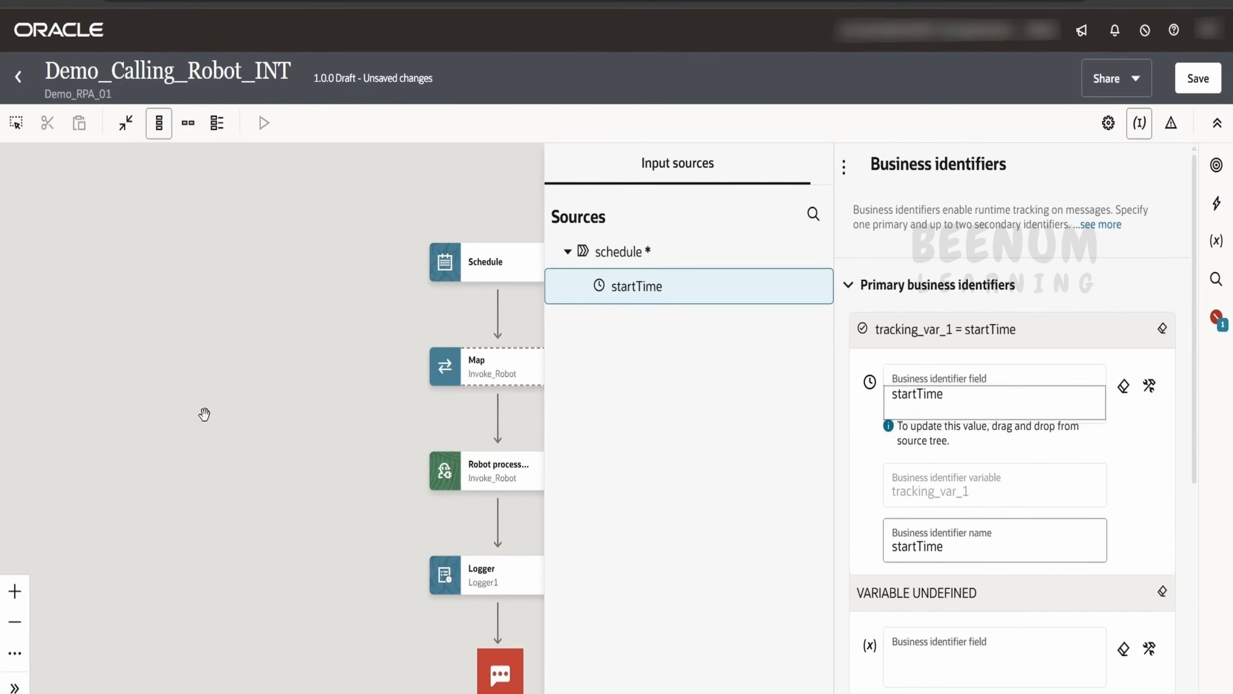
pyautogui.click(175, 380)
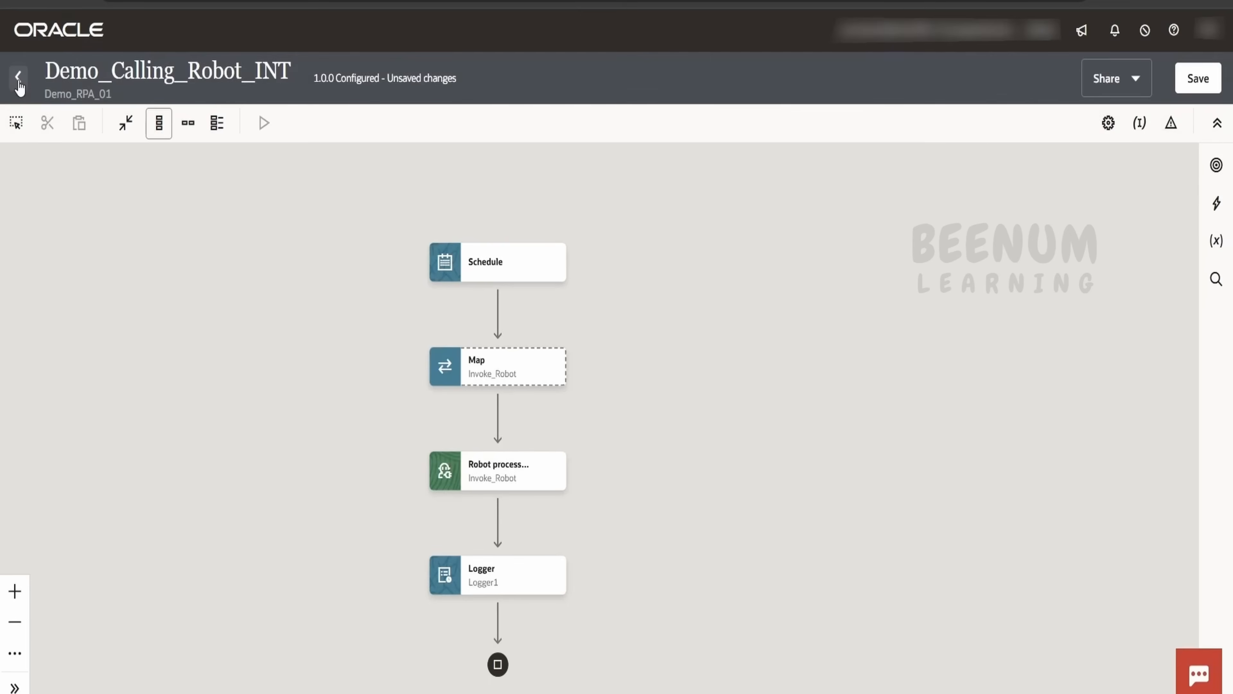
pyautogui.click(18, 81)
# - Save Demo_Calling_Robot_INT and activate it with Debug tracing, refreshing to confirm
pyautogui.click(790, 440)
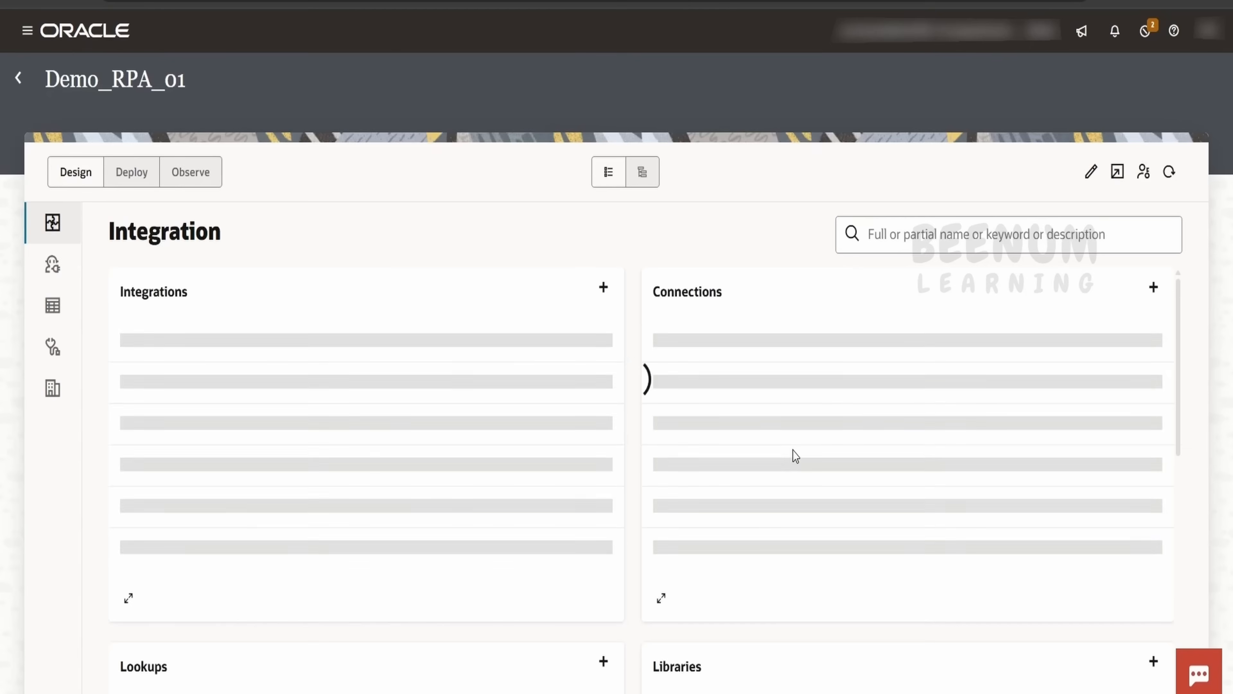
pyautogui.click(596, 351)
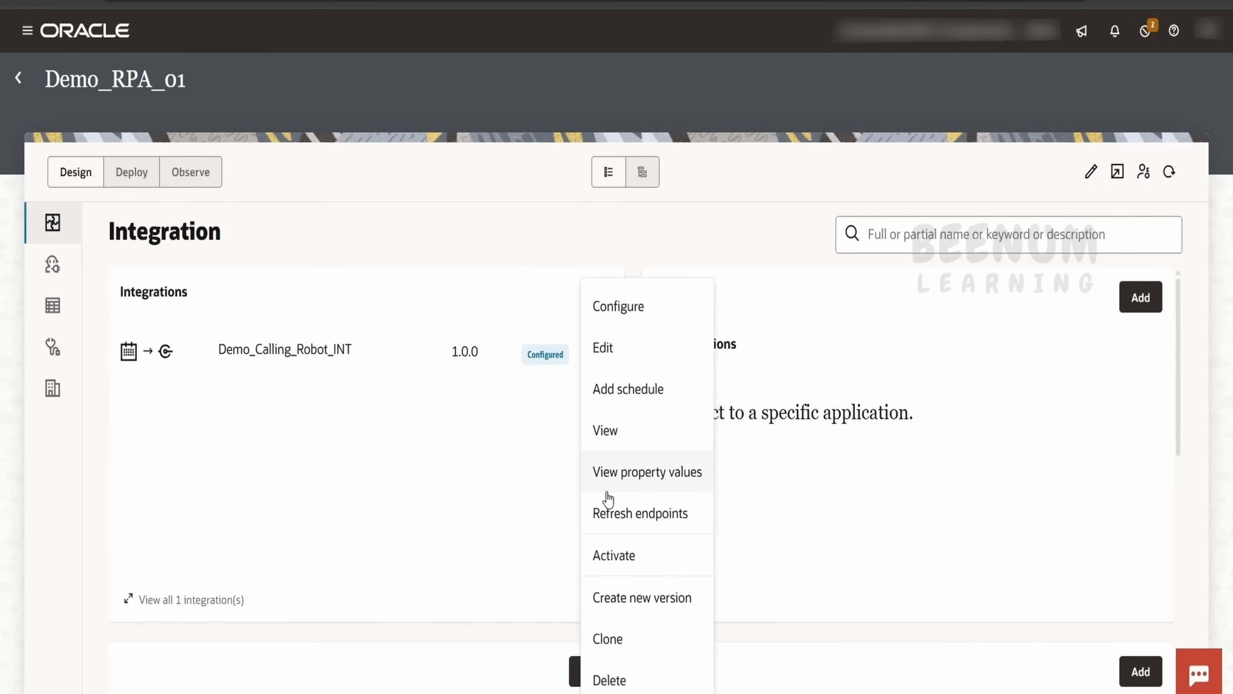
pyautogui.click(610, 572)
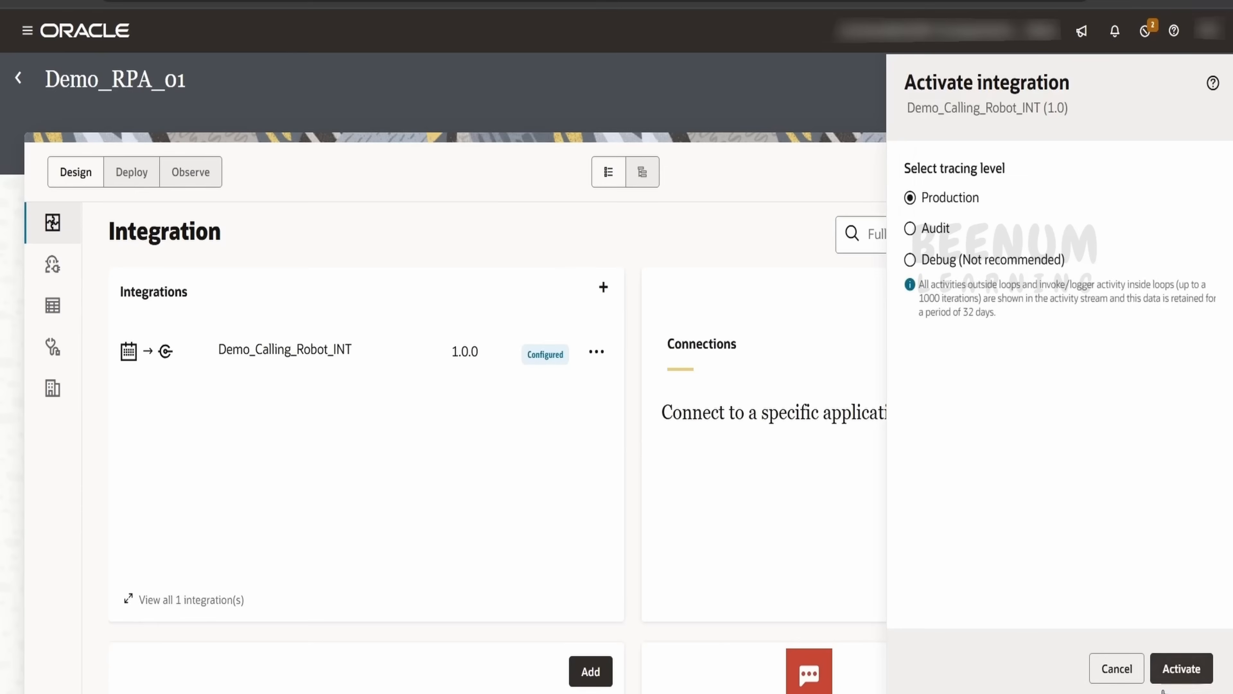
pyautogui.click(910, 260)
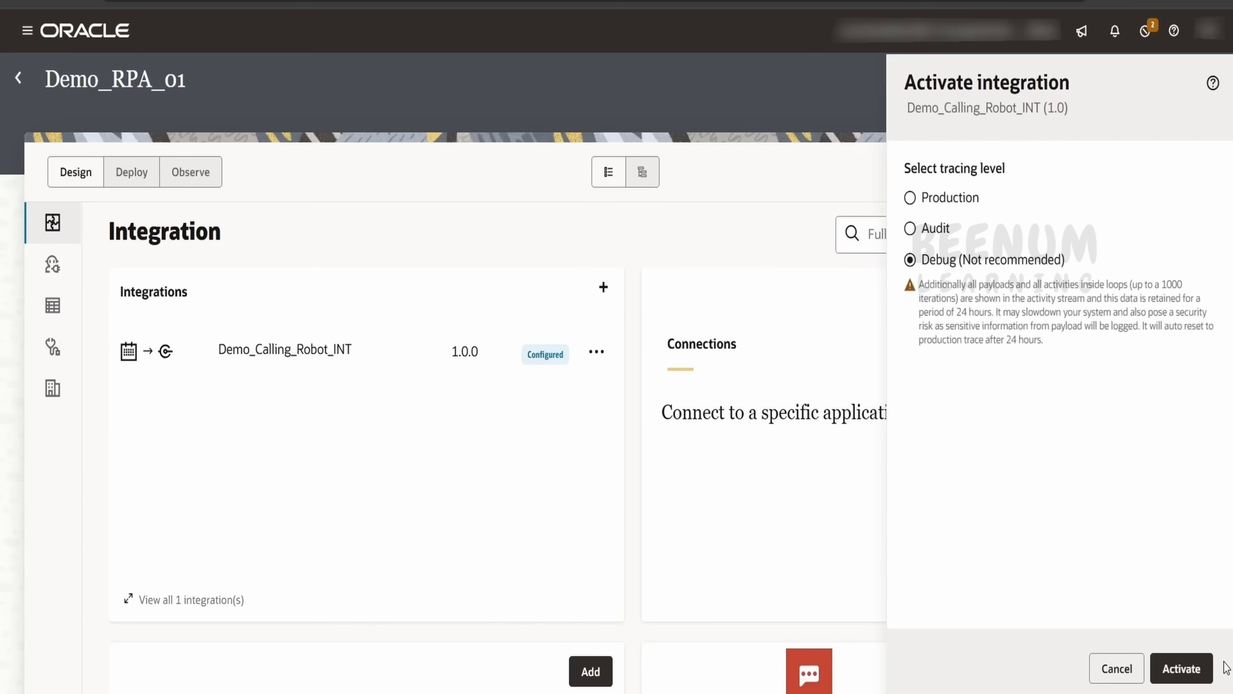
pyautogui.click(1181, 668)
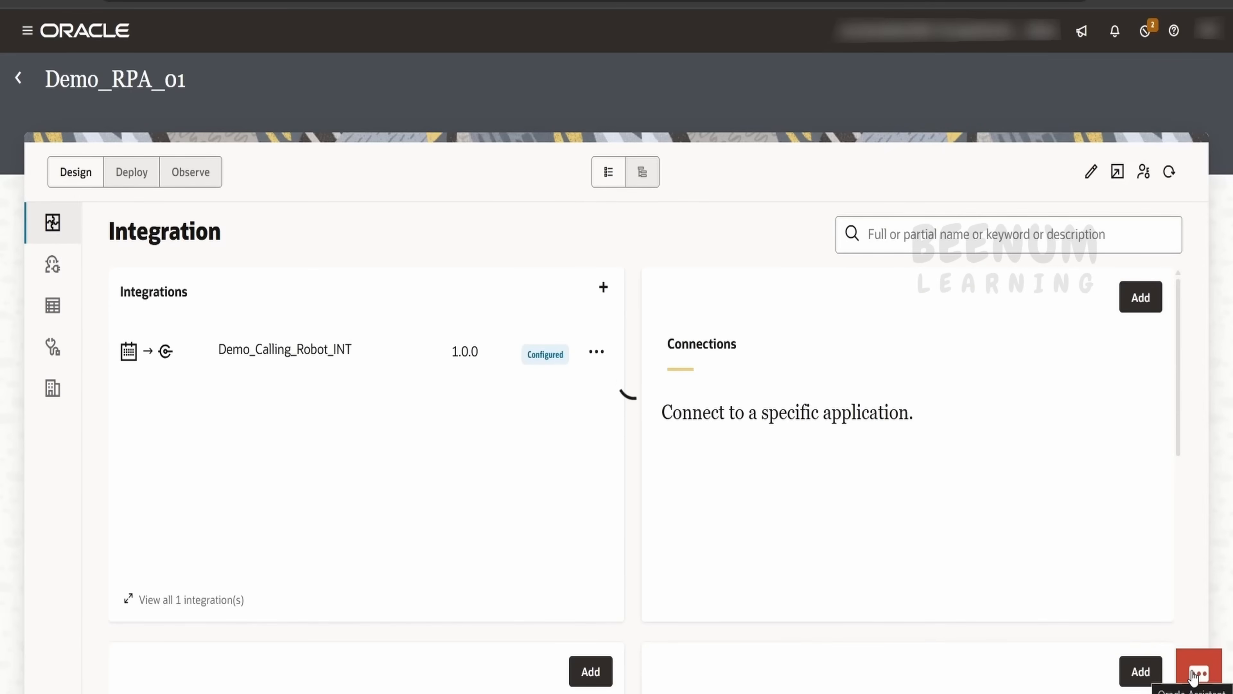
pyautogui.click(1203, 140)
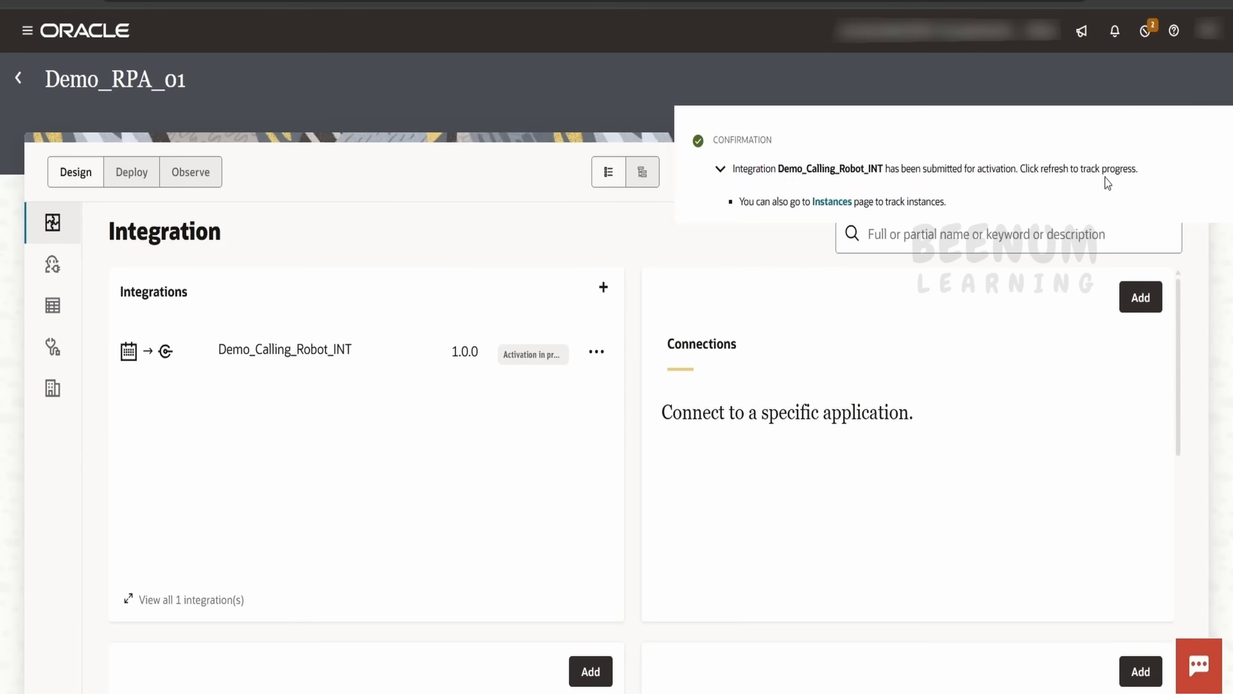
pyautogui.click(1169, 172)
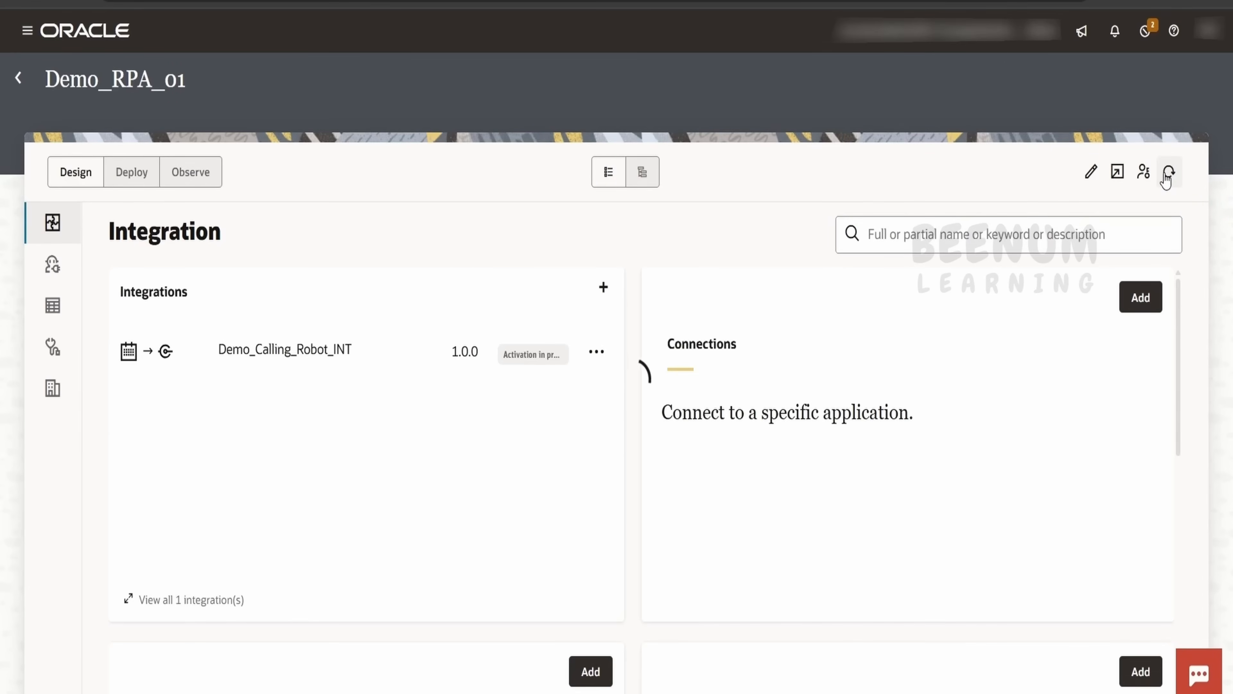
# - Run Demo_Calling_Robot_INT as an ad hoc request
pyautogui.click(597, 350)
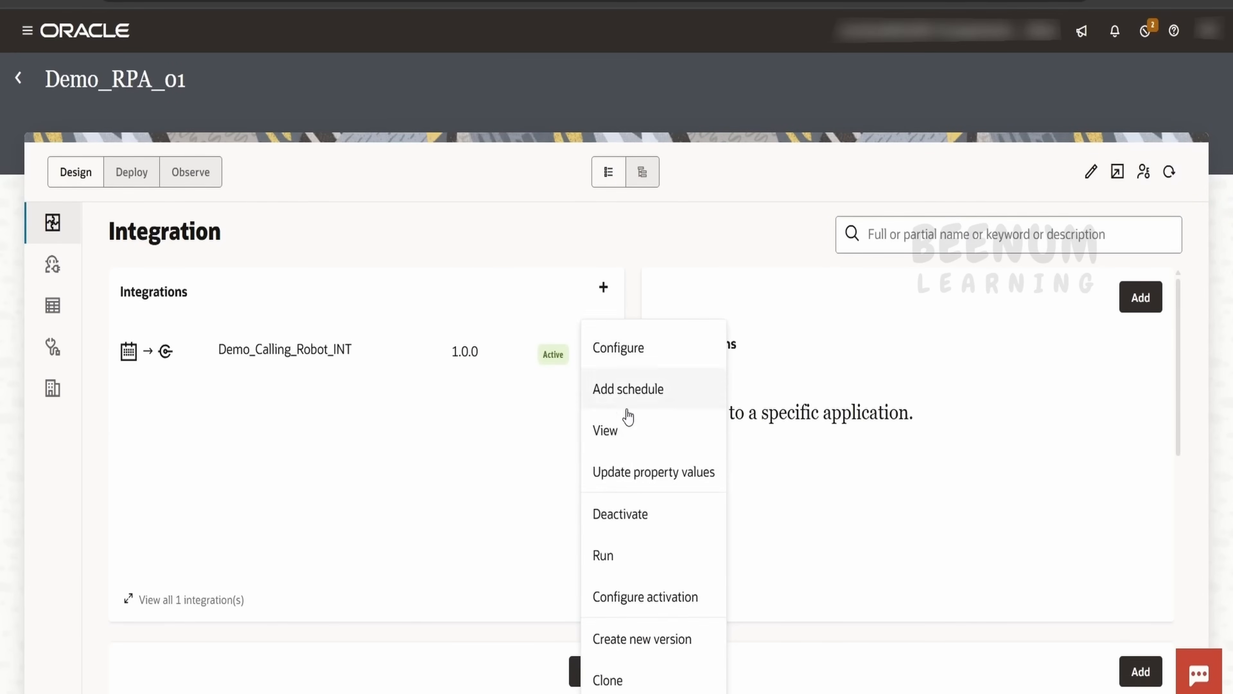
pyautogui.click(628, 553)
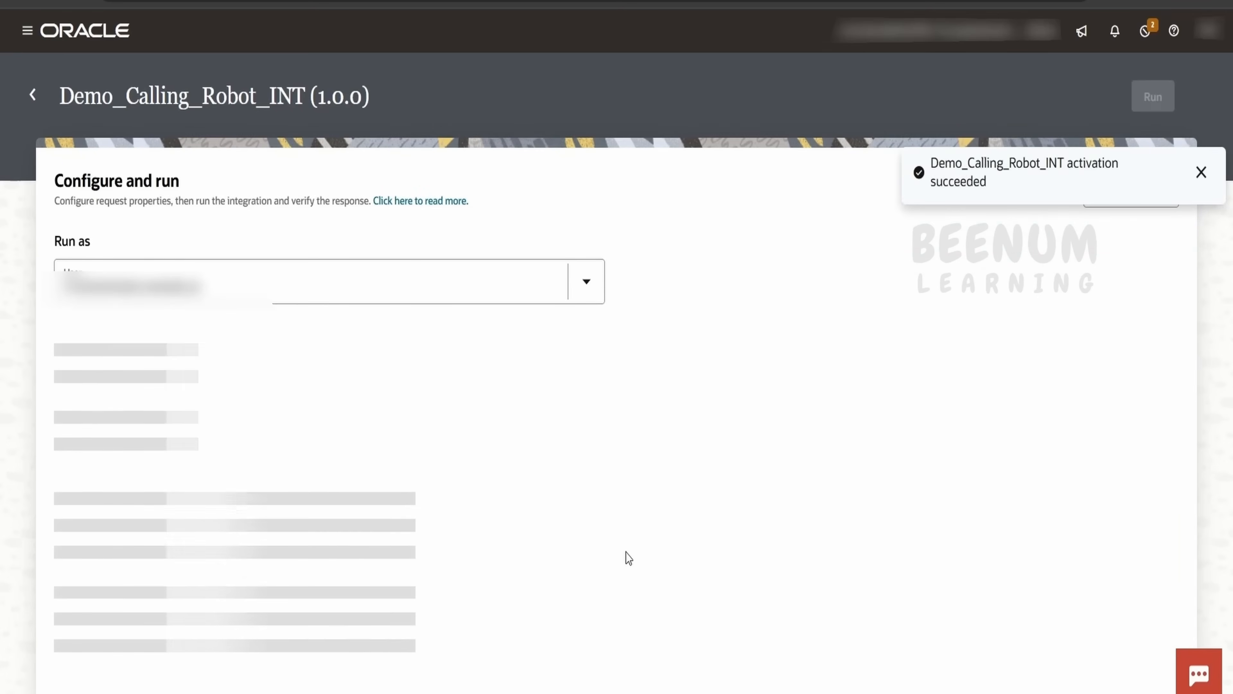
pyautogui.click(1153, 97)
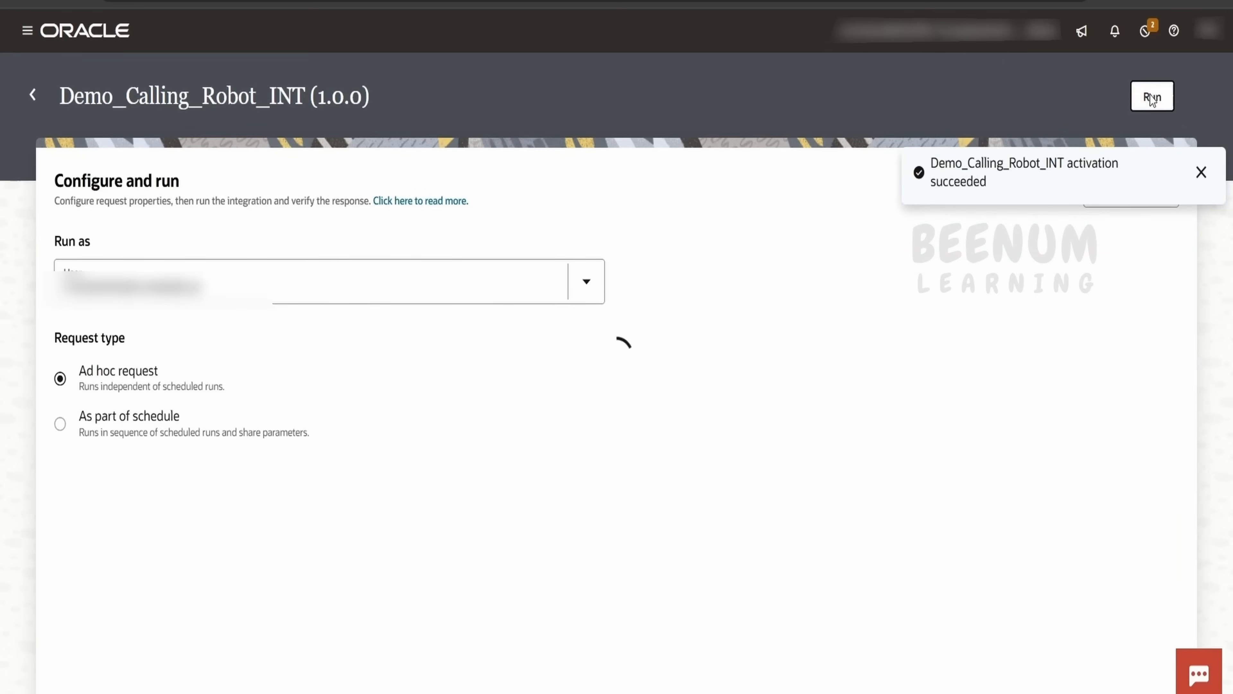
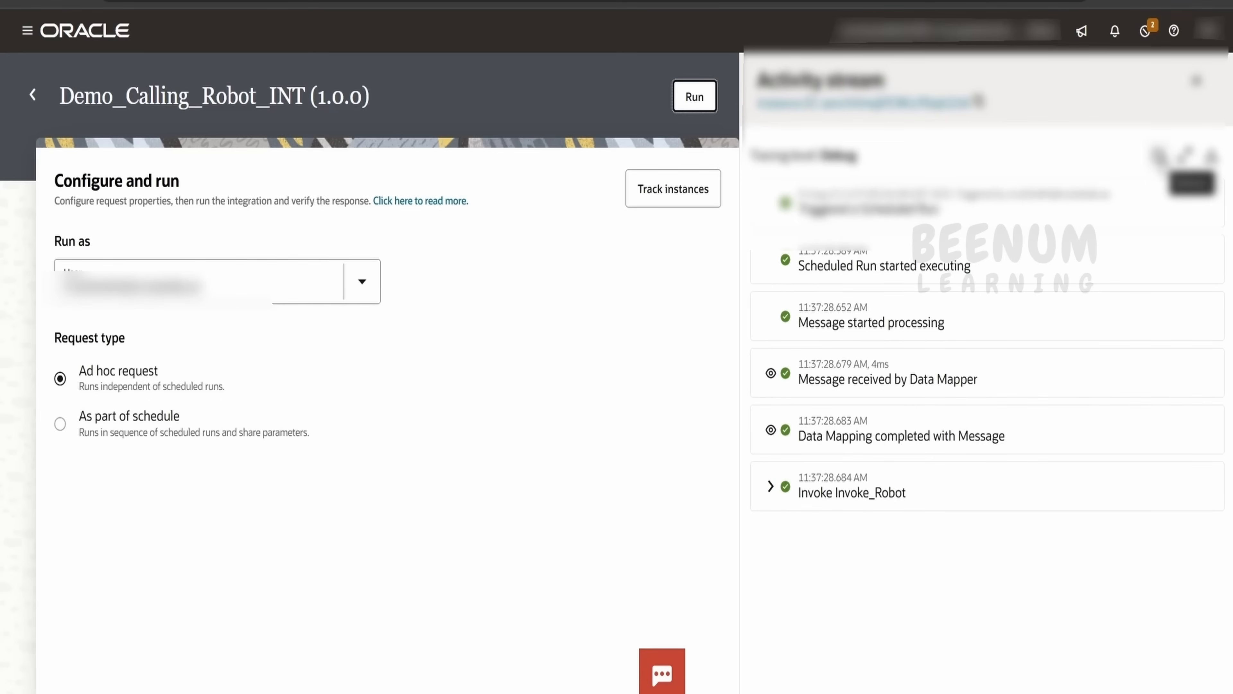
# - Refresh the activity stream to load the latest Demo_Calling_Robot_INT run events
pyautogui.click(1159, 158)
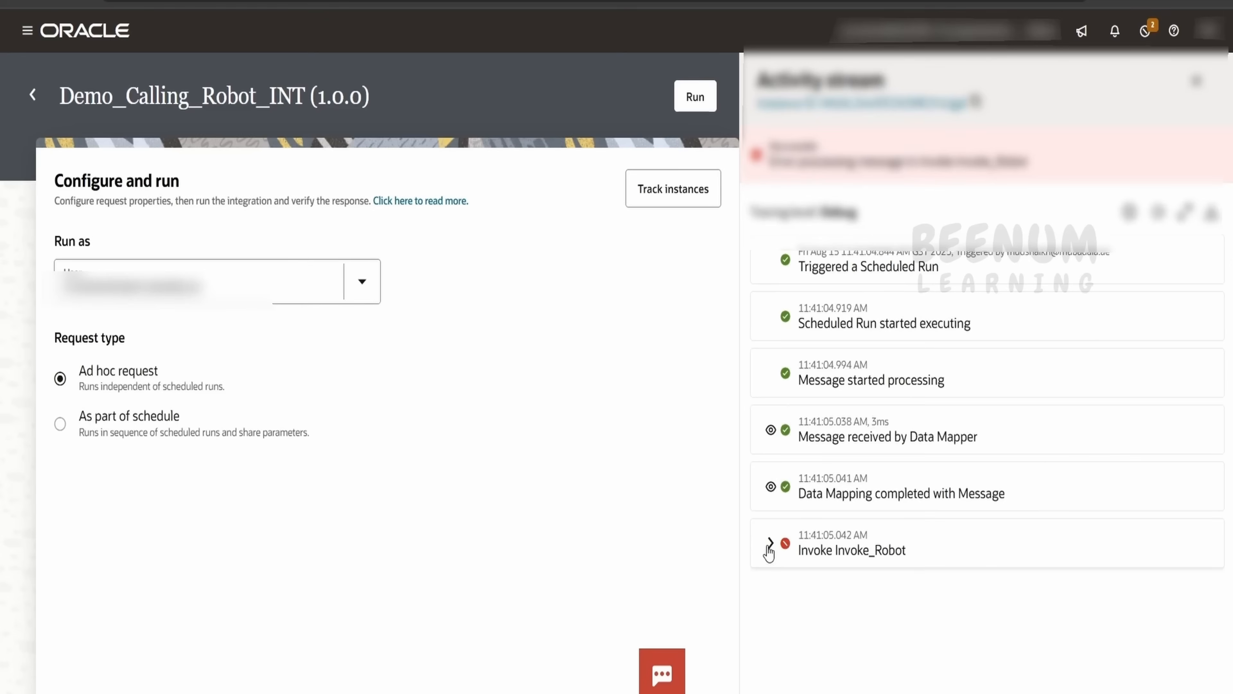
# - Expand Invoke_Robot and review the payload of the robot's received wire message
pyautogui.click(770, 543)
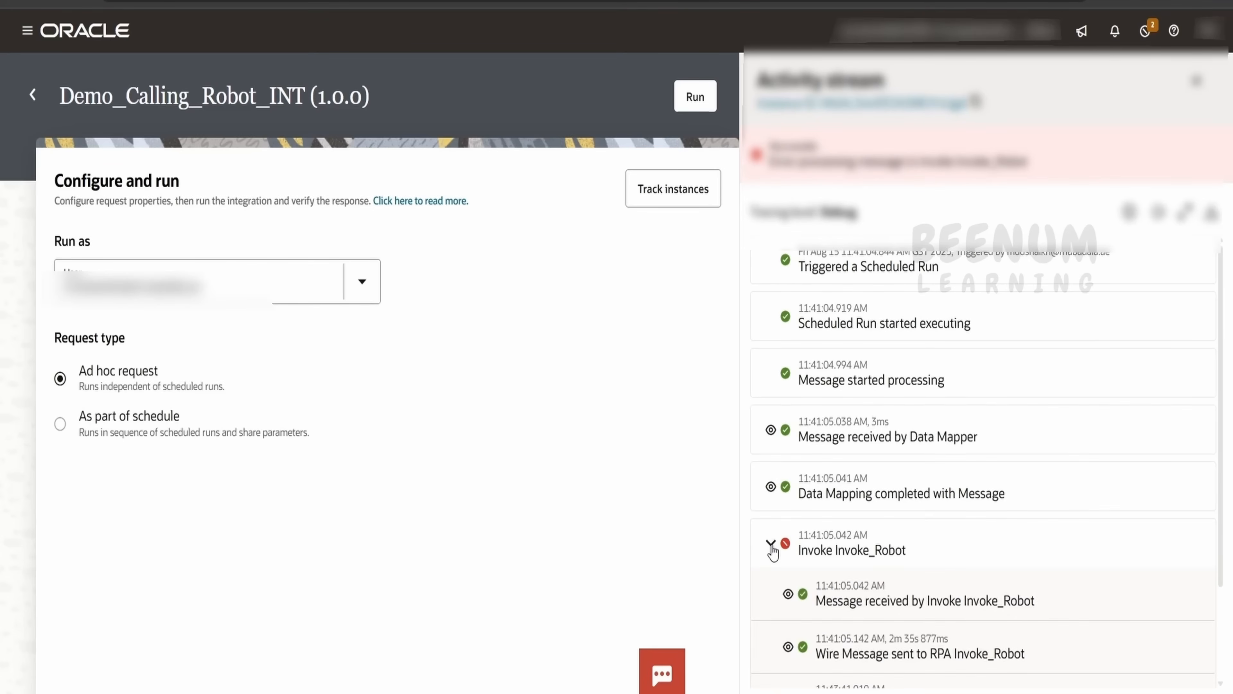
pyautogui.scroll(-2, 890, 578)
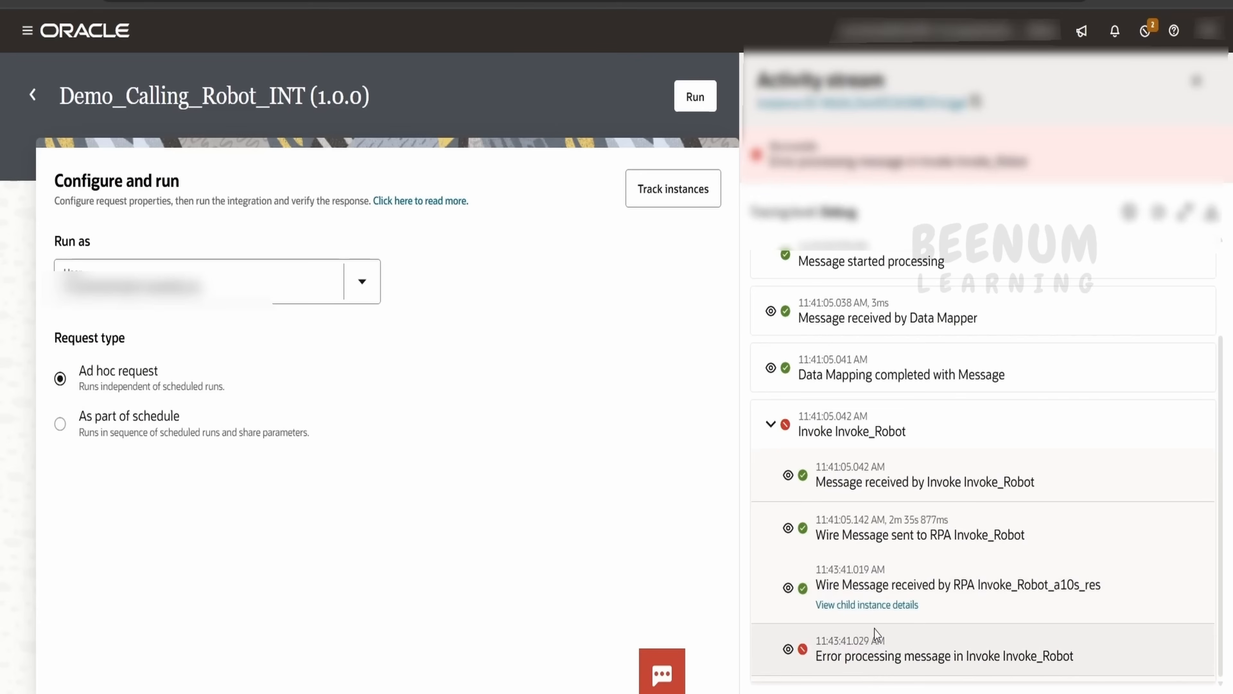
pyautogui.click(789, 588)
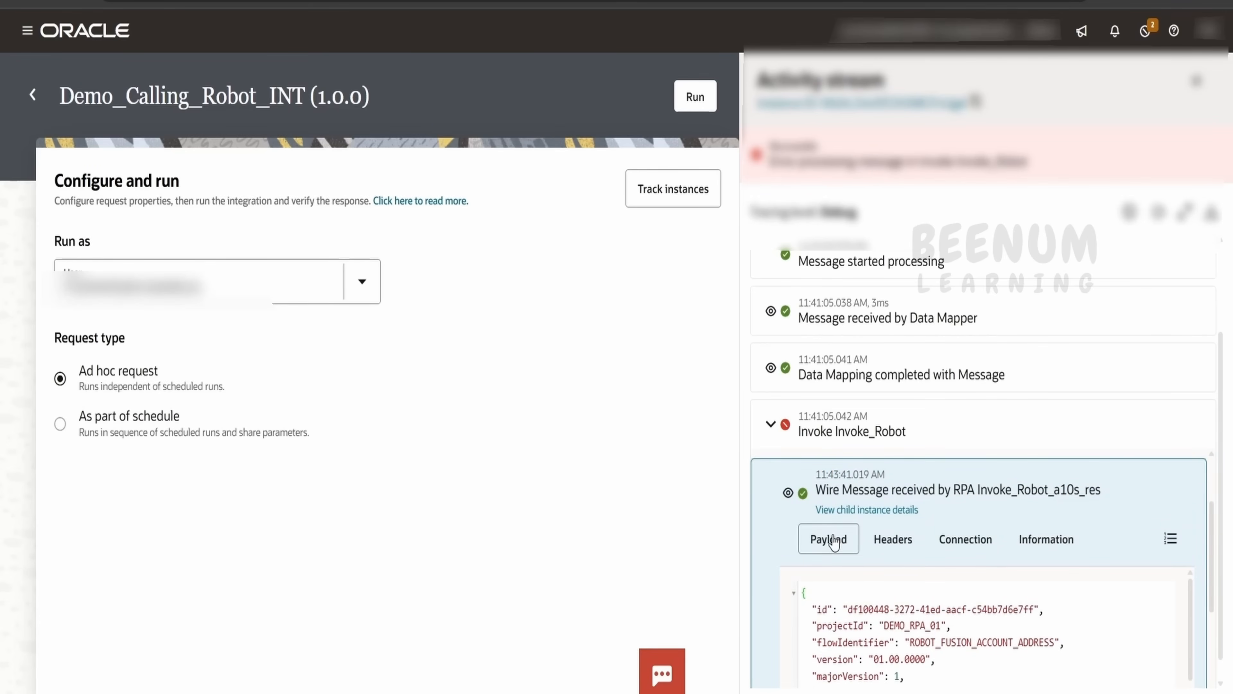
pyautogui.click(789, 501)
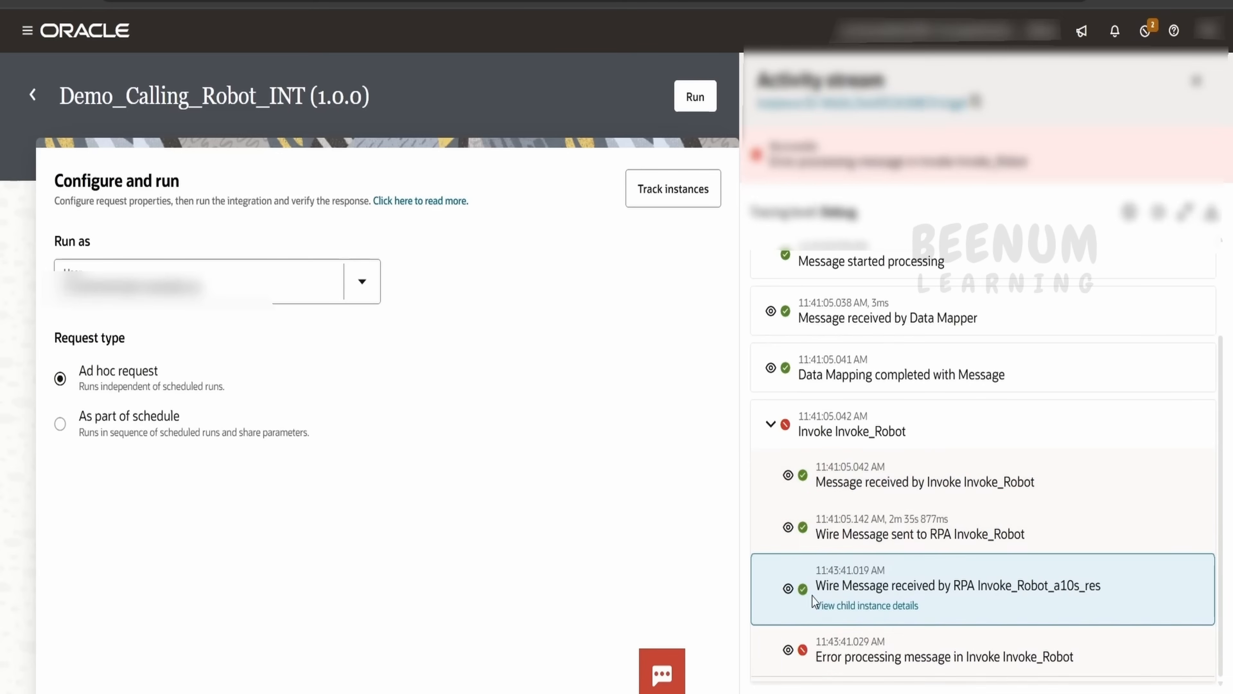
# - Expand the Error processing message entry and read its agent-anomaly failure summary
pyautogui.click(787, 648)
pyautogui.scroll(-3, 844, 607)
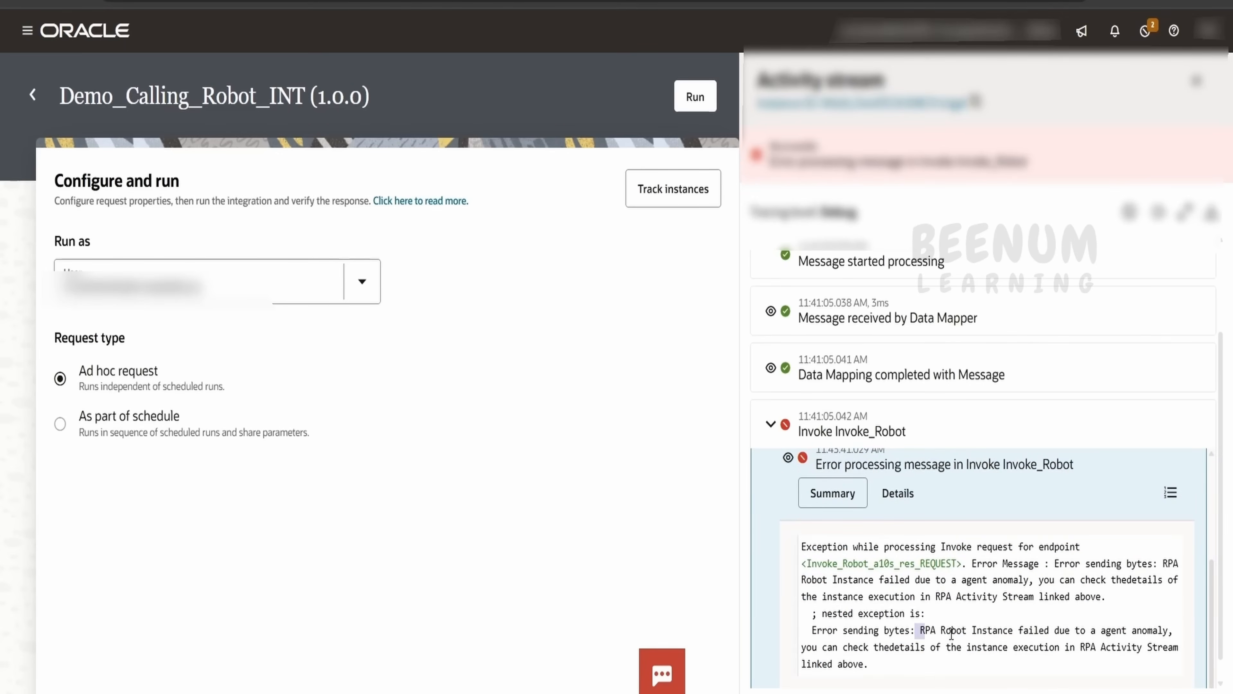
pyautogui.moveTo(950, 634); pyautogui.dragTo(1018, 634)
pyautogui.scroll(3, 1011, 621)
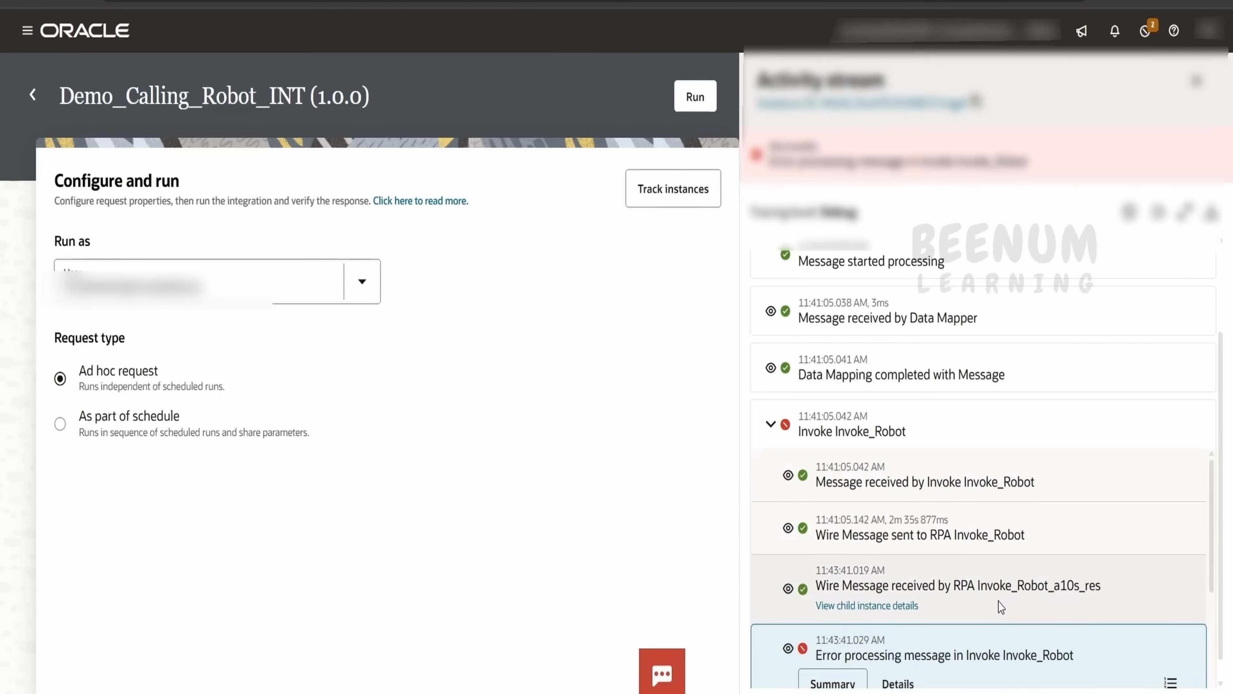
pyautogui.click(906, 607)
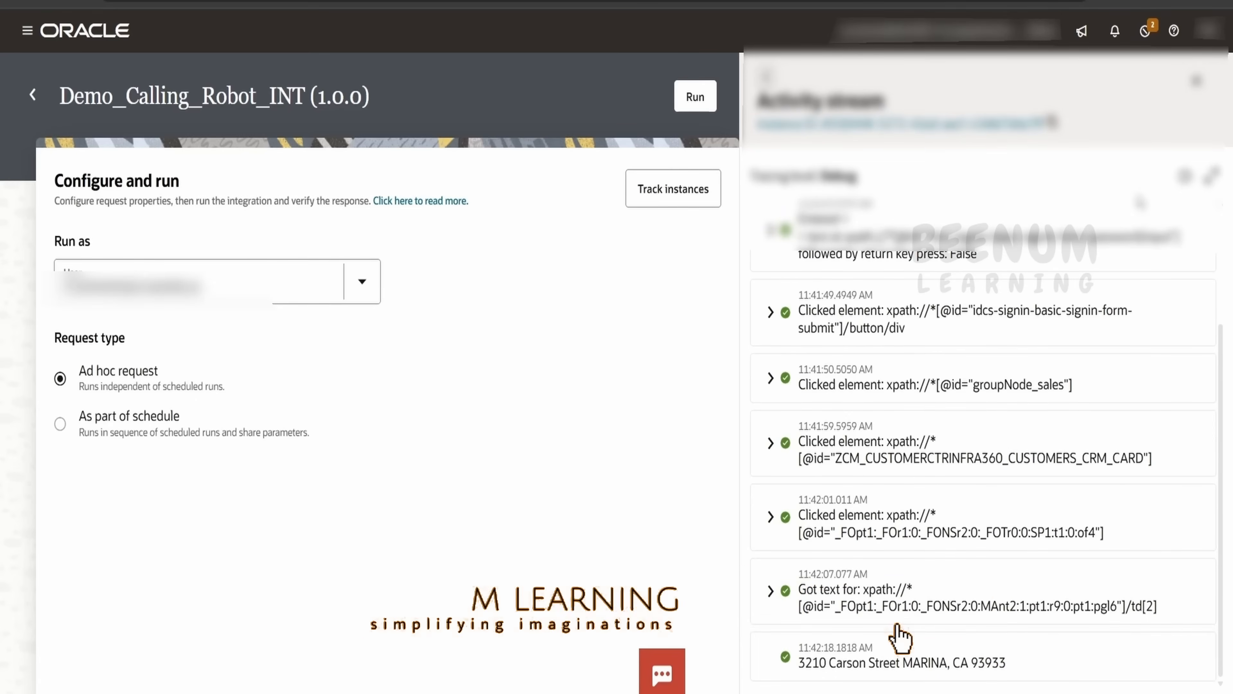
pyautogui.scroll(1, 895, 559)
pyautogui.scroll(2, 1116, 378)
pyautogui.scroll(-3, 1127, 394)
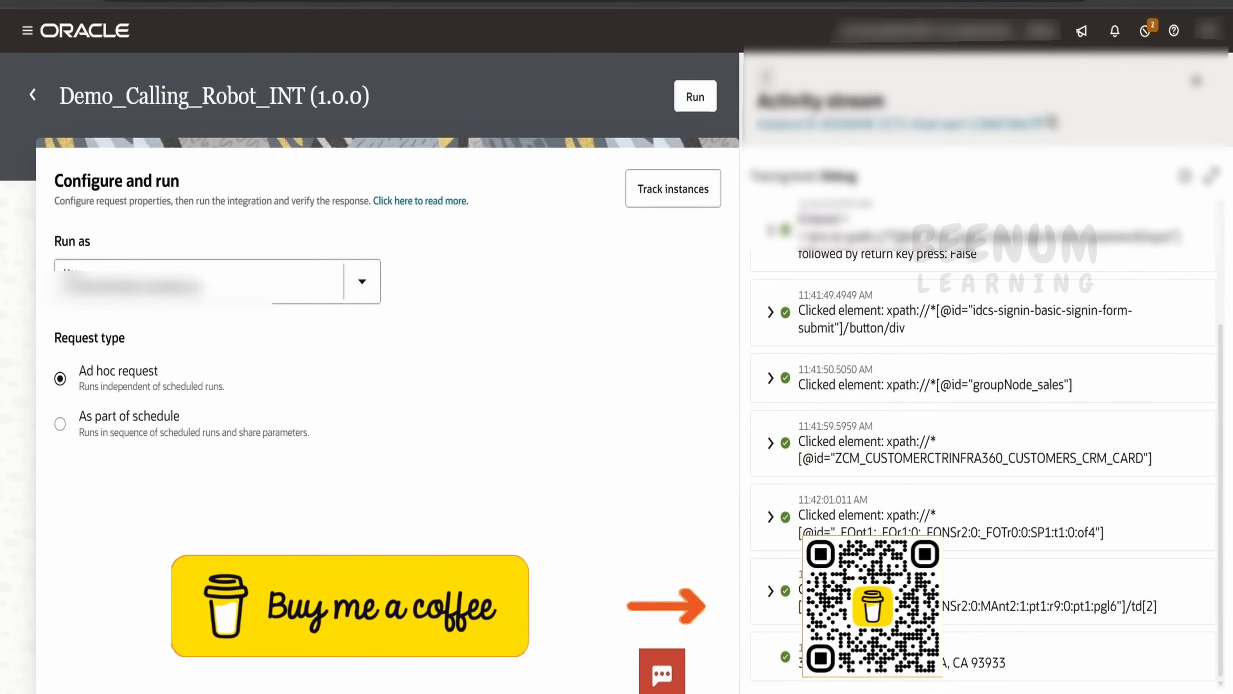
pyautogui.moveTo(1015, 669); pyautogui.dragTo(800, 663)
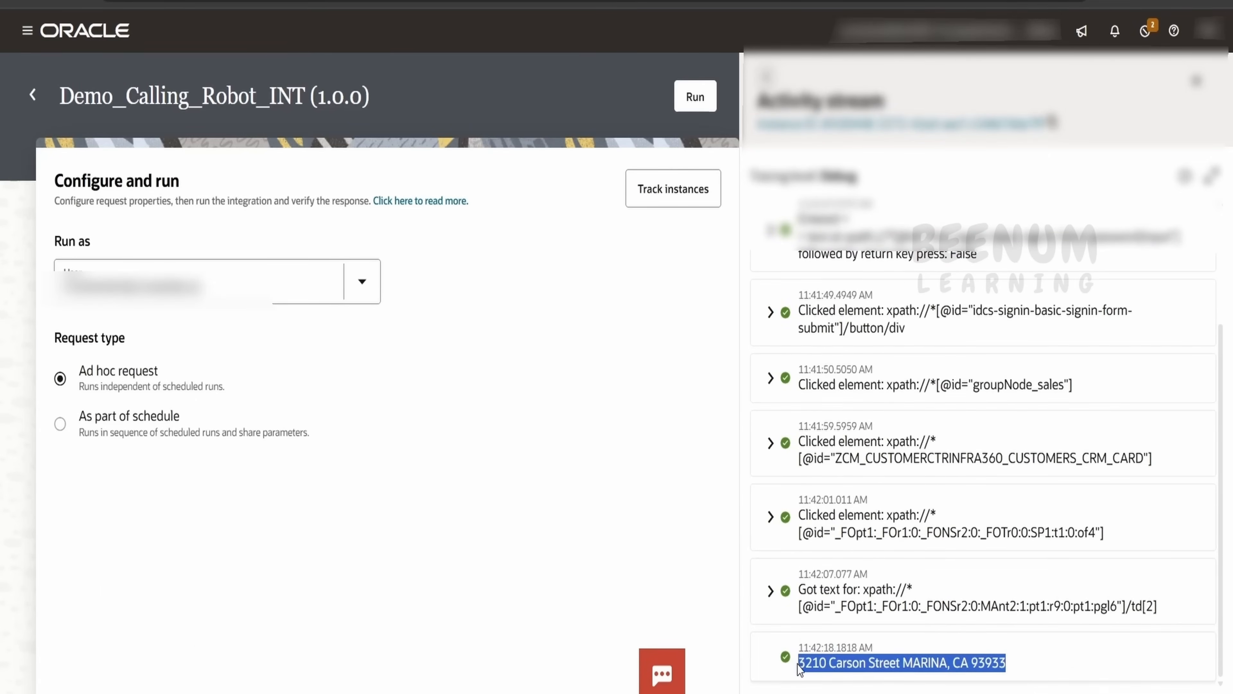
pyautogui.click(766, 77)
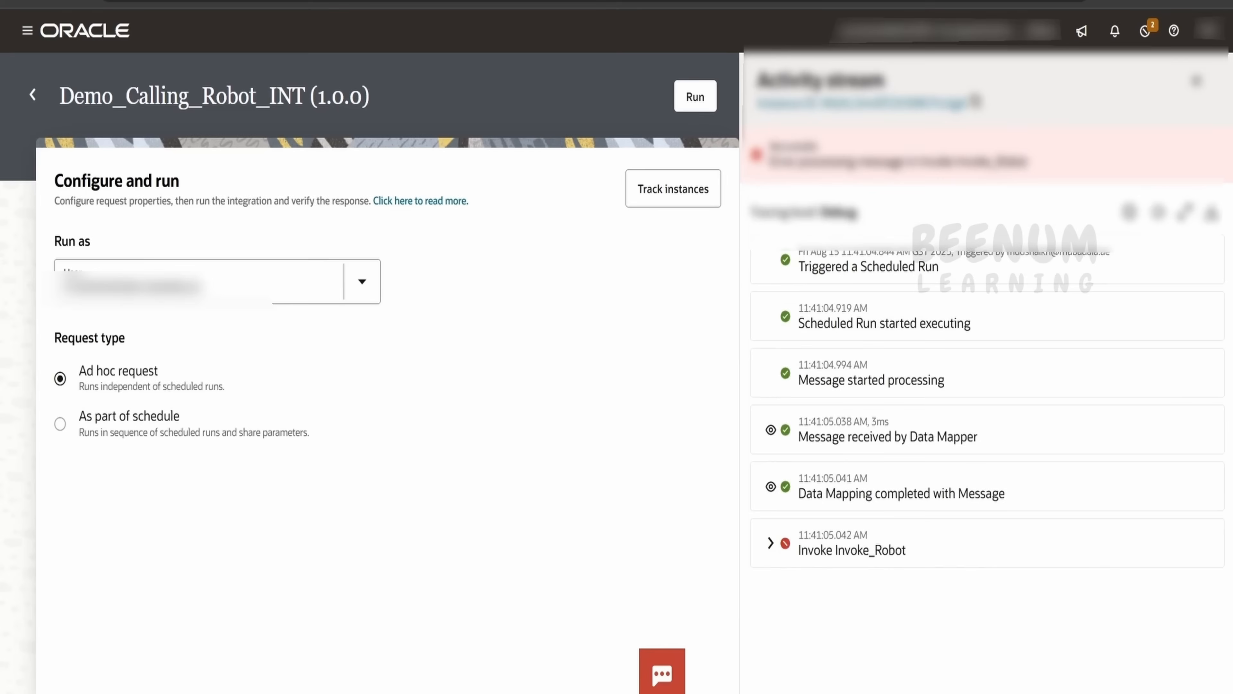
# - View the Invoke_Robot child instance details, then go back to the Demo_RPA_01 project
pyautogui.click(770, 543)
pyautogui.scroll(-2, 861, 628)
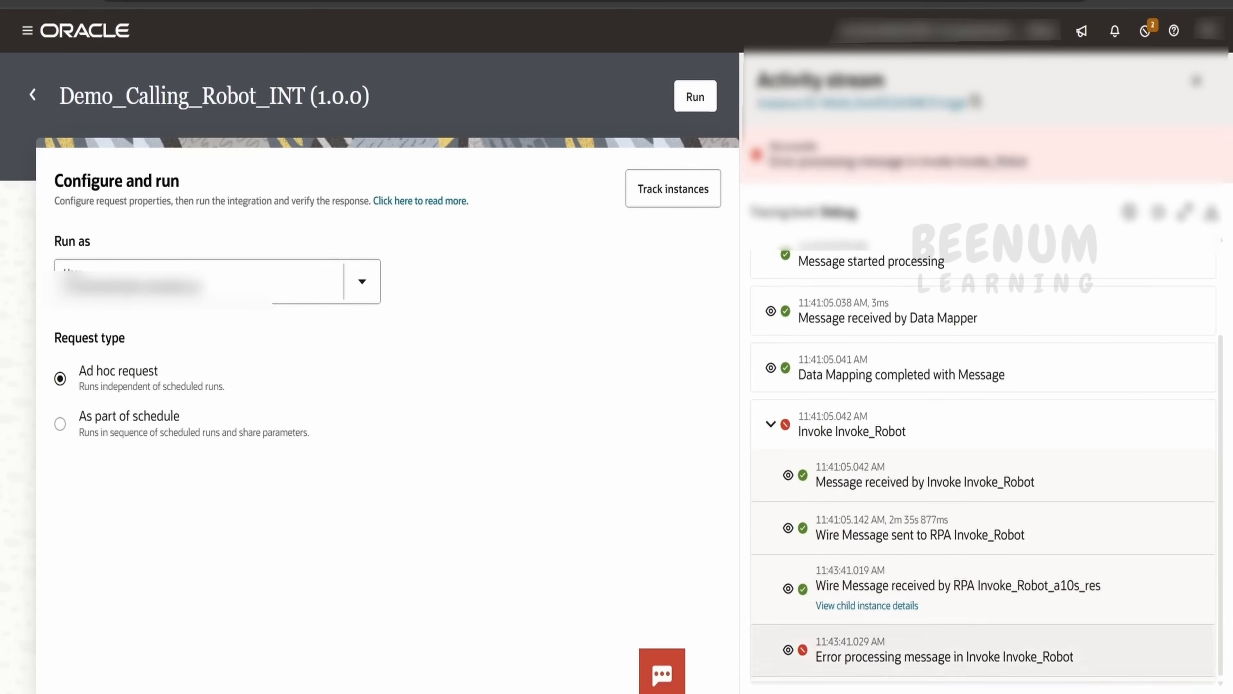
pyautogui.click(897, 611)
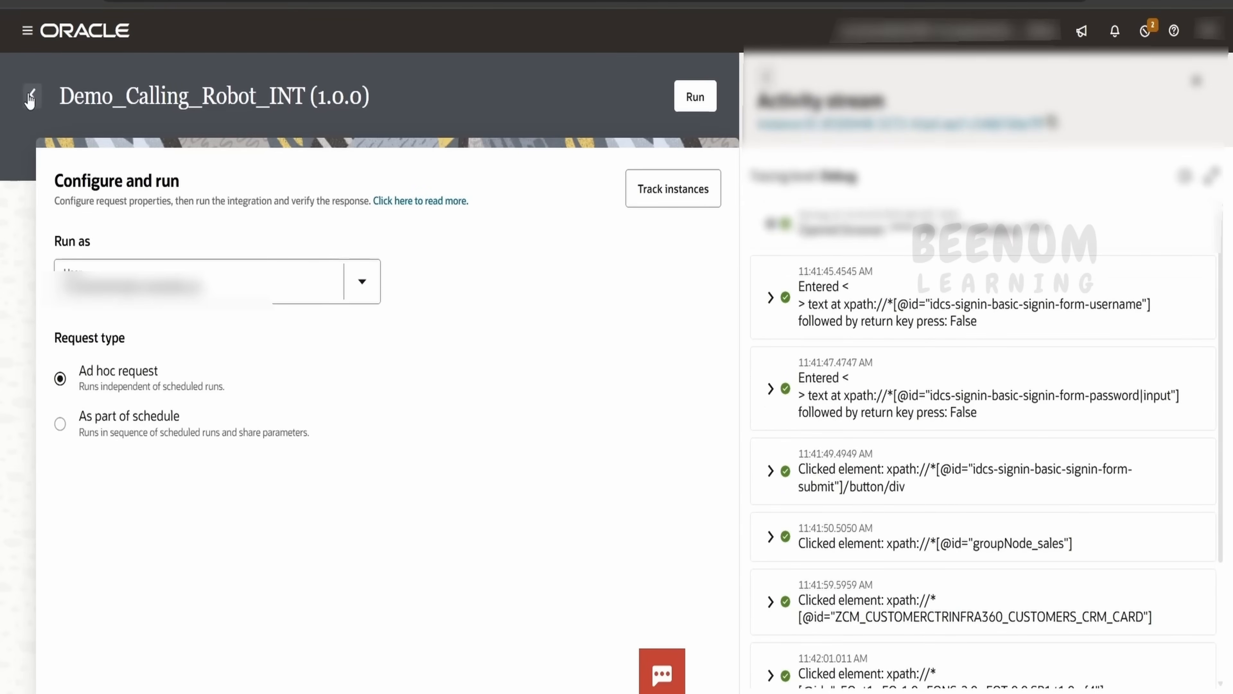
pyautogui.click(30, 97)
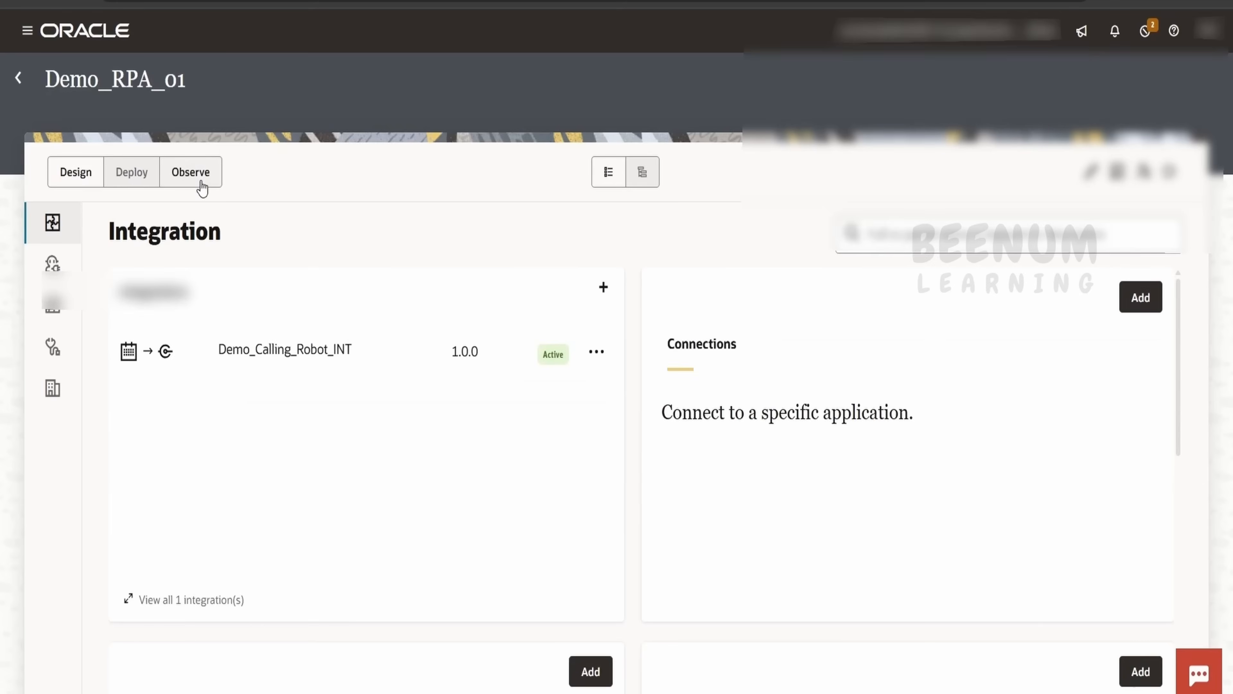
# - Open the Observe view's Robot instances list to see Robot_Fusion_Account_Address marked Succeeded
pyautogui.click(201, 184)
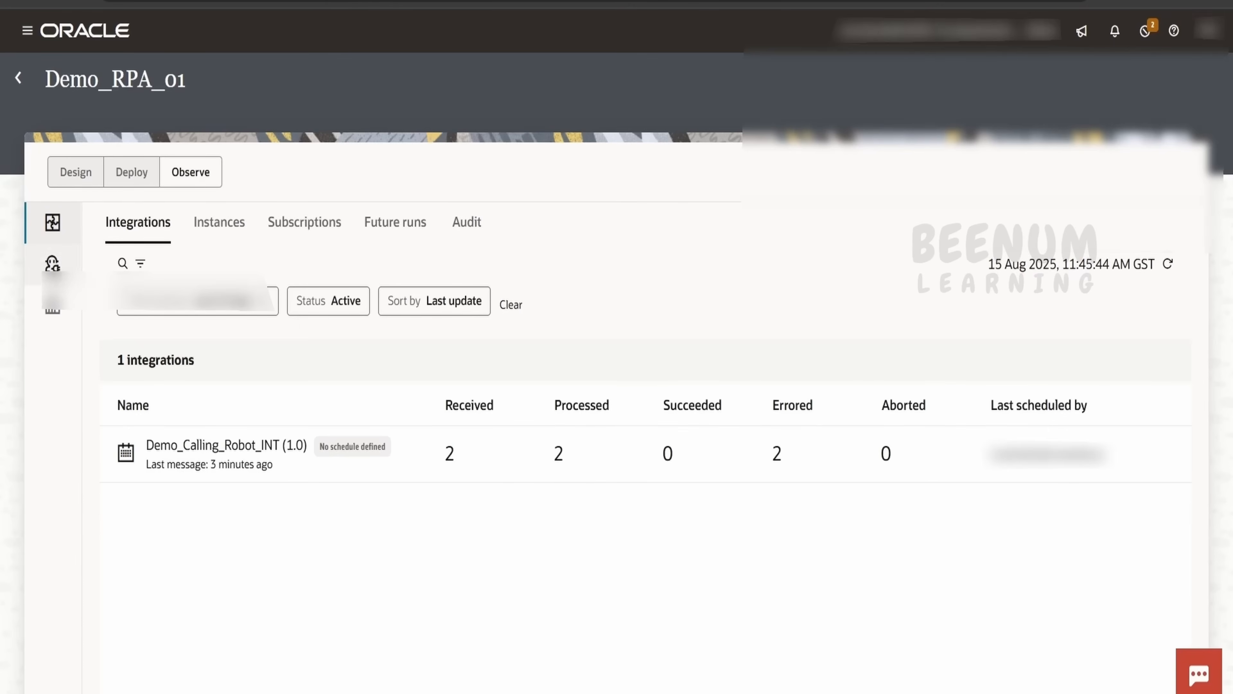
pyautogui.click(53, 269)
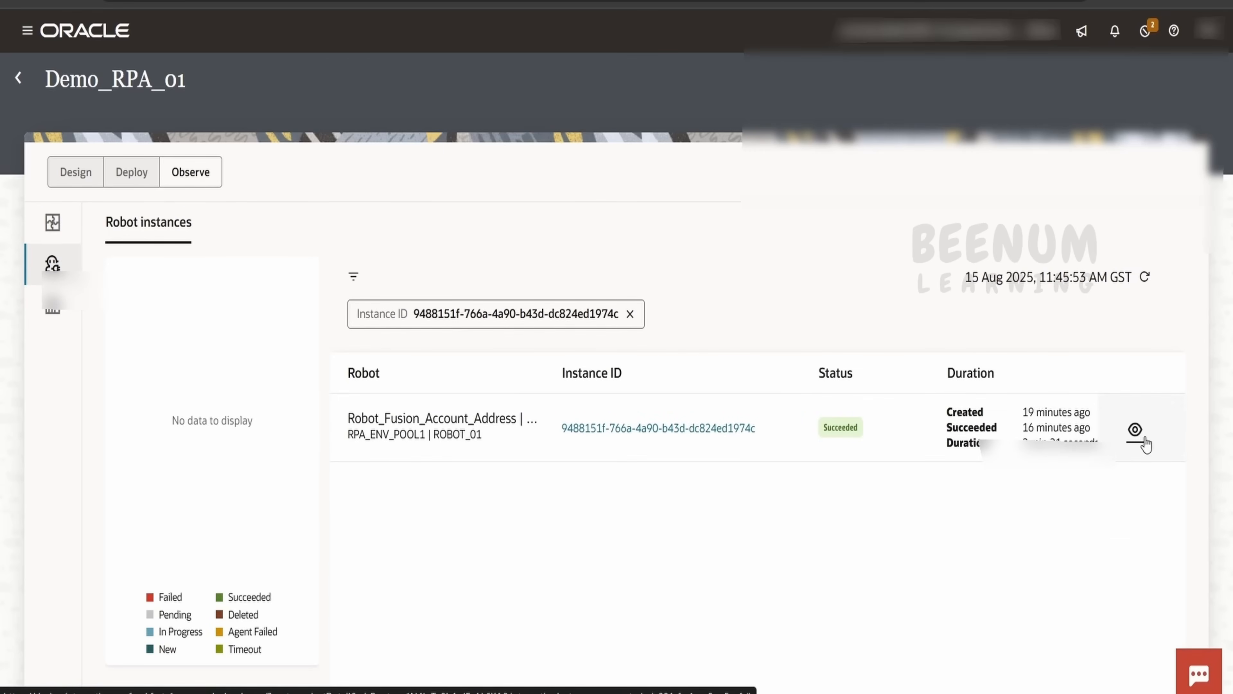
pyautogui.click(1136, 430)
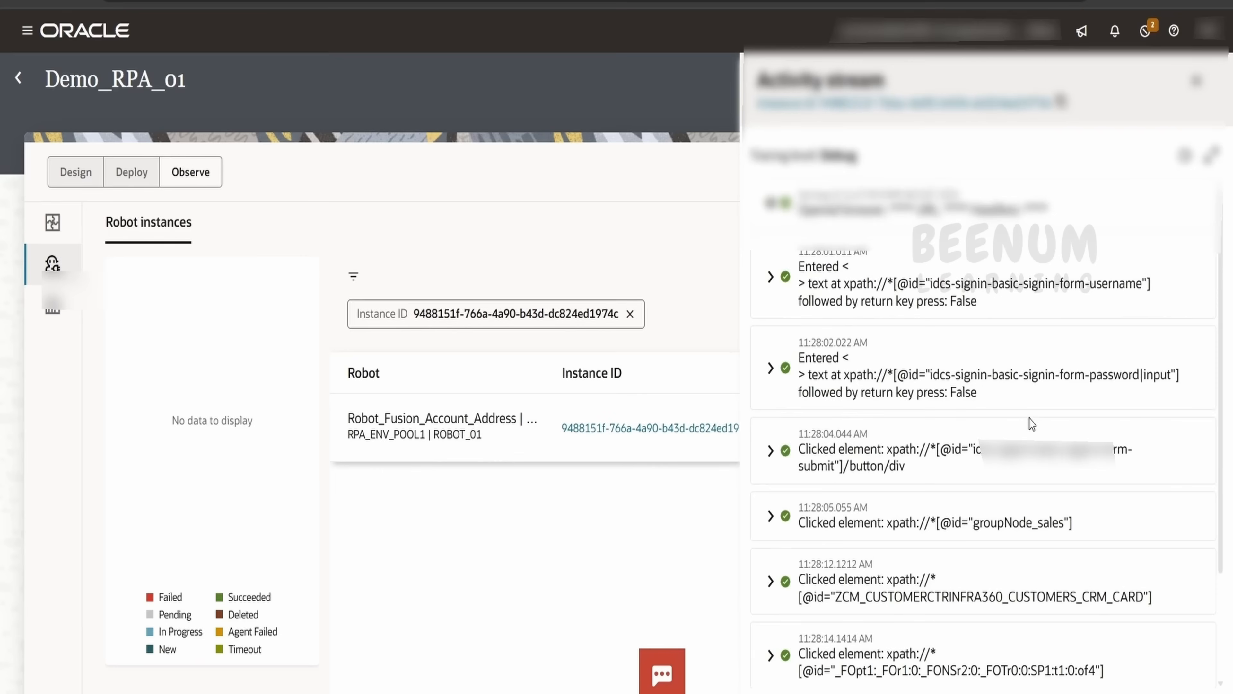
pyautogui.scroll(-5, 1032, 421)
pyautogui.scroll(3, 1015, 476)
pyautogui.scroll(-3, 1015, 474)
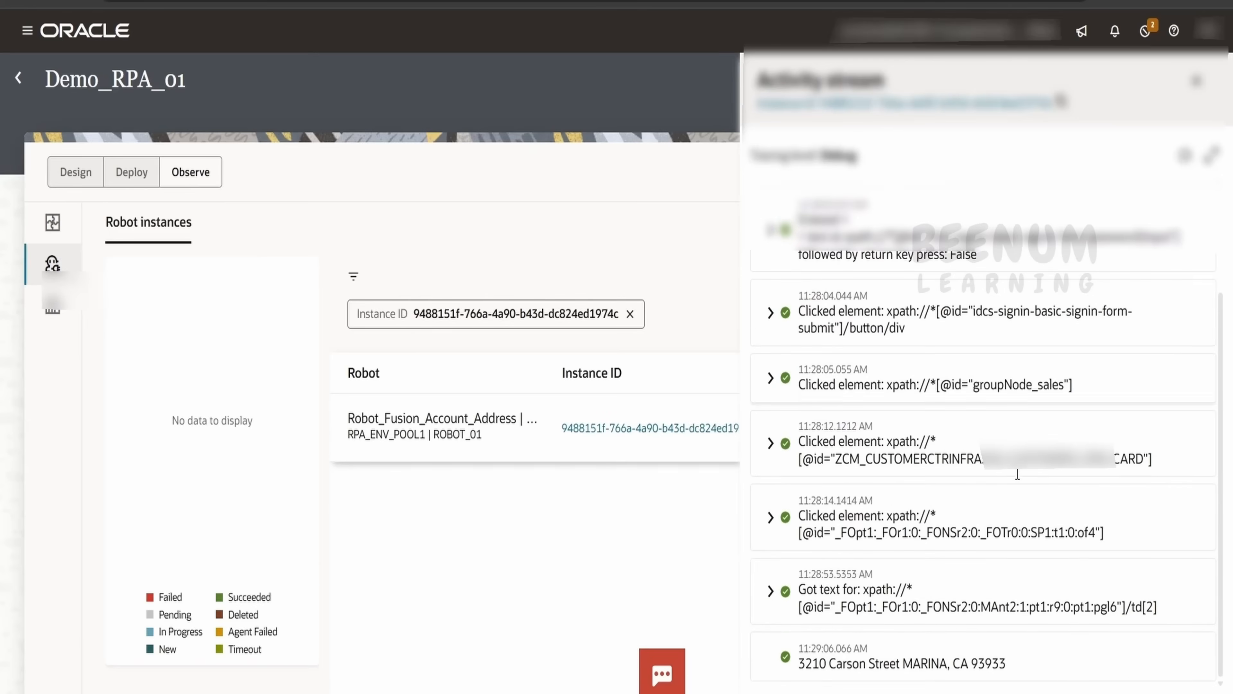
pyautogui.moveTo(1012, 665); pyautogui.dragTo(805, 664)
pyautogui.click(795, 674)
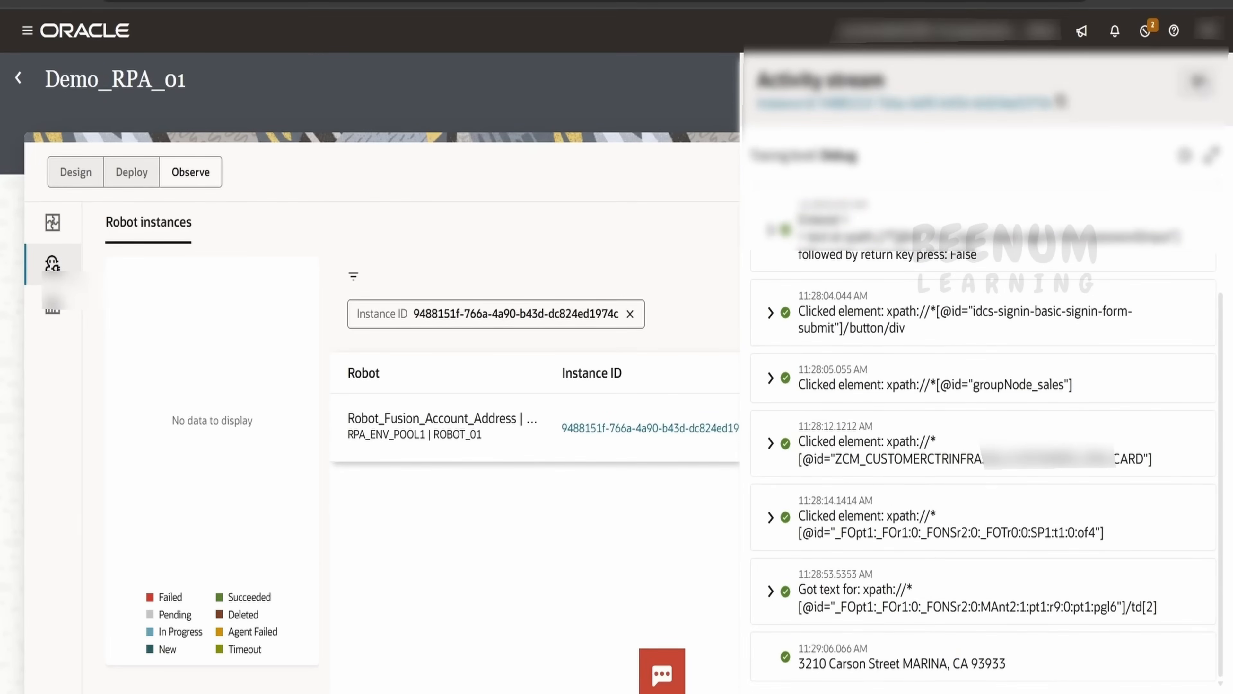
pyautogui.click(1197, 81)
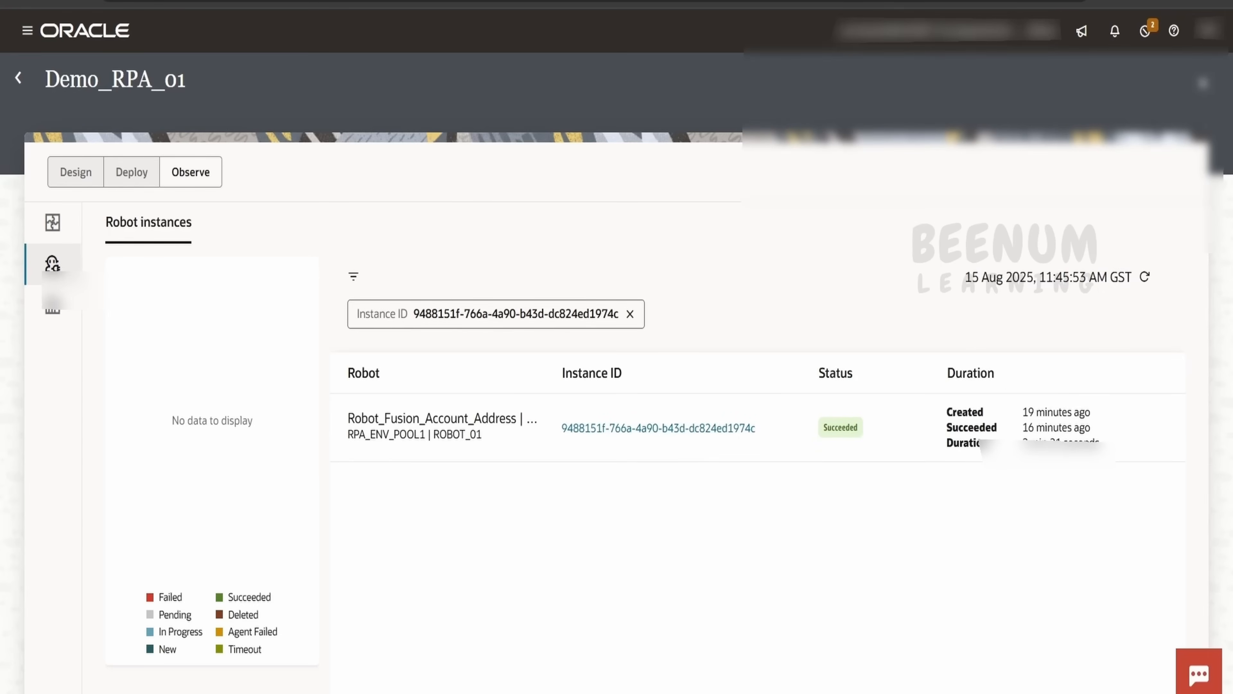